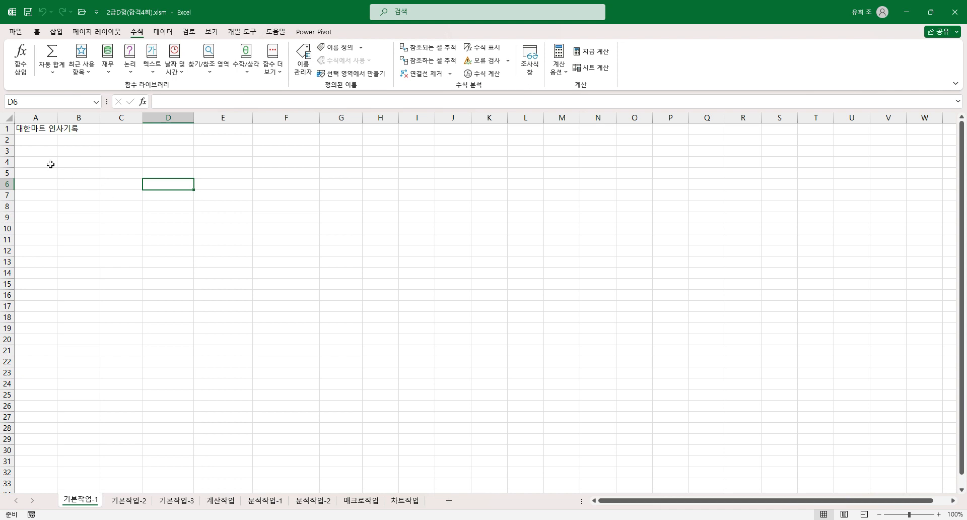
Select the empty range A3:G10 below the title on the 기본작업-1 sheet
left_click(51, 164)
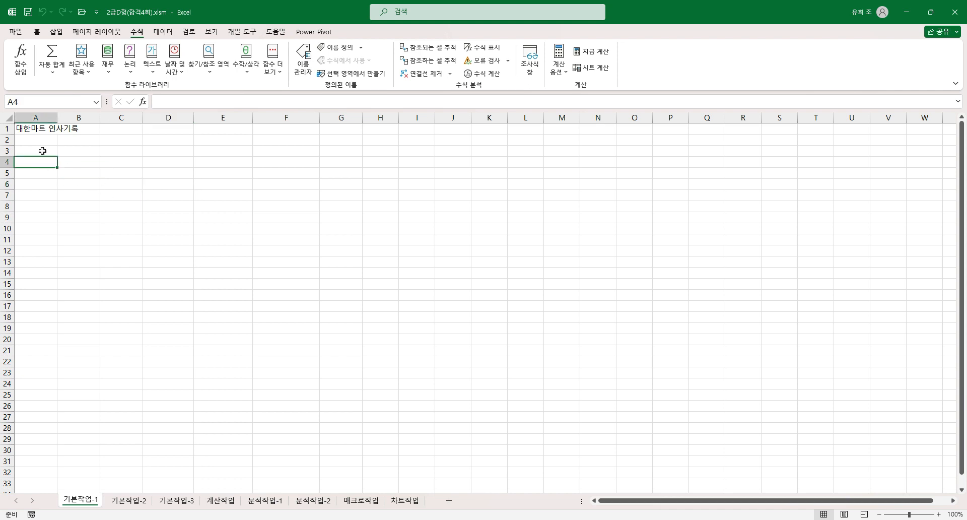
left_click(38, 151)
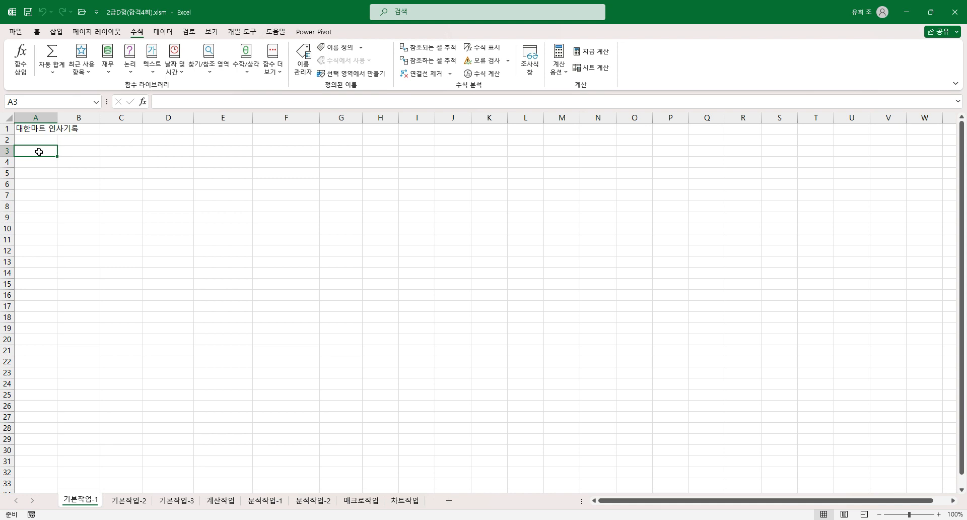
double_click(39, 151)
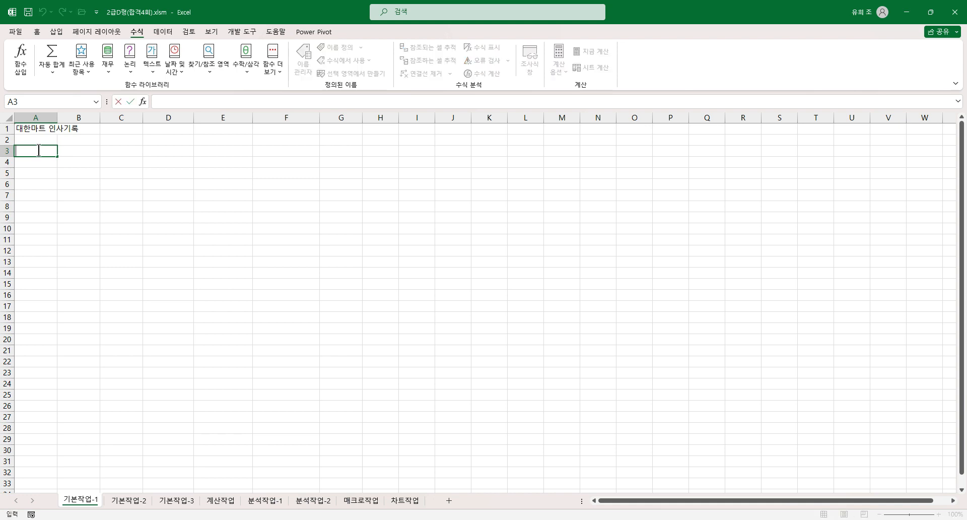
left_click(39, 171)
left_click(38, 150)
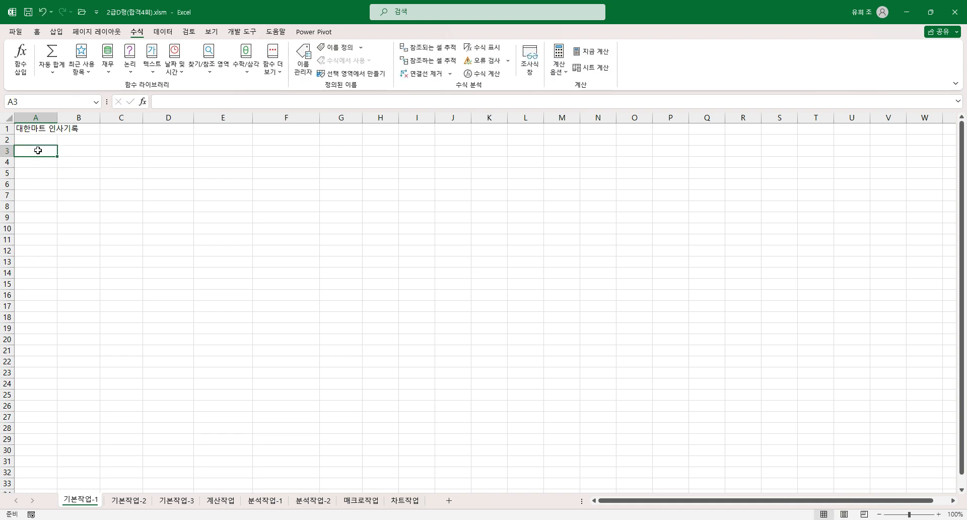
left_click_drag(38, 150, 358, 224)
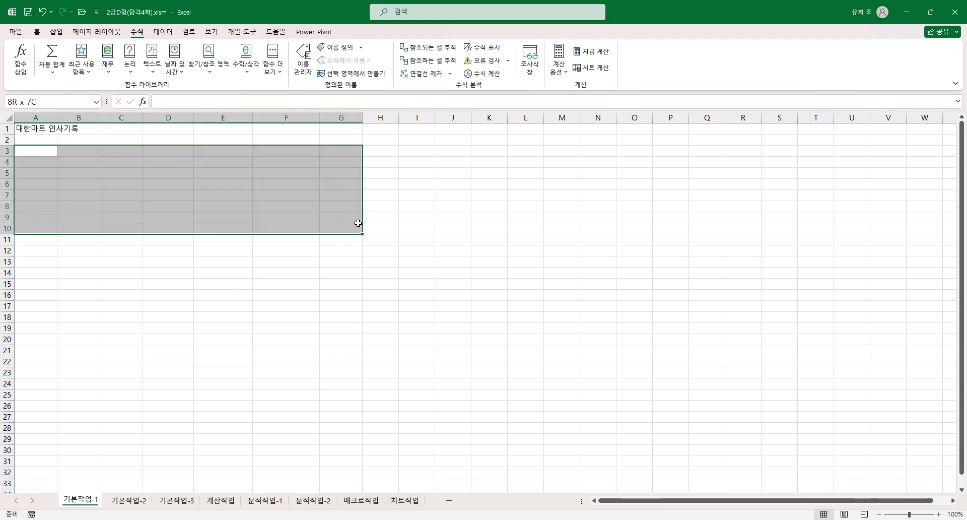
left_click_drag(358, 223, 358, 223)
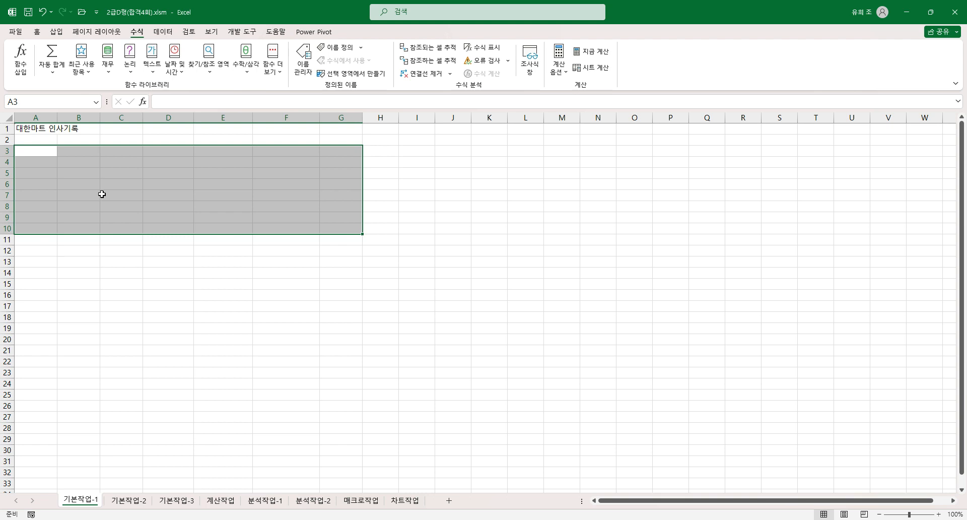
On the 기본작업-2 sheet, merge and center the ranges A5:A6, A7:A9, A10:A12 and A13:B13
left_click(128, 500)
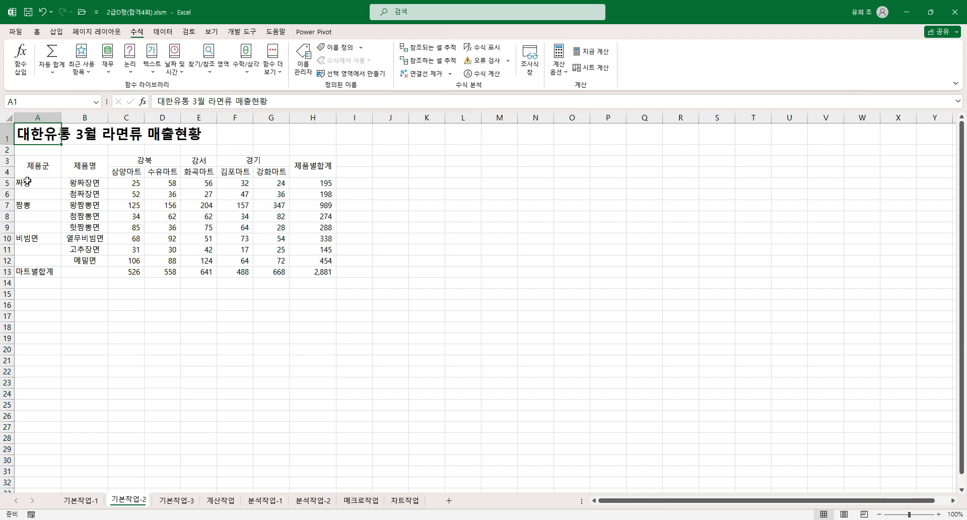
left_click(43, 185)
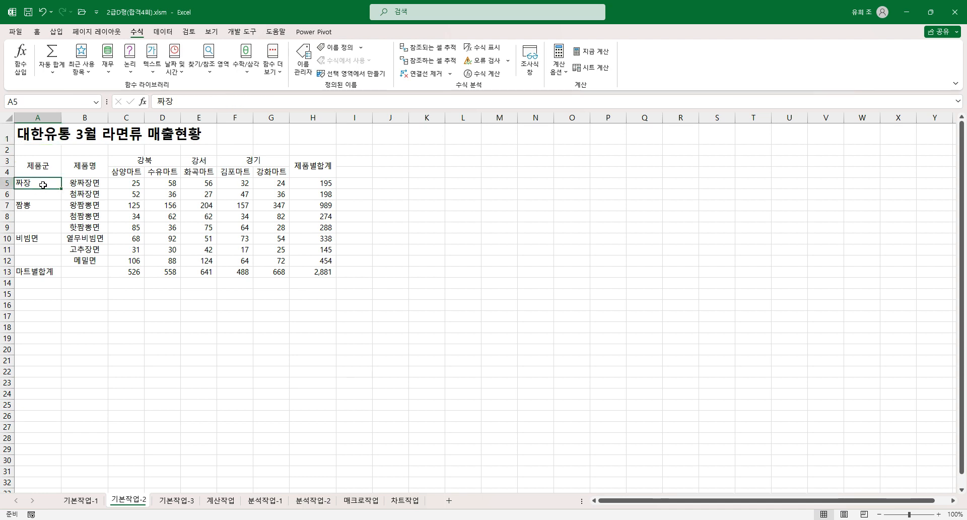
left_click_drag(44, 185, 42, 197)
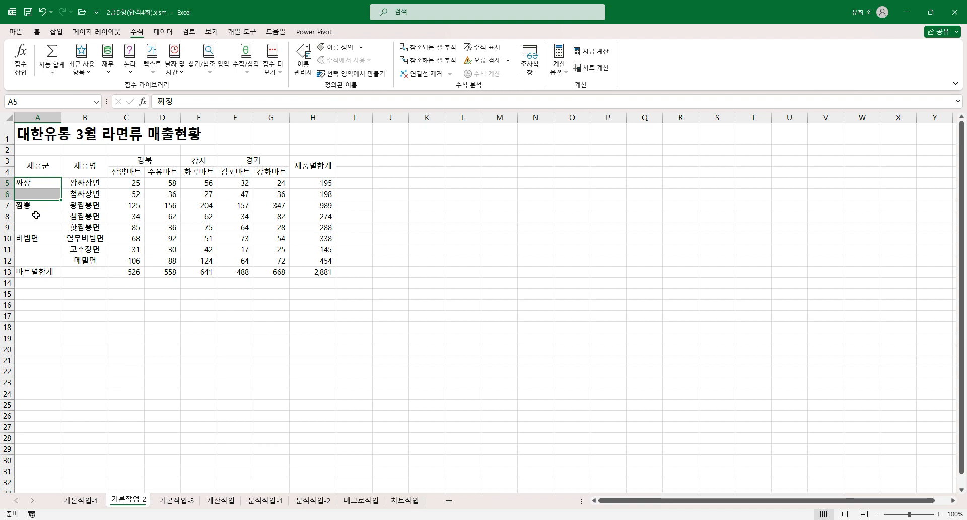
left_click_drag(43, 205, 43, 230, "ctrl")
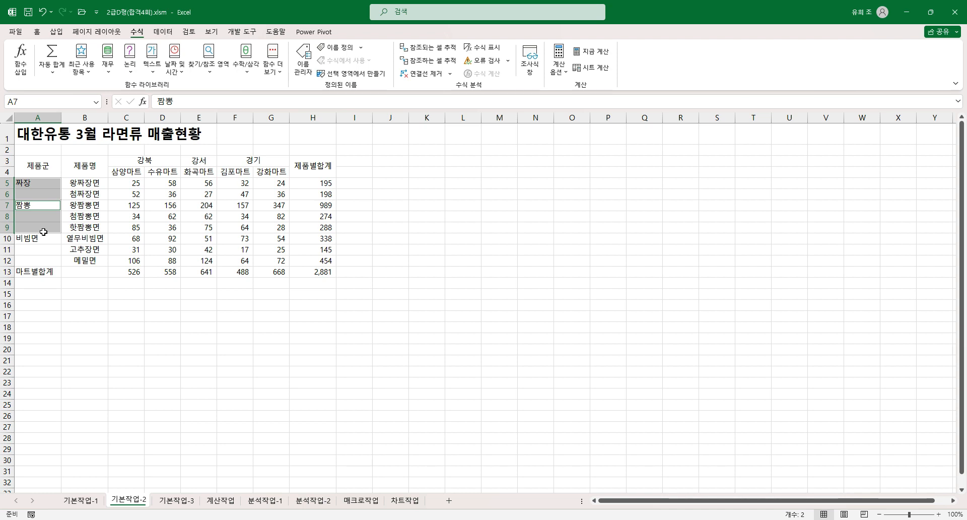
left_click_drag(40, 239, 41, 258, "ctrl")
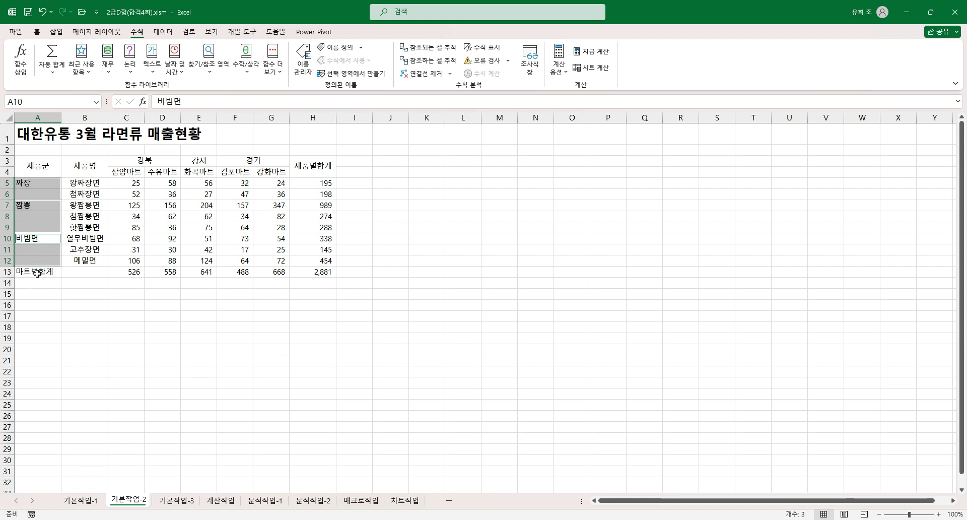
left_click(37, 272, "ctrl")
left_click_drag(38, 272, 73, 272, "ctrl")
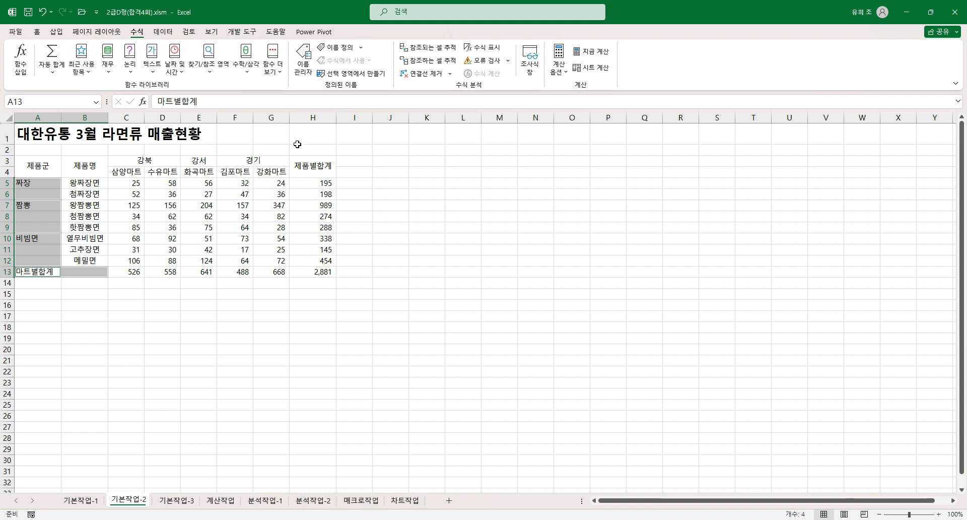
left_click(36, 32)
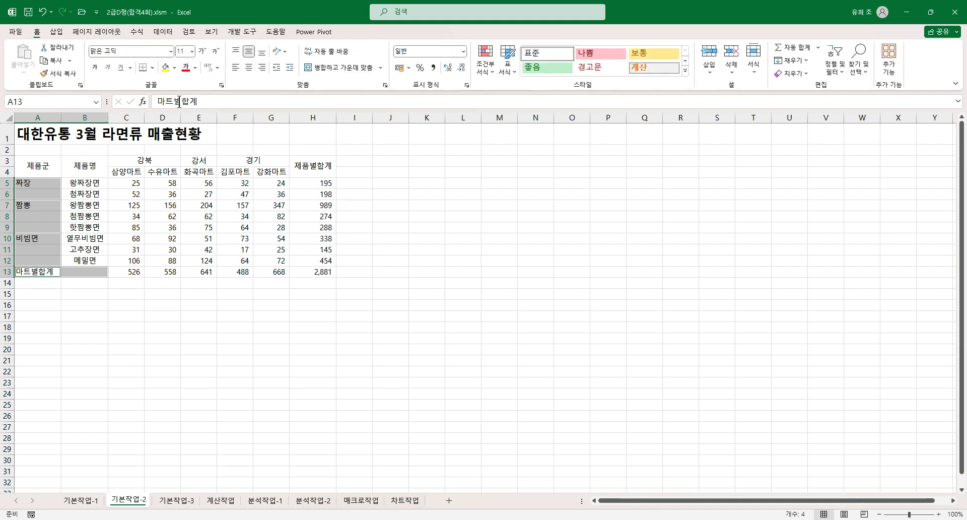
left_click(344, 67)
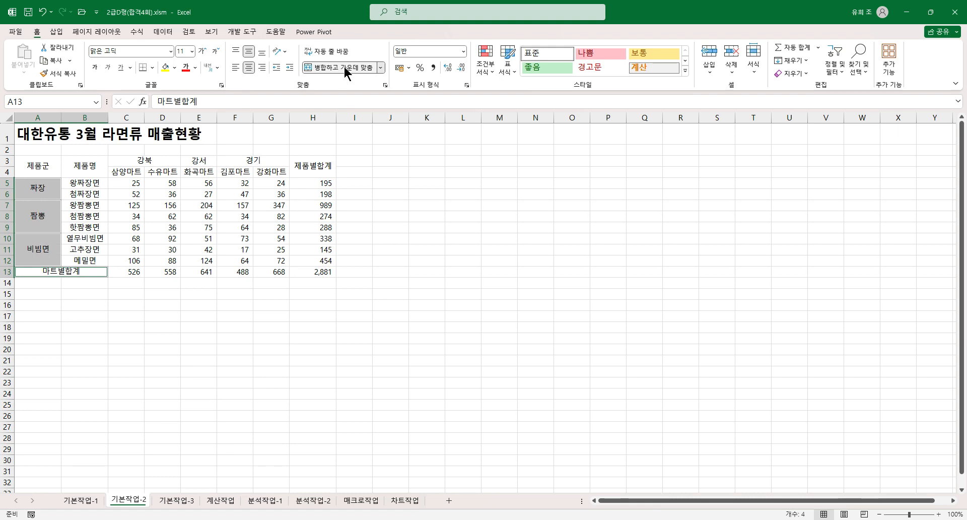
Make the store names in C4:G4 bold and fill their cells with the standard yellow color
left_click(36, 187)
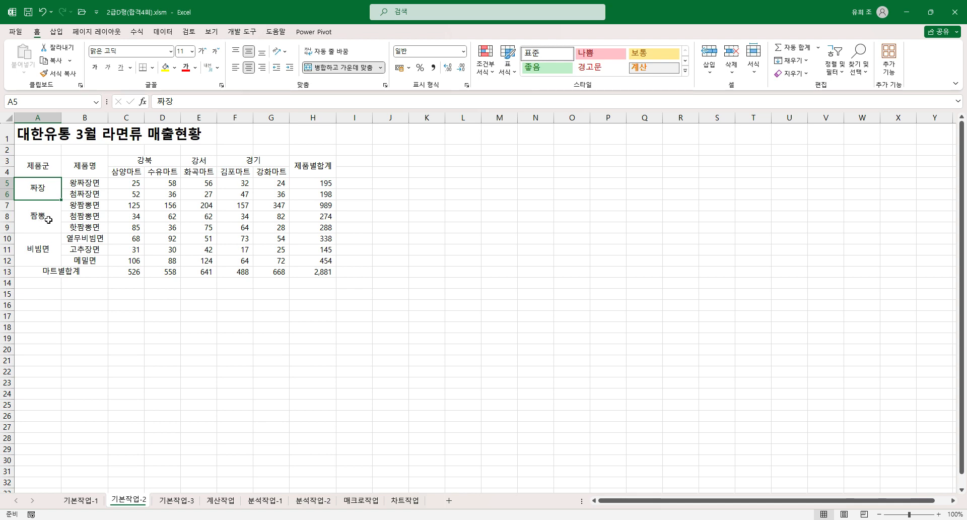
left_click(121, 173)
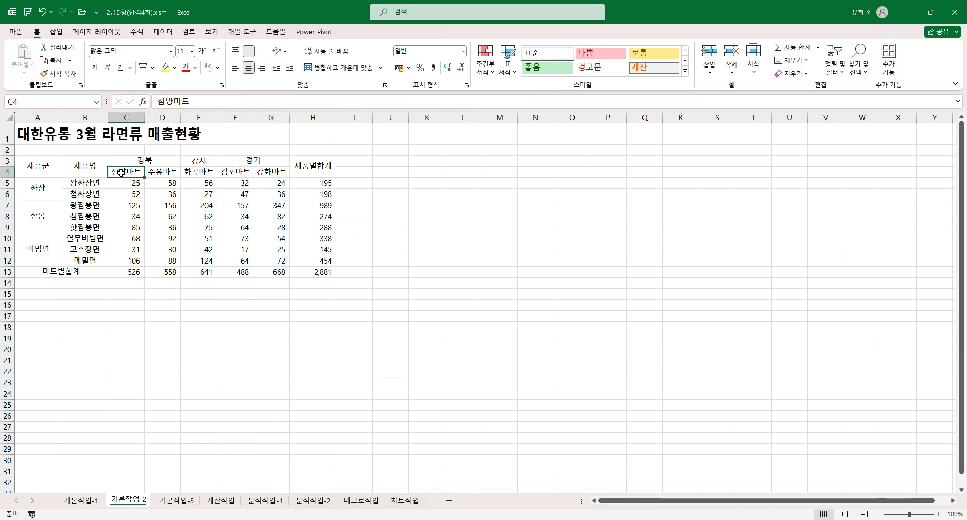
left_click_drag(121, 172, 262, 173)
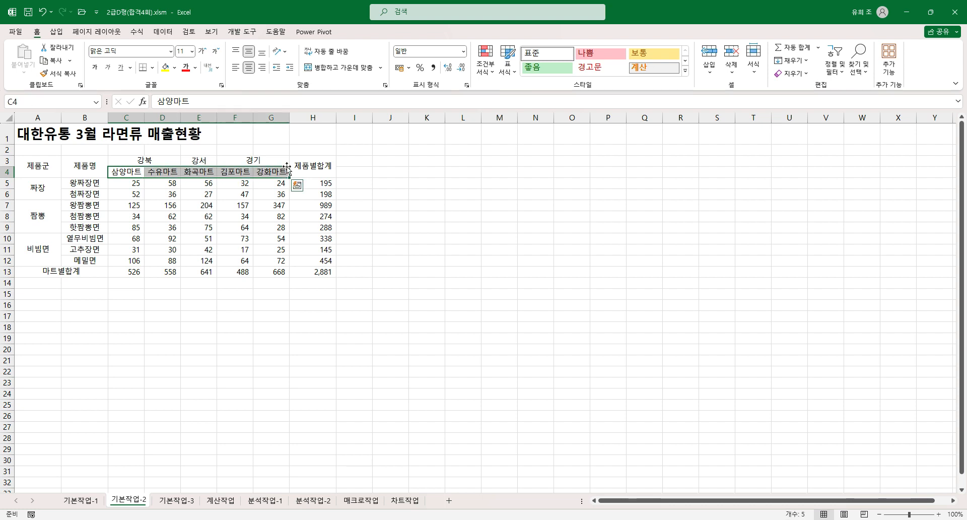
left_click(95, 69)
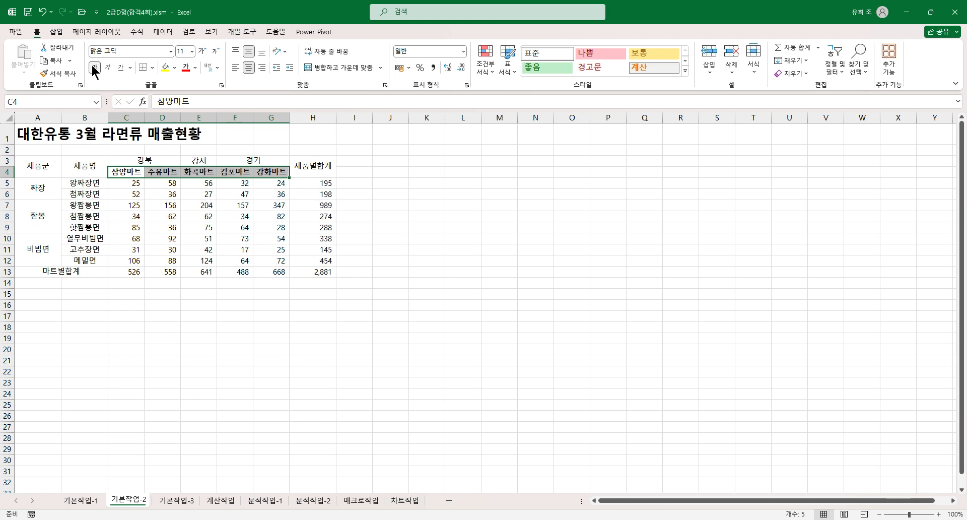
left_click(174, 68)
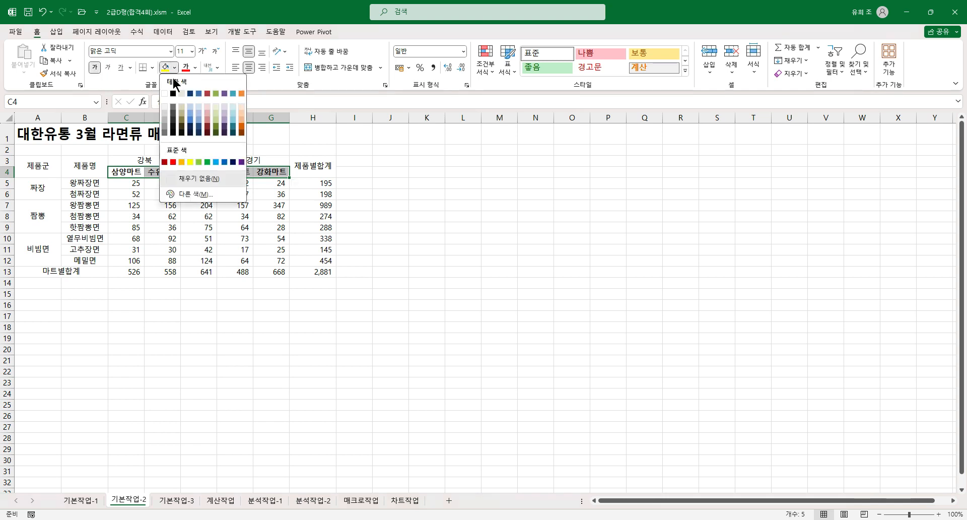
left_click(190, 163)
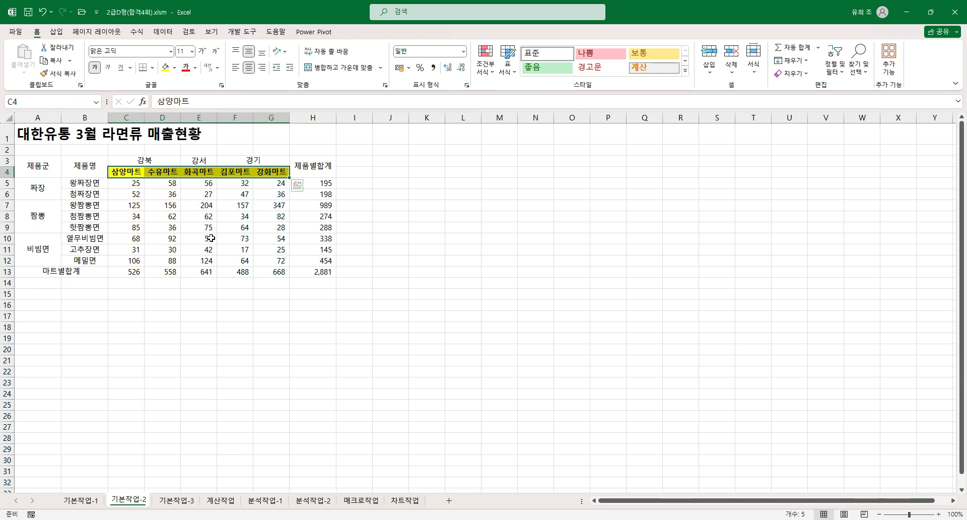
Select the sales figures including the totals, C5:H13
left_click(125, 184)
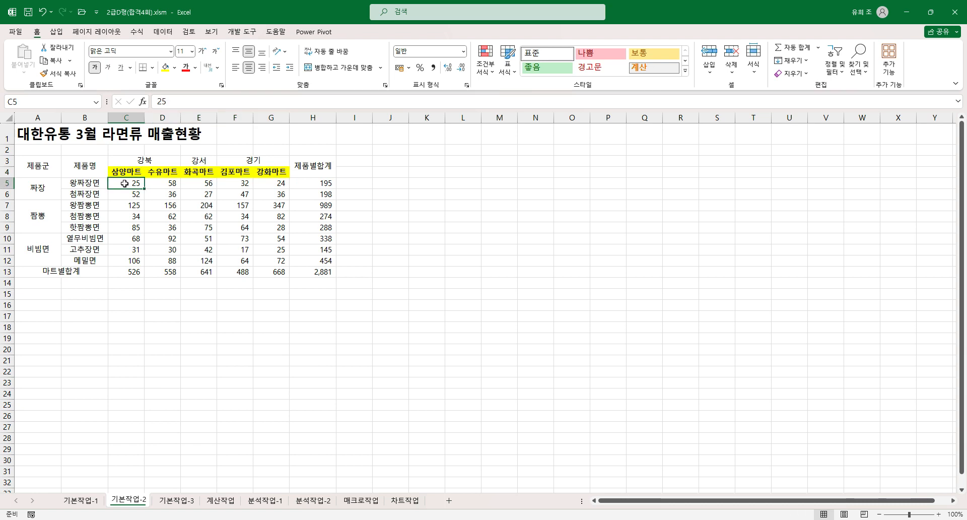
left_click_drag(124, 183, 314, 269)
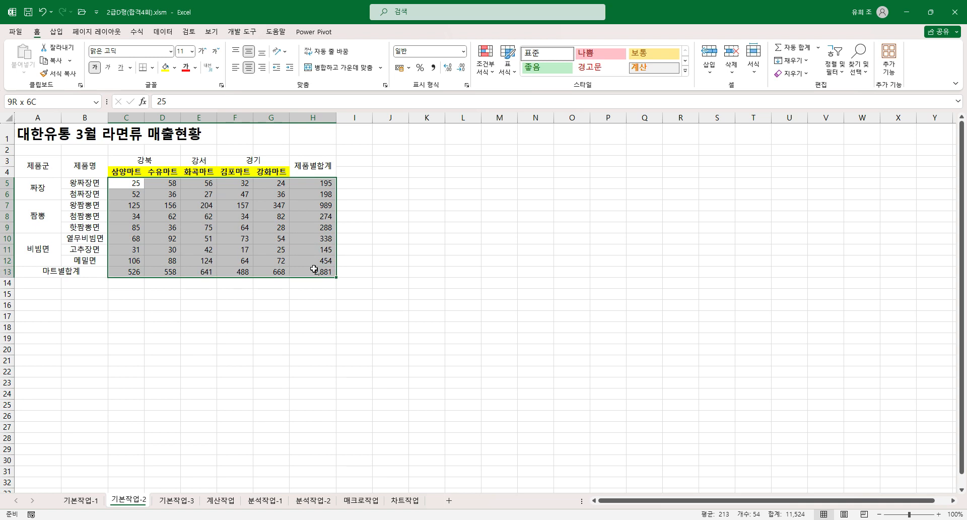
left_click_drag(314, 268, 314, 267)
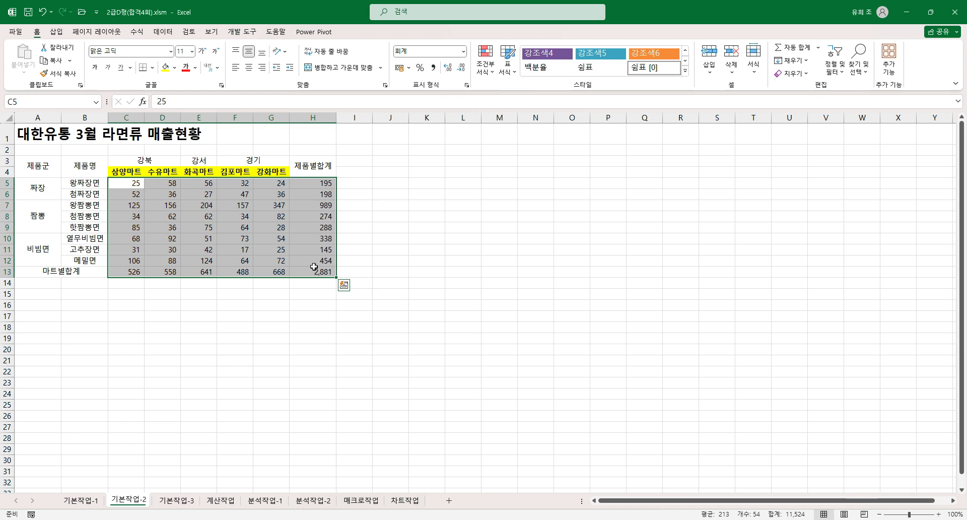
Examine the number format, alignment and font settings of the selected figures without changing them
key("ctrl+1")
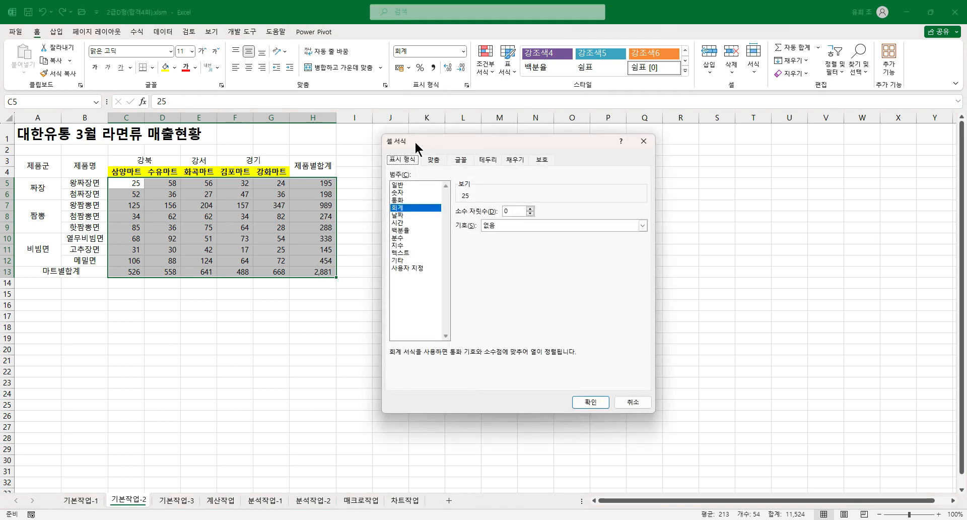
left_click(632, 402)
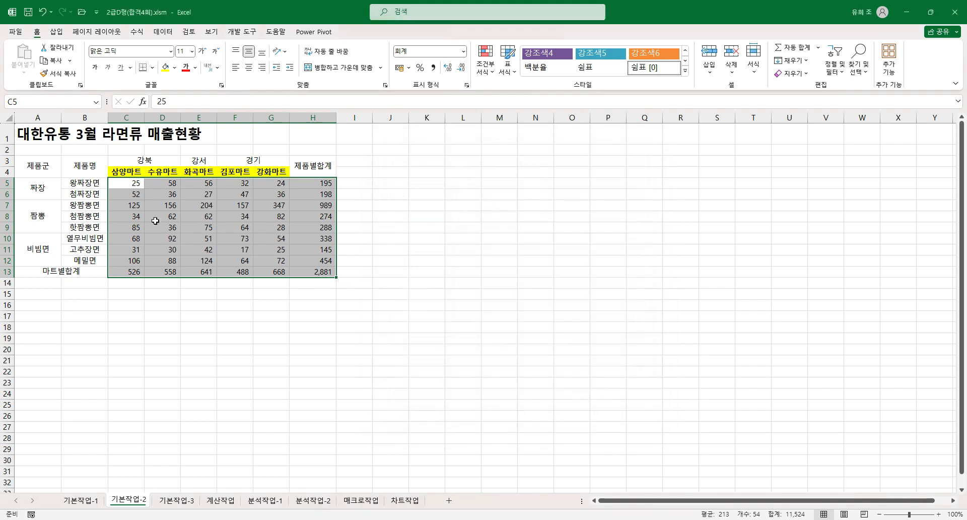
right_click(241, 235)
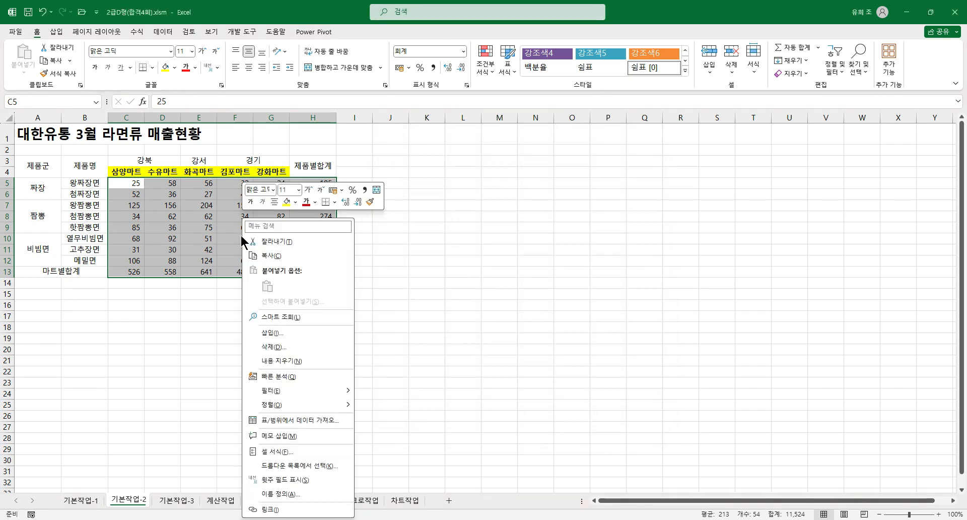
left_click(281, 455)
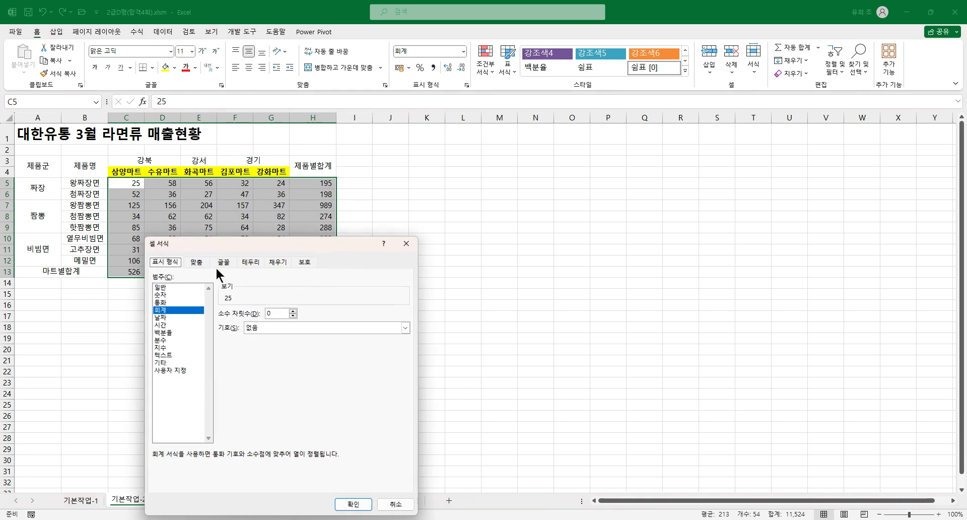
left_click(406, 243)
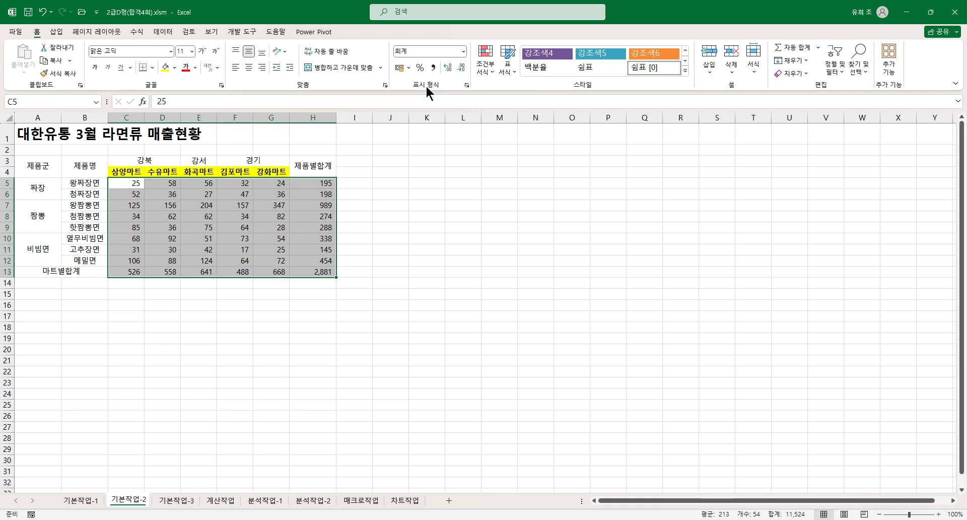
left_click(467, 85)
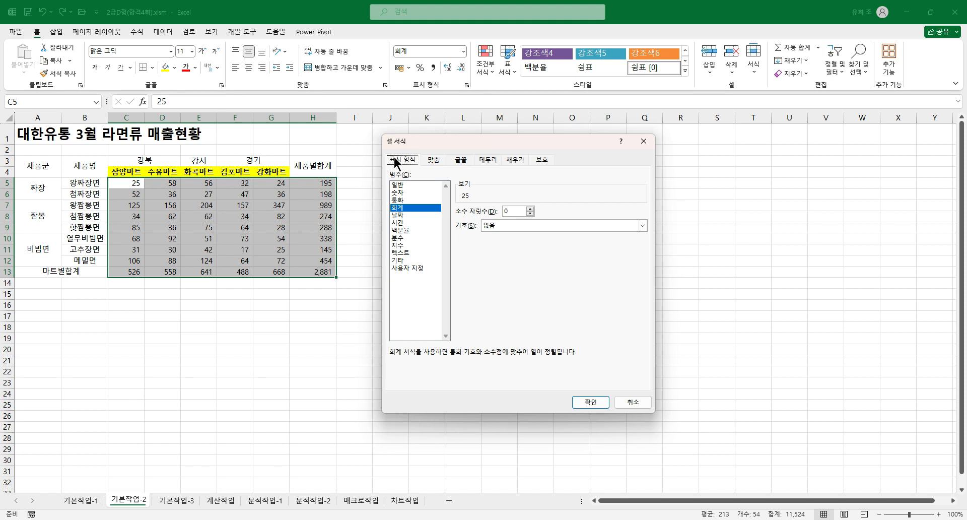
left_click(625, 403)
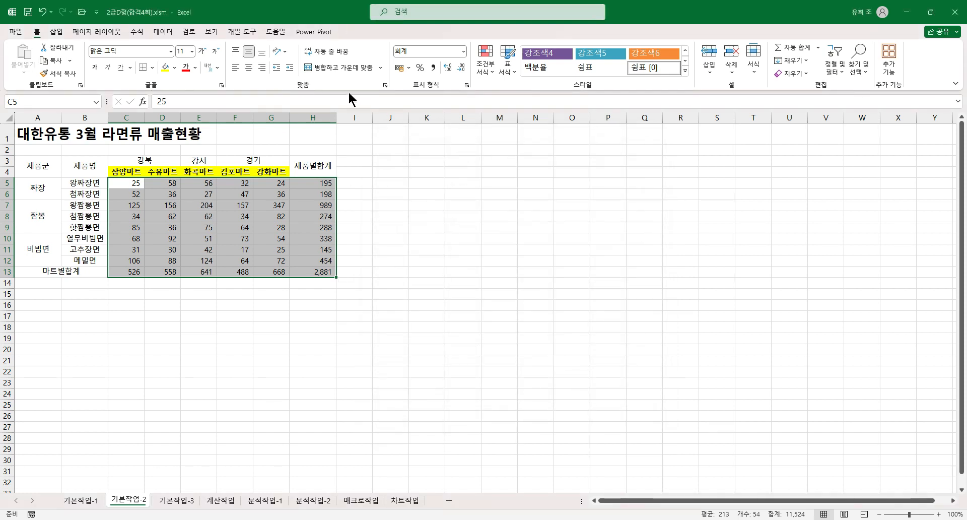
left_click(385, 84)
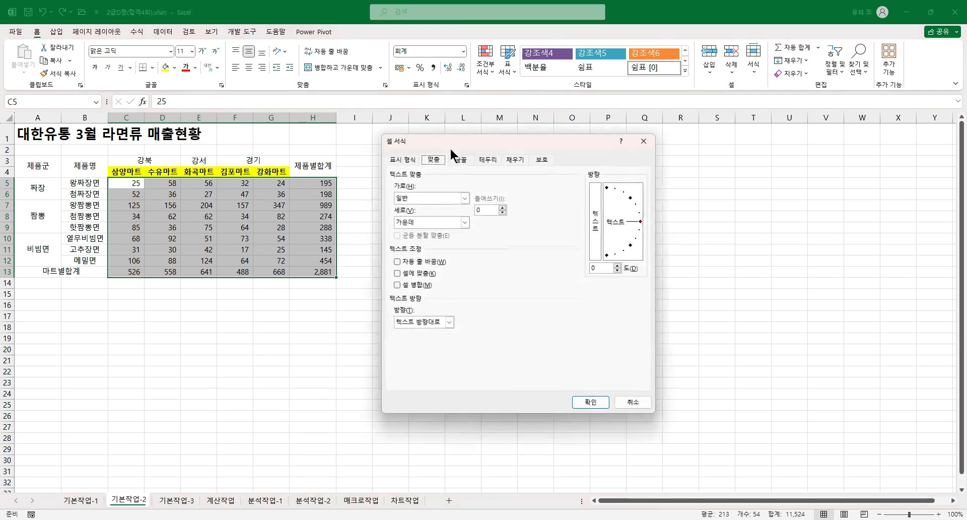
left_click(632, 402)
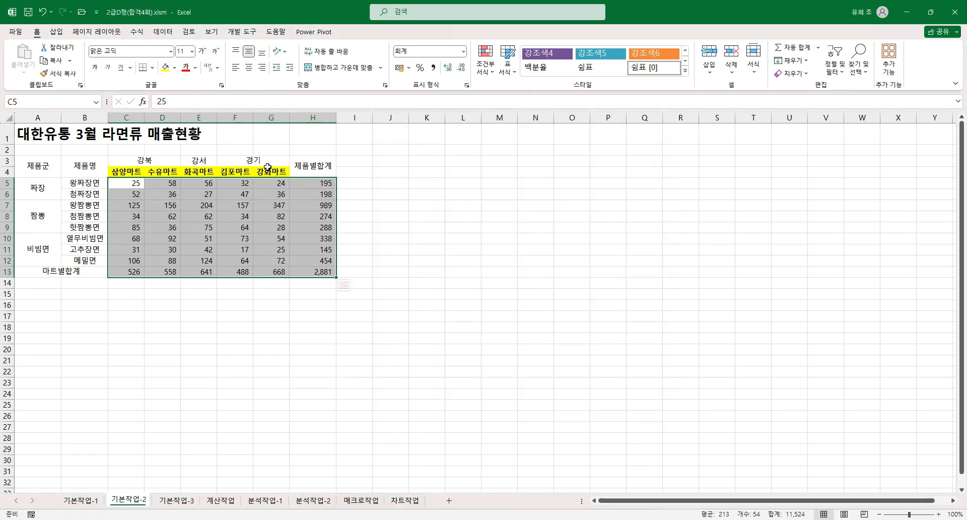
left_click(222, 85)
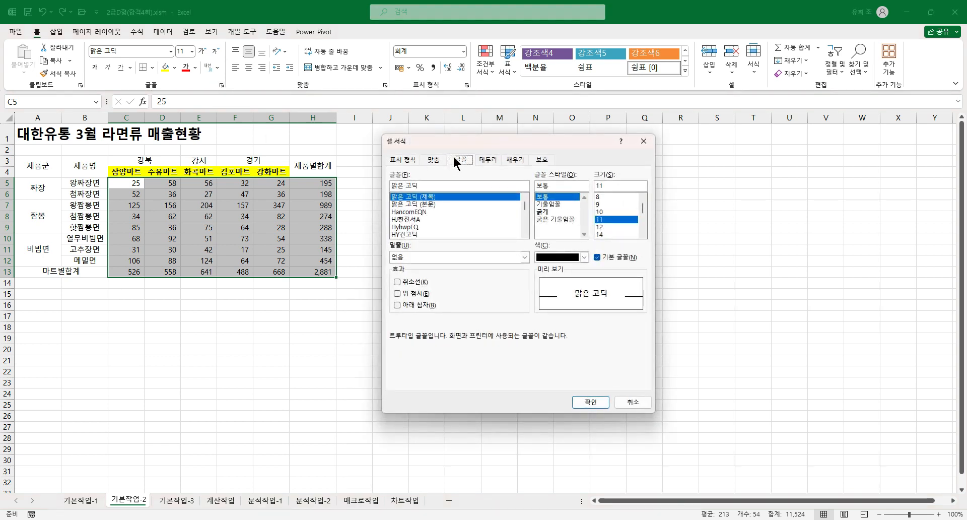
left_click(632, 402)
Apply the custom number format #,##0"개" to the sales figures in C5:H13
left_click(467, 85)
left_click_drag(404, 139, 331, 133)
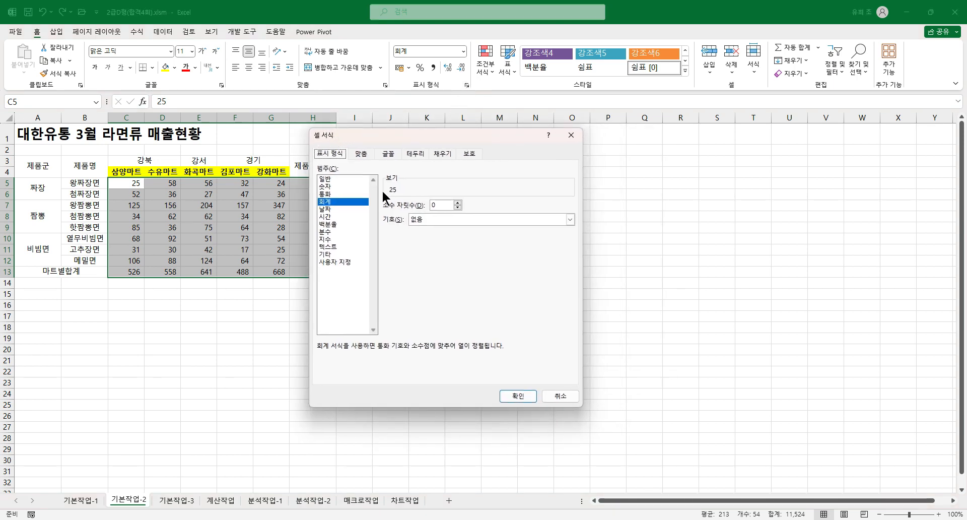
left_click(343, 262)
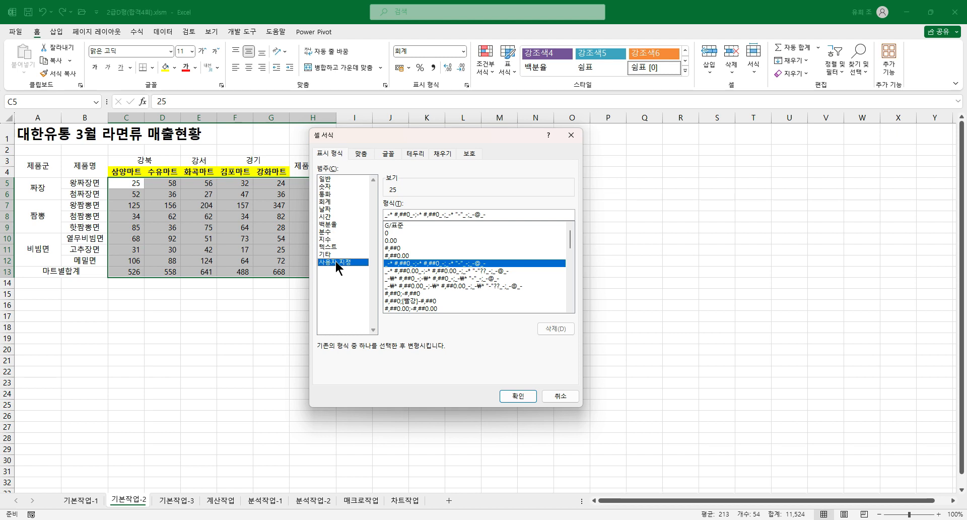
left_click(393, 248)
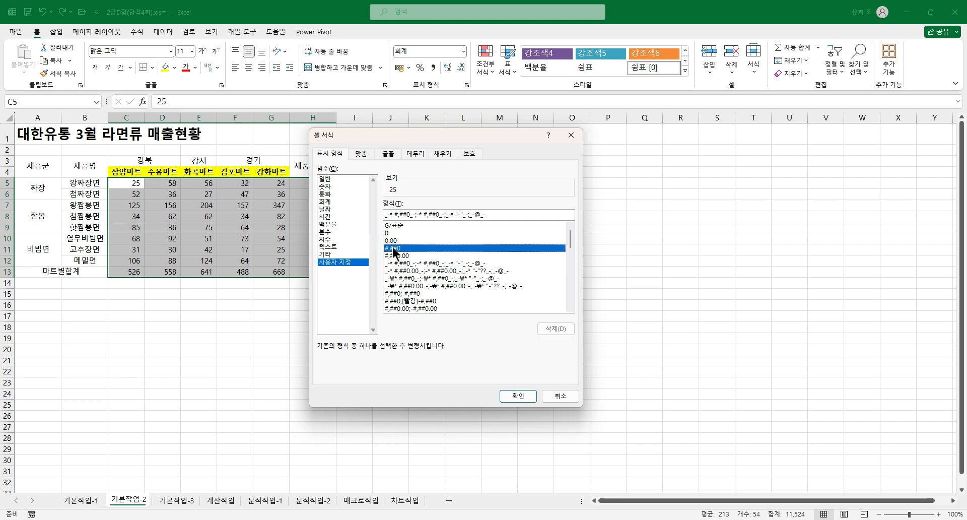
left_click(407, 215)
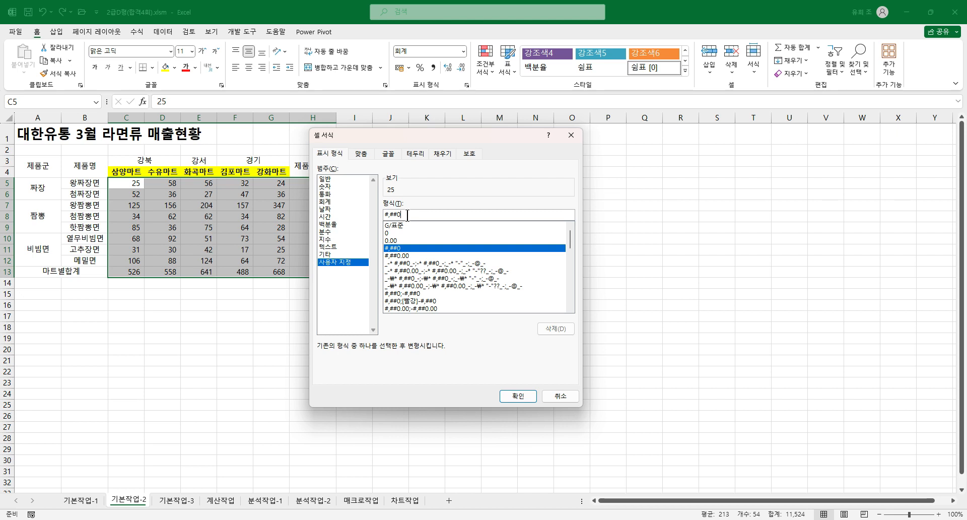
left_click_drag(421, 132, 508, 135)
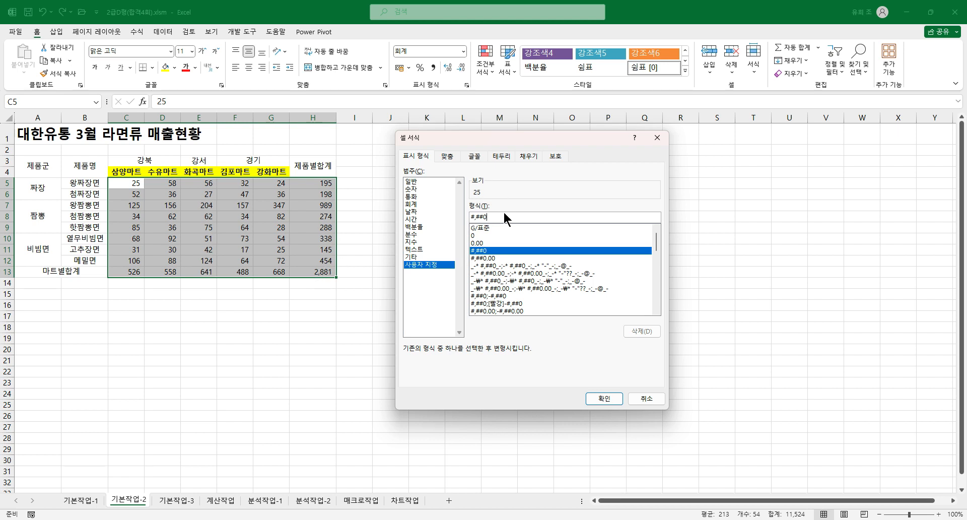
type("개")
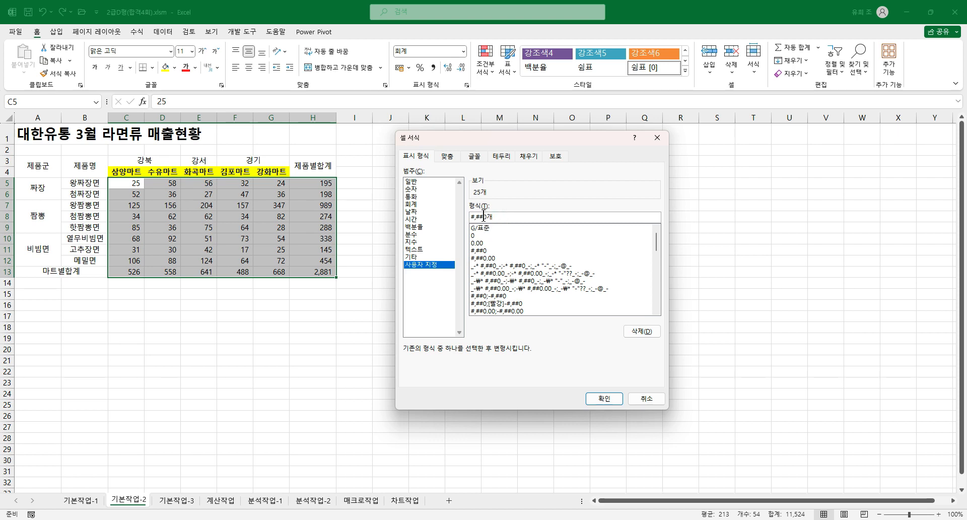
left_click(602, 398)
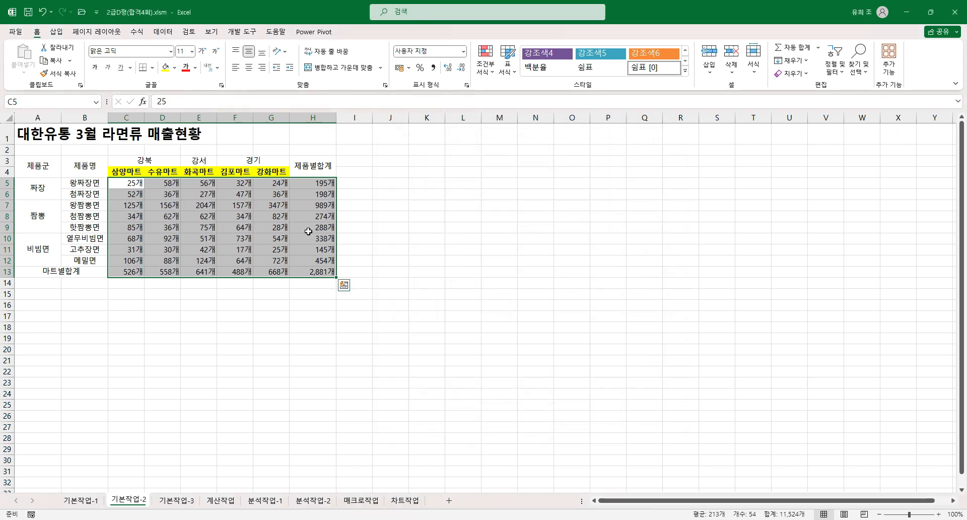
left_click(467, 85)
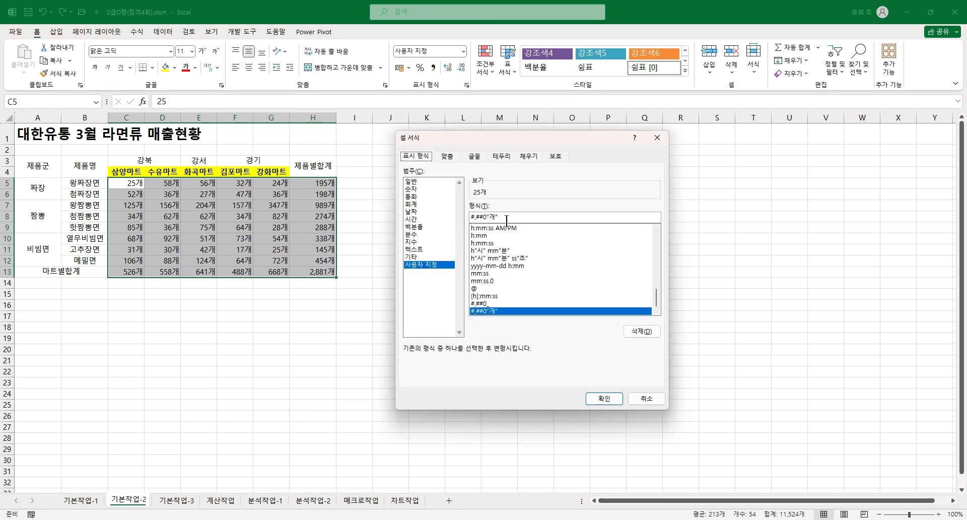
left_click(599, 399)
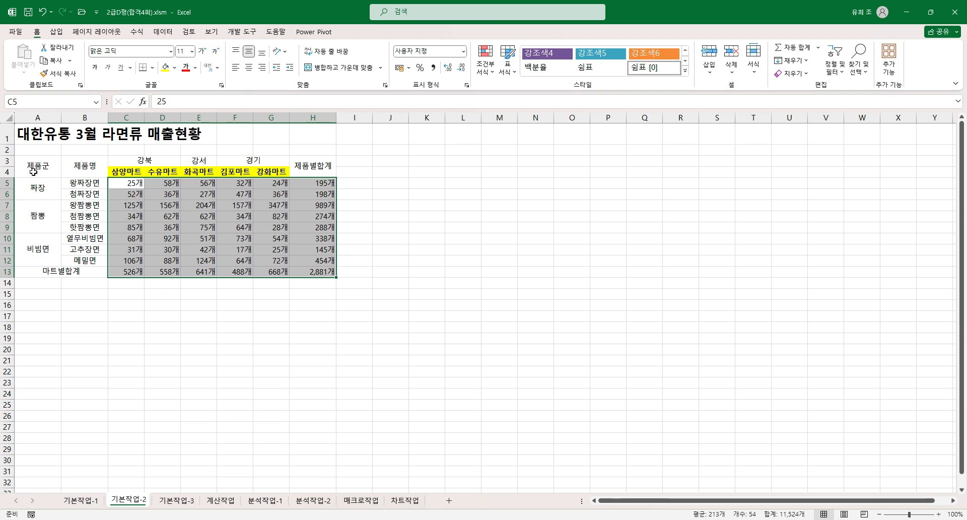
Apply all borders to the whole sales table, A3:H13
left_click_drag(32, 163, 303, 272)
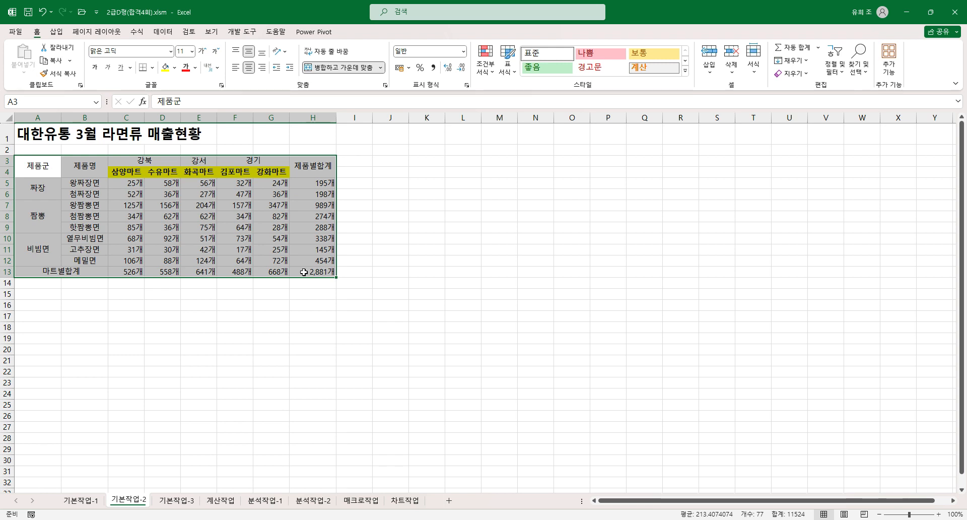
left_click(152, 68)
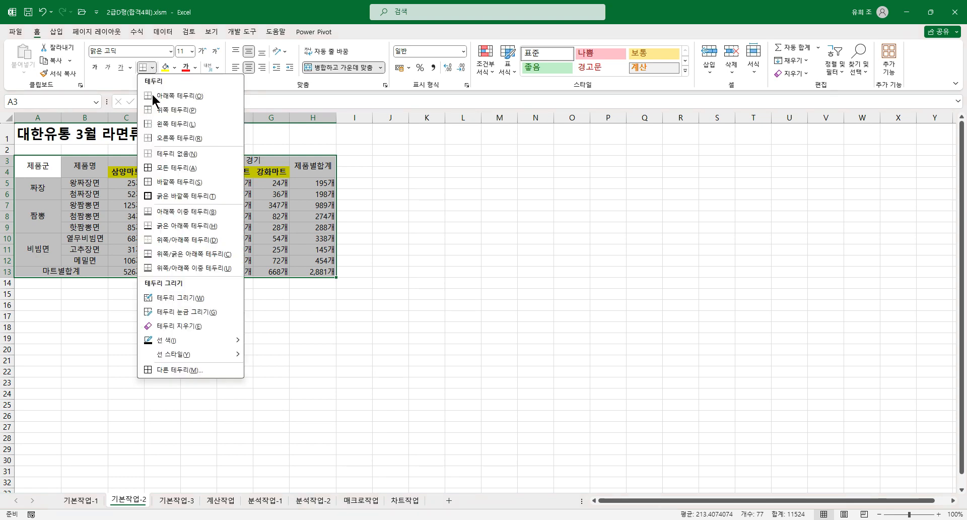
left_click(153, 167)
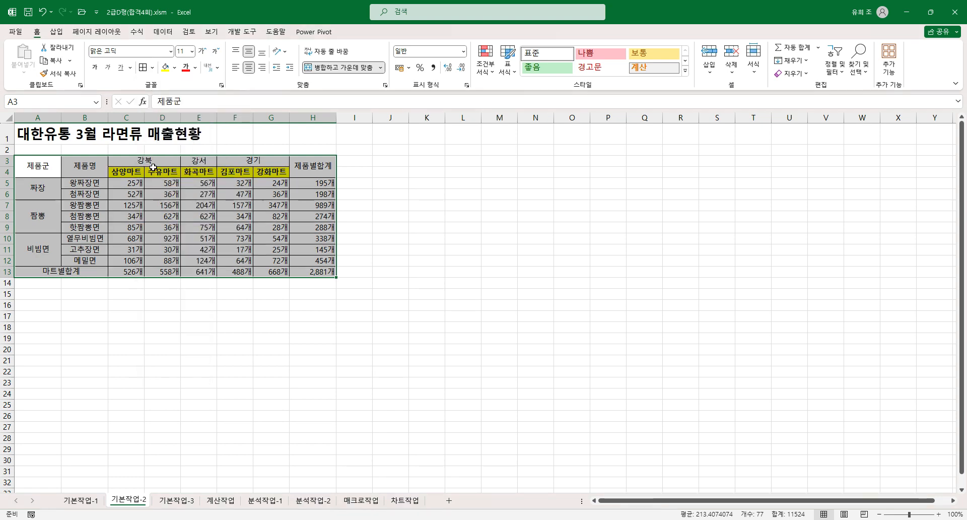
left_click(153, 67)
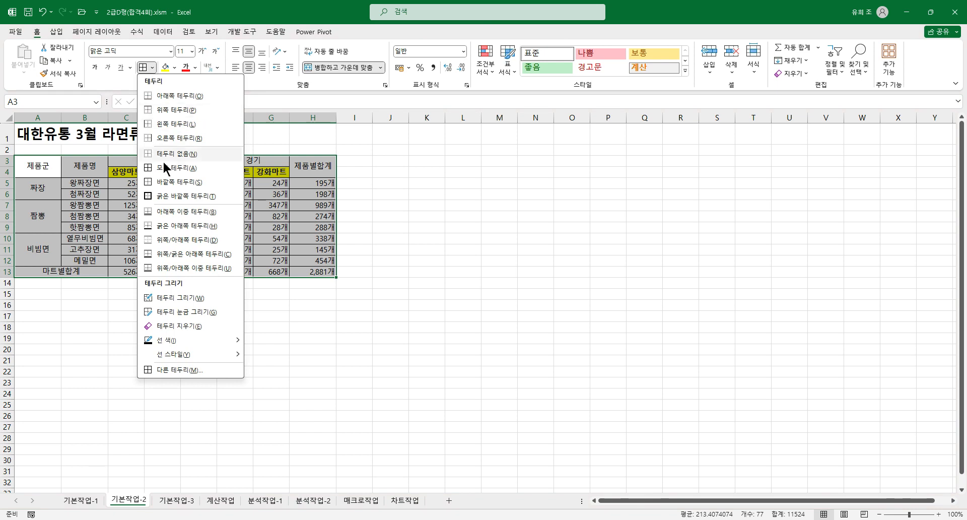
left_click(162, 186)
left_click(272, 238)
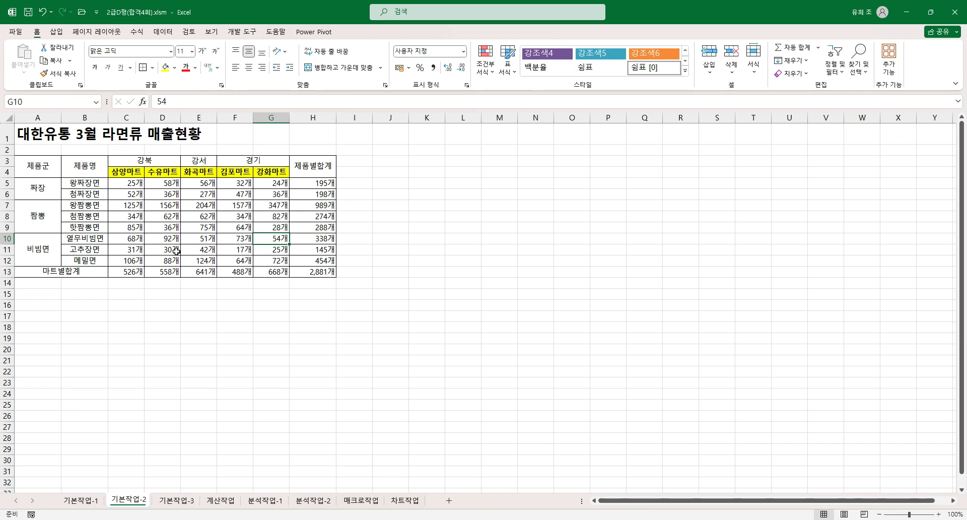
Define the name 제품명 for the product cells B5:B12
left_click(77, 182)
left_click_drag(77, 181, 73, 258)
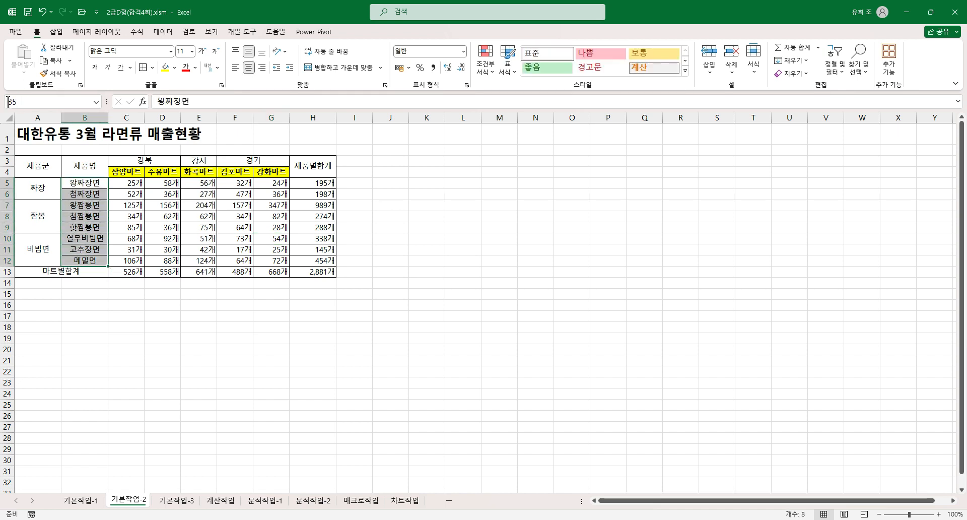
left_click(23, 101)
type("ㅈ품ㅁ")
key("Return")
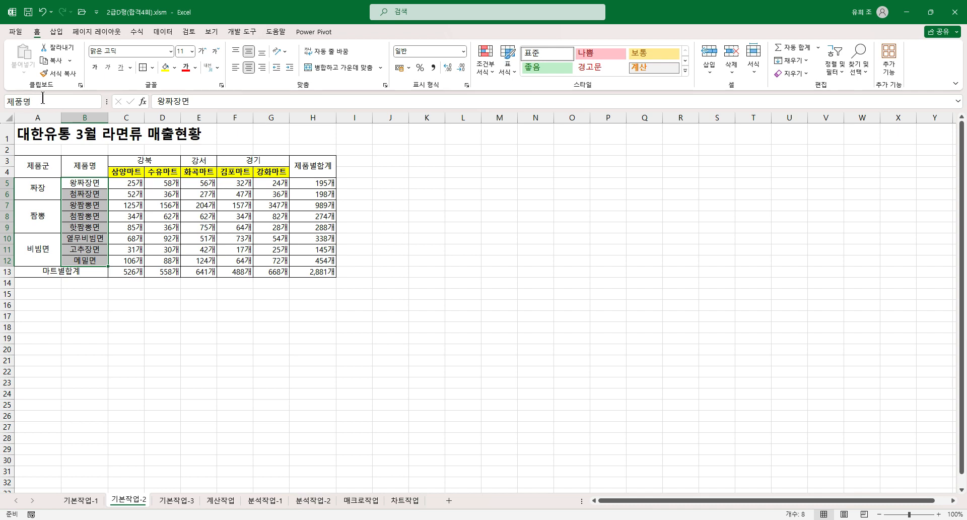
key("Return")
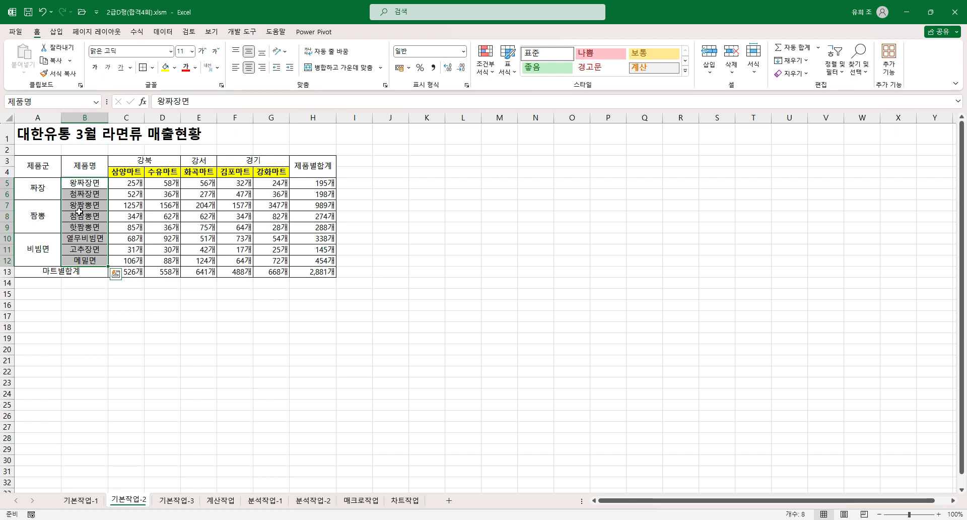
Examine the definition of the name 제품명 and its referenced range in the Name Manager
left_click(137, 32)
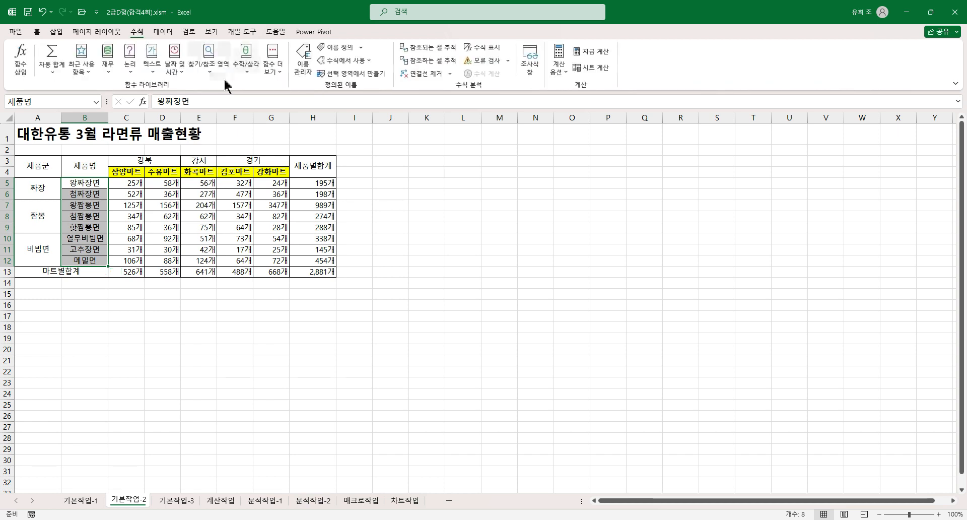
left_click(303, 61)
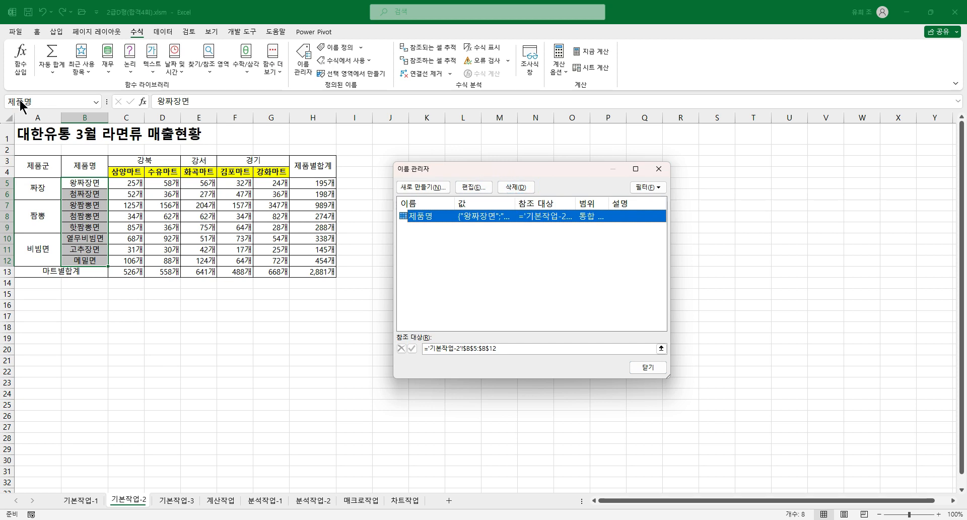
left_click(468, 189)
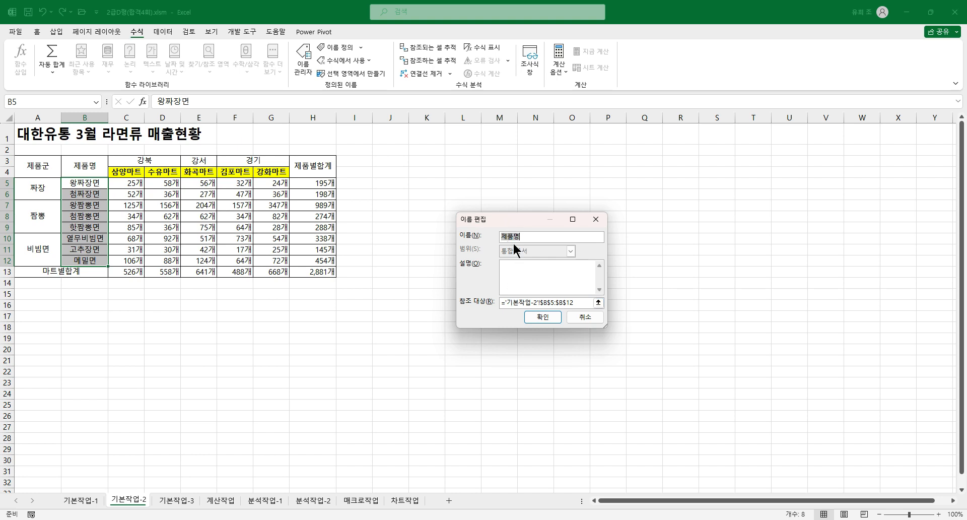
left_click(591, 317)
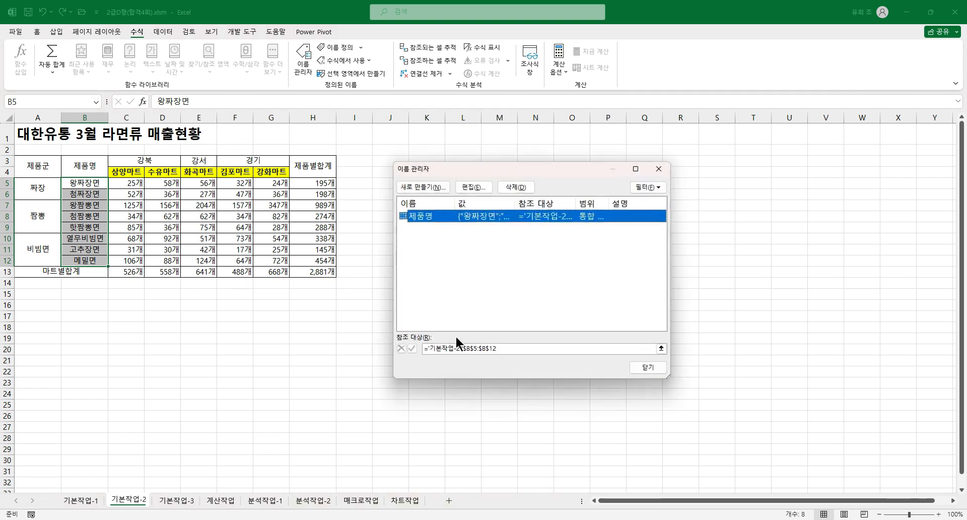
left_click(648, 367)
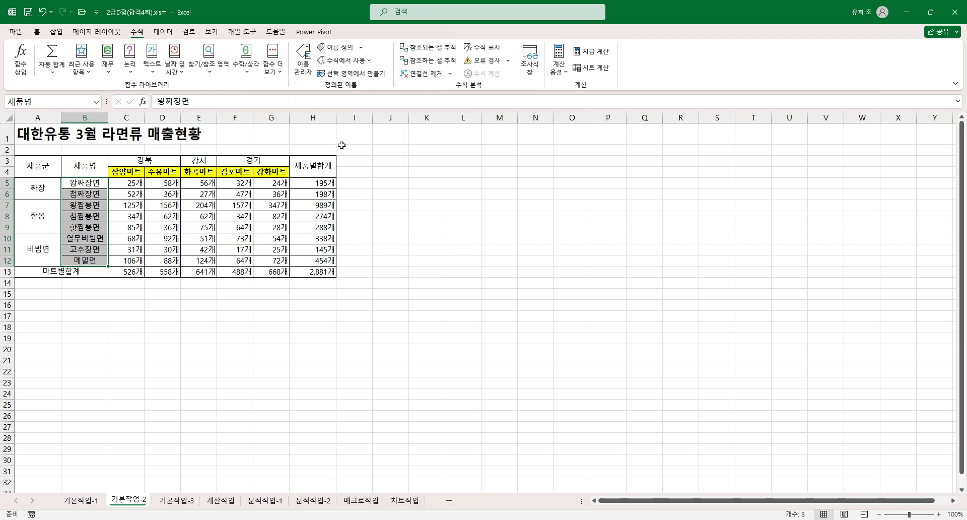
left_click(318, 205)
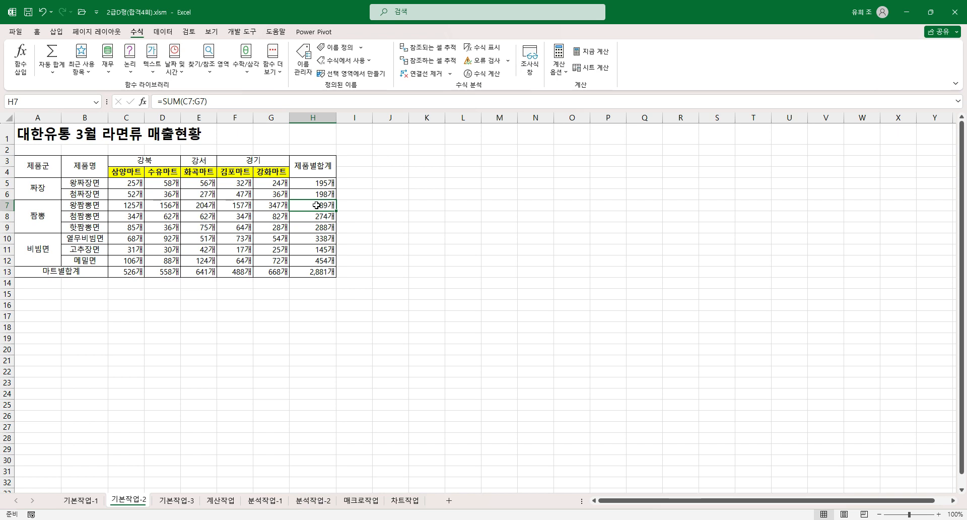
key("shift+F2")
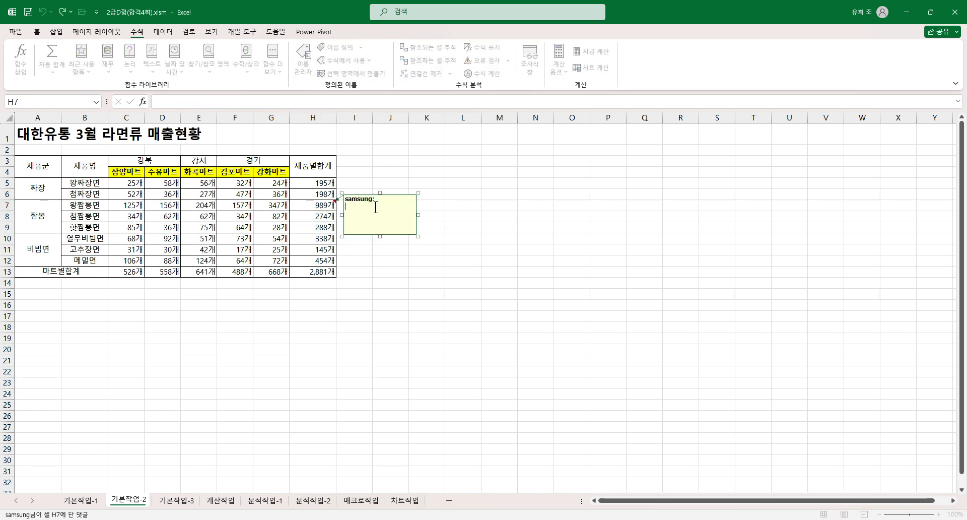
left_click(330, 204)
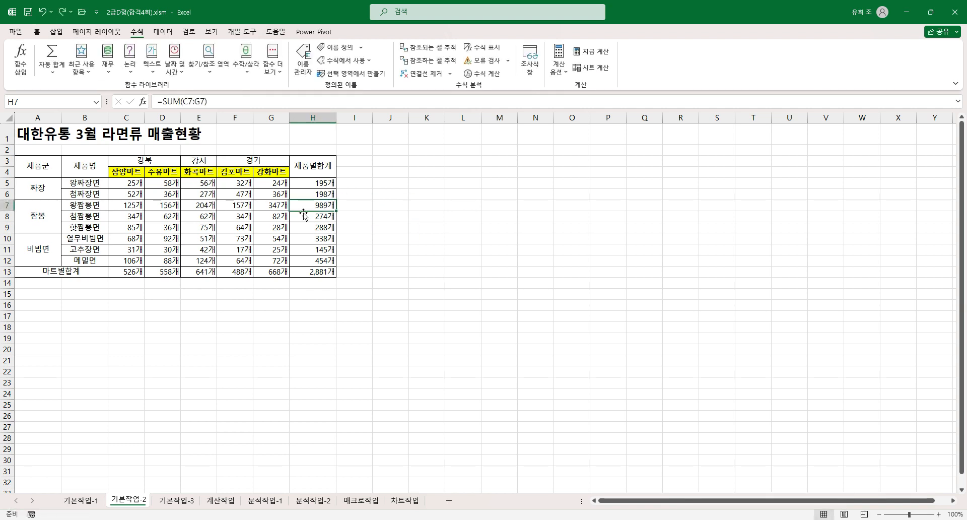
left_click(190, 32)
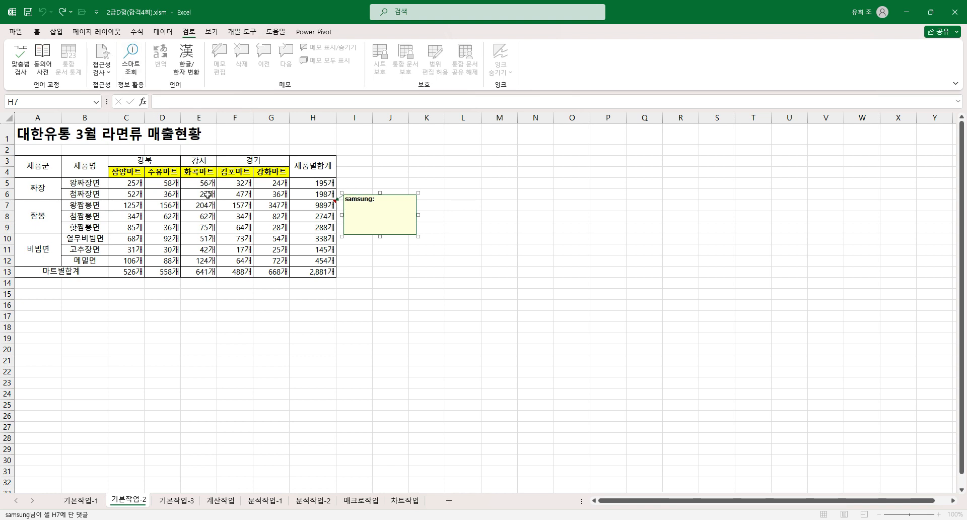
left_click(317, 204)
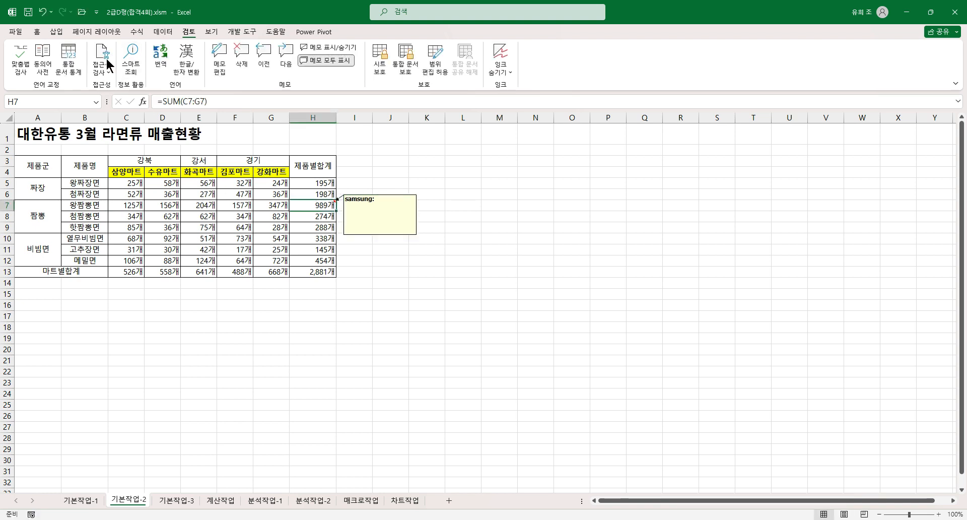
left_click(43, 12)
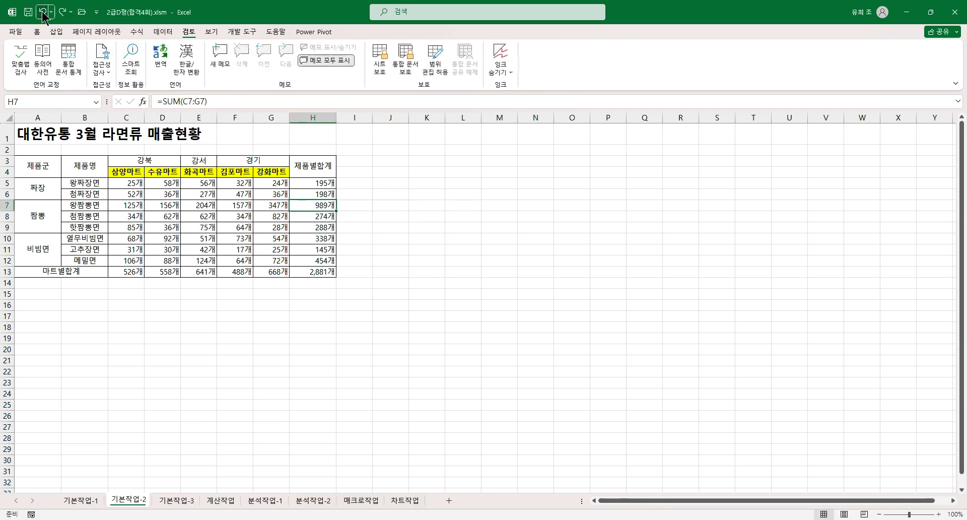
Insert a memo in cell H7 and replace its default text with 최고인기품목
right_click(322, 206)
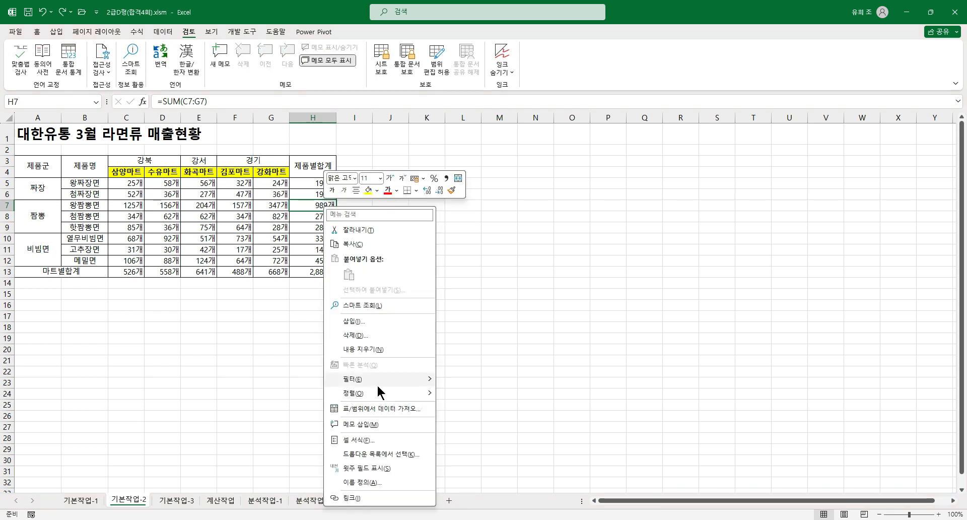
left_click(356, 425)
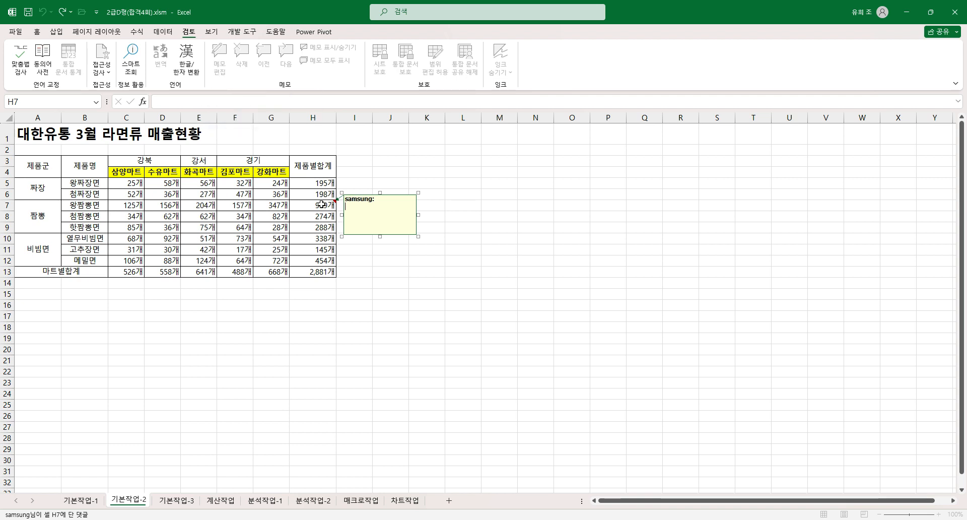
left_click_drag(358, 217, 339, 198)
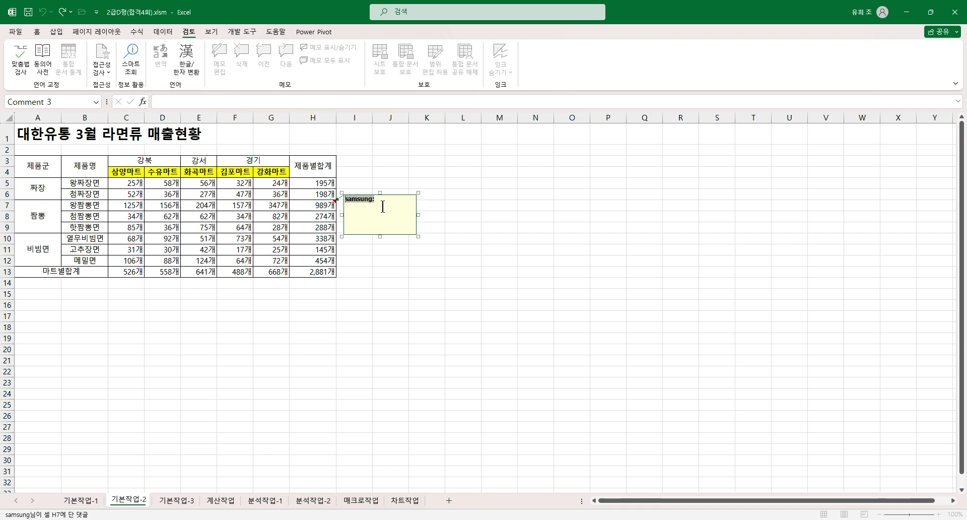
type("최고인기품목")
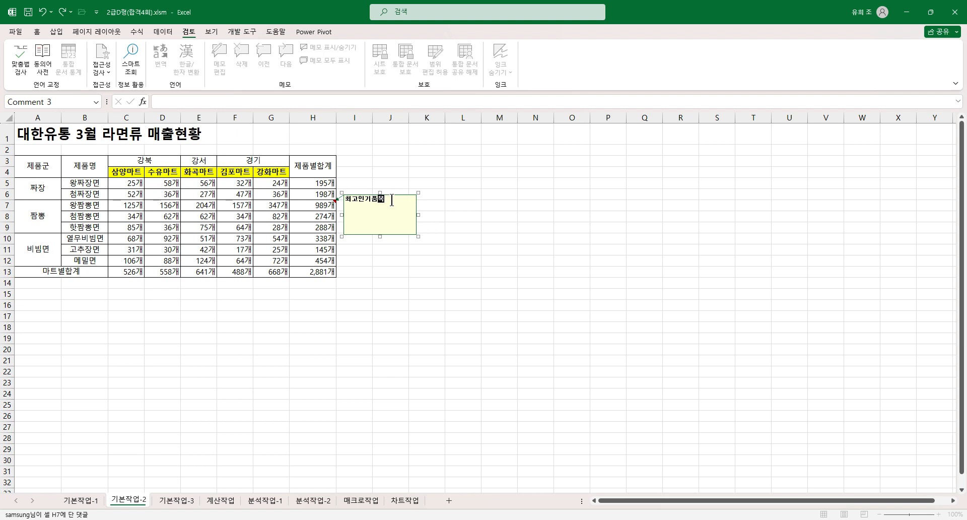
right_click(391, 202)
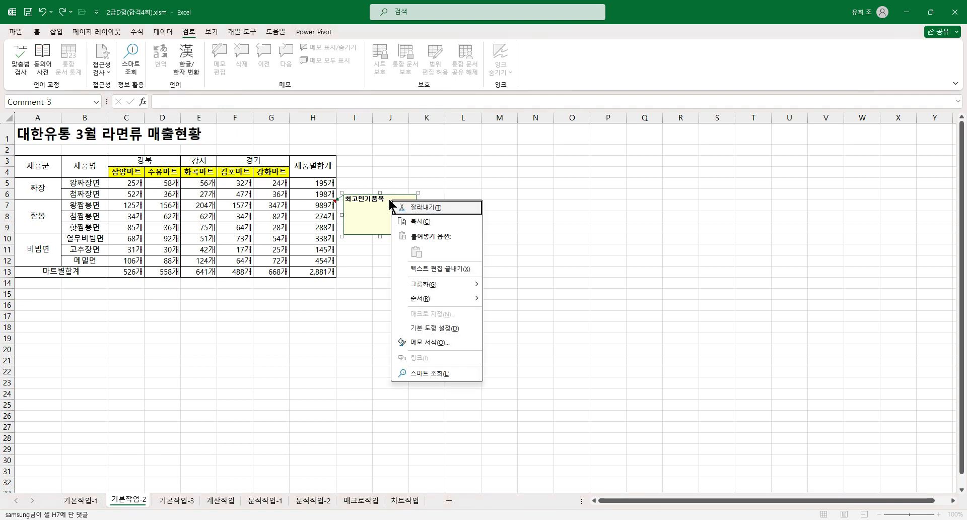
left_click(423, 342)
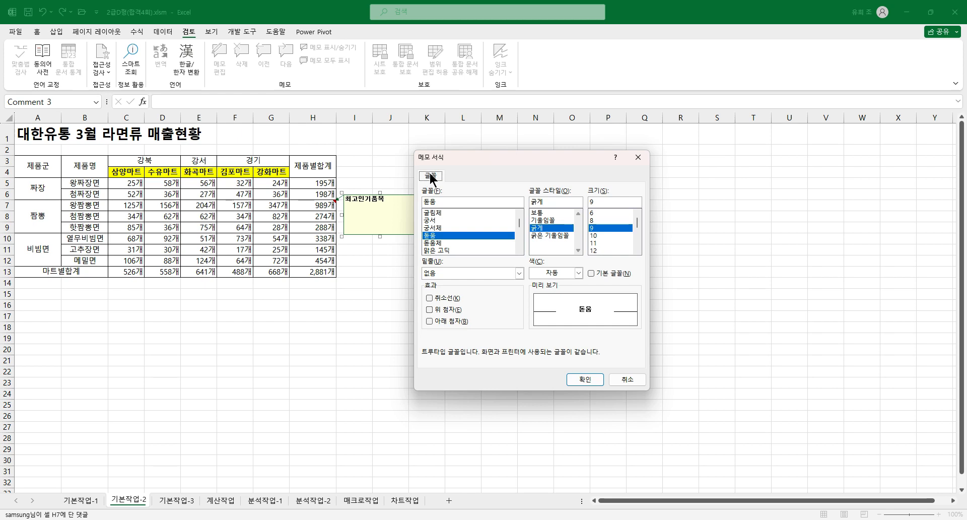
left_click(638, 157)
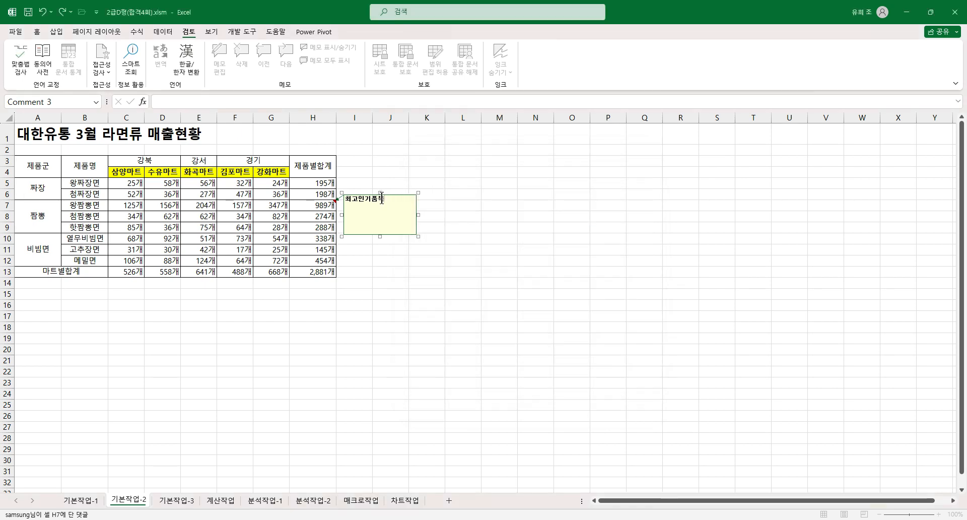
Turn on automatic sizing in the alignment format of the H7 memo so its box fits the text
left_click(416, 210)
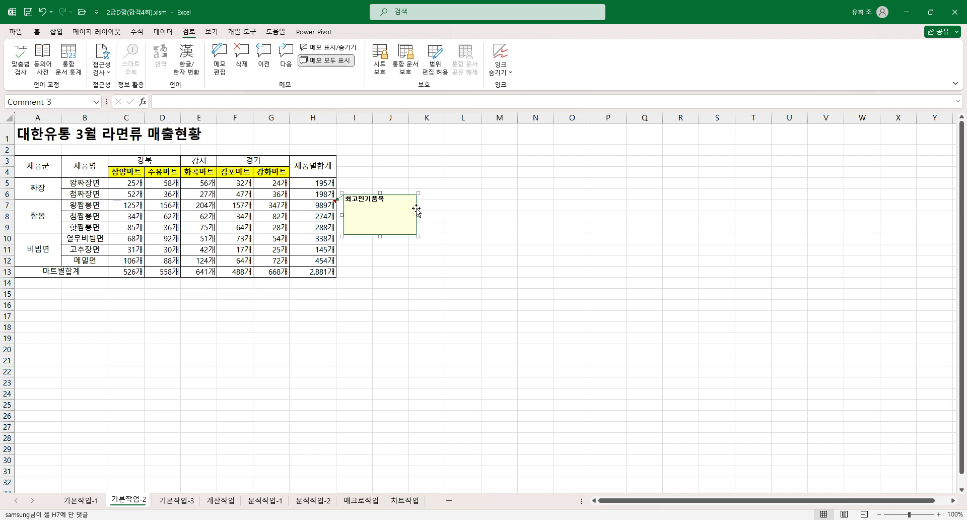
right_click(416, 210)
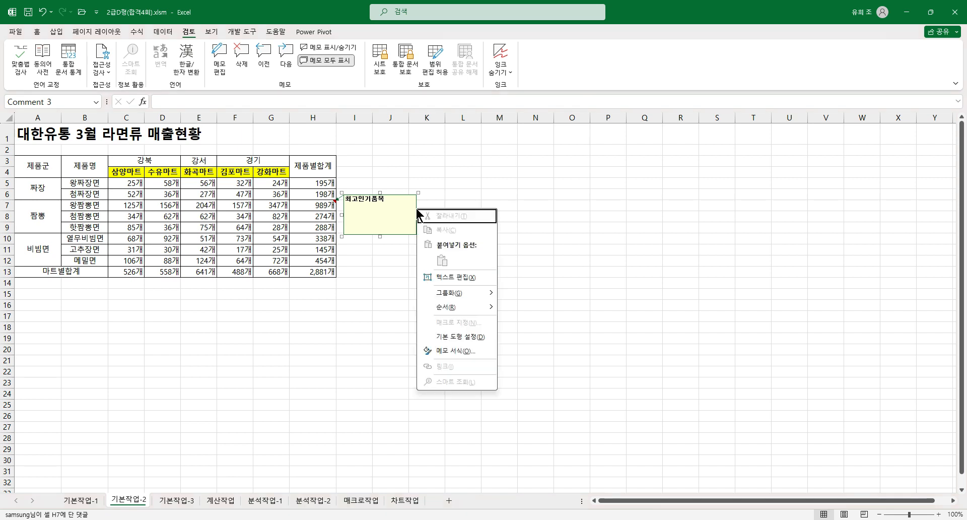
left_click(436, 351)
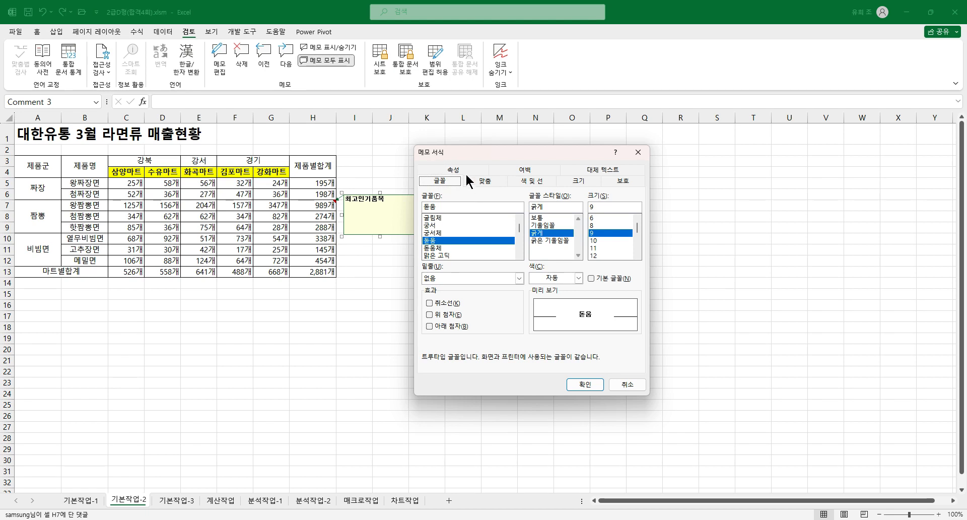
left_click(484, 182)
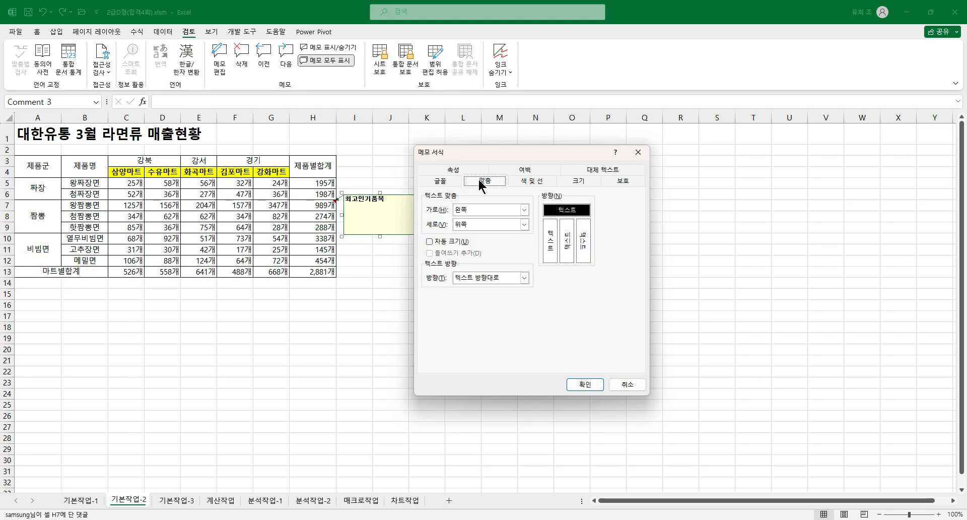
left_click(430, 242)
left_click(584, 384)
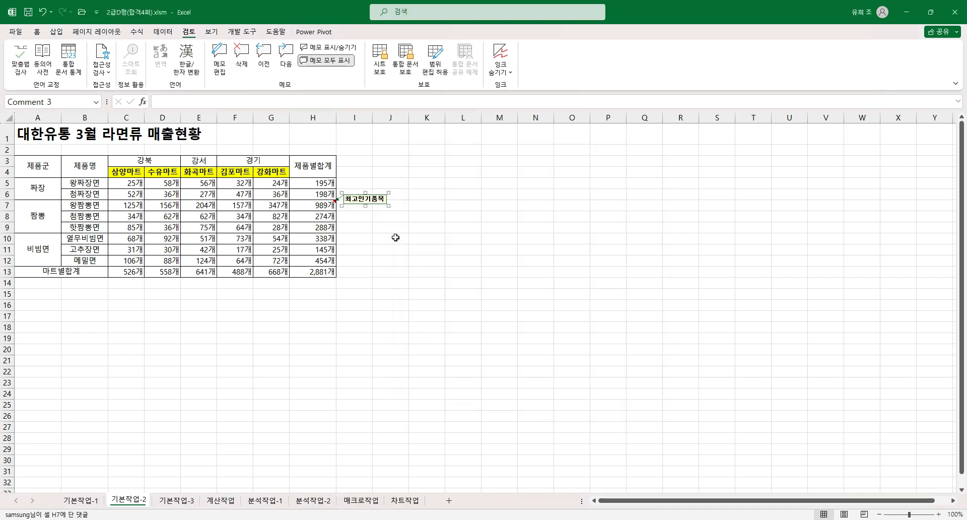
left_click(428, 260)
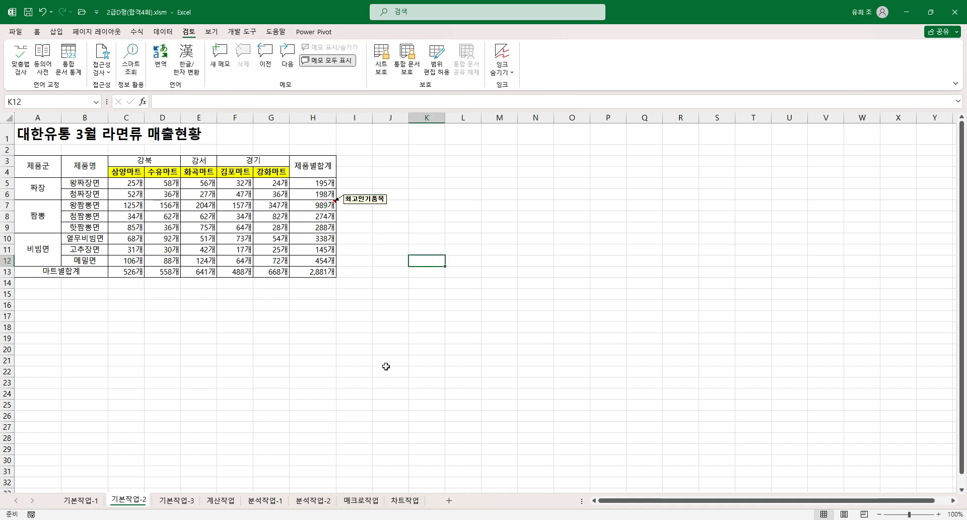
Enlarge the H7 memo box by hand, and fit it back to its text
left_click(384, 199)
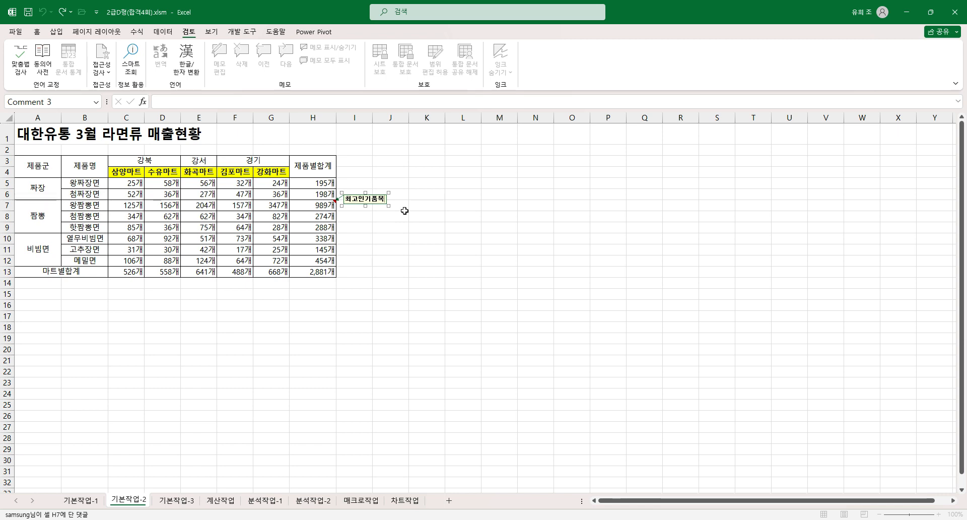
left_click(534, 250)
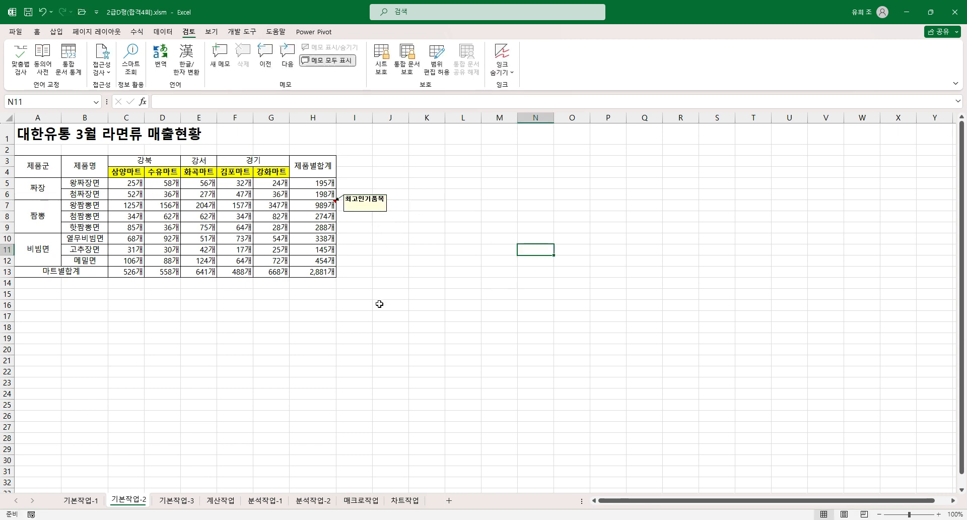
left_click(355, 207)
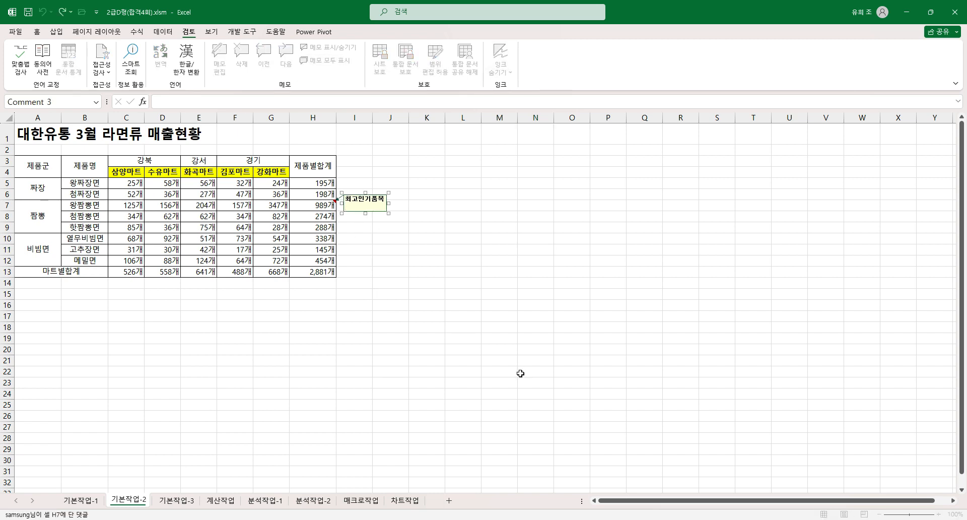
left_click(523, 327)
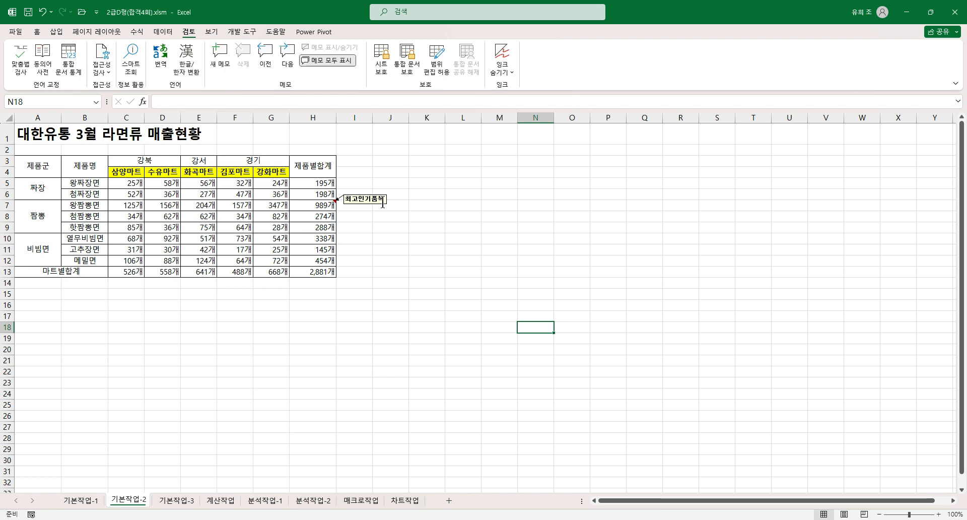
left_click(422, 242)
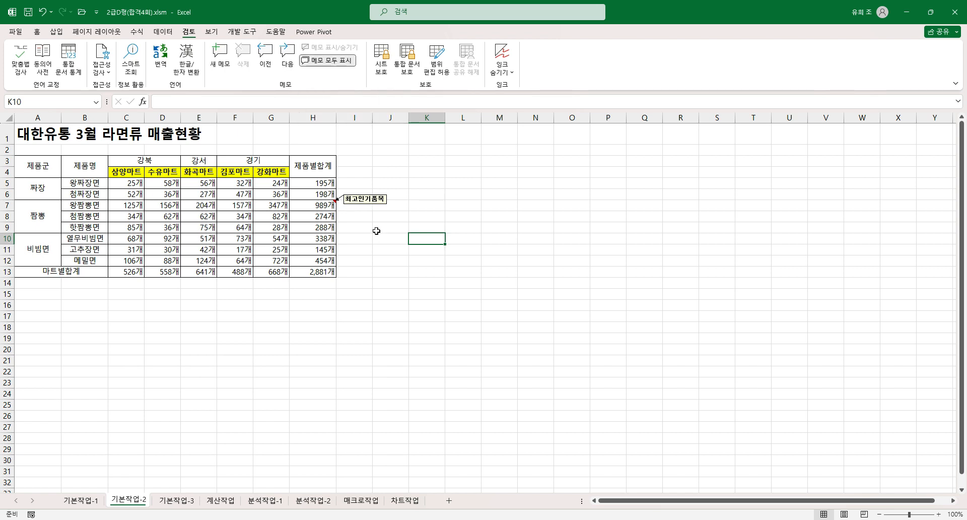
Hide the memo on cell H7 and show it again so it stays displayed on the sheet
left_click(322, 204)
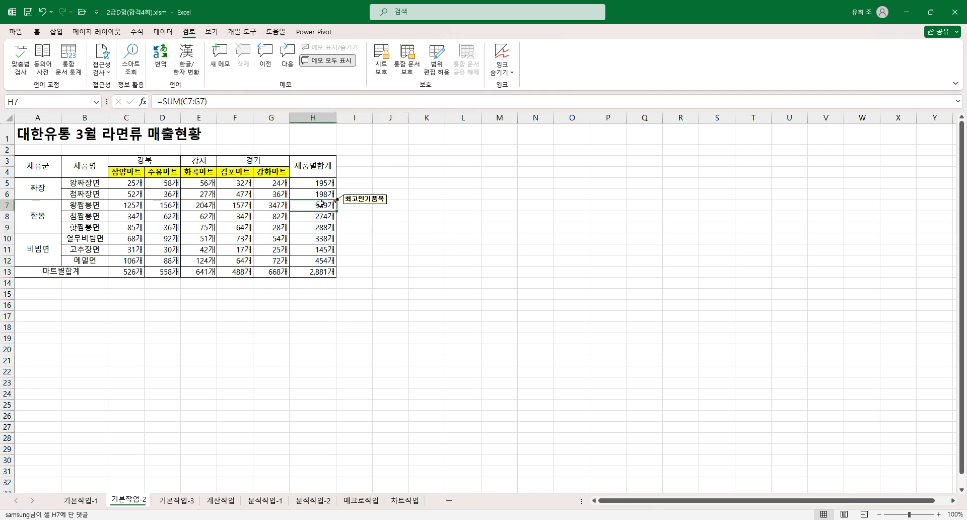
left_click(416, 237)
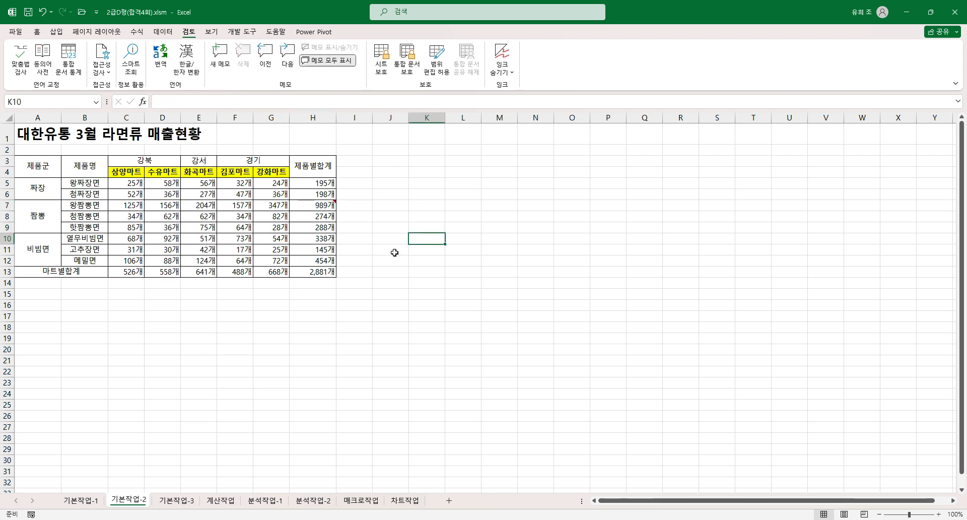
left_click(321, 205)
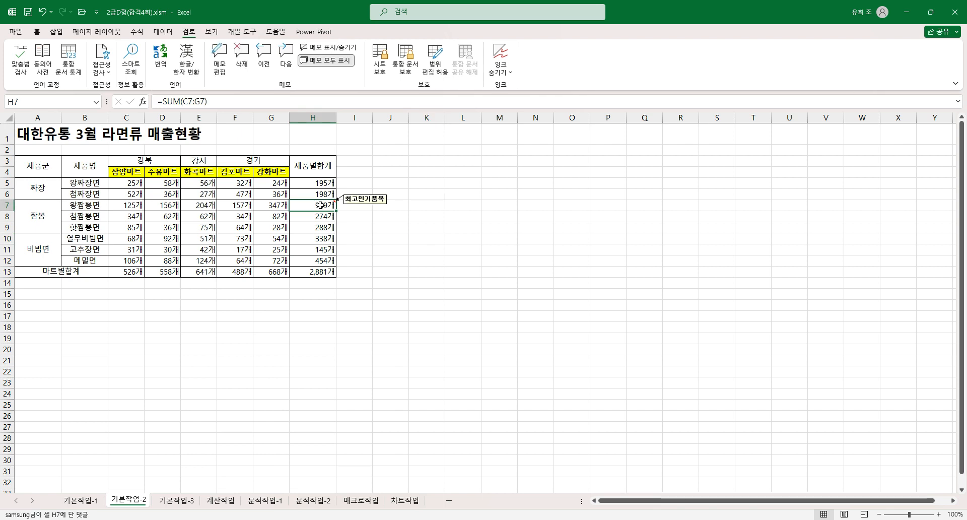
left_click(326, 61)
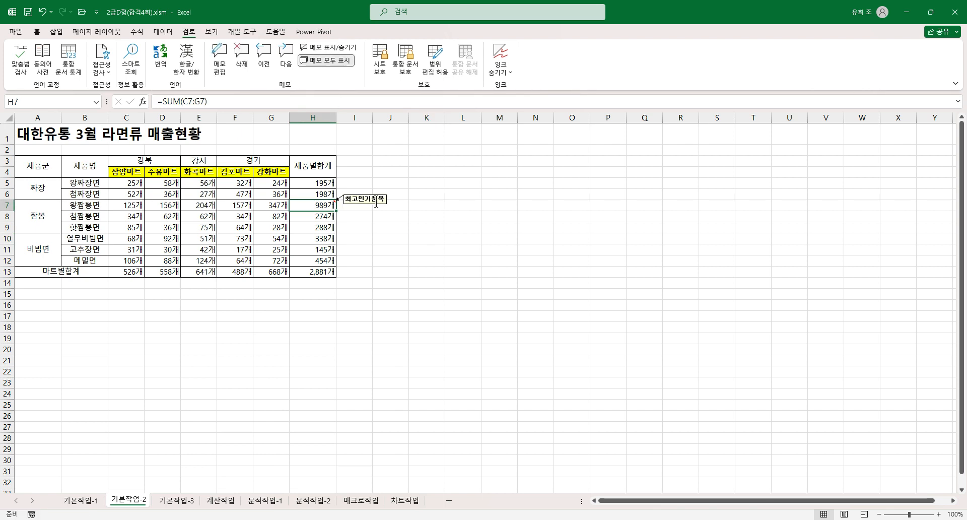
right_click(326, 204)
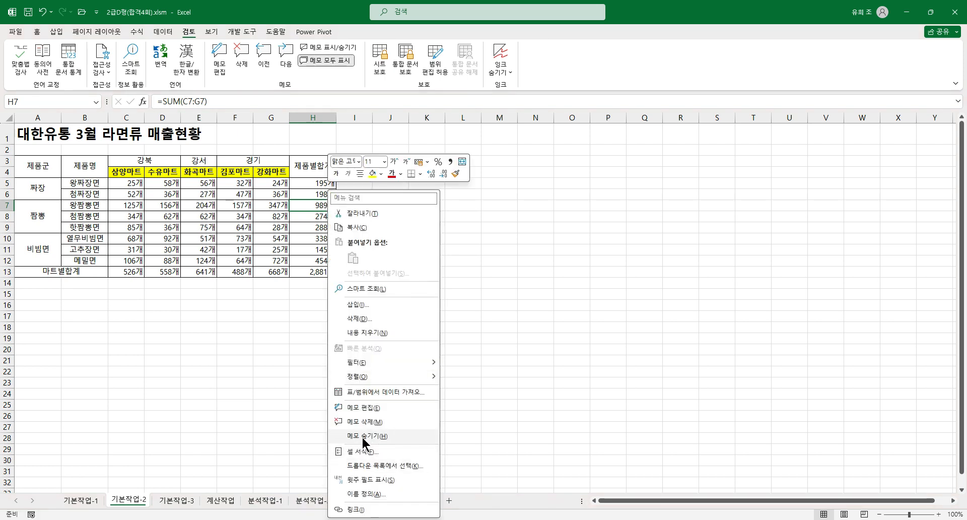
left_click(501, 291)
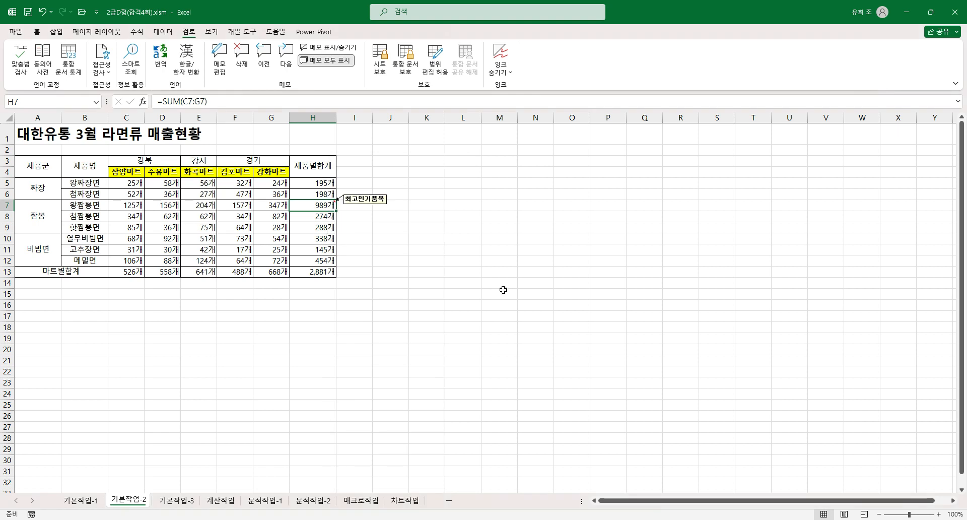
left_click(506, 271)
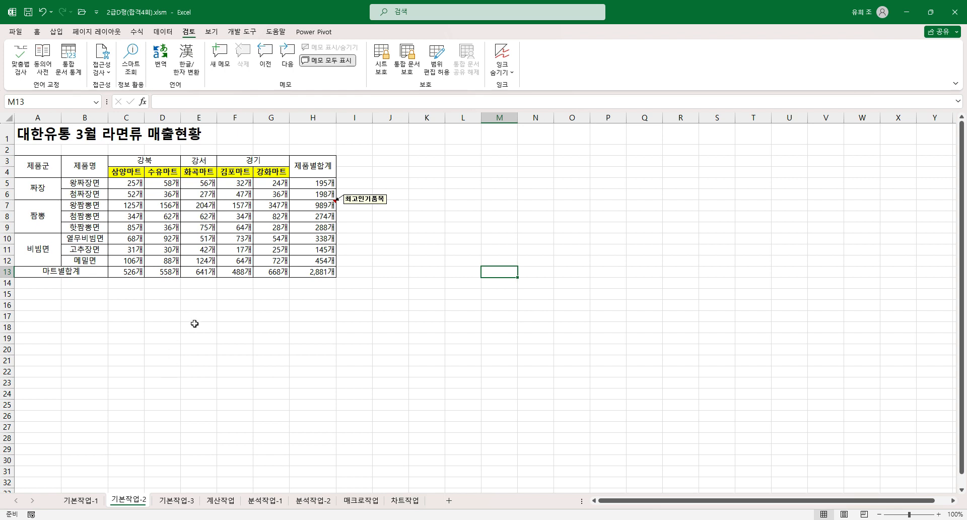
left_click(207, 311)
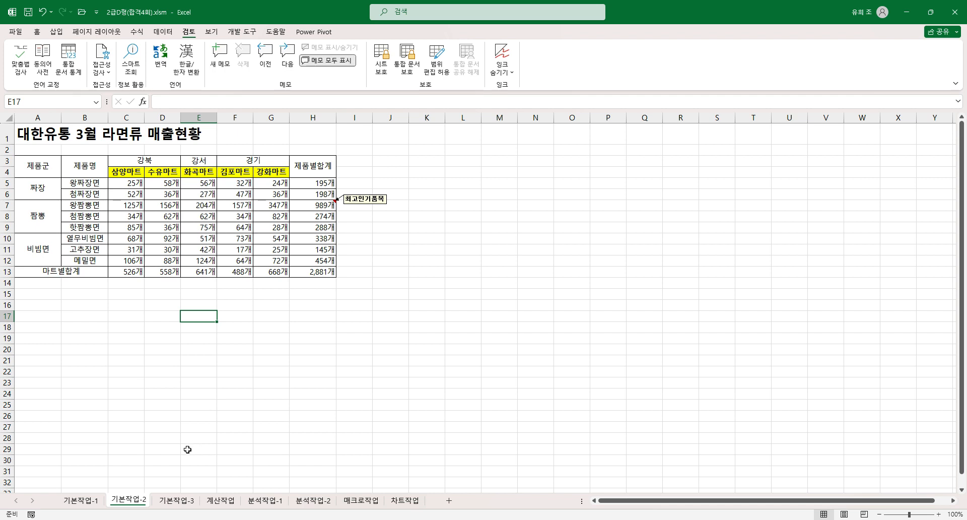
Switch to the 기본작업-3 sheet and look over the payroll data in A4:G15
left_click(178, 500)
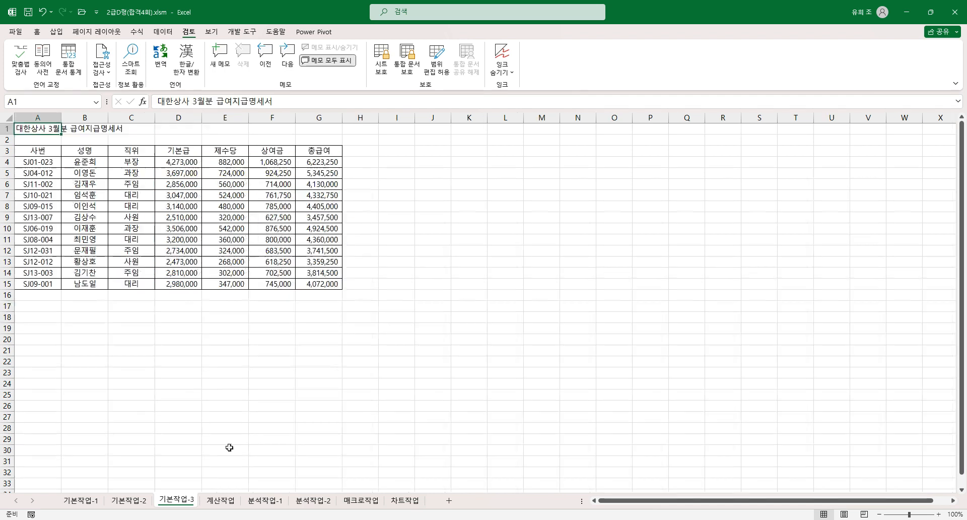
left_click(224, 218)
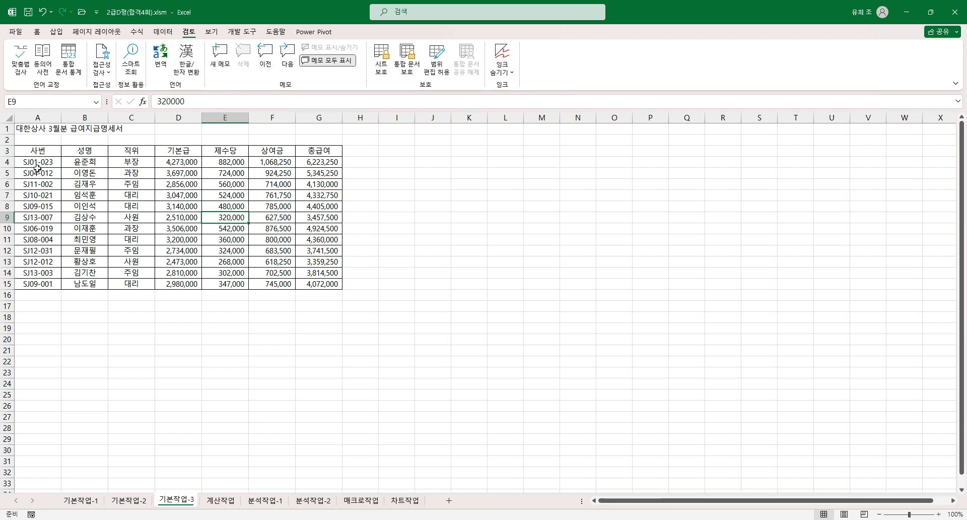
left_click(39, 162)
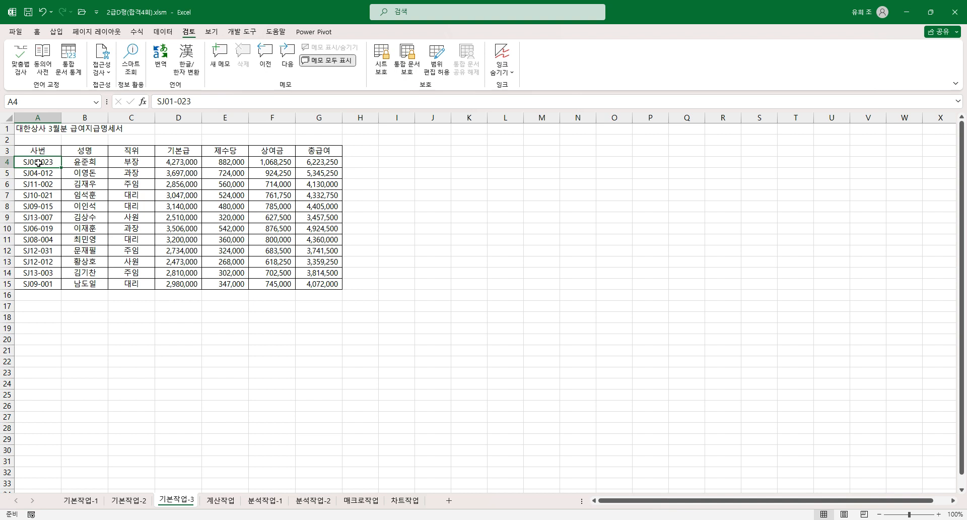
mouse_move(38, 163)
left_mouse_down()
mouse_move(237, 206)
mouse_move(312, 265)
mouse_move(313, 282)
left_mouse_up()
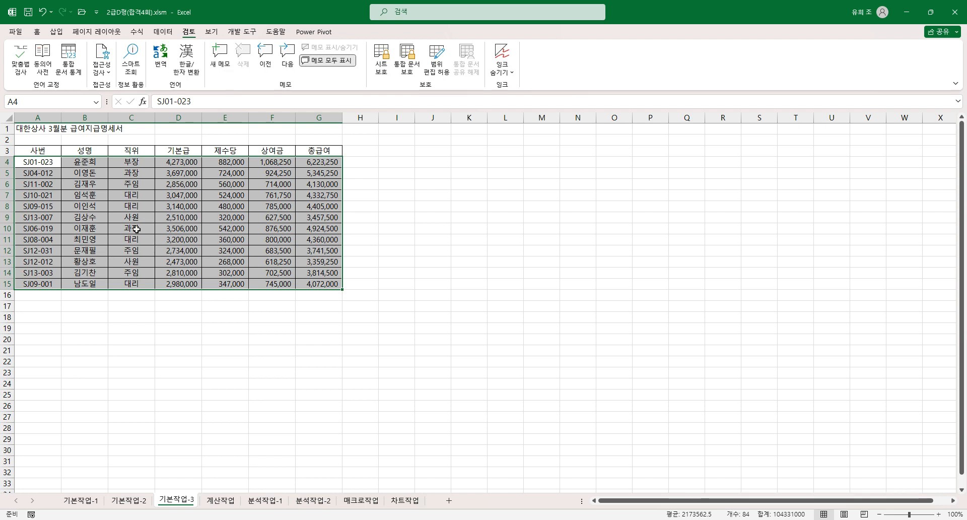
Examine the 직위 and 총급여 values across the payroll rows, comparing the 주임 rows 6 and 12
left_click(137, 152)
left_click(136, 185)
left_click(141, 210)
left_click(139, 239)
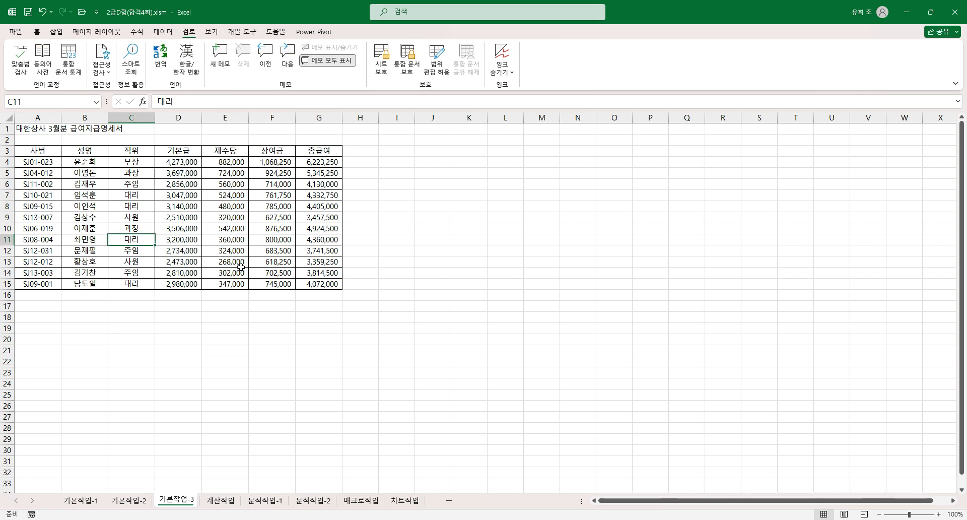
left_click(308, 151)
left_click(311, 184)
left_click(141, 186)
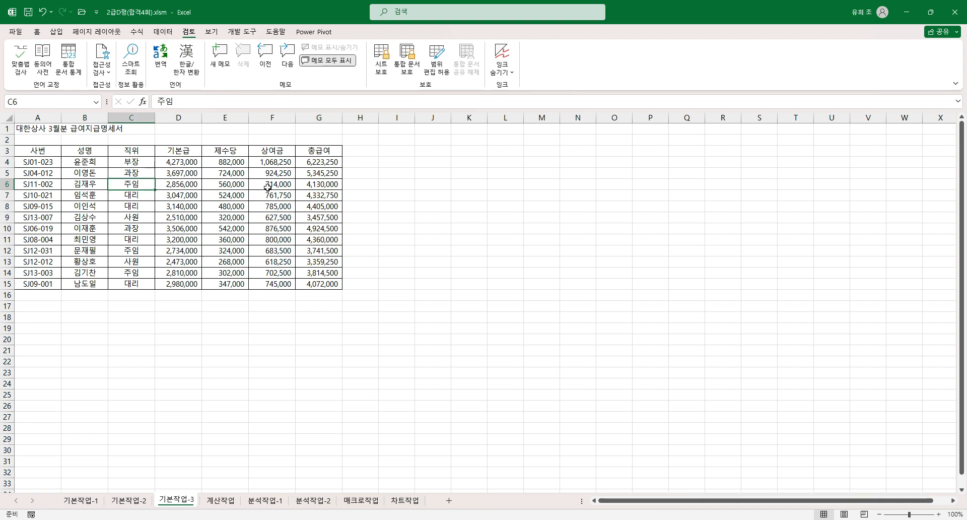
left_click(312, 184)
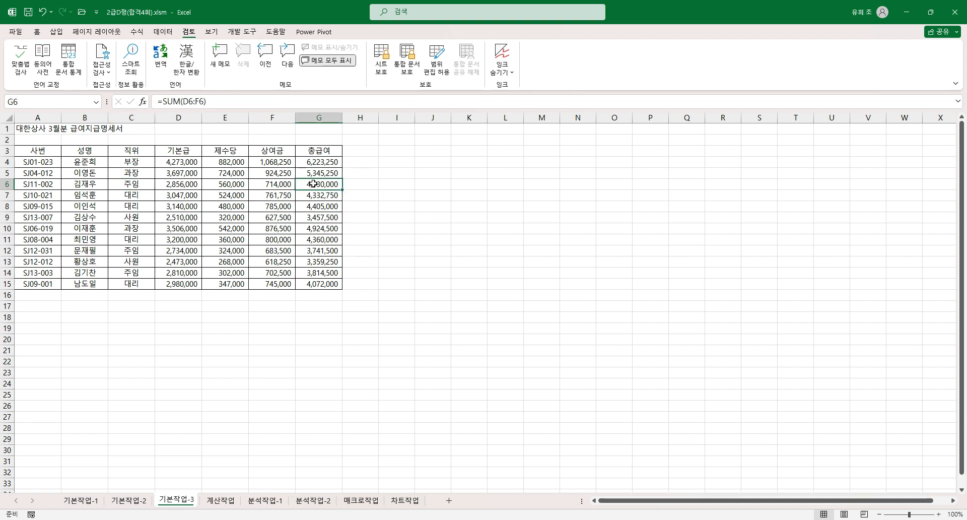
left_click(130, 185)
left_click(308, 184)
left_click(142, 251)
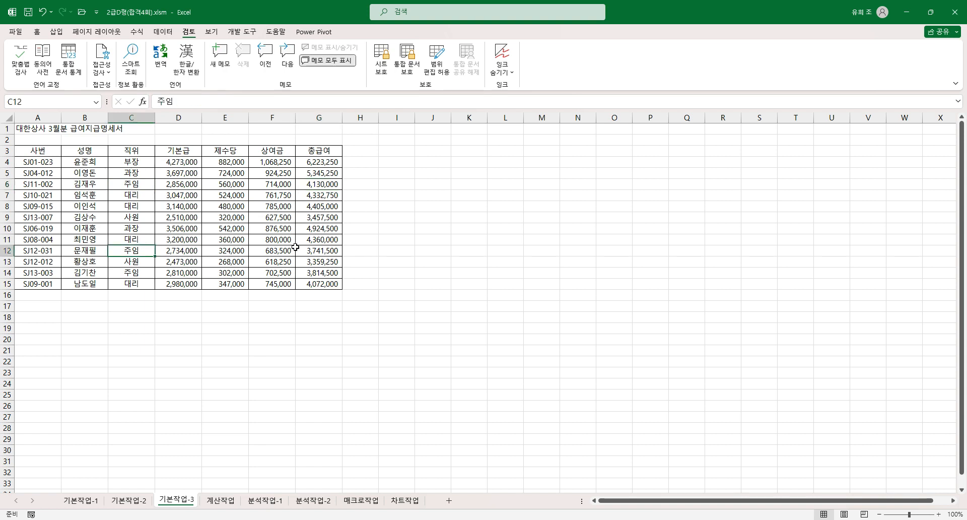
left_click(325, 250)
left_click(133, 251)
left_click_drag(38, 251, 319, 249)
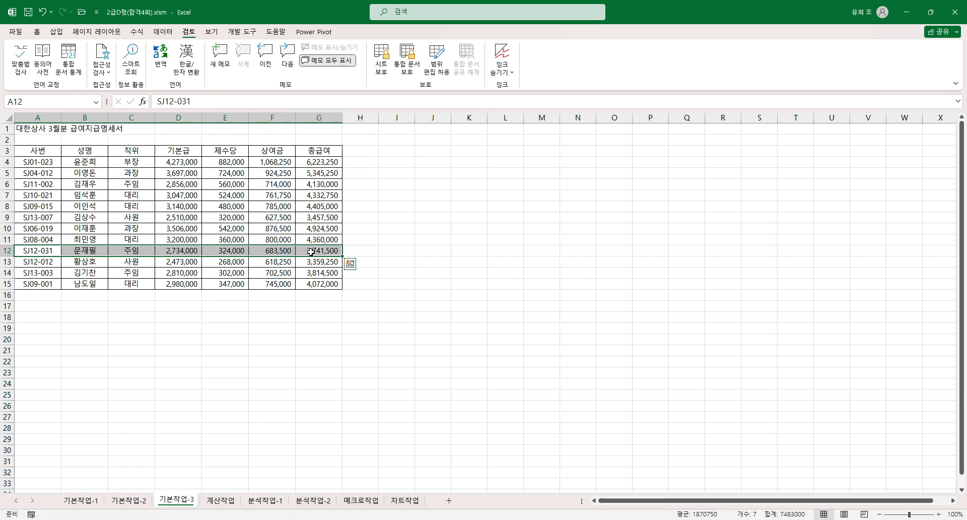
Start a new conditional formatting rule for A4:G15 that uses a formula, opening it with =and(
left_click_drag(42, 162, 315, 281)
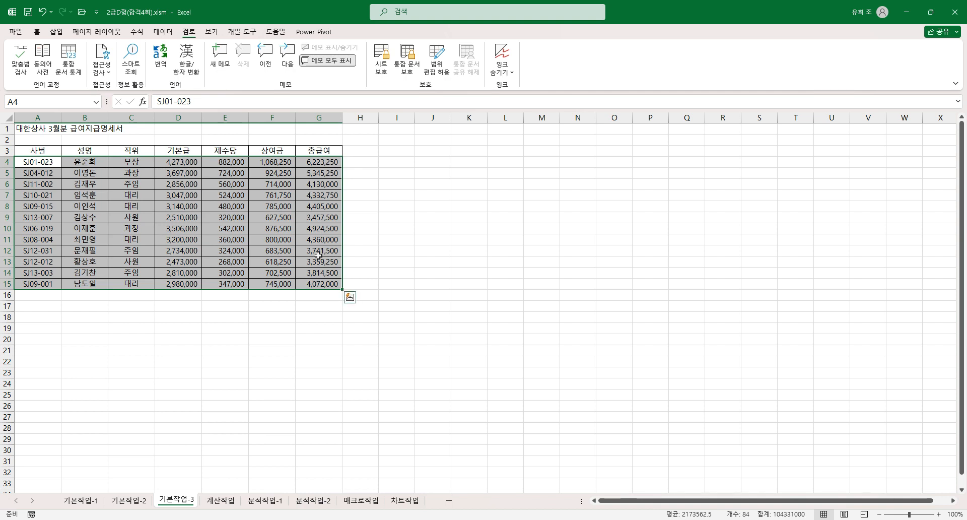
left_click(35, 32)
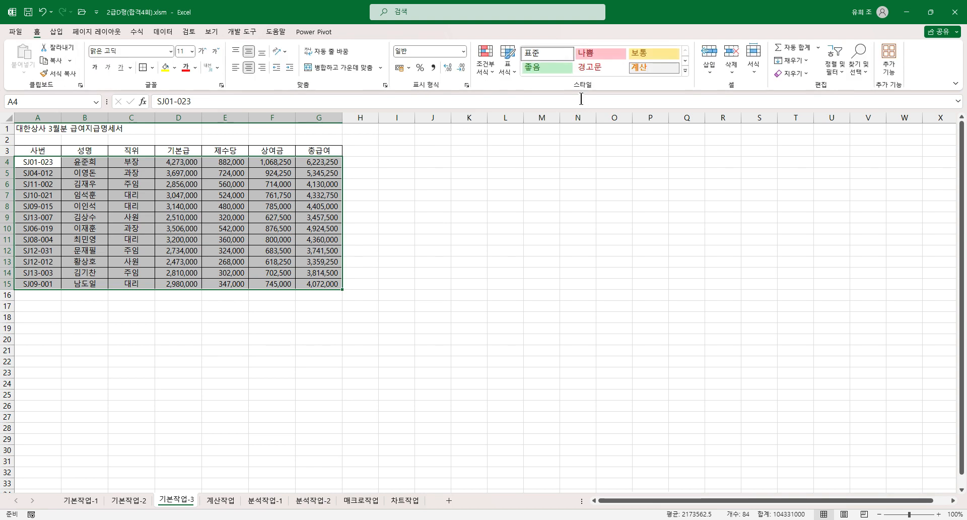
left_click(486, 67)
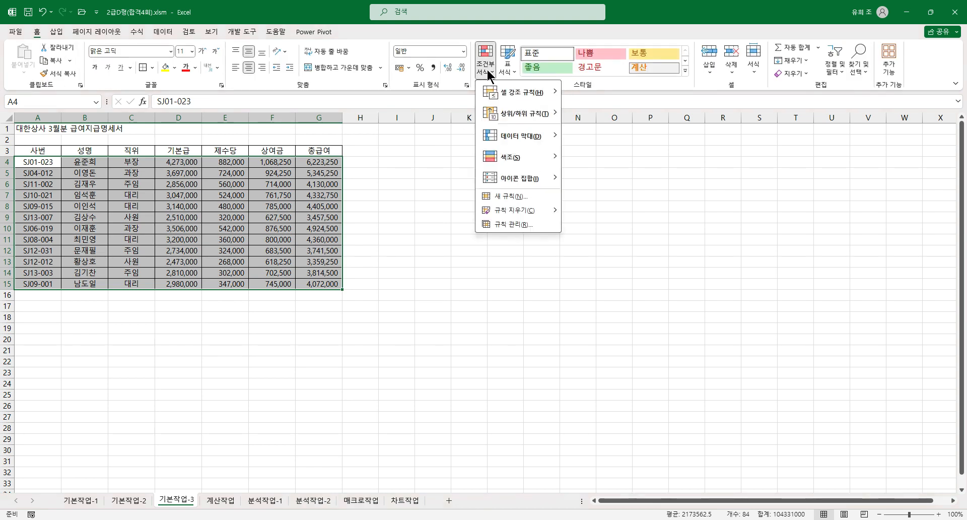
left_click(510, 197)
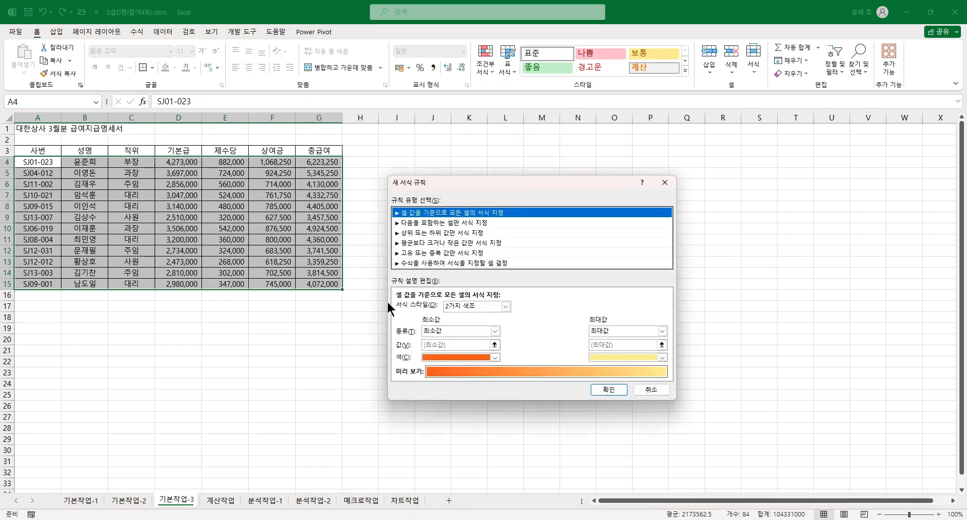
left_click(426, 263)
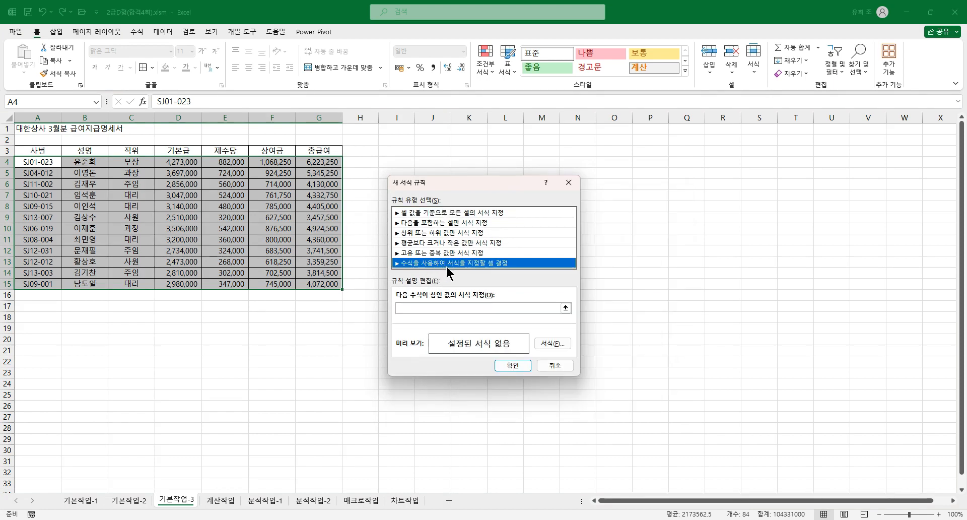
left_click(406, 307)
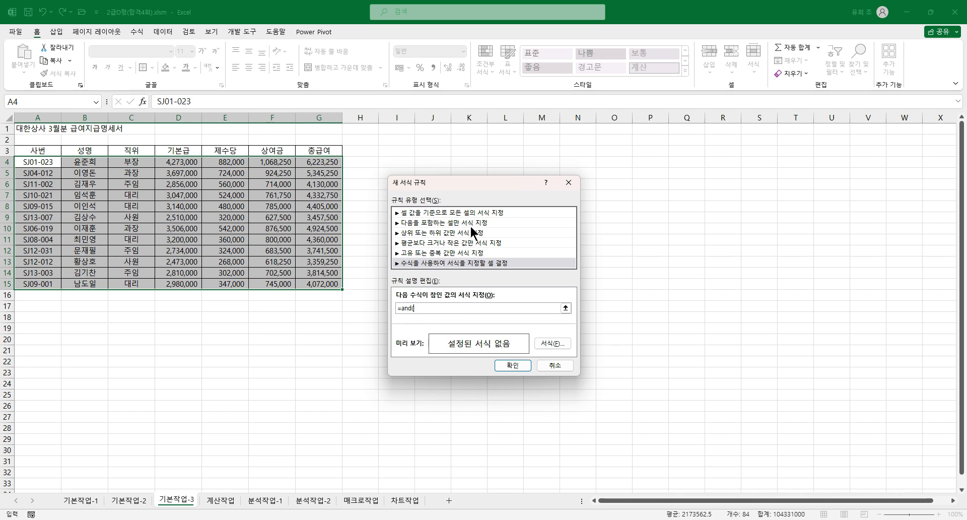
Enter the rule's first AND condition as $C4="주임", with only the column of the 직위 reference locked
left_click_drag(459, 190, 165, 182)
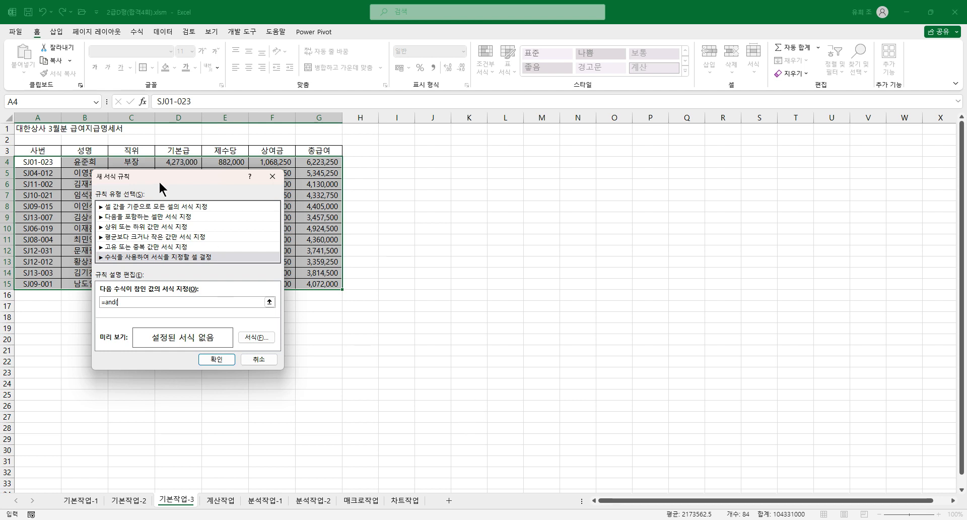
left_click(135, 162)
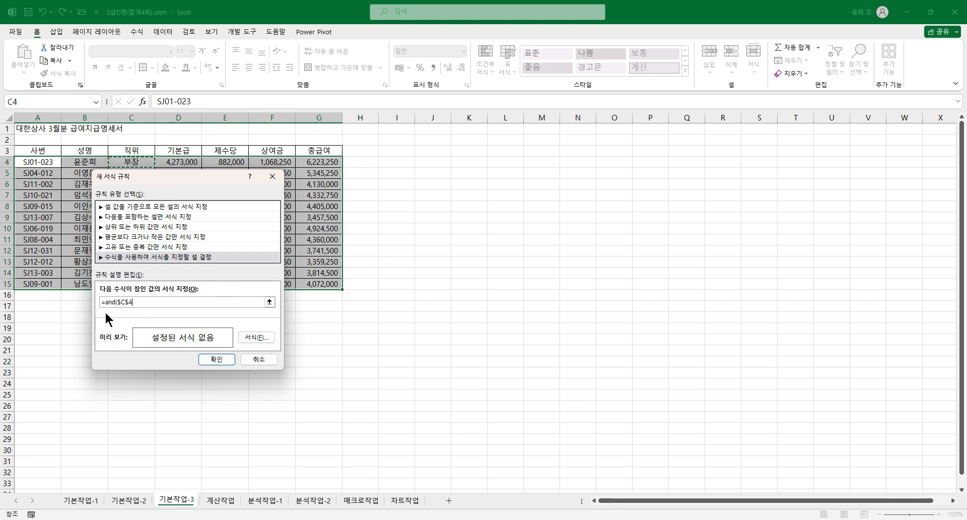
left_click_drag(166, 187, 248, 168)
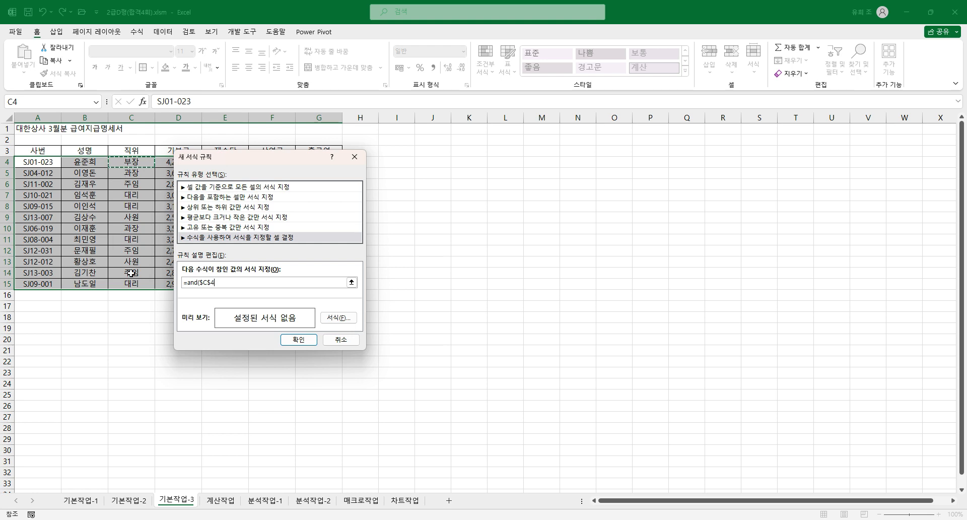
left_click(209, 283)
type("$")
key("F4")
key("F4")
type("=")
type("주임")
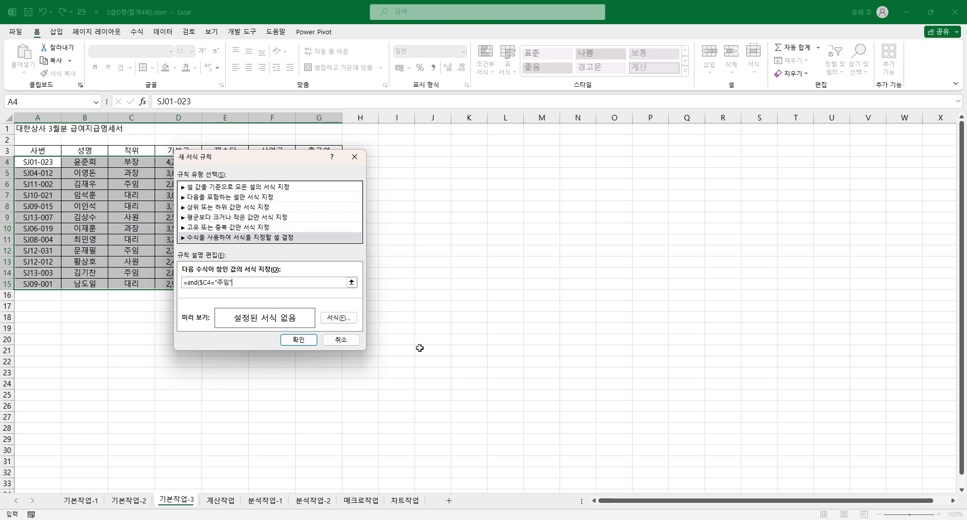
type(",")
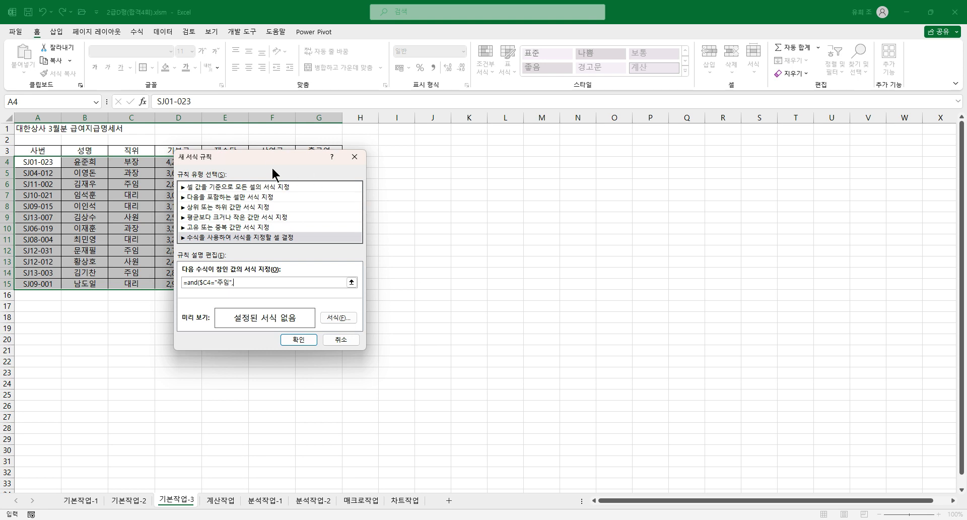
Complete the rule formula with the 총급여 condition so it reads =and($C4="주임",$G4<4000000)
left_click_drag(270, 166, 458, 165)
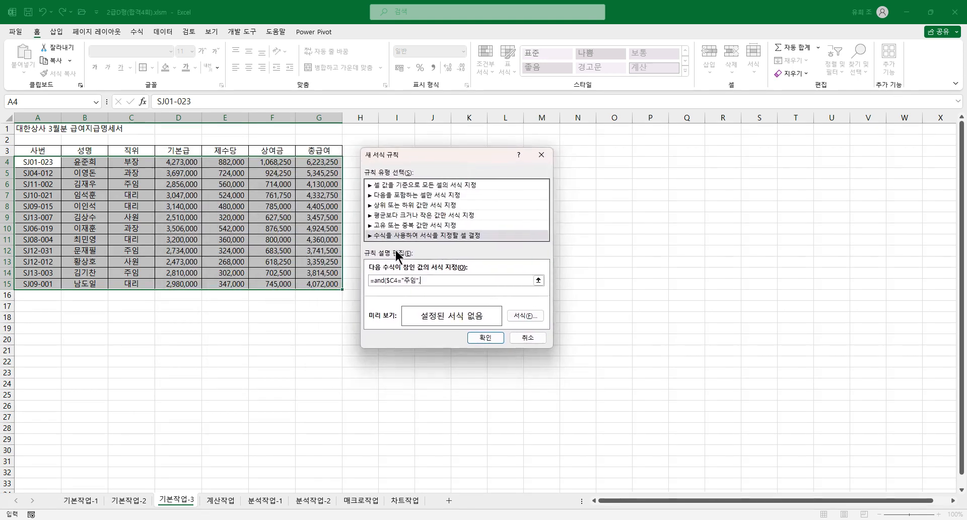
left_click(328, 164)
key("F4")
key("F4")
type("<")
Give the rule a bold (굵게), blue font format and apply it to the payroll rows
left_click(519, 316)
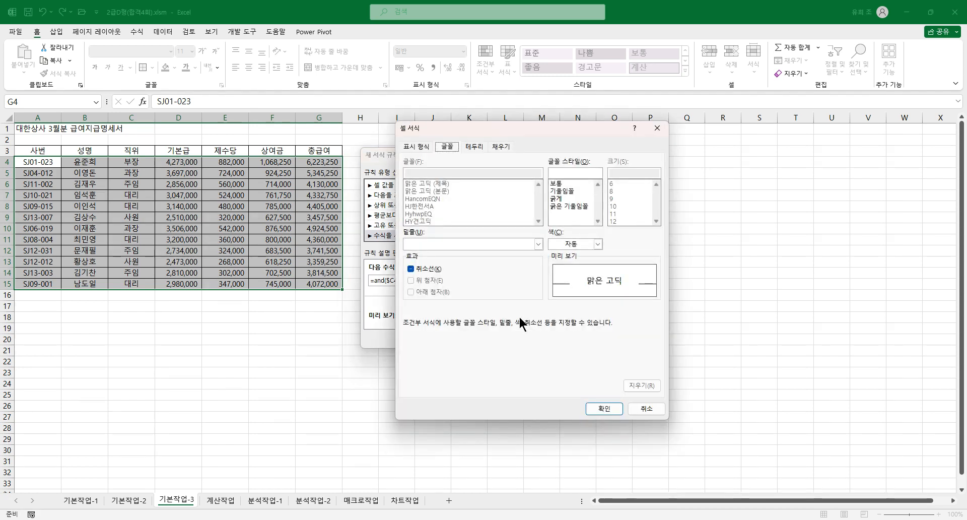
left_click(554, 199)
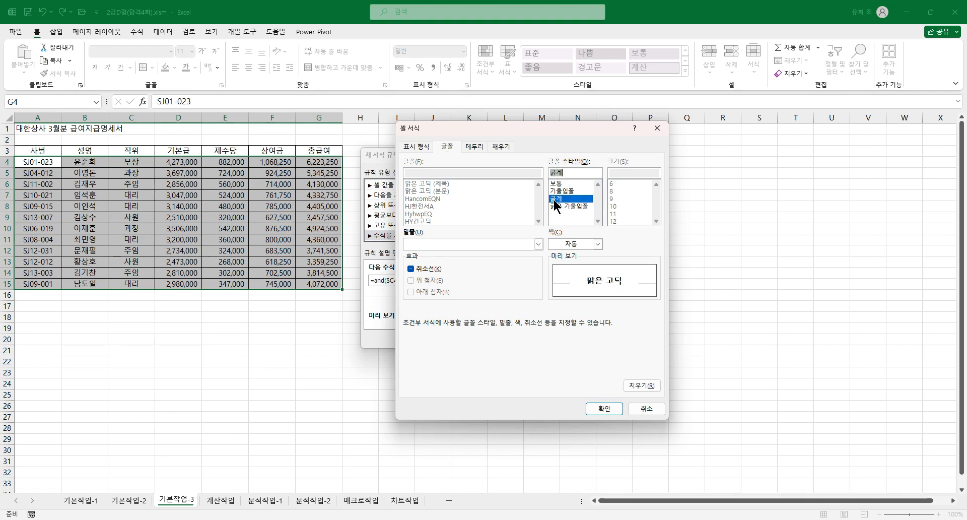
left_click(598, 244)
left_click(613, 354)
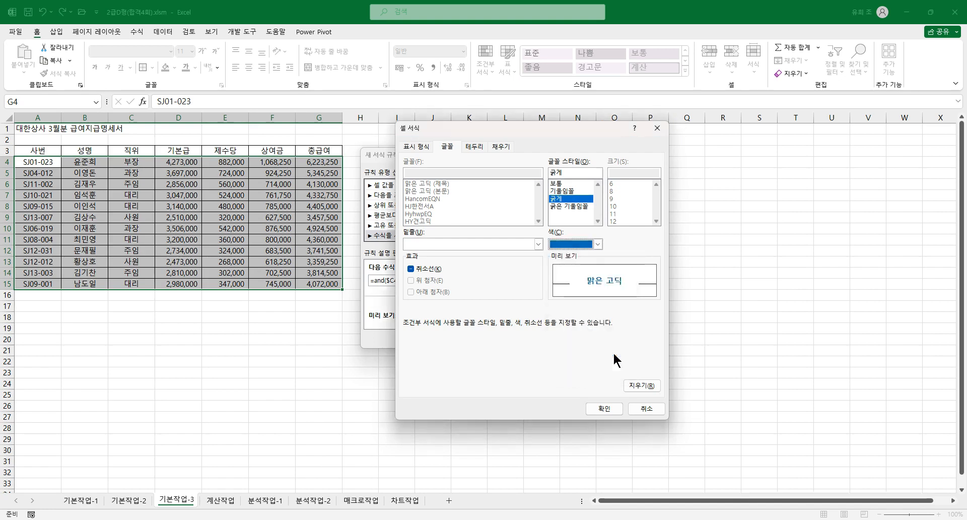
left_click(603, 408)
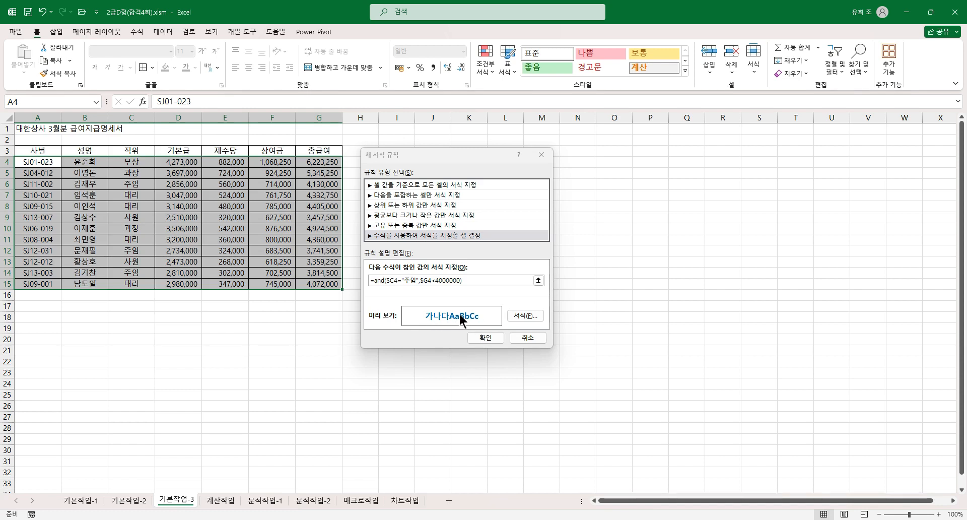
left_click(485, 337)
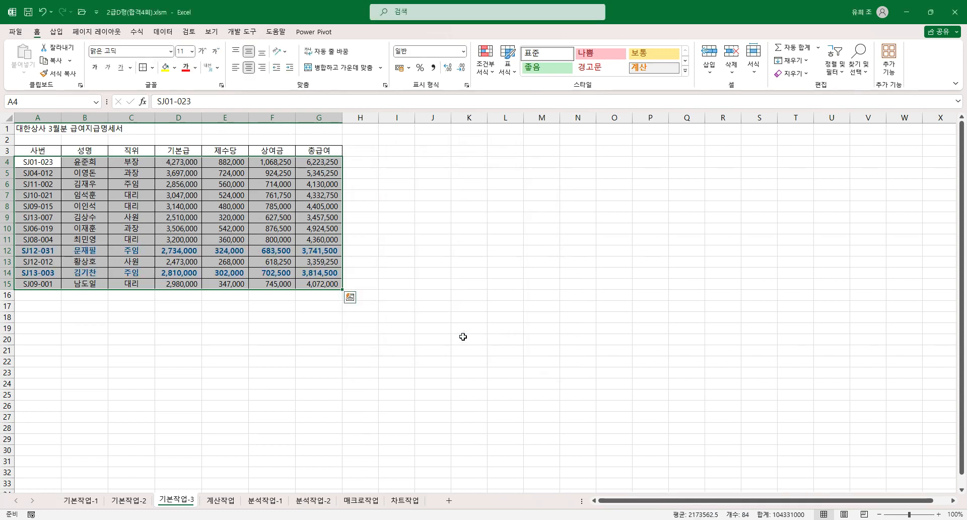
Check the 직위 and 총급여 values of the 주임 rows 12, 14 and 6 against the rule's conditions
left_click(137, 250)
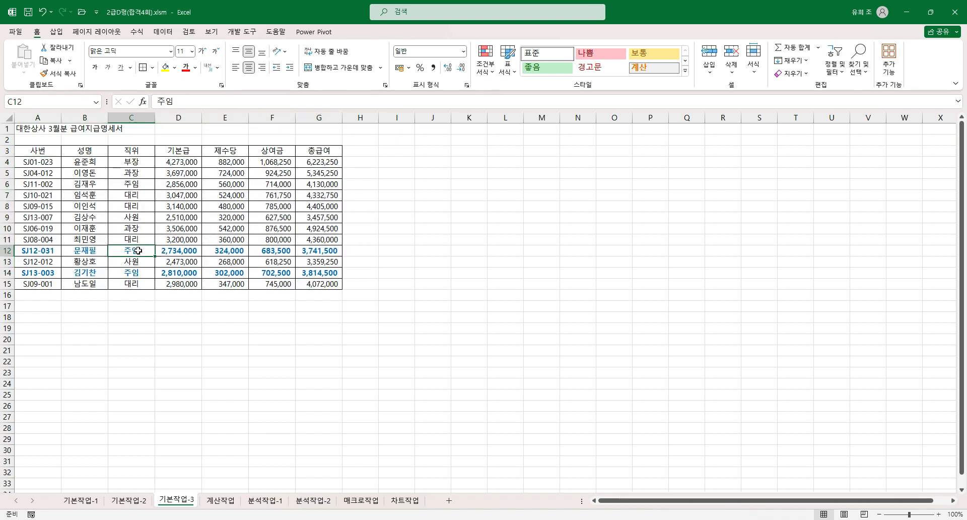
left_click(317, 250)
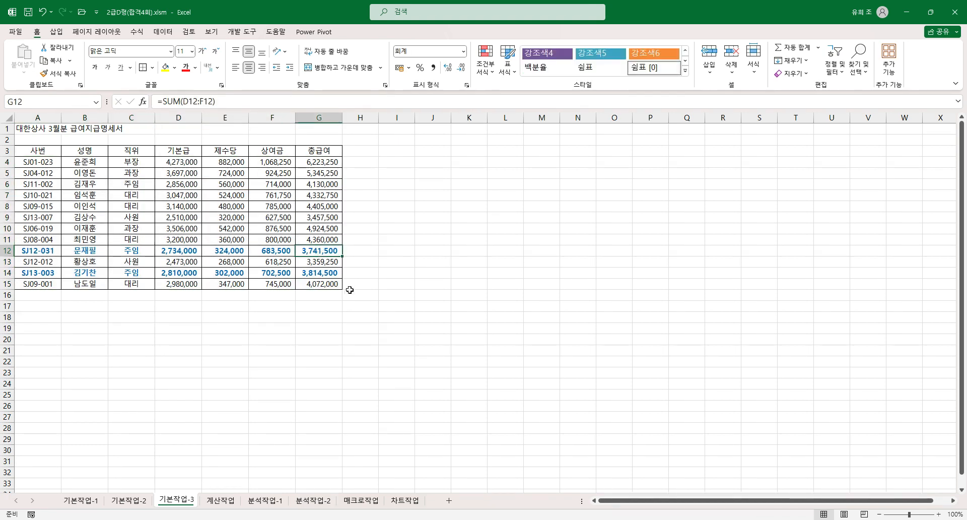
left_click(179, 274)
left_click(320, 273)
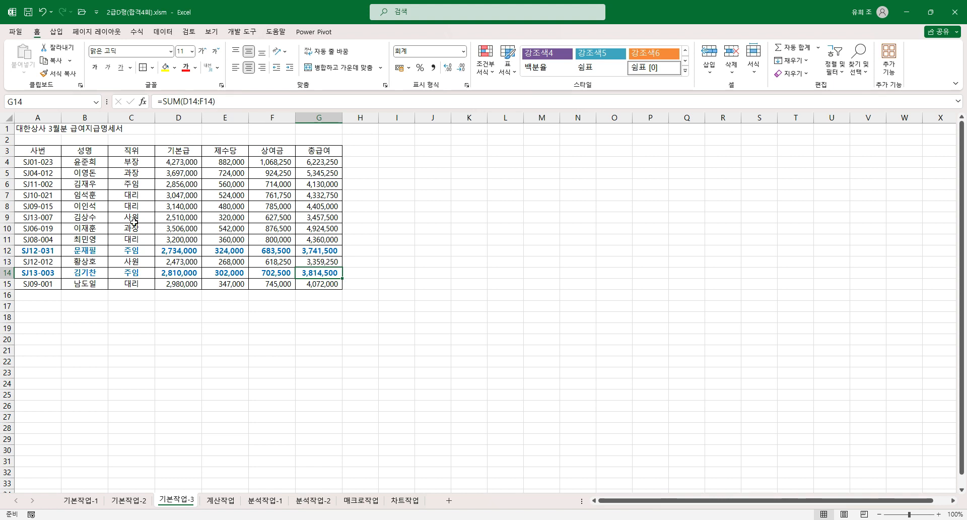
left_click(134, 185)
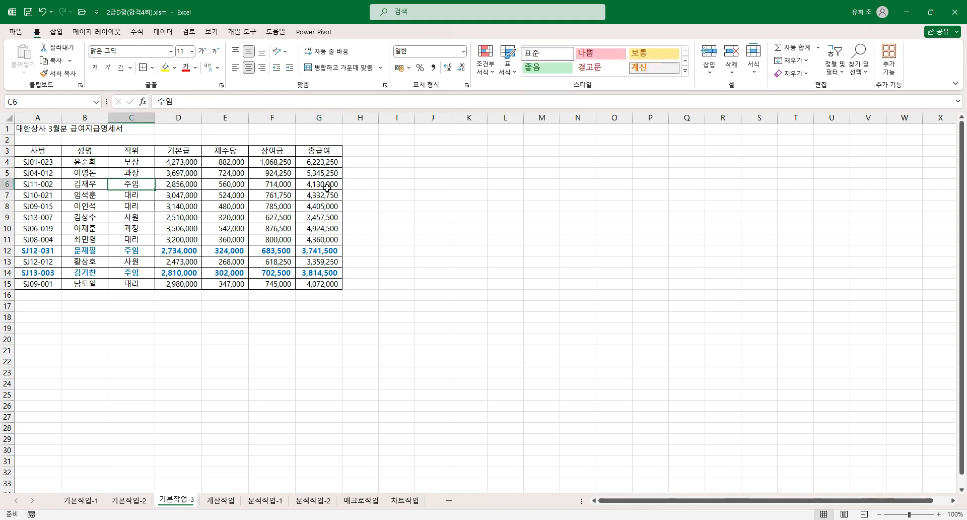
left_click(325, 187)
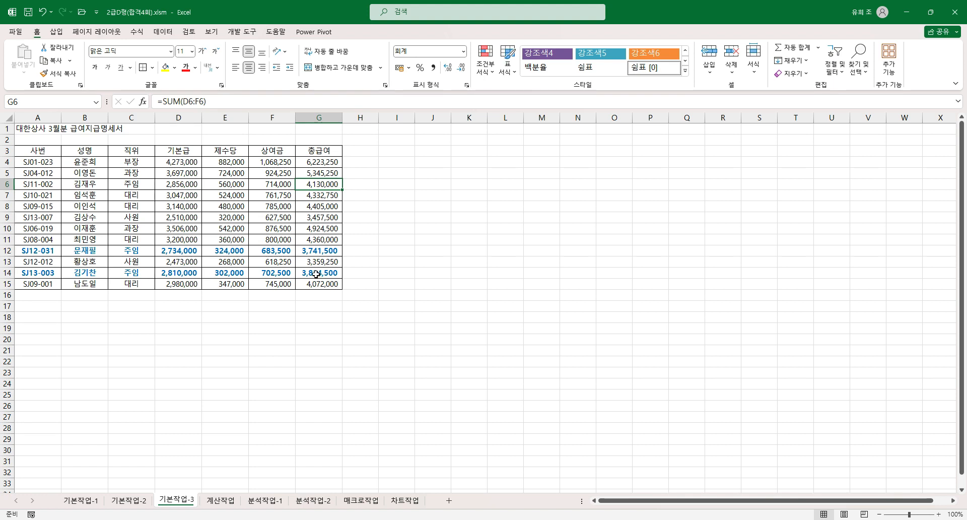
left_click(143, 283)
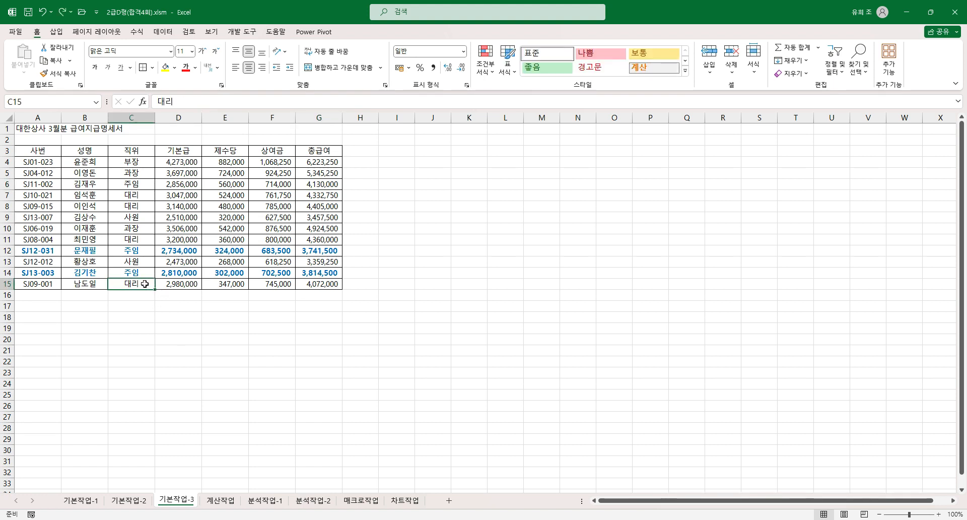
Test the rule by setting the 직위 in C13 to 주임, and check that row's 총급여
left_click(135, 264)
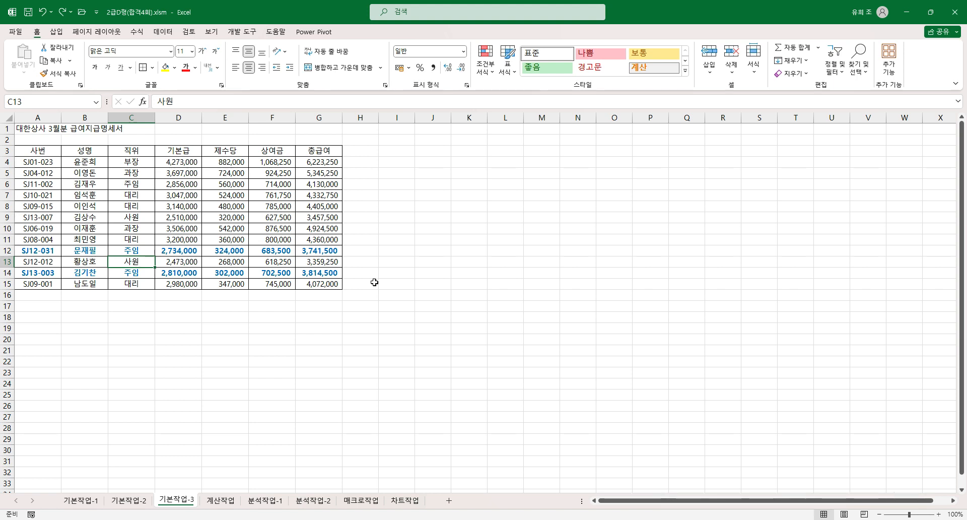
type("주임")
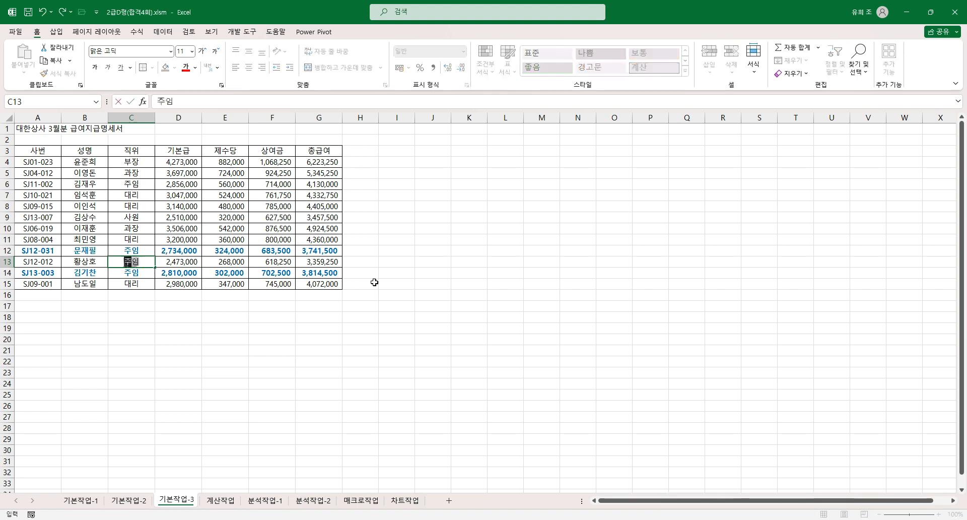
key("Return")
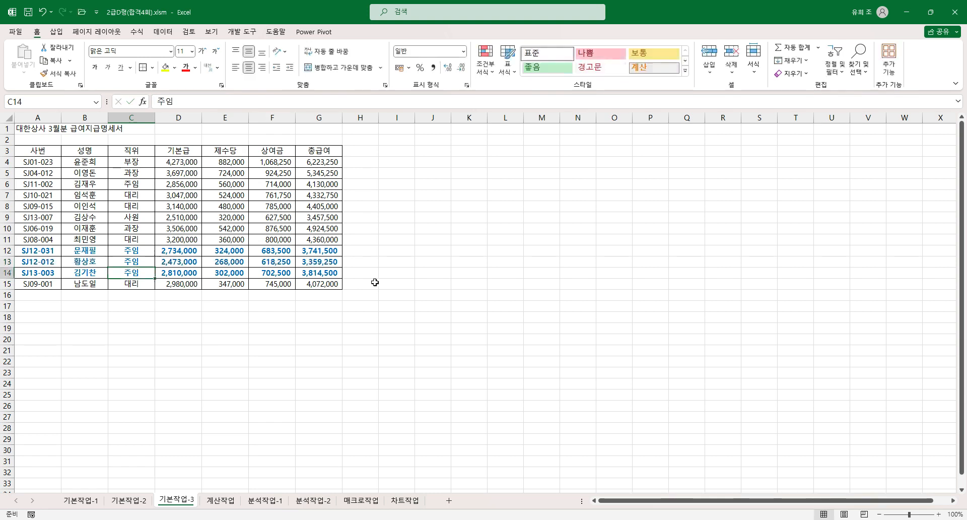
left_click(128, 262)
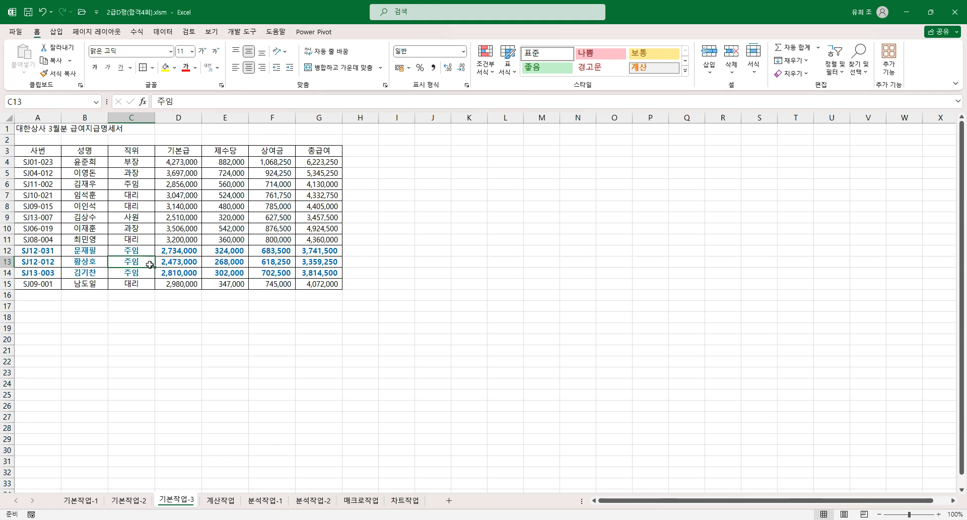
left_click(313, 264)
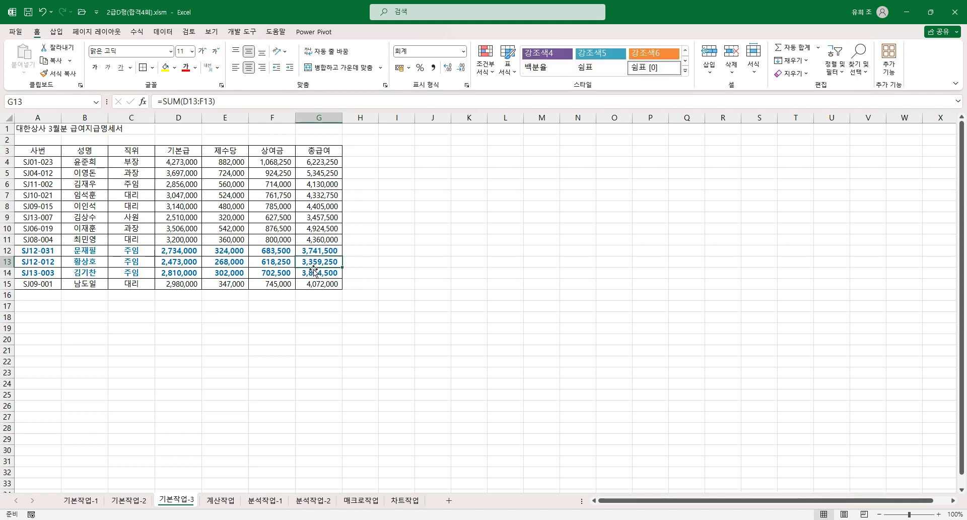
Restore the 직위 in C13 to 사원
left_click(142, 265)
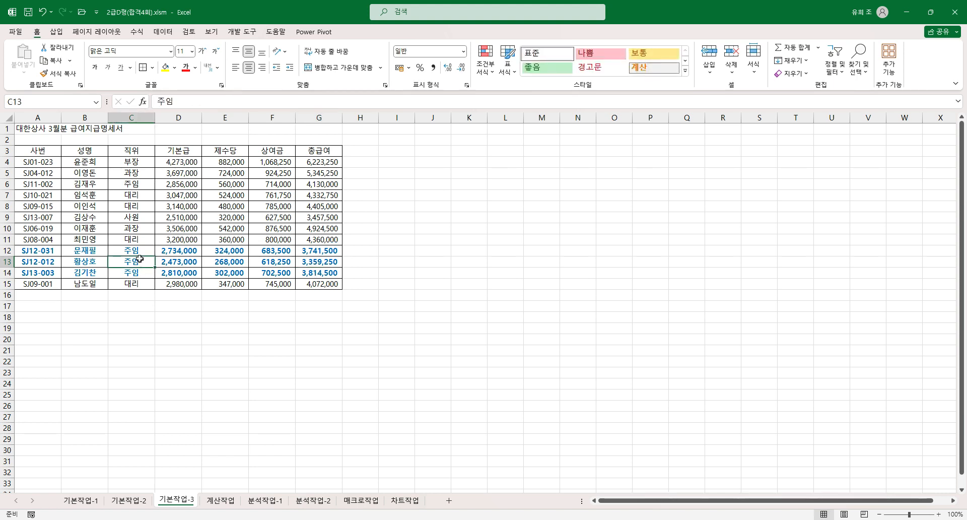
type("사원")
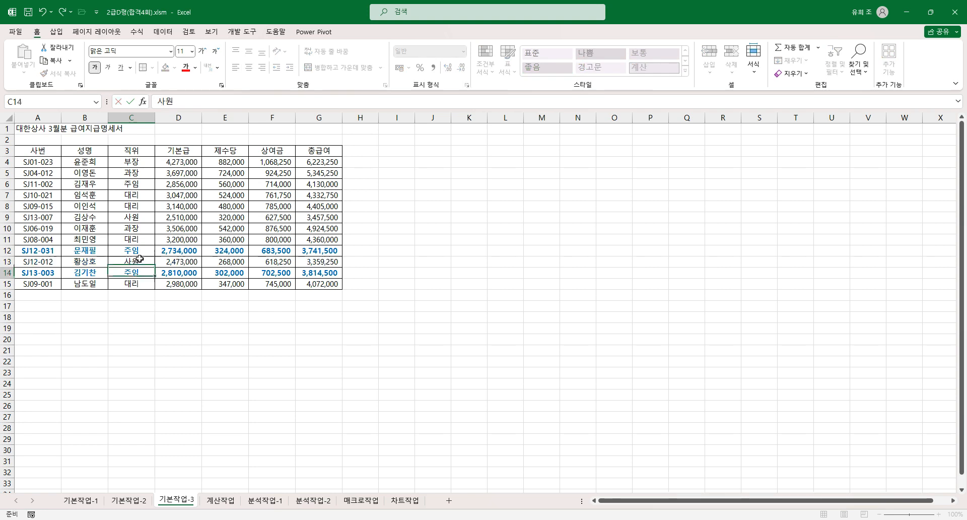
key("Return")
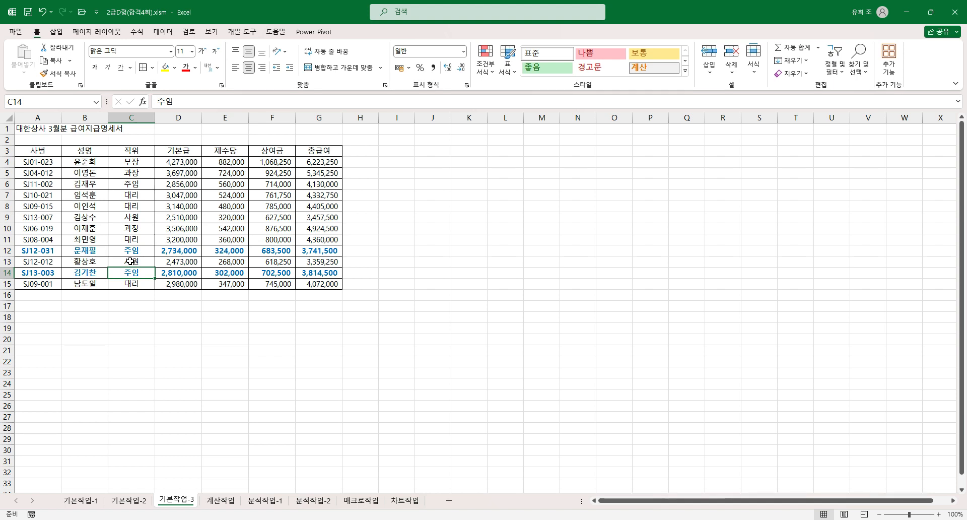
Finish looking over the payroll rows and switch to the 계산작업 sheet
left_click(147, 217)
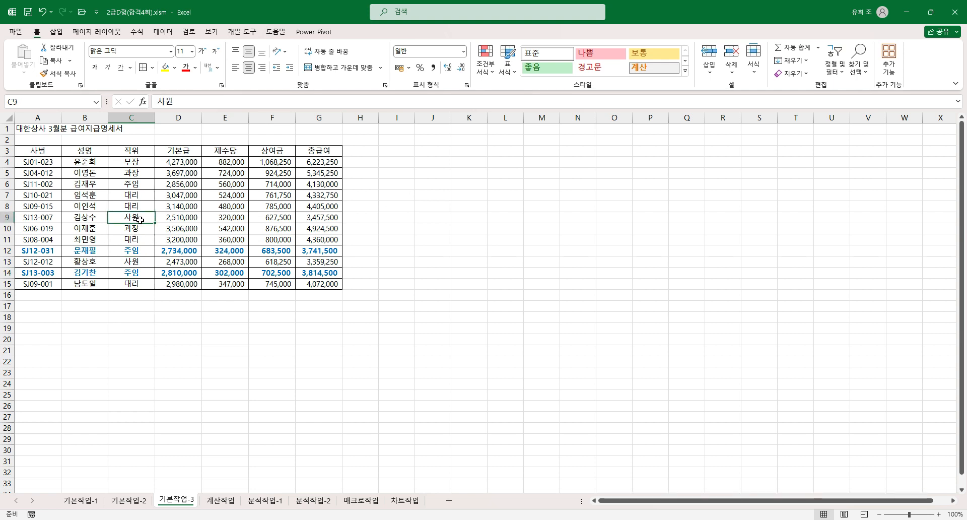
left_click_drag(177, 218, 180, 211)
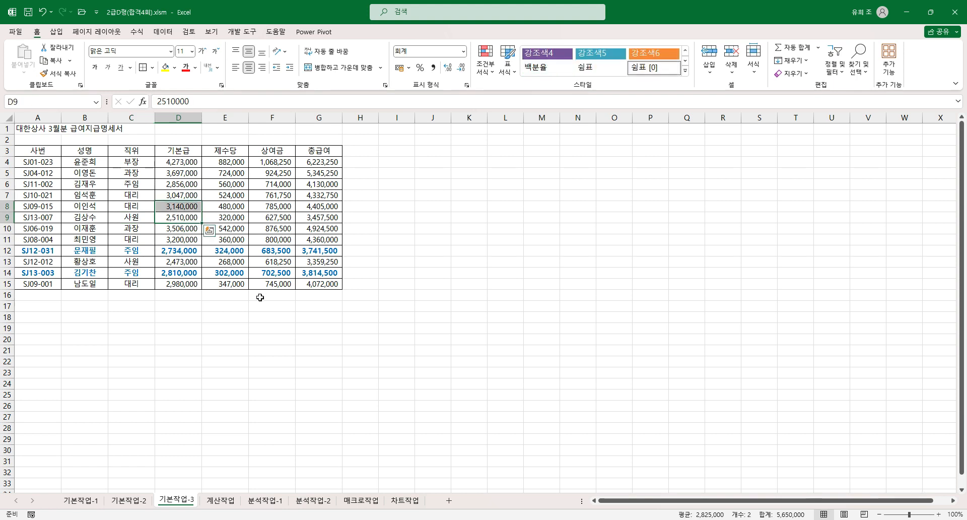
left_click(277, 286)
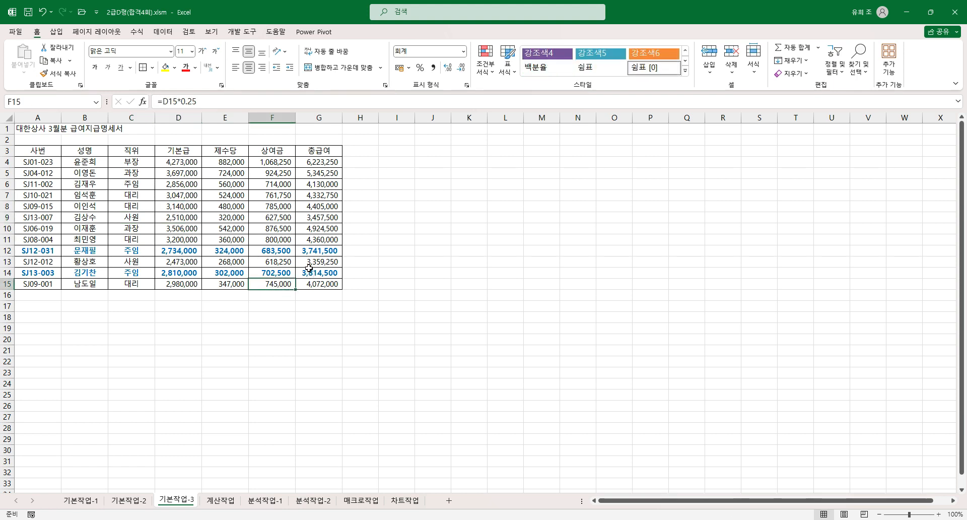
left_click(217, 502)
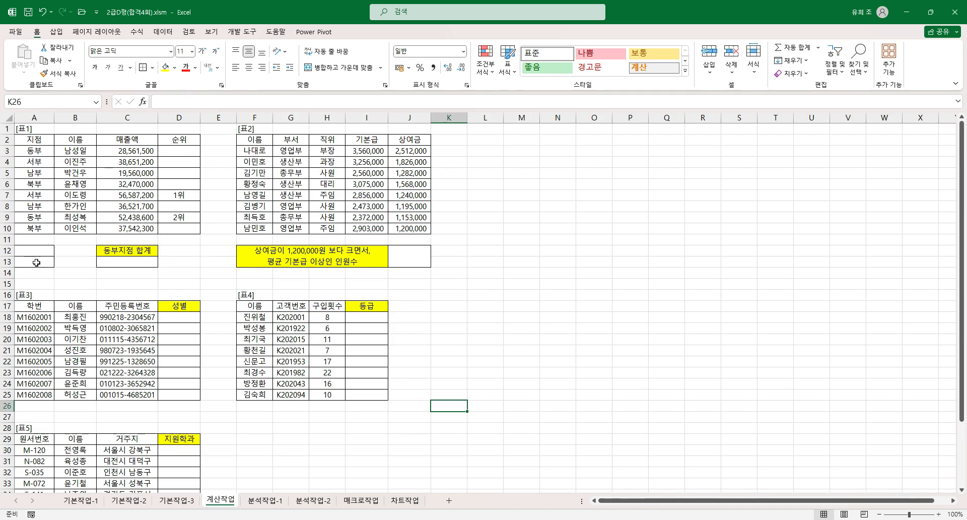
left_click(145, 260)
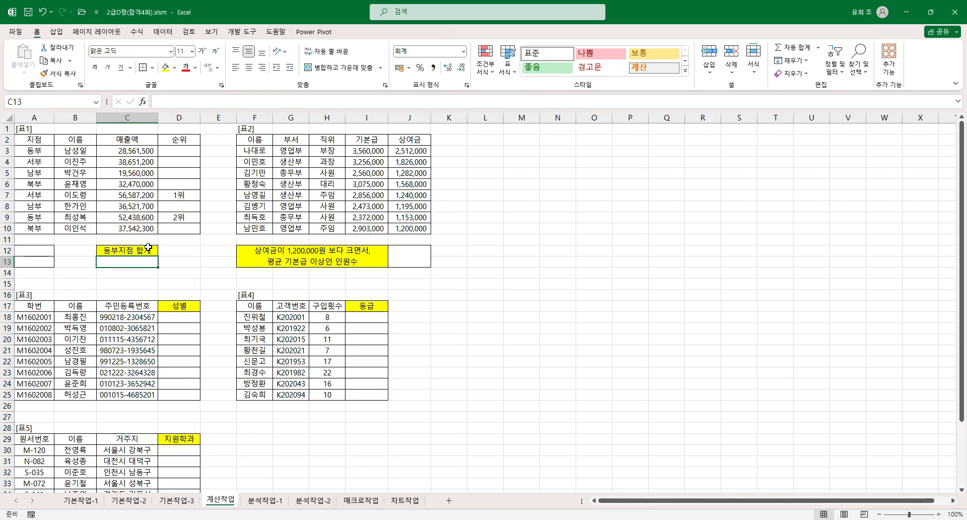
left_click_drag(40, 245, 38, 258)
left_click(36, 262)
left_click(36, 253)
left_click(35, 263)
Copy the 지점 header and the 동부 value from A2:A3 into A12:A13 as the criteria range
left_click_drag(38, 139, 39, 152)
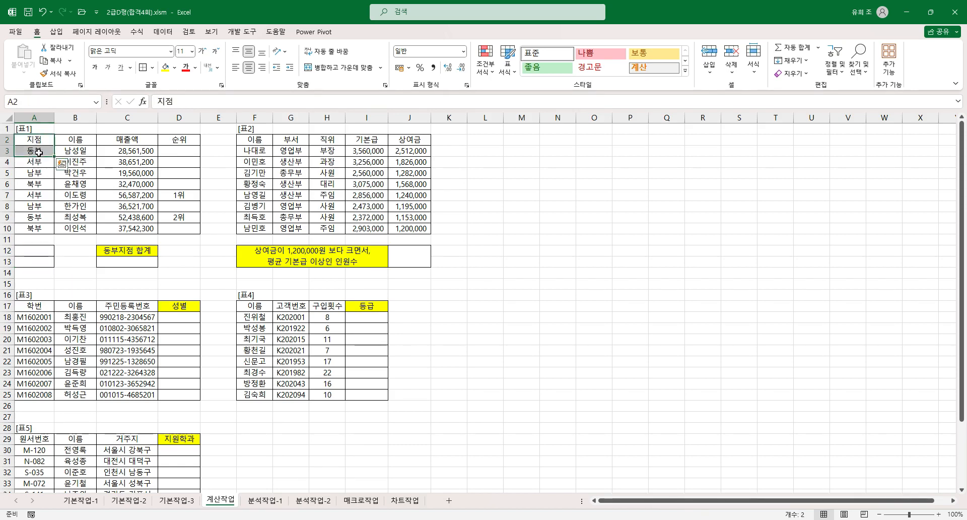
key("ctrl+c")
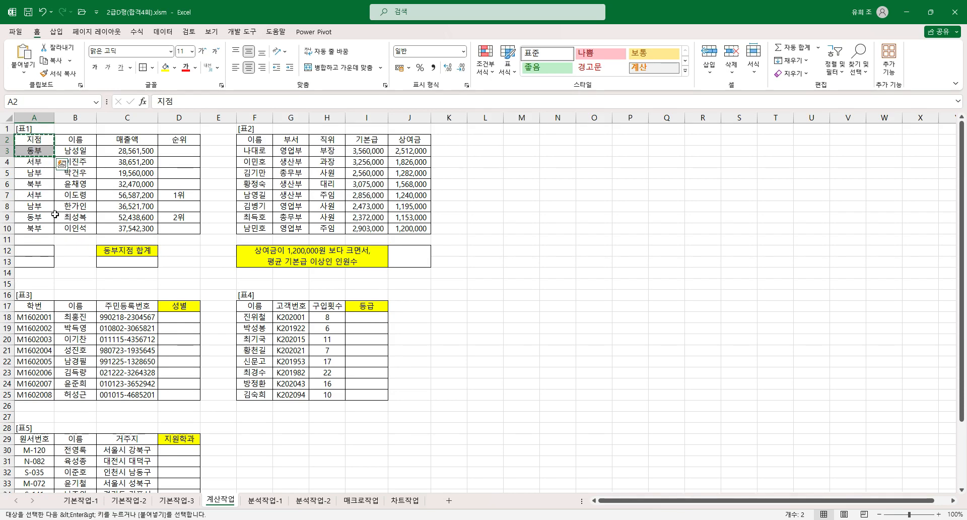
left_click(44, 250)
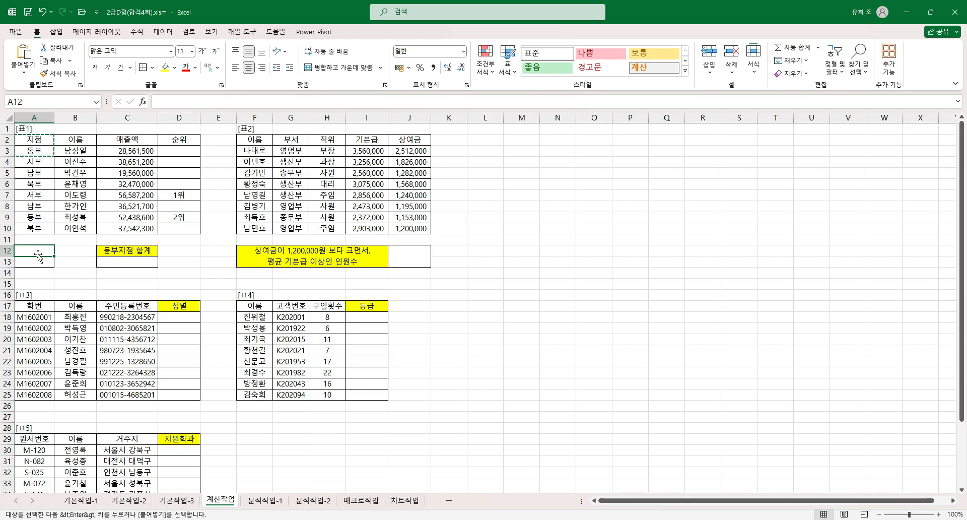
key("Return")
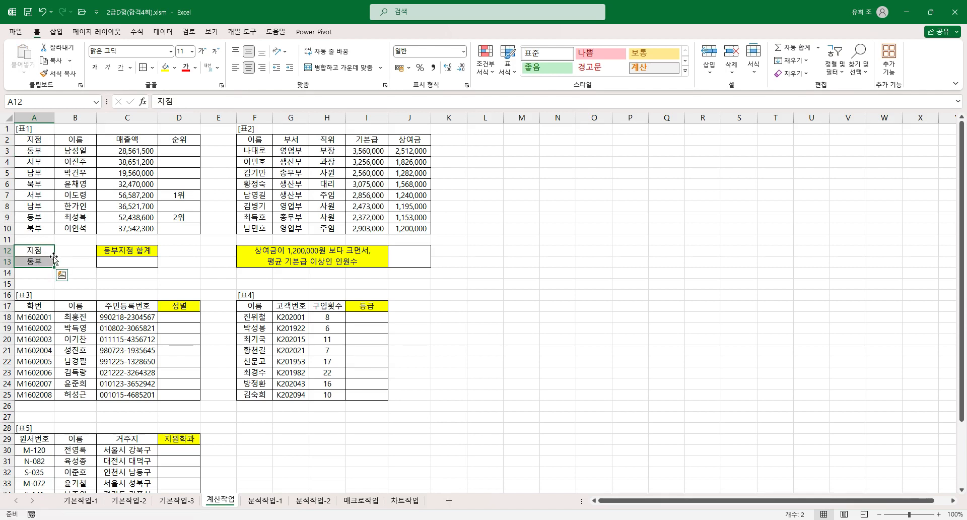
left_click(50, 261)
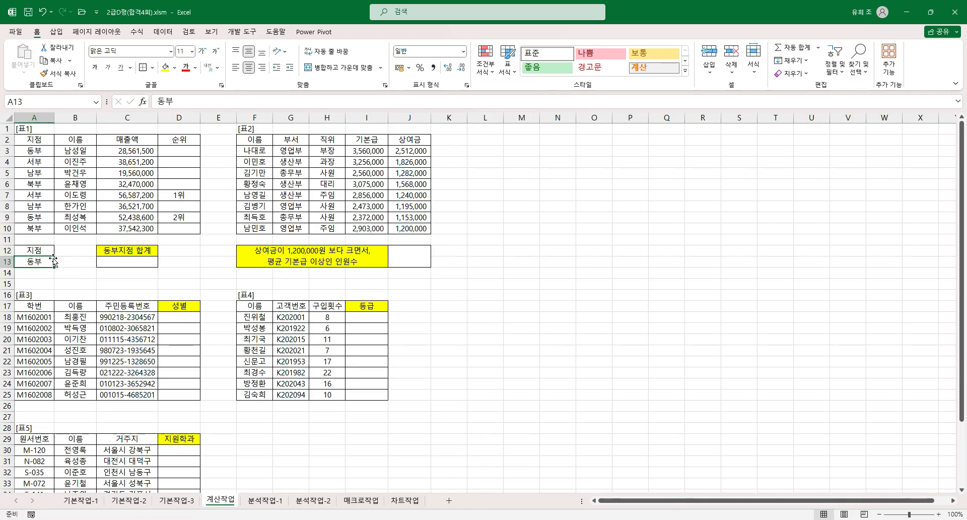
left_click(32, 250)
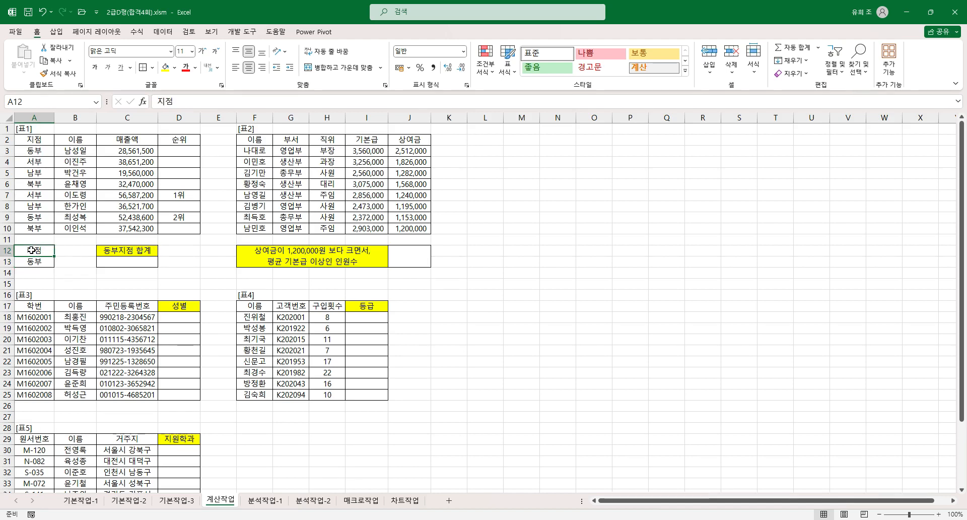
left_click(34, 272)
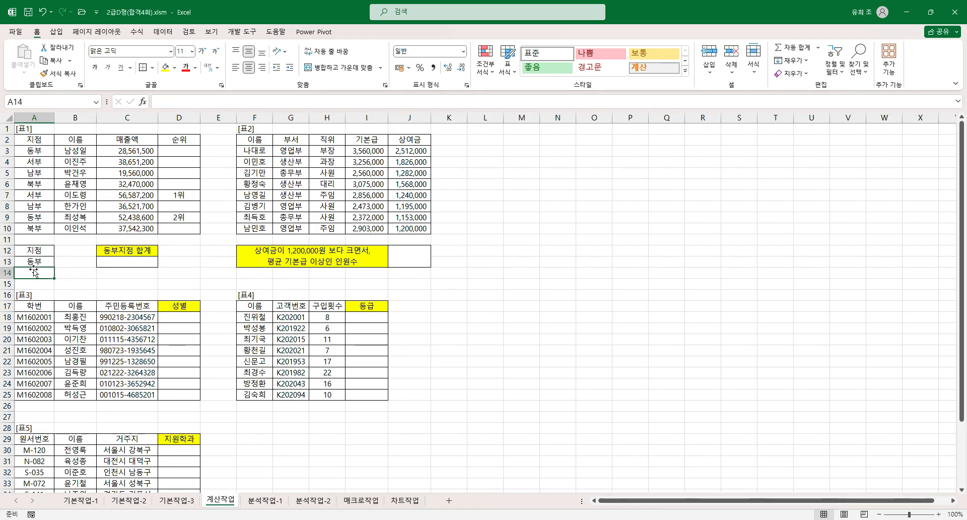
Start a DSUM formula in C13 and set its Database argument to A2:D10
left_click(127, 262)
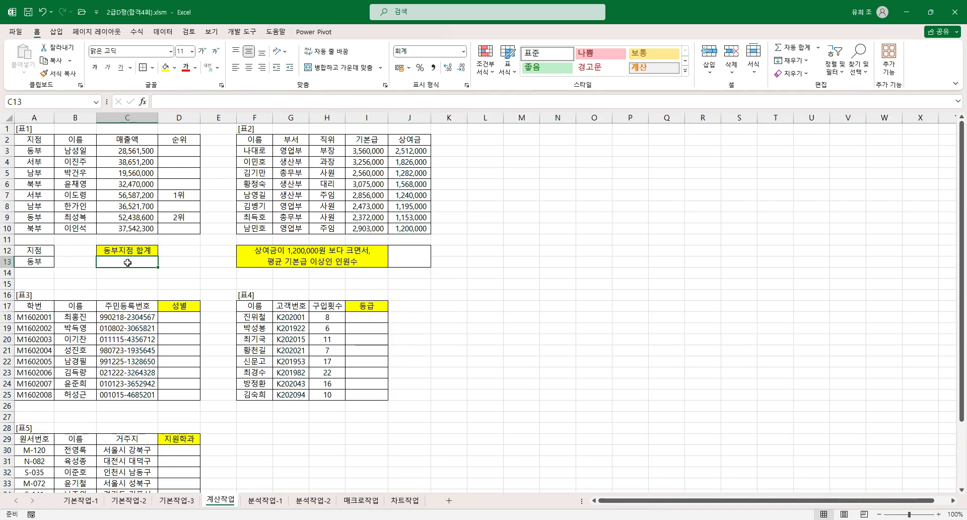
type("=")
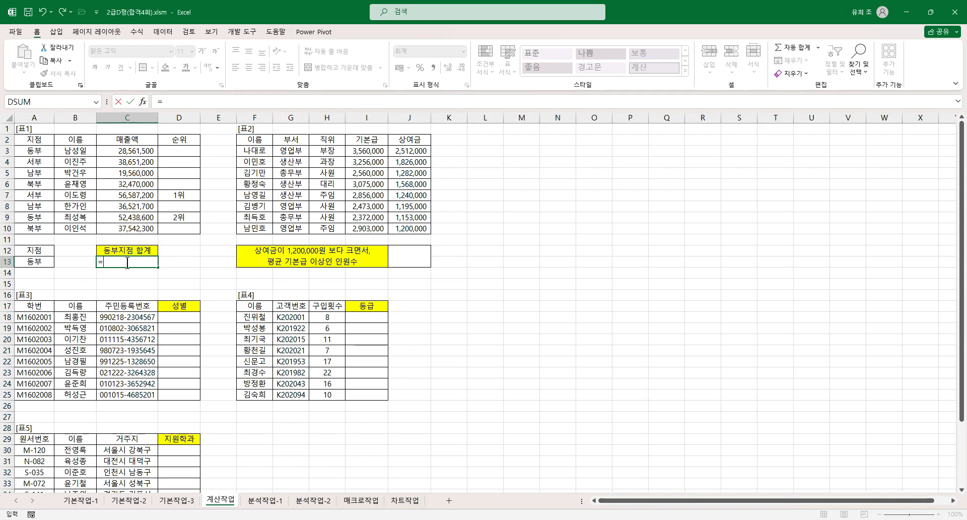
type("dsum")
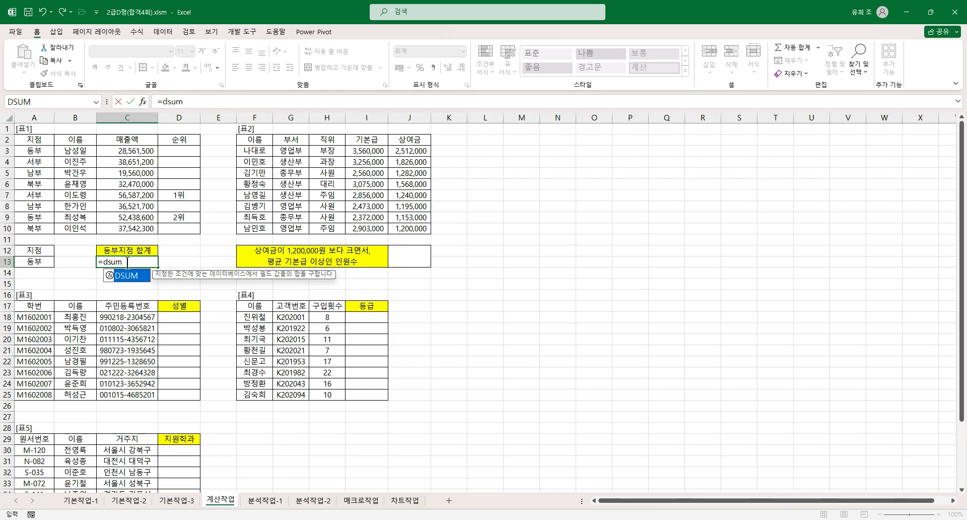
key("Tab")
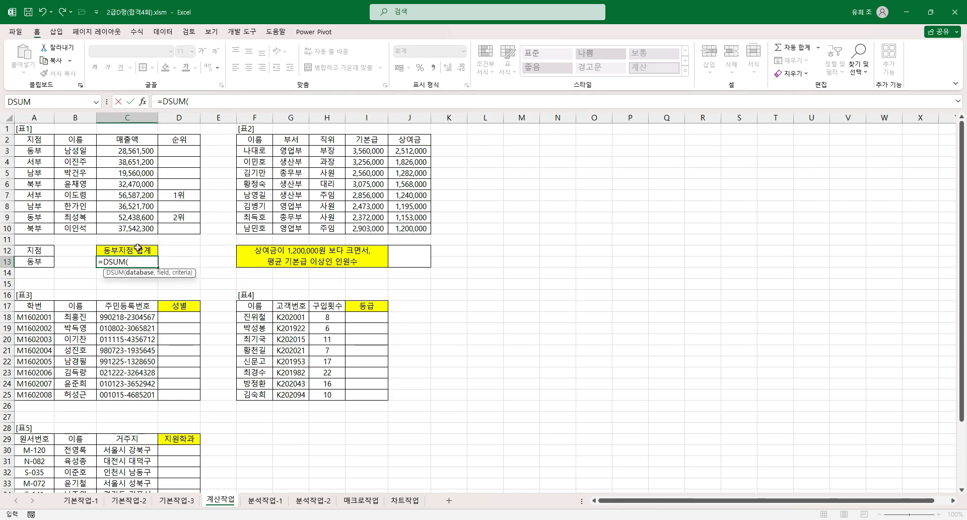
left_click(143, 102)
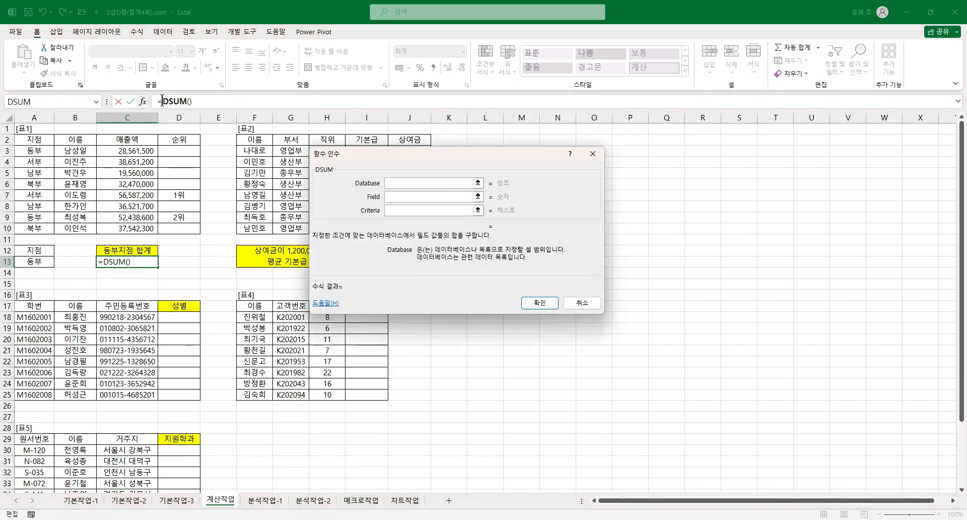
left_click_drag(386, 160, 302, 145)
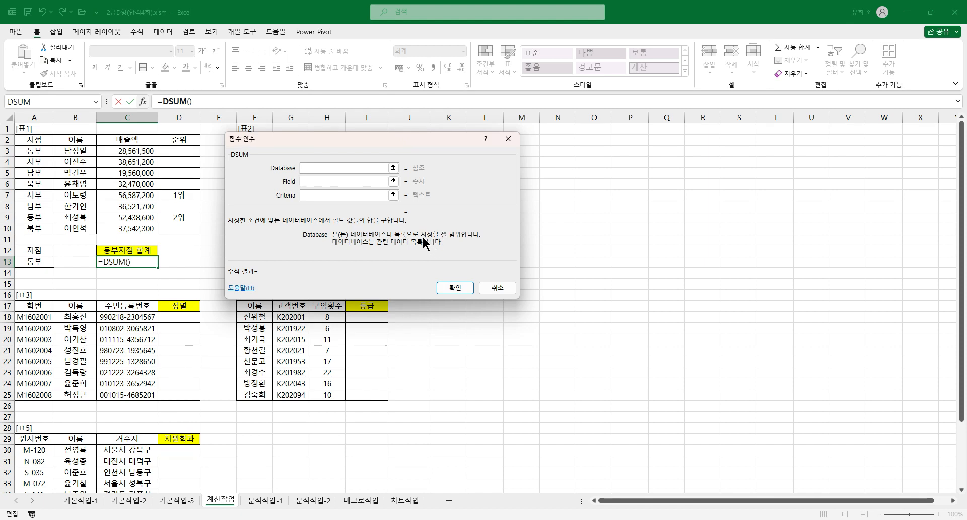
left_click(39, 140)
left_click_drag(39, 140, 193, 227)
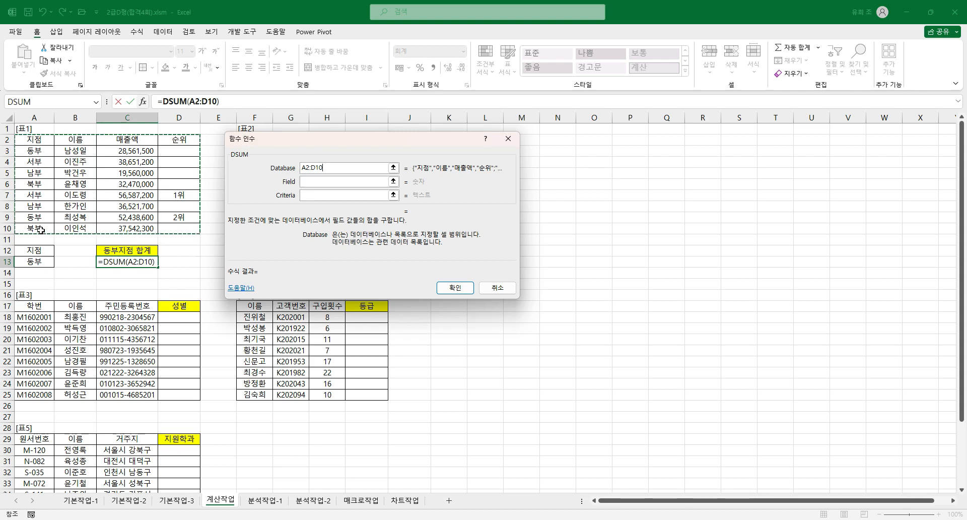
Try the header cells D2 and C2 as the DSUM Field argument
left_click(318, 181)
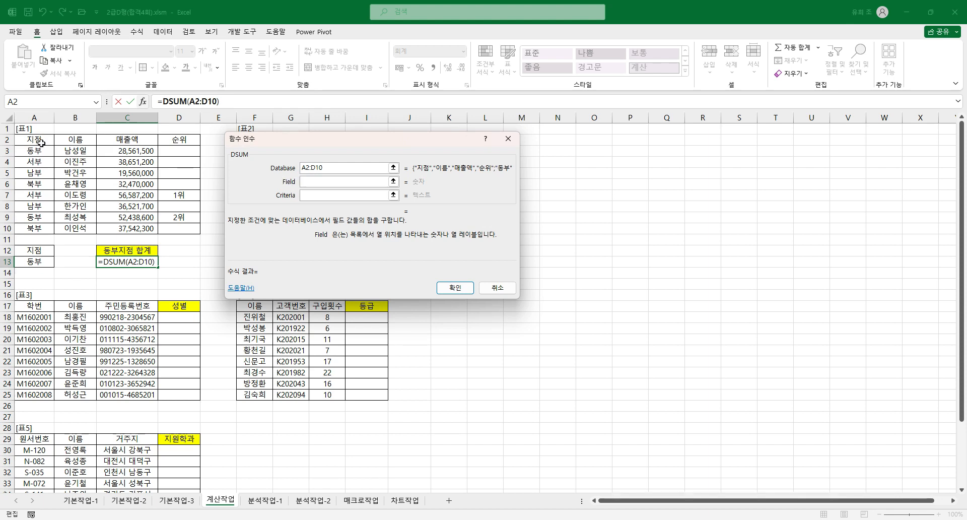
left_click(127, 140)
left_click(177, 141)
left_click_drag(320, 182, 297, 184)
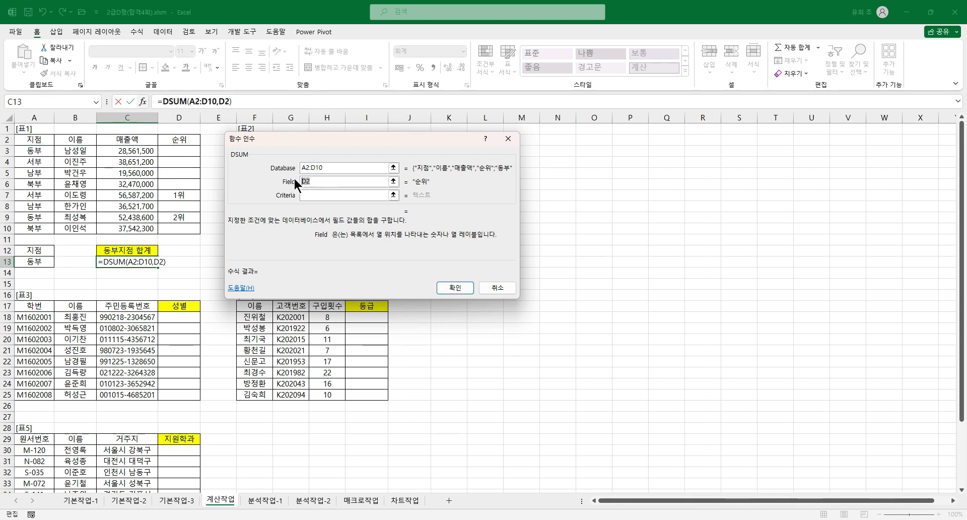
key("BackSpace")
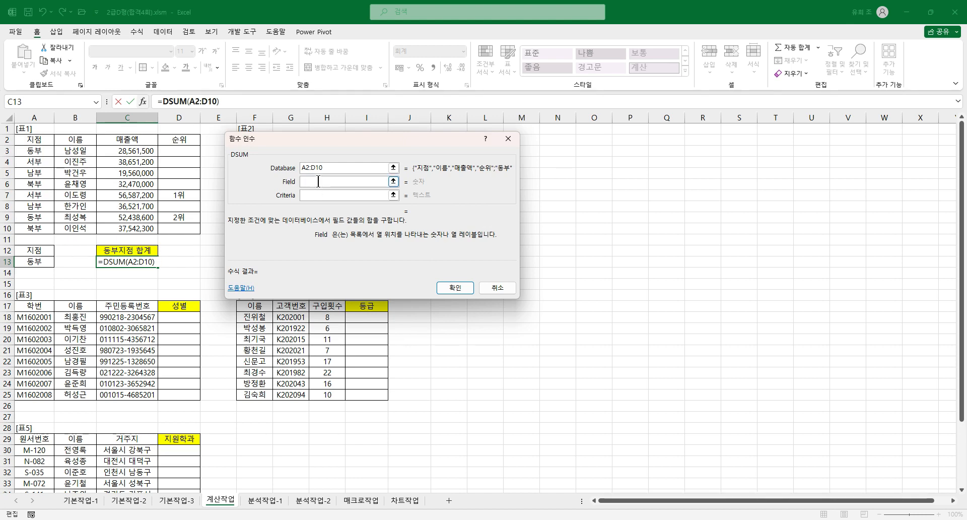
left_click(143, 141)
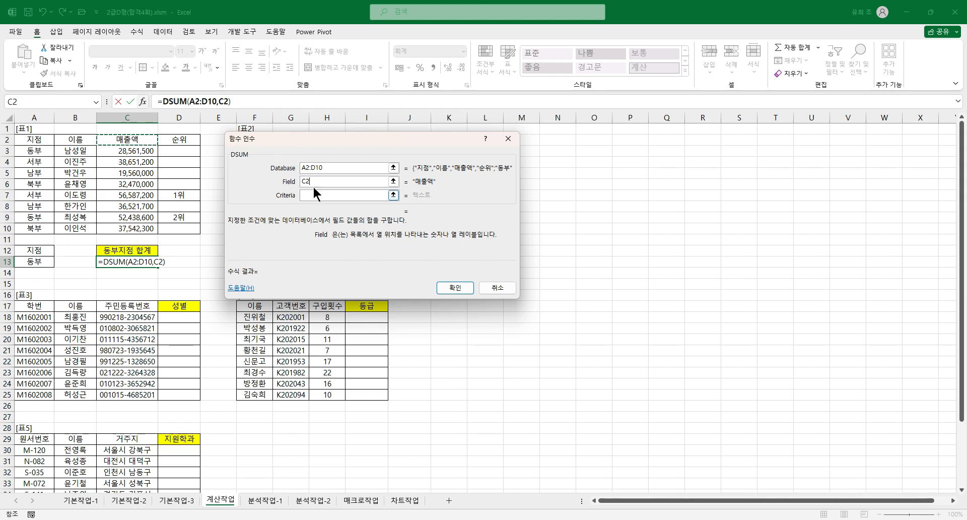
Set the DSUM Field to 3 and its Criteria to A12:A13, and confirm the formula
left_click_drag(318, 182, 293, 181)
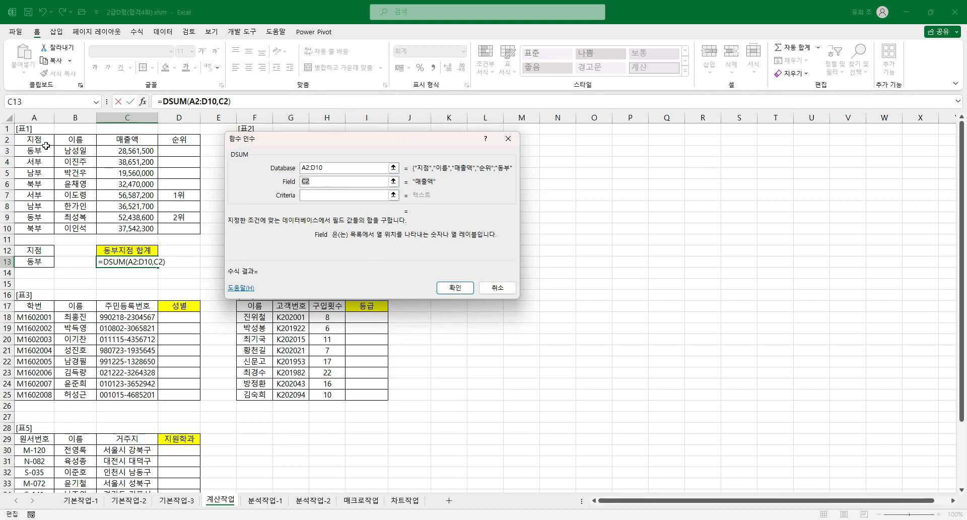
type("3")
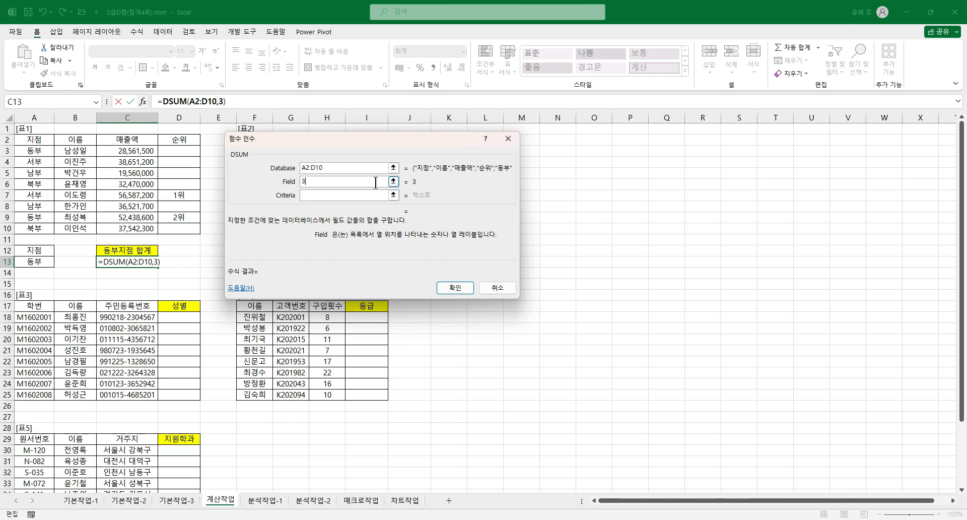
left_click(318, 197)
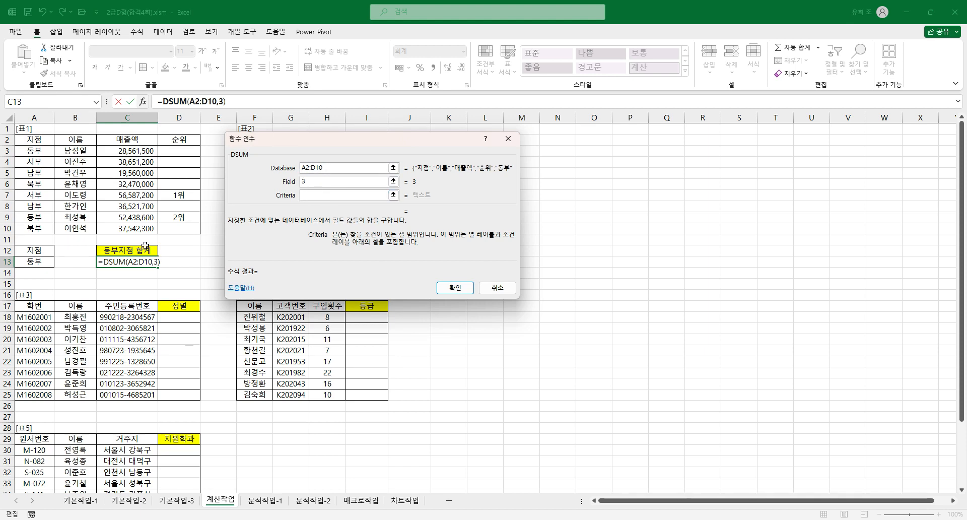
left_click_drag(35, 250, 39, 266)
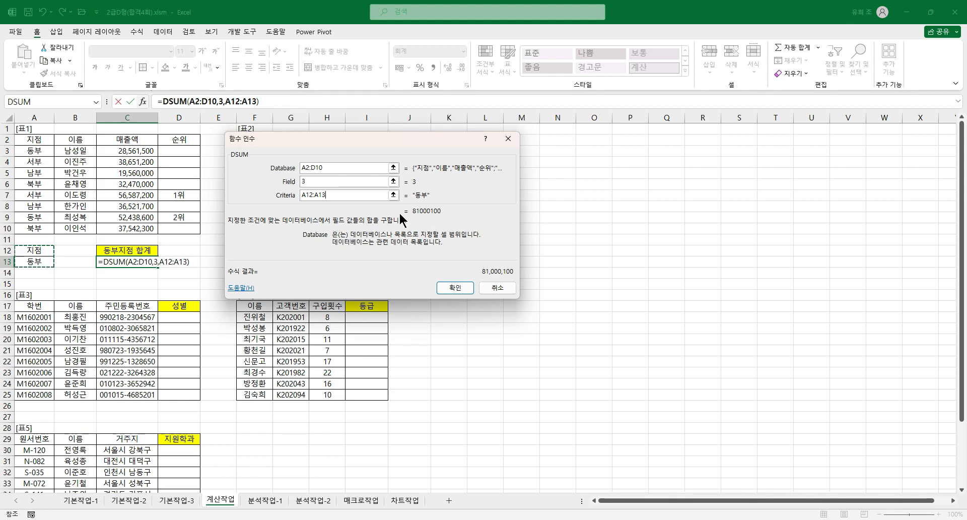
left_click(453, 287)
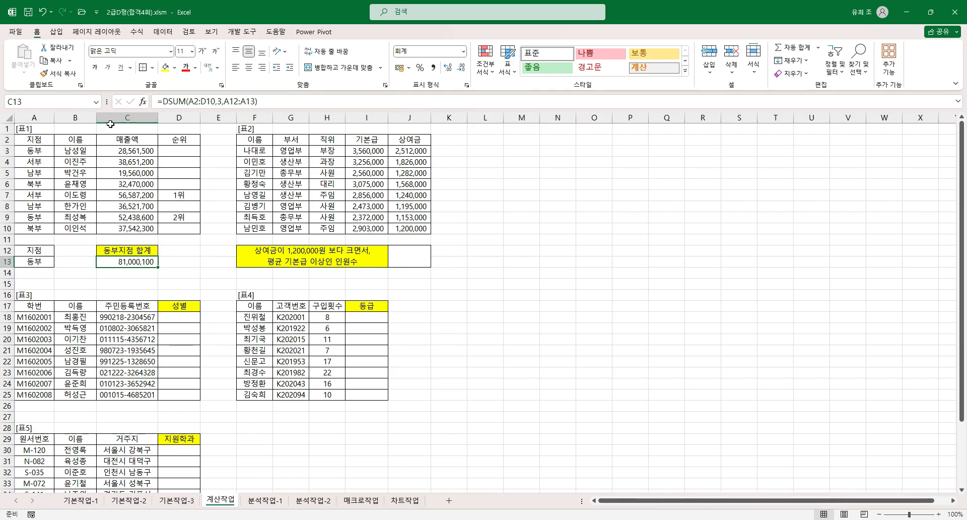
Wrap the DSUM formula in C13 in ROUNDUP with Num_digits set to -3
left_click(161, 102)
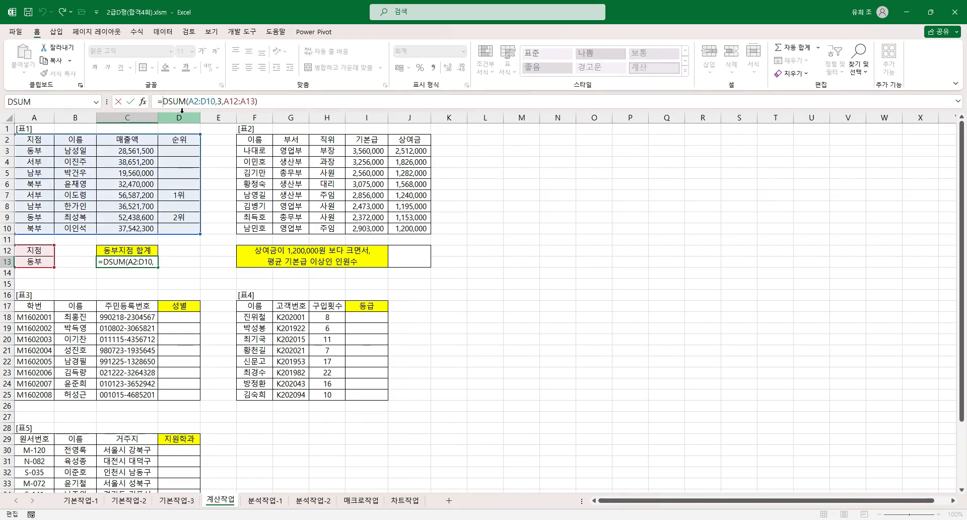
type("roun")
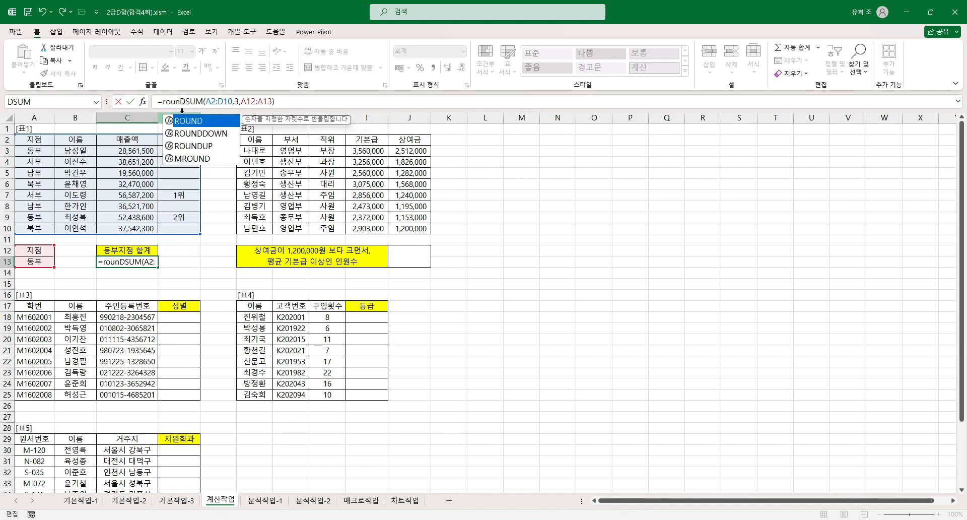
double_click(191, 147)
left_click(185, 101)
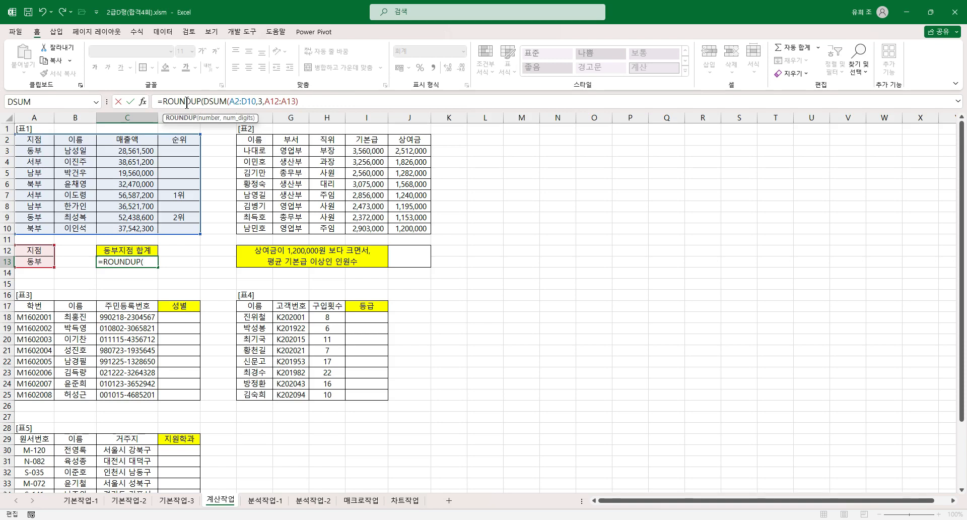
left_click(143, 101)
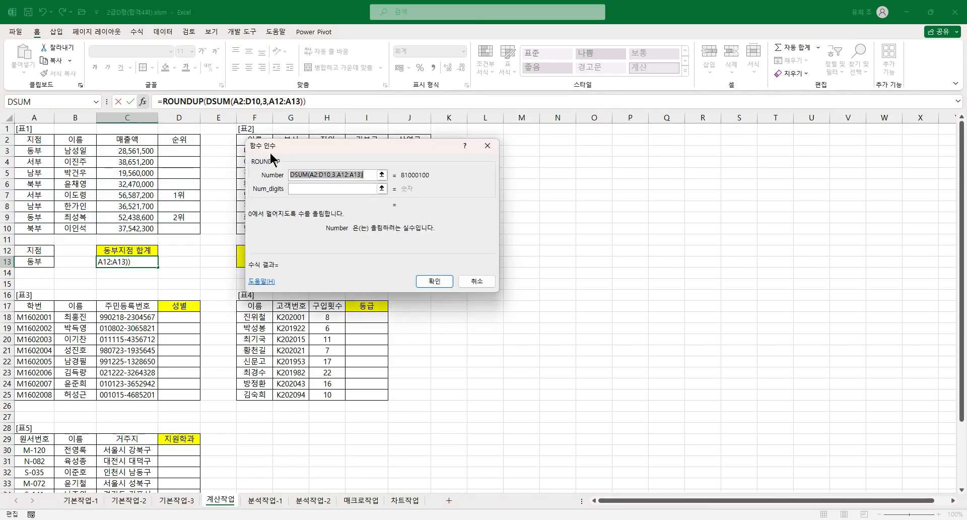
left_click(375, 188)
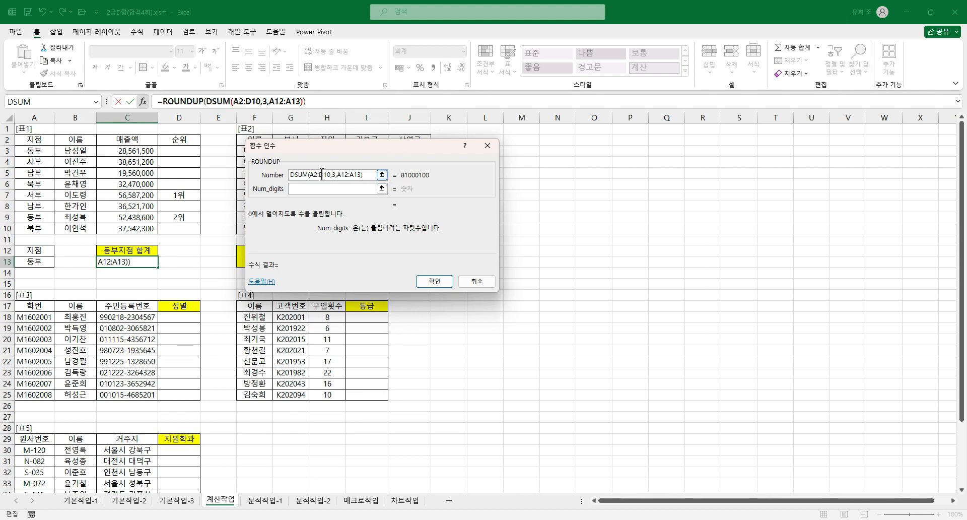
left_click(219, 103)
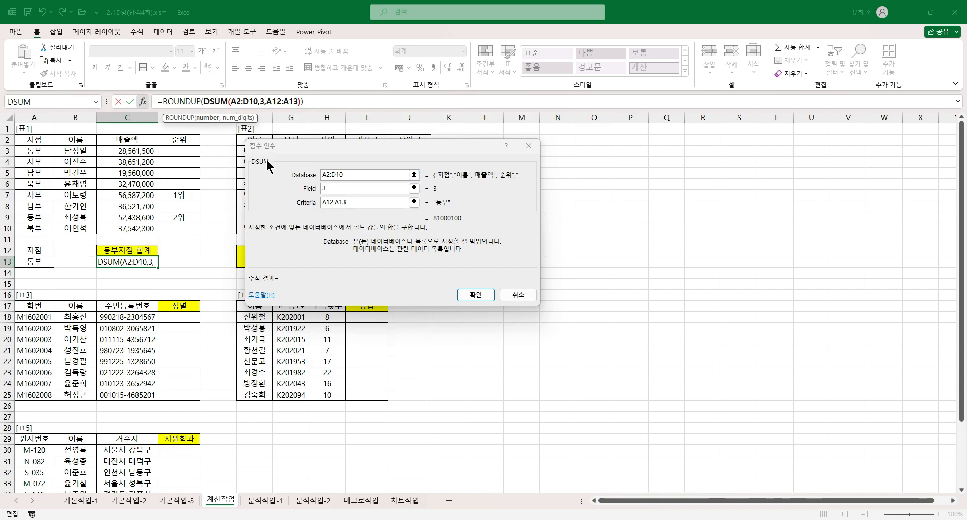
left_click(187, 100)
left_click(312, 189)
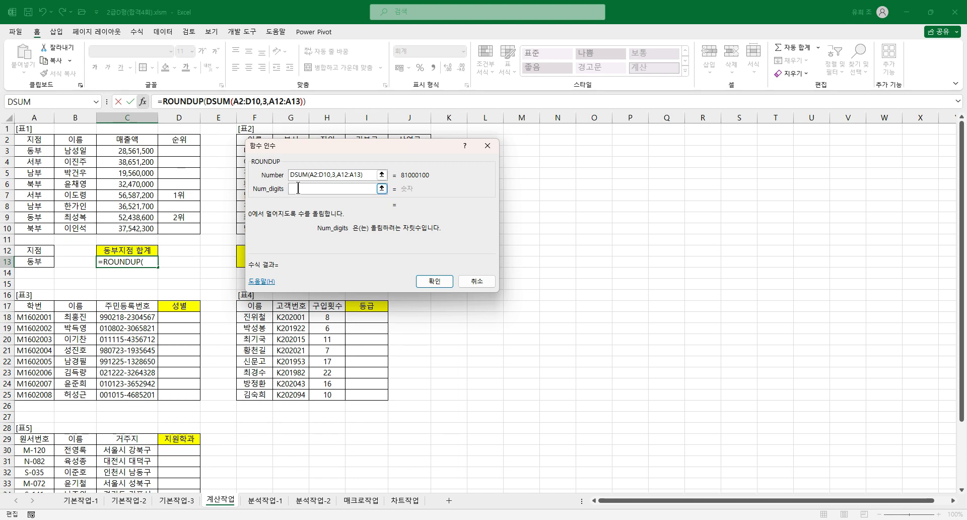
type("-3")
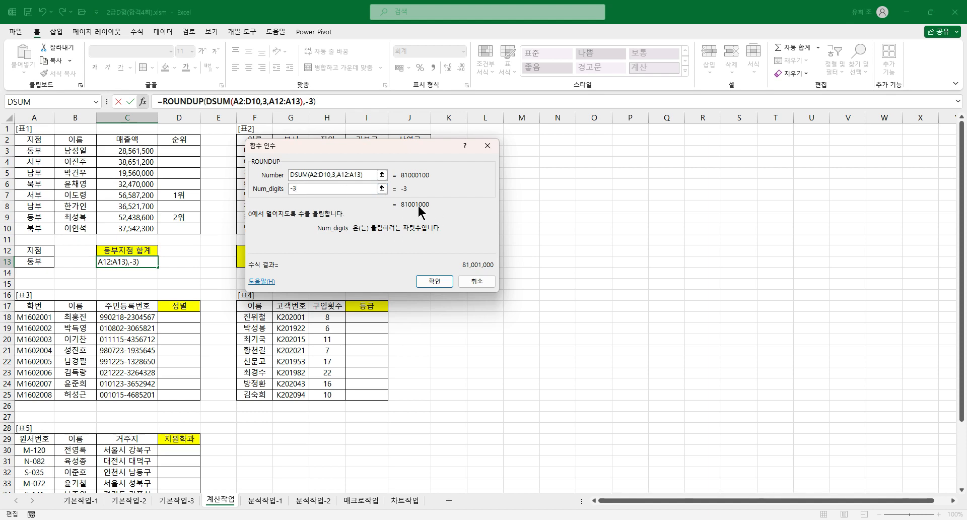
Change the Field argument of the nested DSUM to the 매출액 header cell C2
left_click(214, 102)
key("Tab")
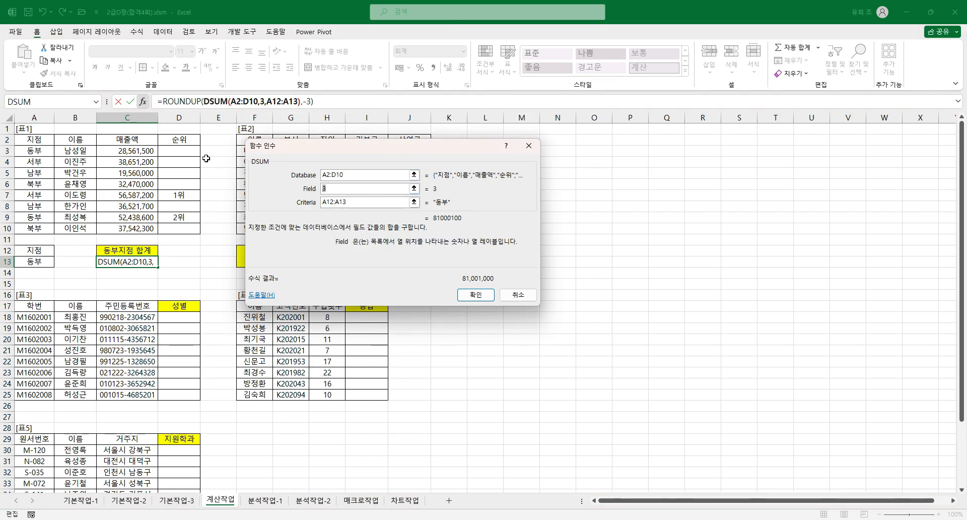
left_click(146, 140)
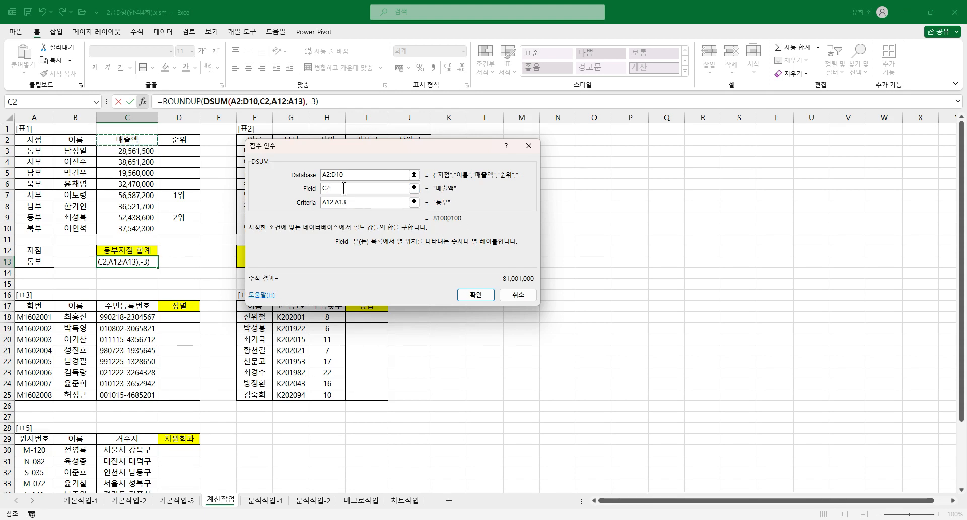
left_click(311, 194)
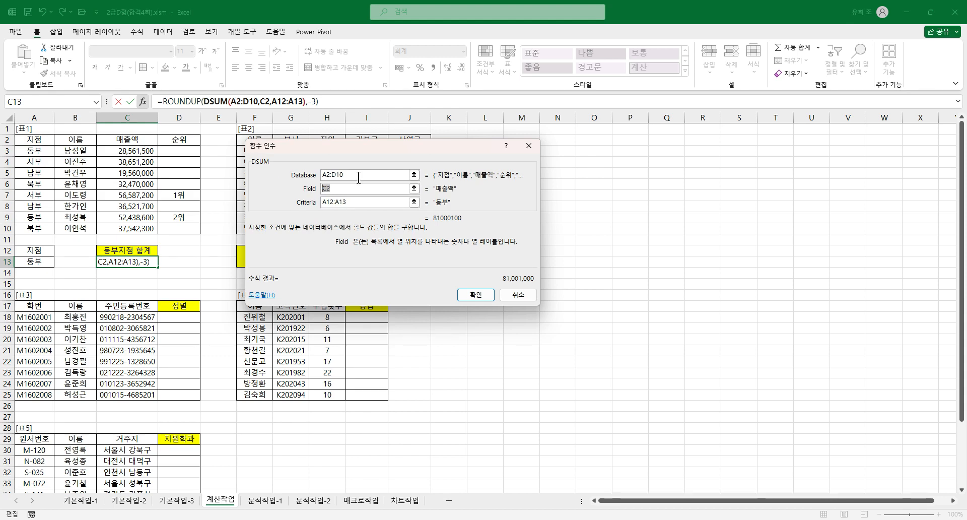
Confirm the edited ROUNDUP and DSUM formula in C13
left_click(476, 295)
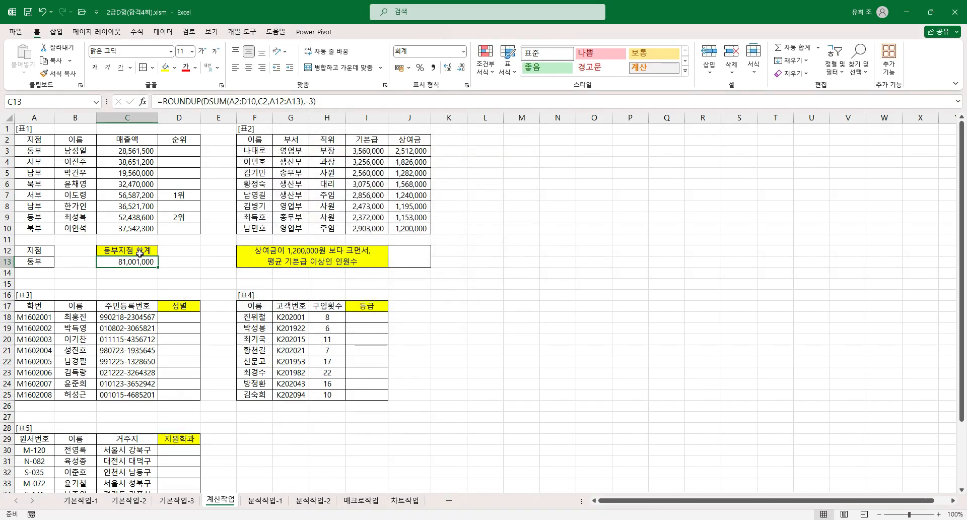
Select the 기본급 values I3:I10 in 표2 to view their average
left_click(421, 257)
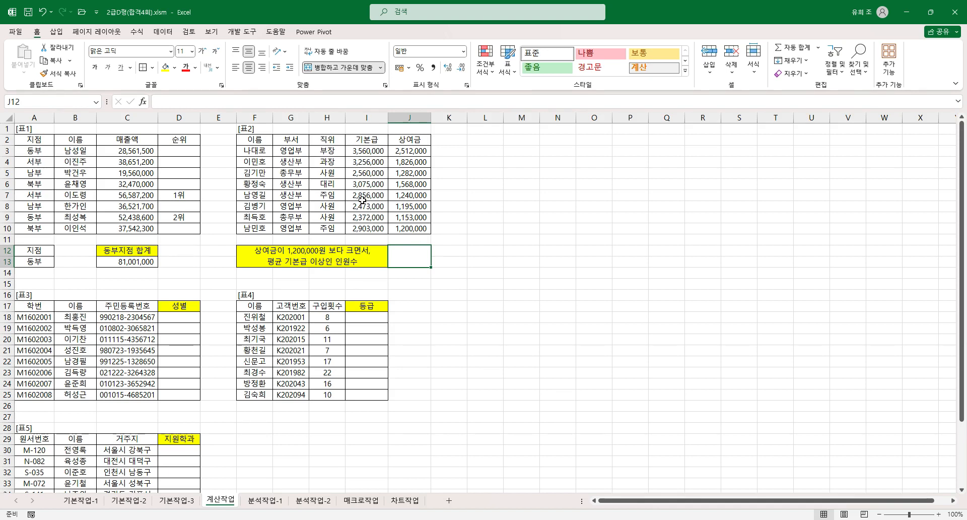
left_click(365, 152)
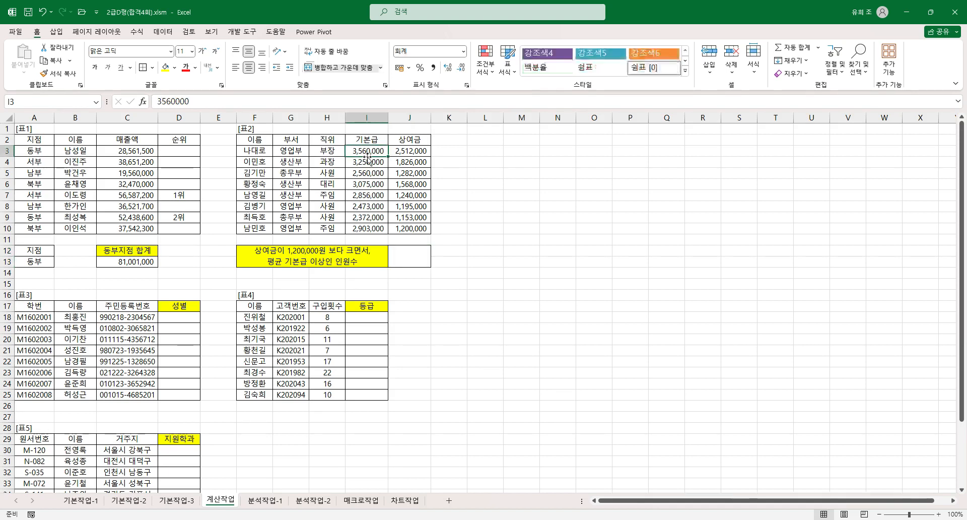
left_click(366, 228)
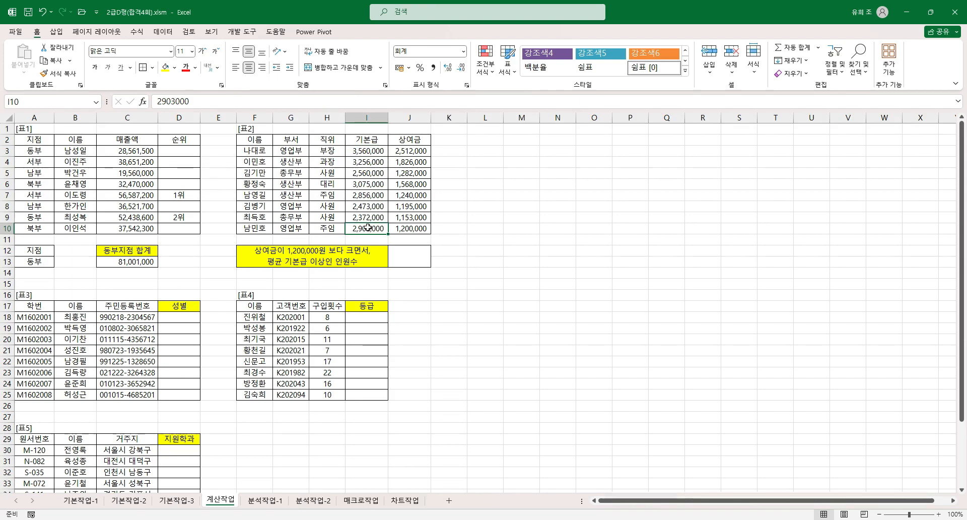
left_click_drag(374, 149, 375, 228)
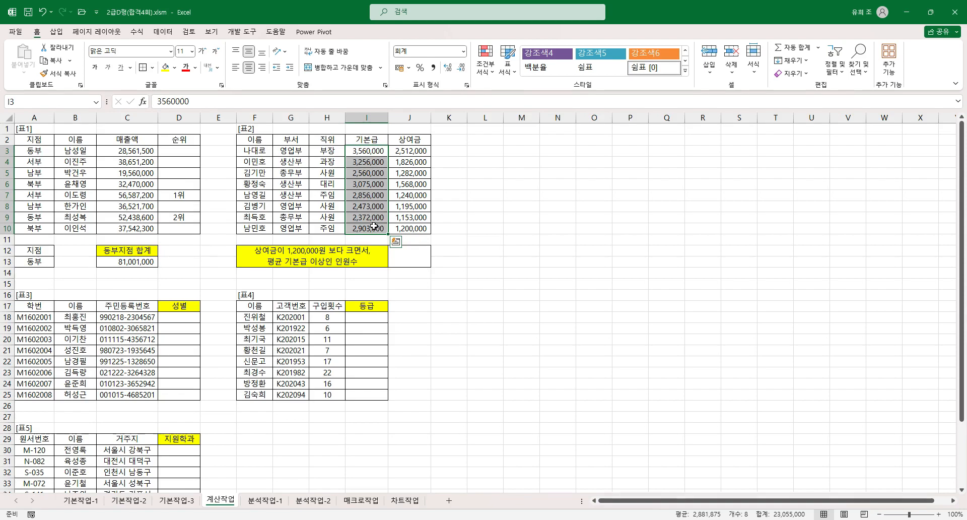
Start a COUNTIFS formula in J12 with the 상여금 values J3:J10 as Criteria_range1
left_click(414, 254)
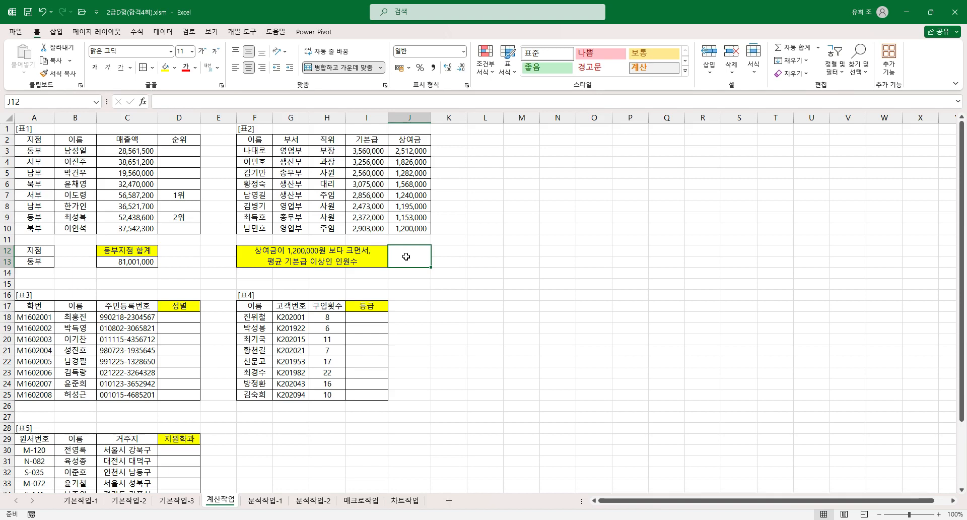
type("=")
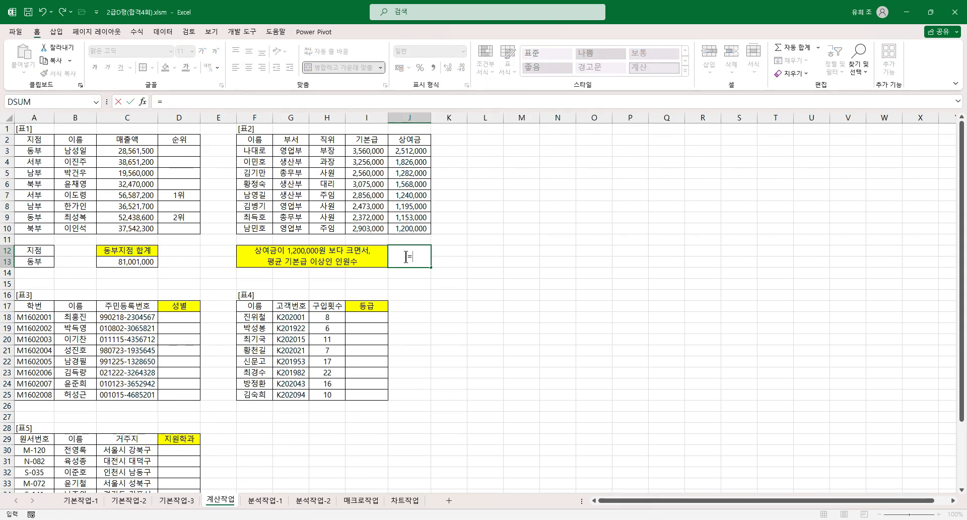
type("countifs")
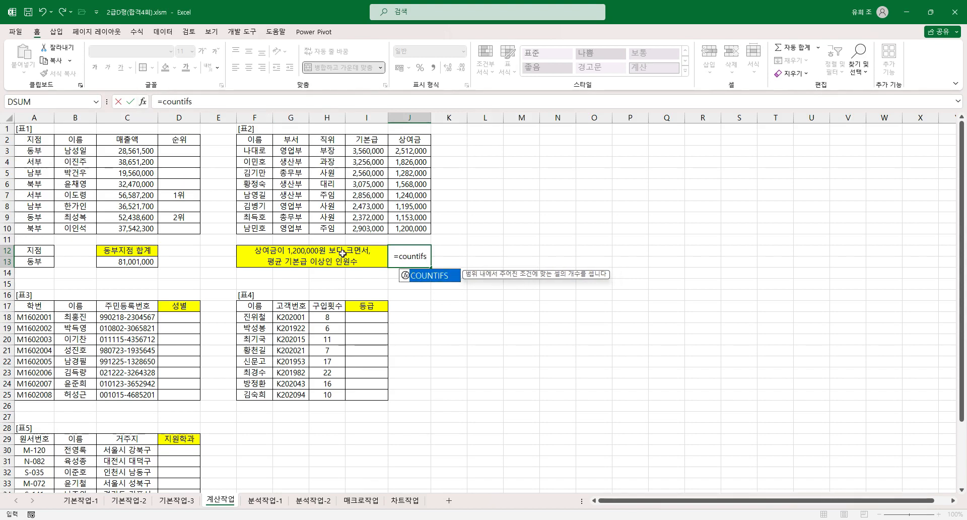
key("ctrl+a")
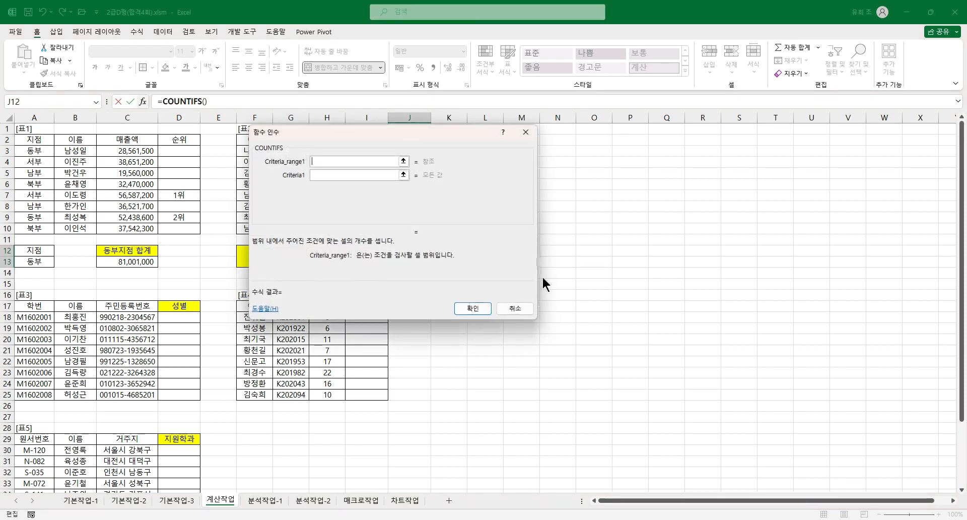
left_click_drag(352, 131, 567, 143)
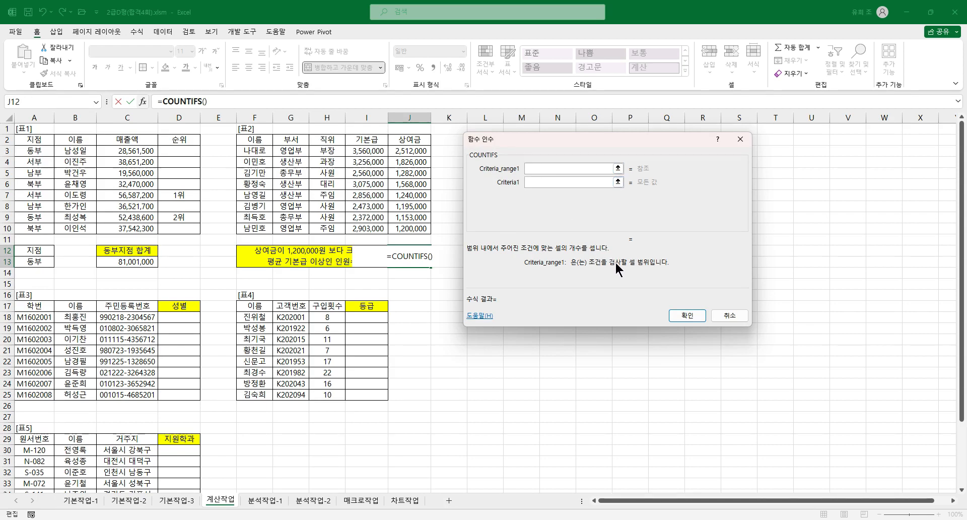
left_click(563, 183)
left_click(568, 167)
left_click(411, 151)
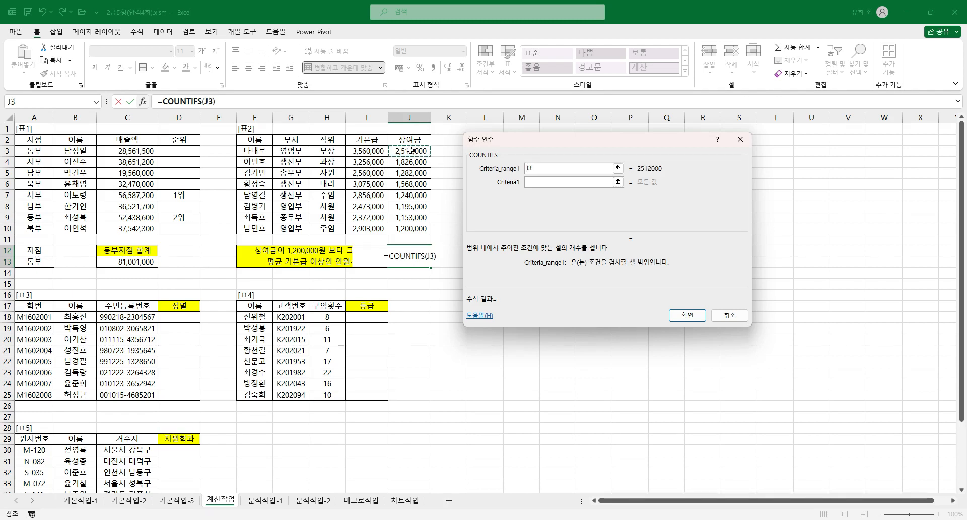
left_click_drag(411, 150, 412, 225)
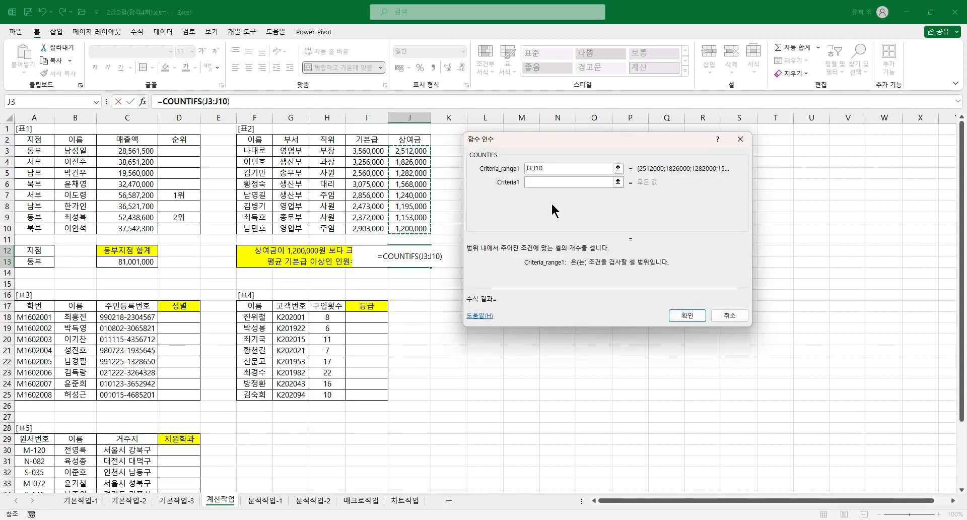
Set Criteria1 of the COUNTIFS to ">1200000"
key("Tab")
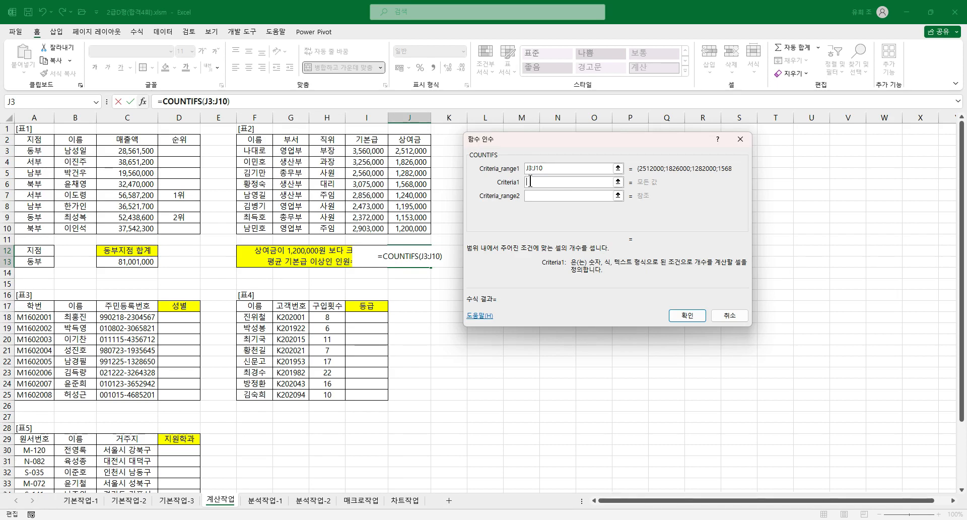
type(">1200000")
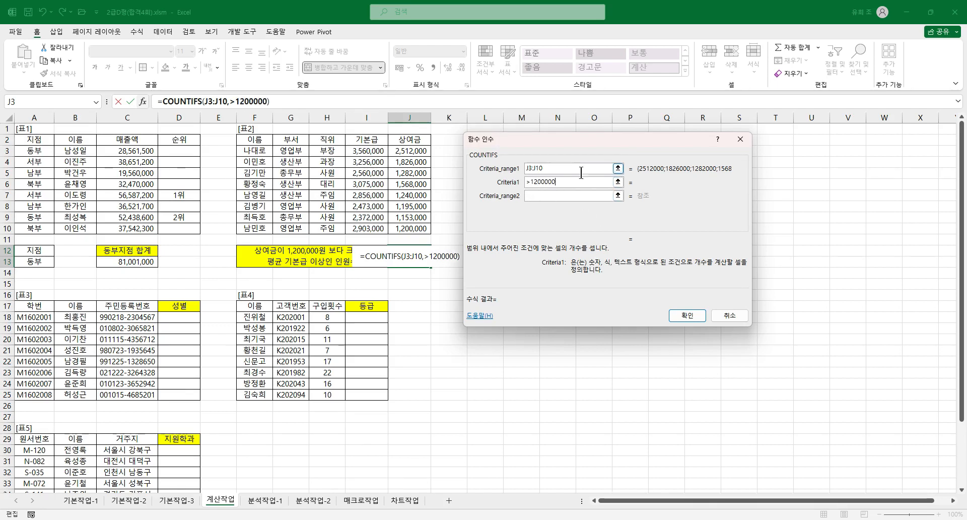
left_click(546, 196)
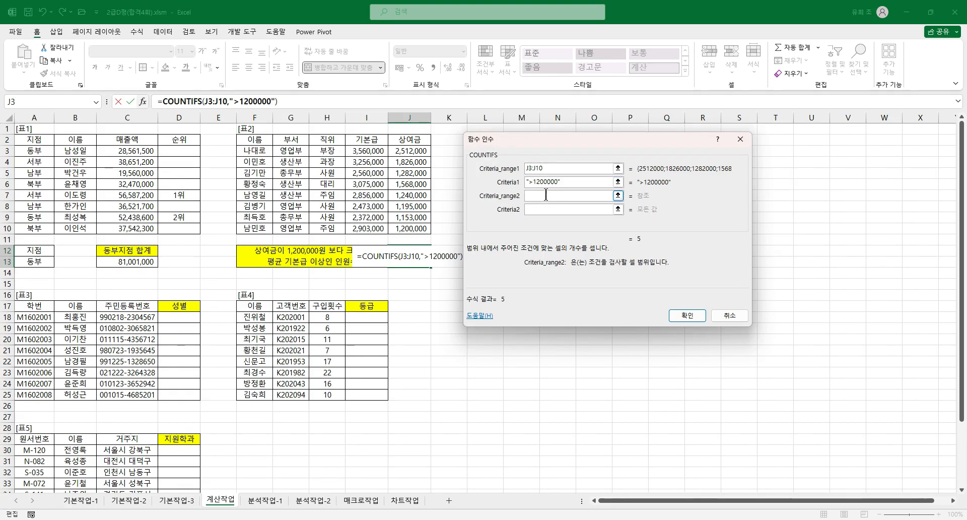
left_click(547, 182)
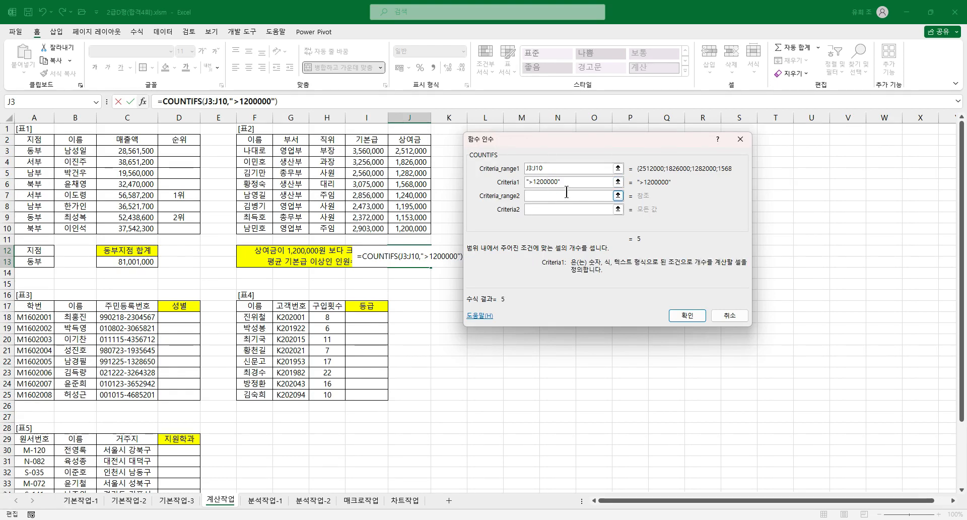
Set Criteria_range2 to the 기본급 values I3:I10 and Criteria2 to average(I3:I10)
left_click(568, 195)
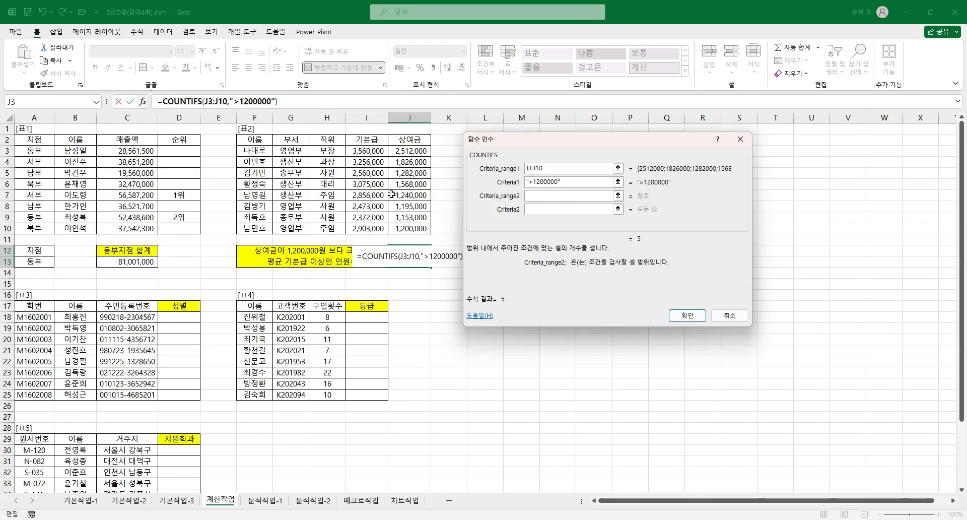
left_click_drag(375, 150, 367, 227)
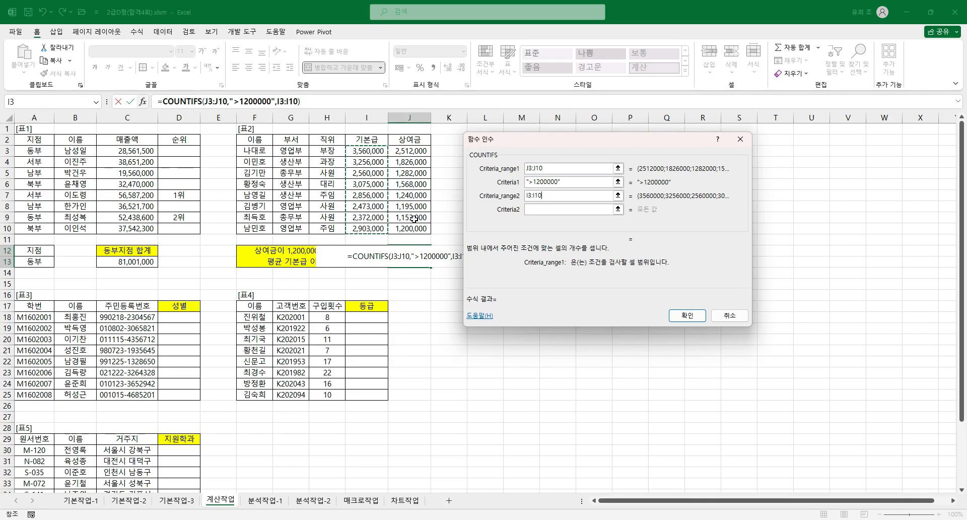
left_click(551, 208)
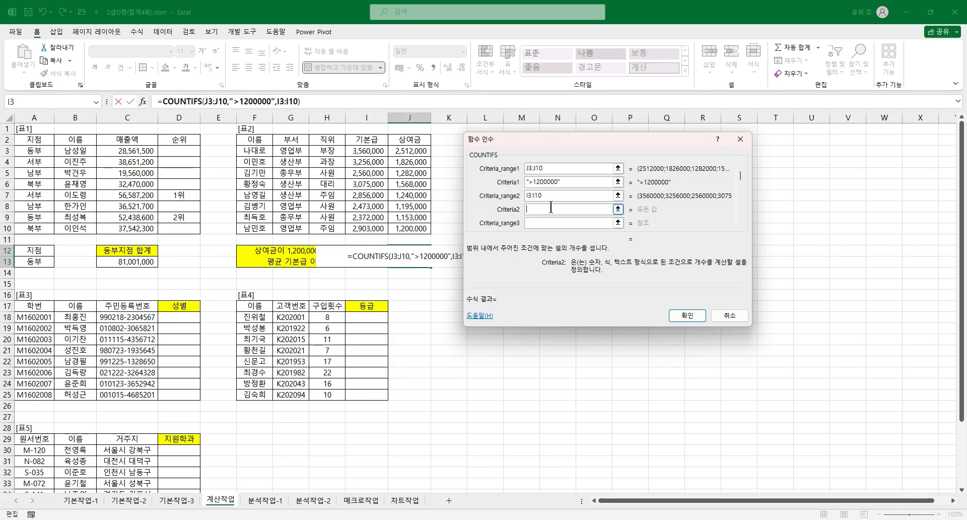
type("a")
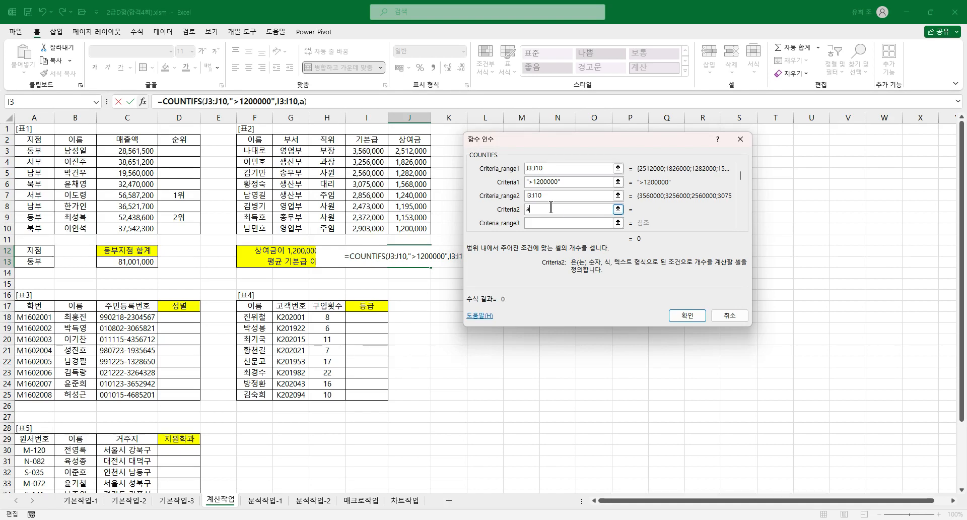
type("verage(")
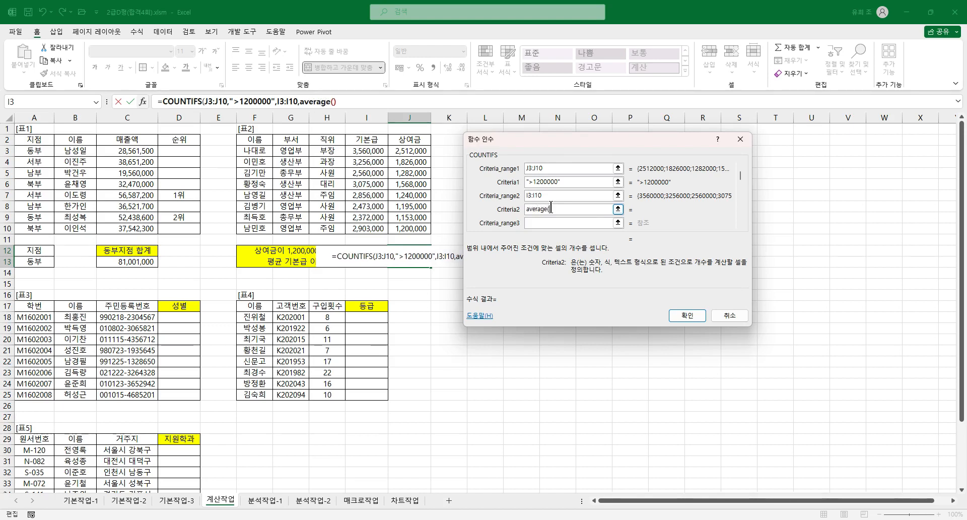
left_click_drag(361, 154, 359, 227)
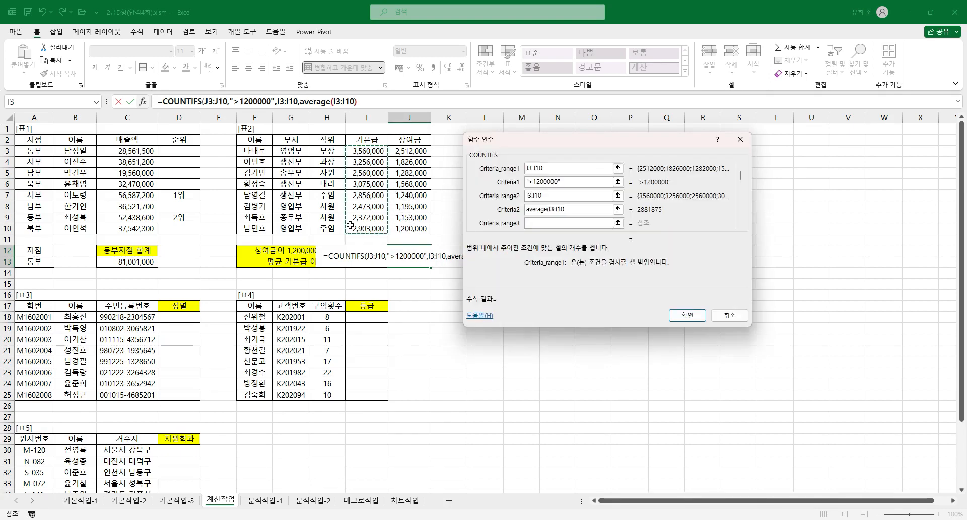
type(")")
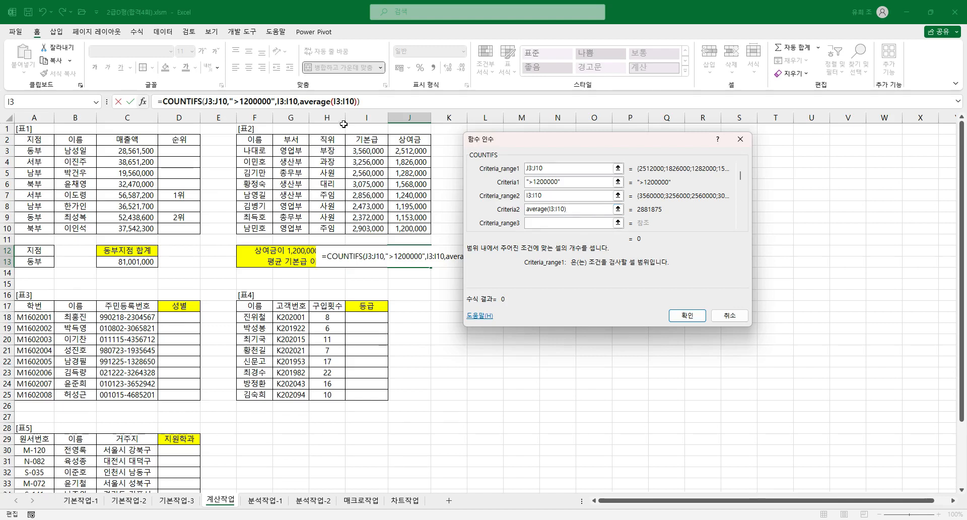
Check the nested AVERAGE arguments and put >= in front of average(I3:I10) in the COUNTIFS Criteria2
left_click(323, 100)
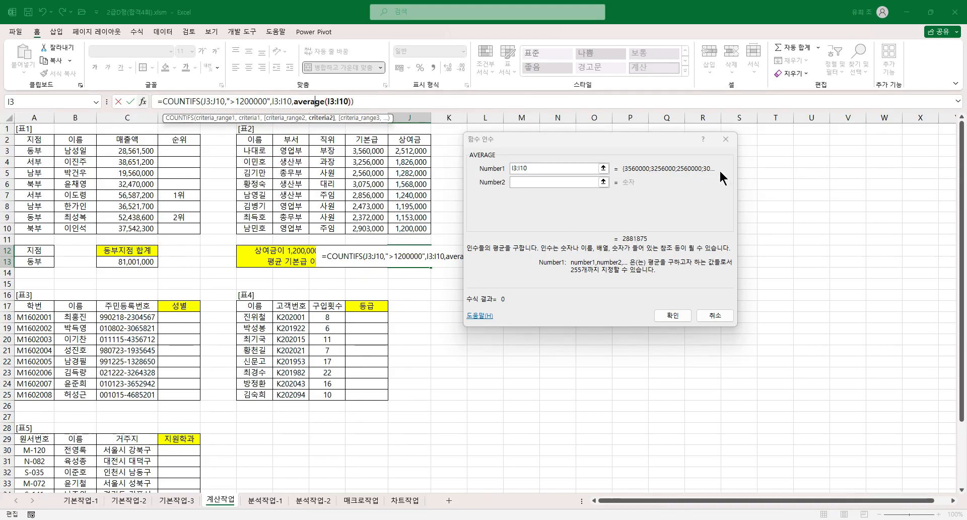
left_click(191, 102)
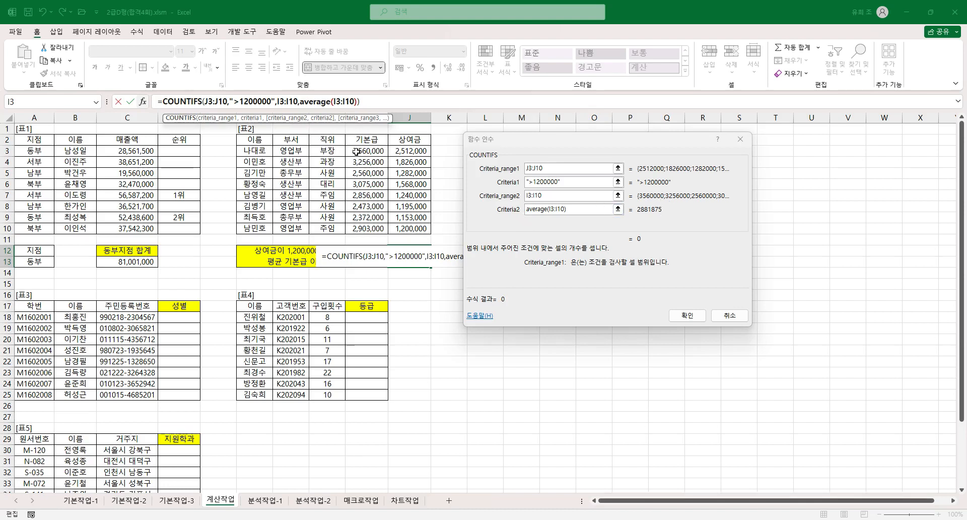
left_click(527, 211)
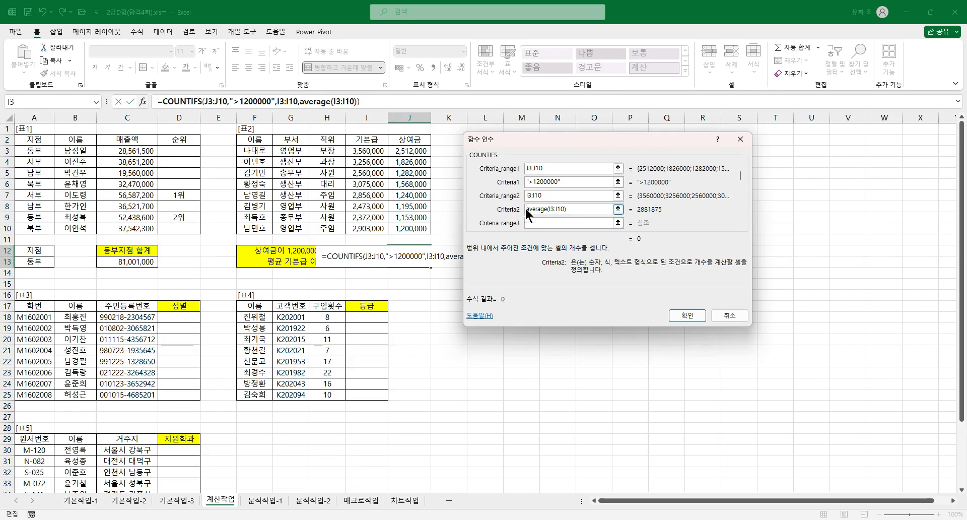
type(">")
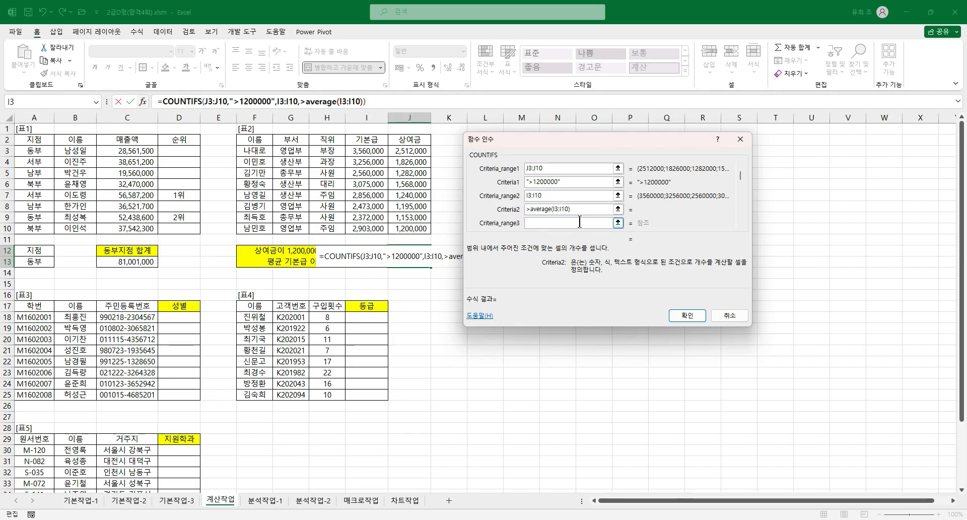
type("=")
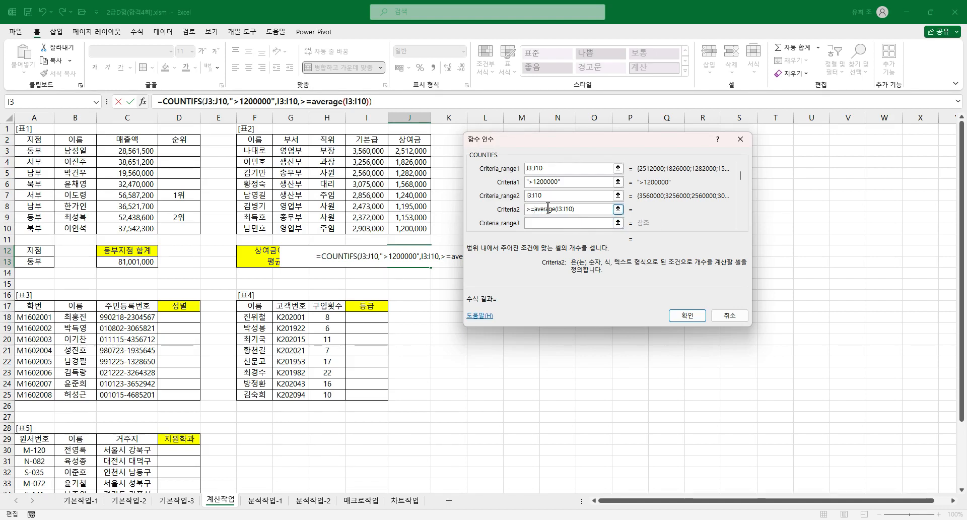
left_click(586, 211)
left_click(587, 220)
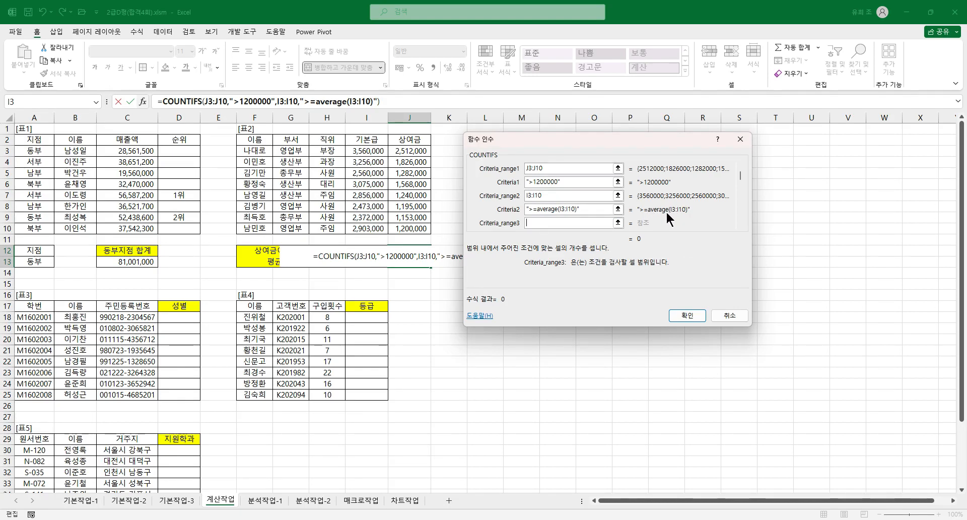
Correct Criteria2 to ">="&average(I3:I10) and confirm the COUNTIFS formula in J12
left_click(587, 209)
key("BackSpace")
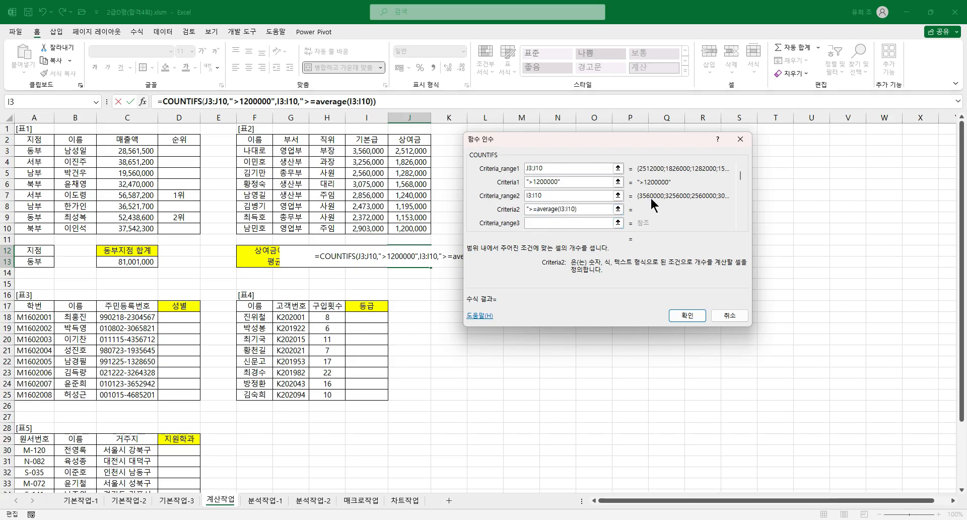
type("\"")
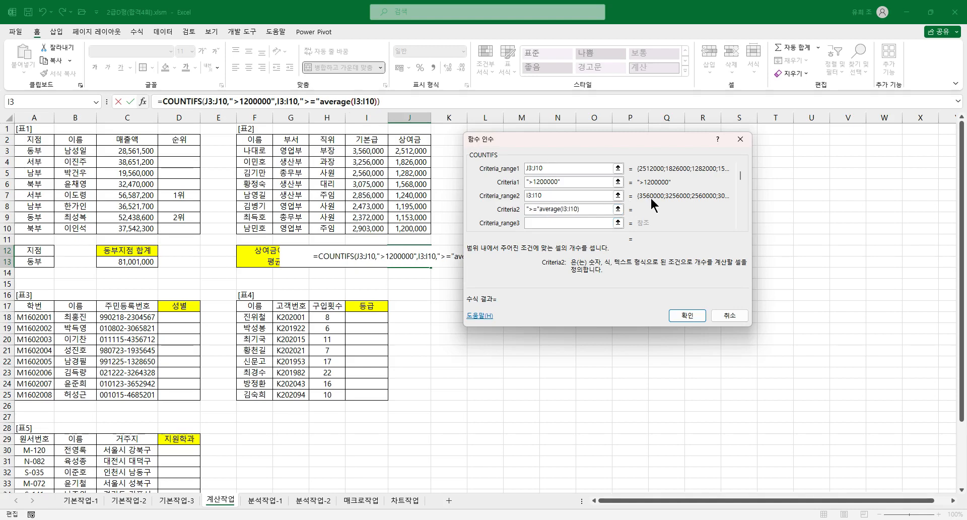
type("&")
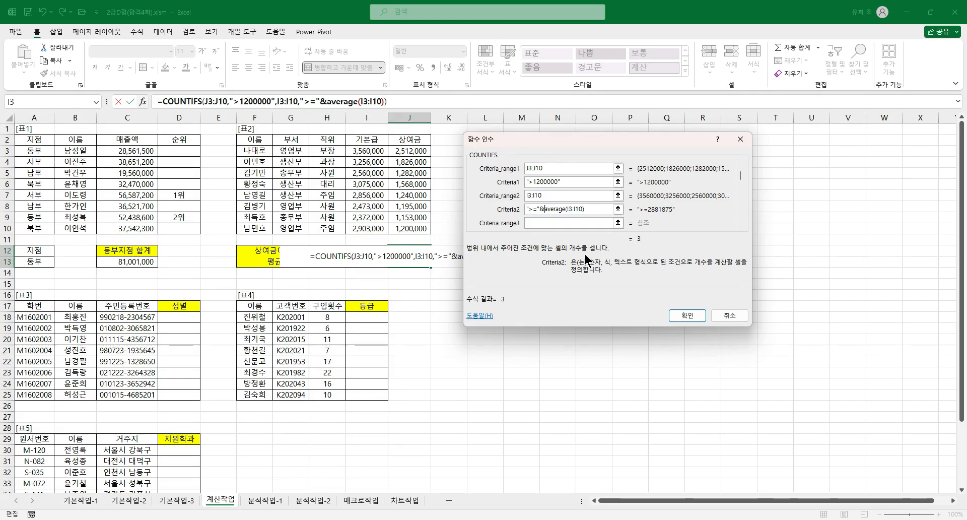
left_click(688, 316)
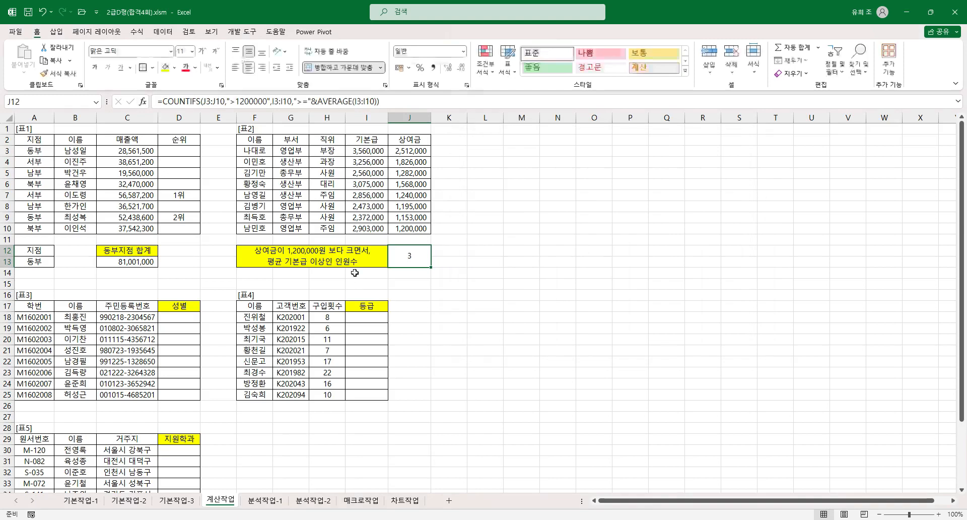
Append &"개" to the end of the COUNTIFS formula in J12
left_click(414, 102)
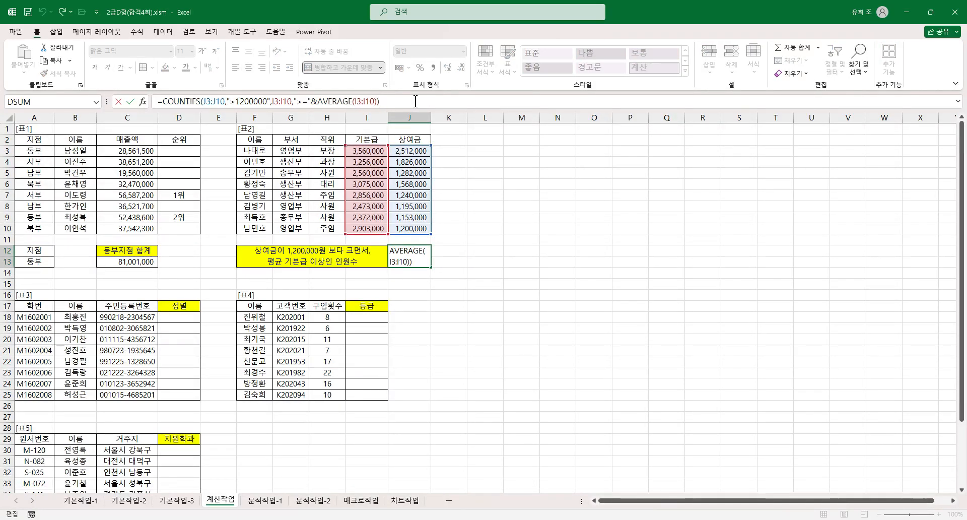
type("&\"개\"")
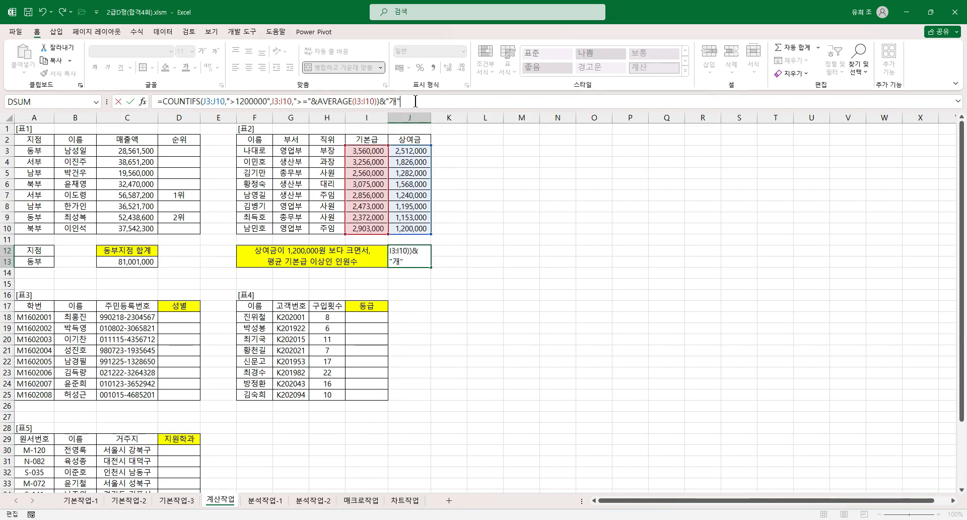
key("Return")
left_click(414, 258)
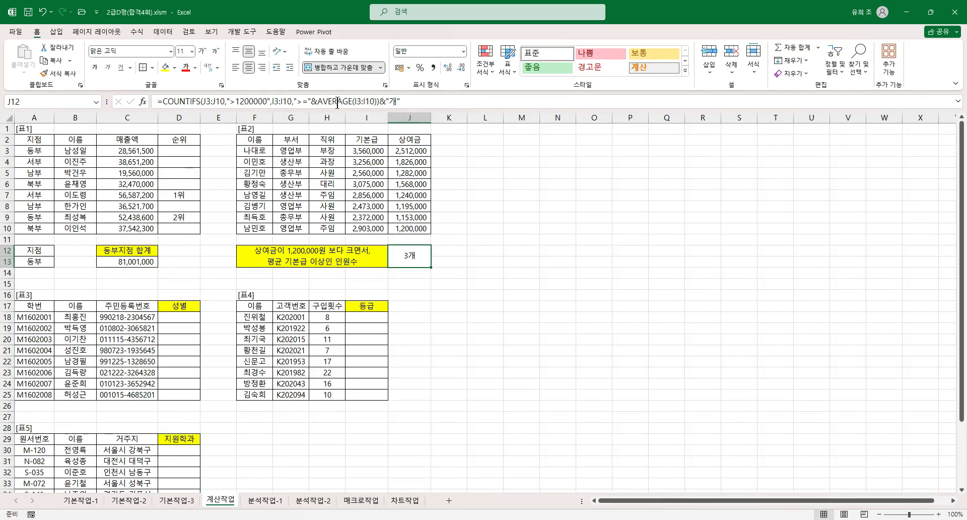
Start a CHOOSE formula in D18 of the 성별 column and open its function arguments, positioned clear of the 표3 data
left_click(188, 321)
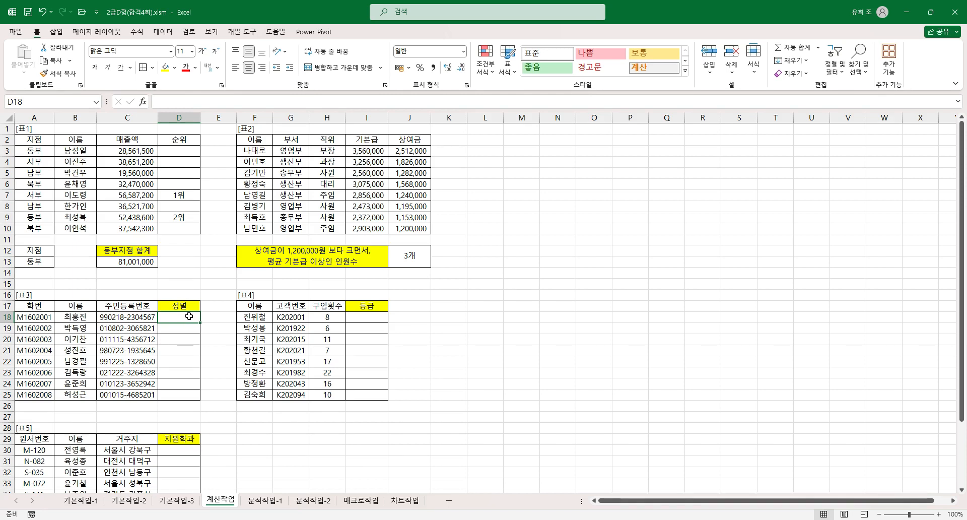
type("=")
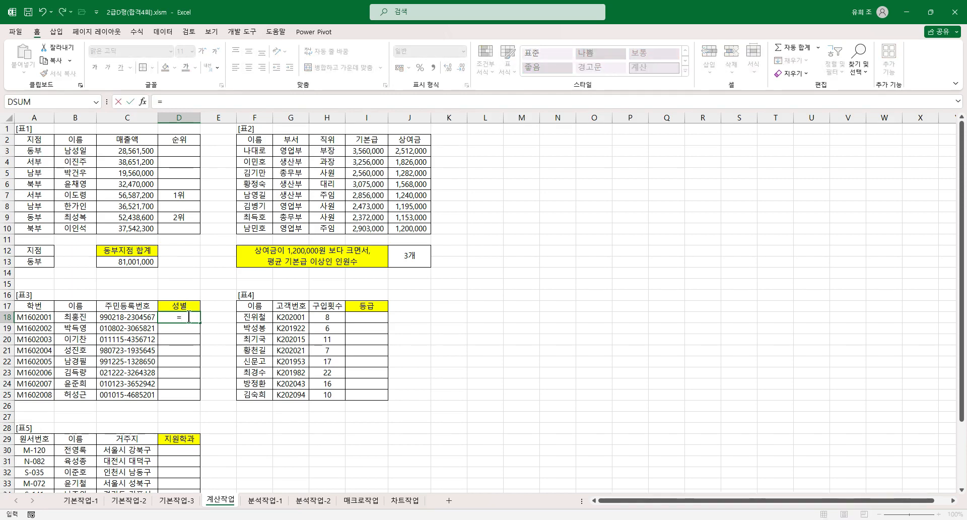
type("choose")
key("ctrl+a")
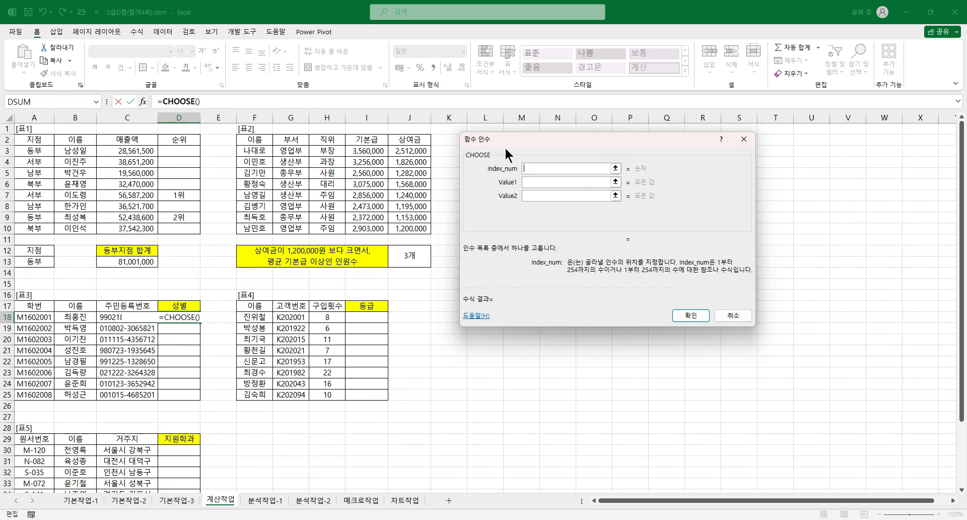
left_click_drag(504, 141, 367, 190)
left_click_drag(255, 239, 261, 262)
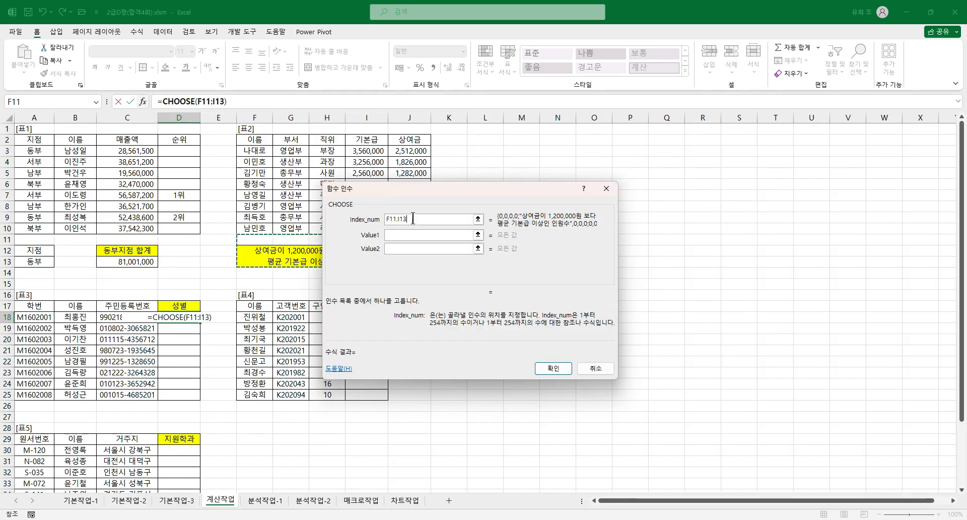
key("BackSpace")
left_click_drag(401, 201, 290, 276)
left_click(289, 293)
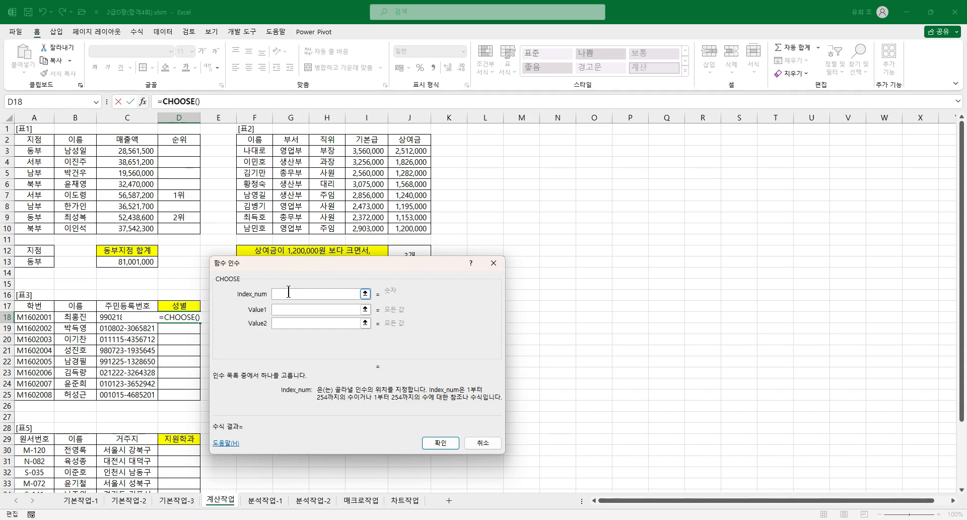
Nest mid() as the Index_num of the CHOOSE function and open the MID arguments
type("mid()")
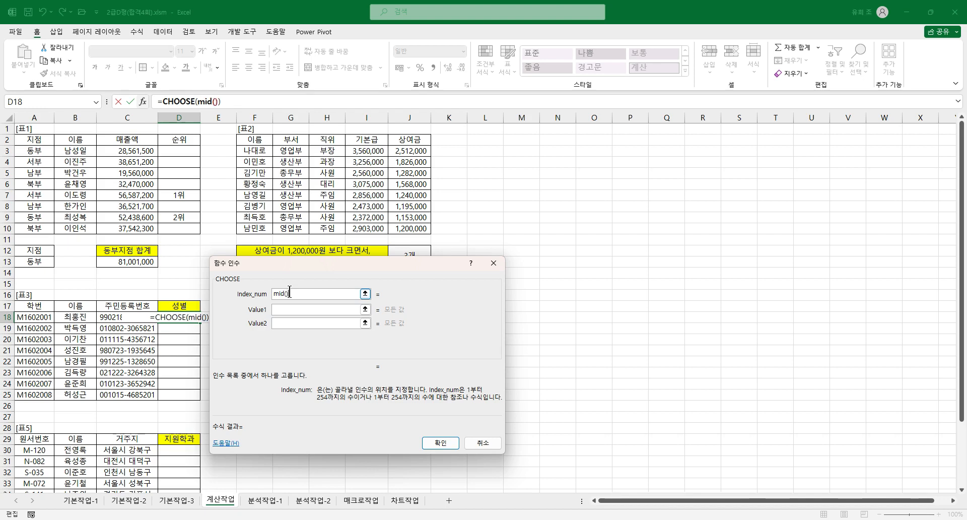
left_click(284, 293)
left_click(203, 101)
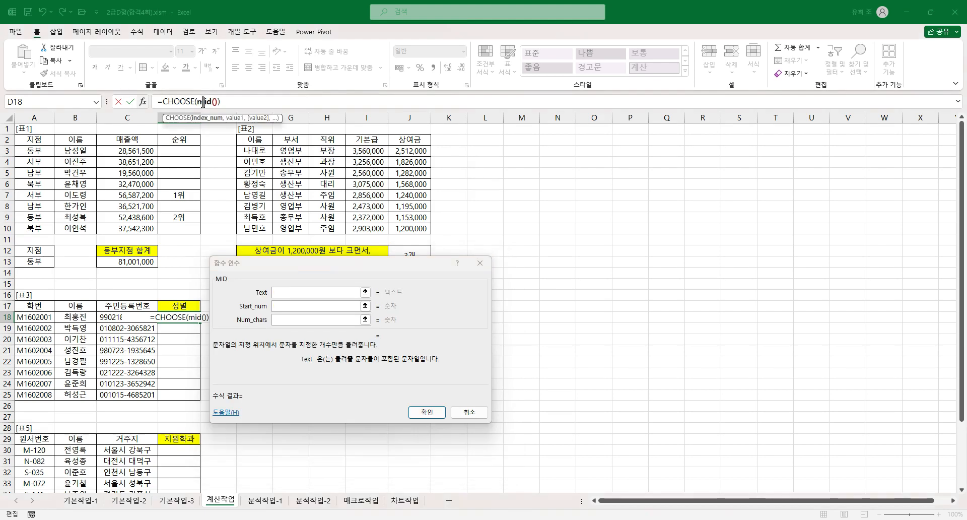
left_click(246, 273)
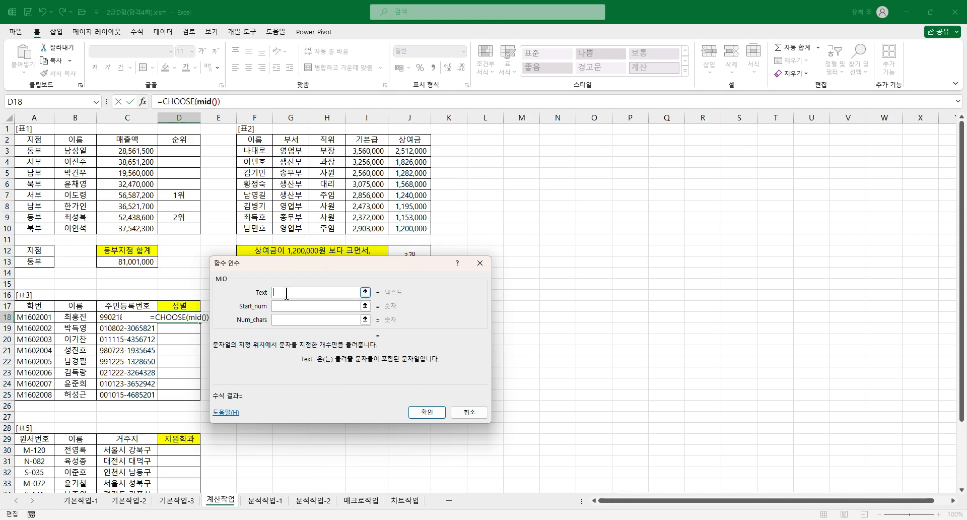
Set the MID arguments to Text C18, Start_num 8 and Num_chars 1, and return to the CHOOSE arguments
type("C18")
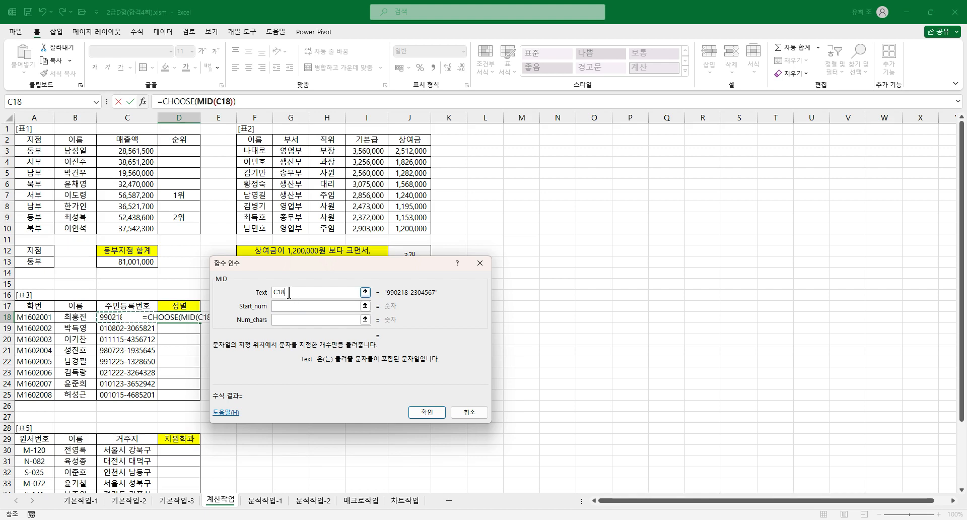
left_click(282, 306)
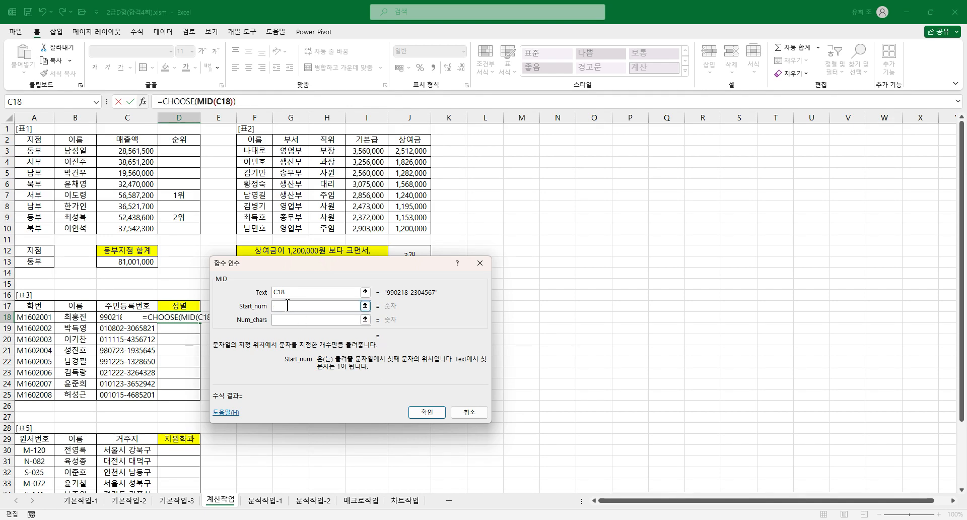
type("8")
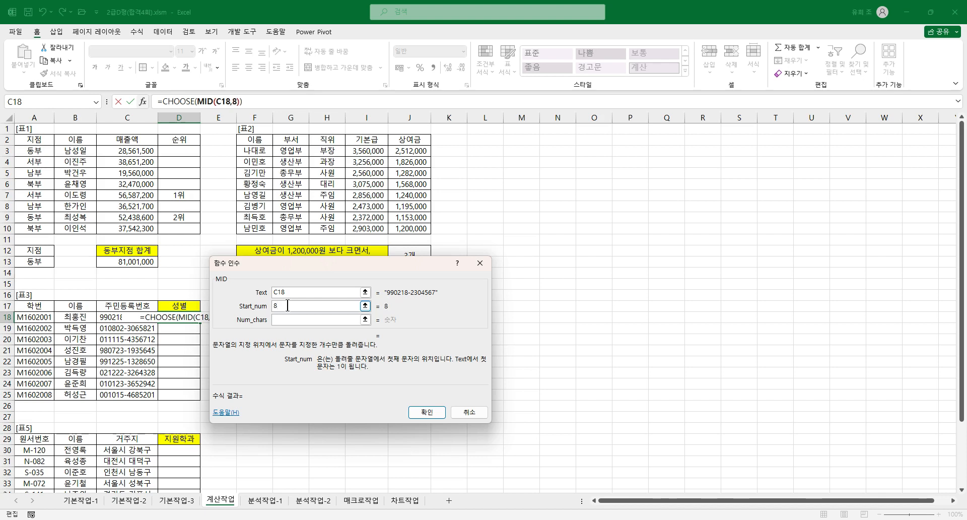
key("Tab")
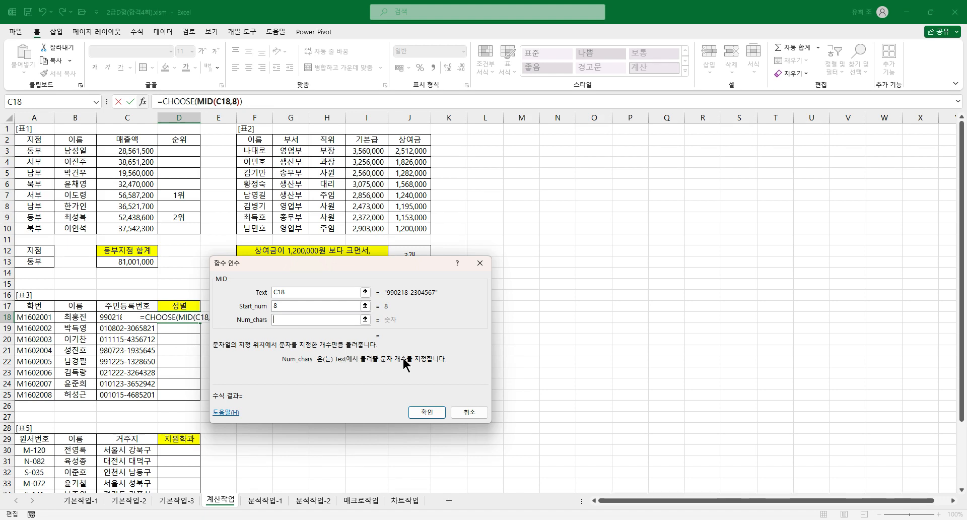
type("1")
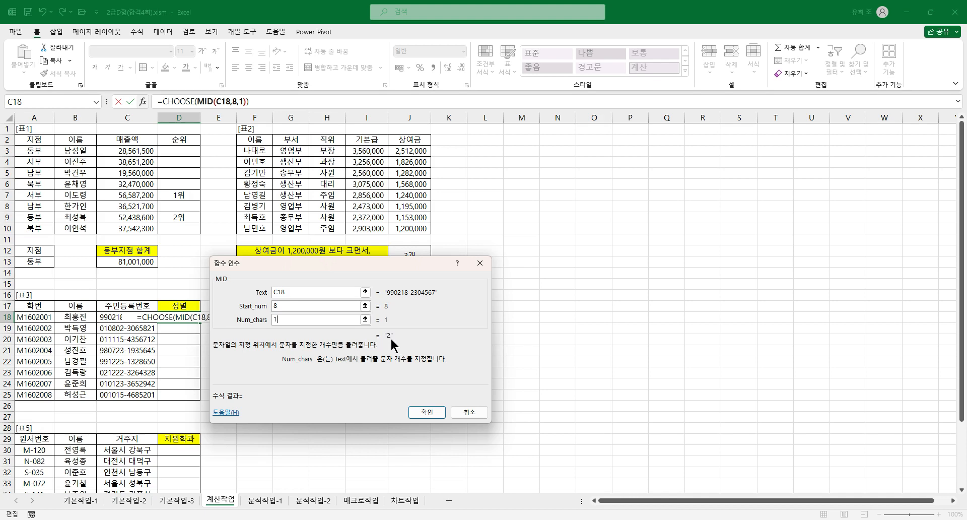
left_click(180, 96)
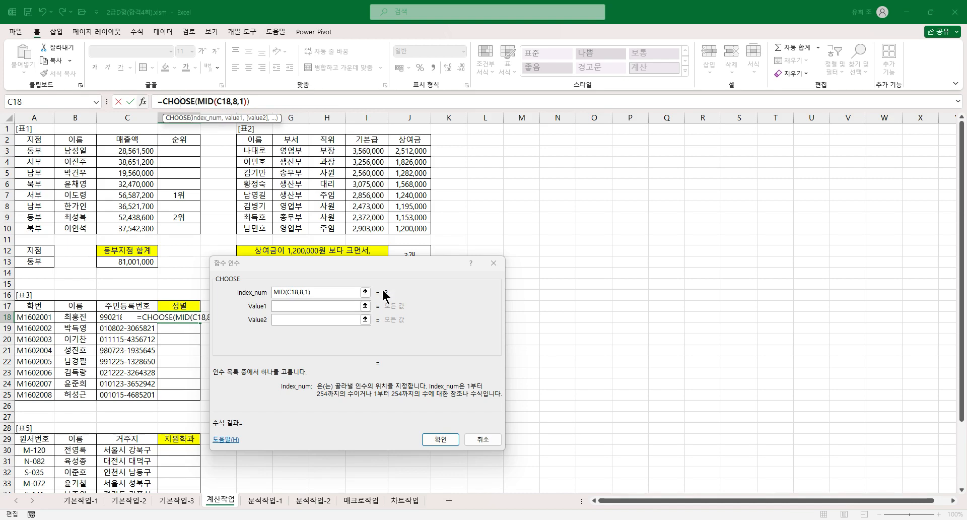
Set CHOOSE Value1 to Value4 as "남", "여", "남", "여", confirm the formula and fill it down to D25
left_click(295, 320)
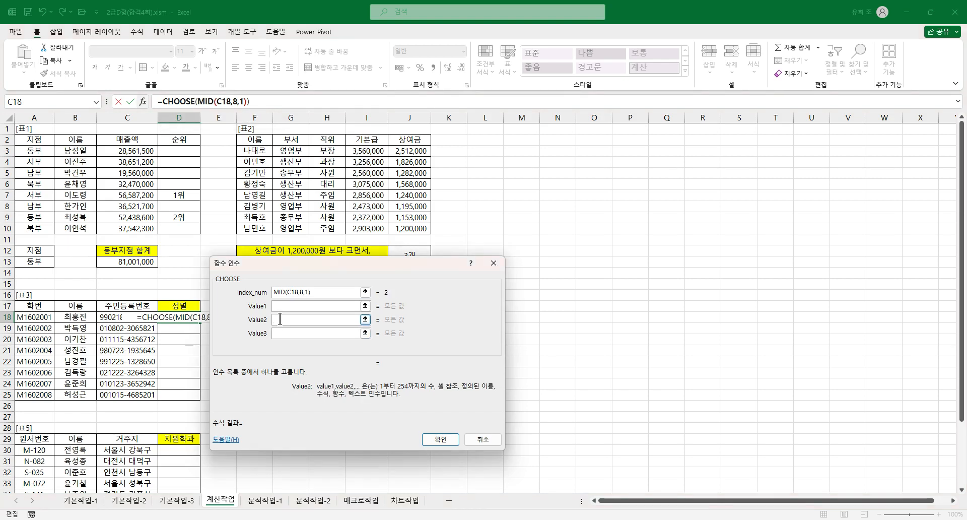
left_click(280, 305)
type("남")
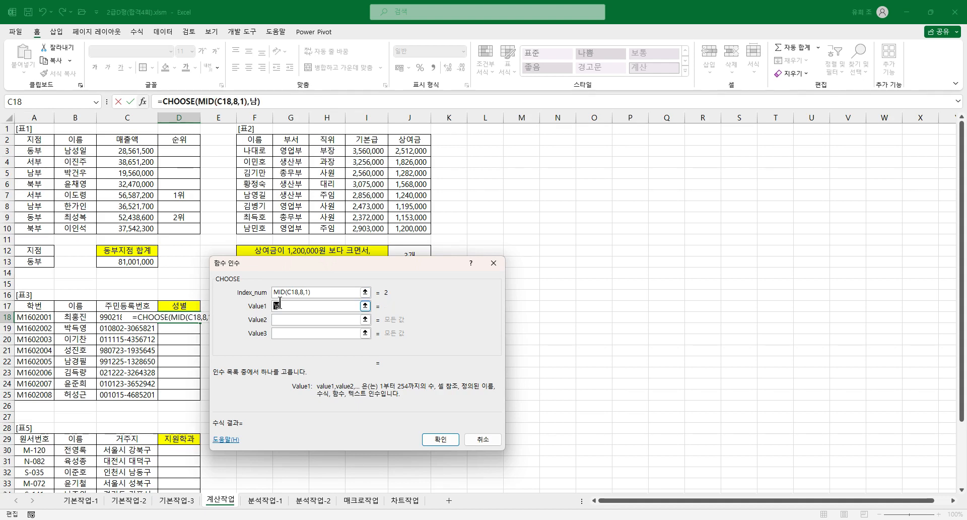
key("Tab")
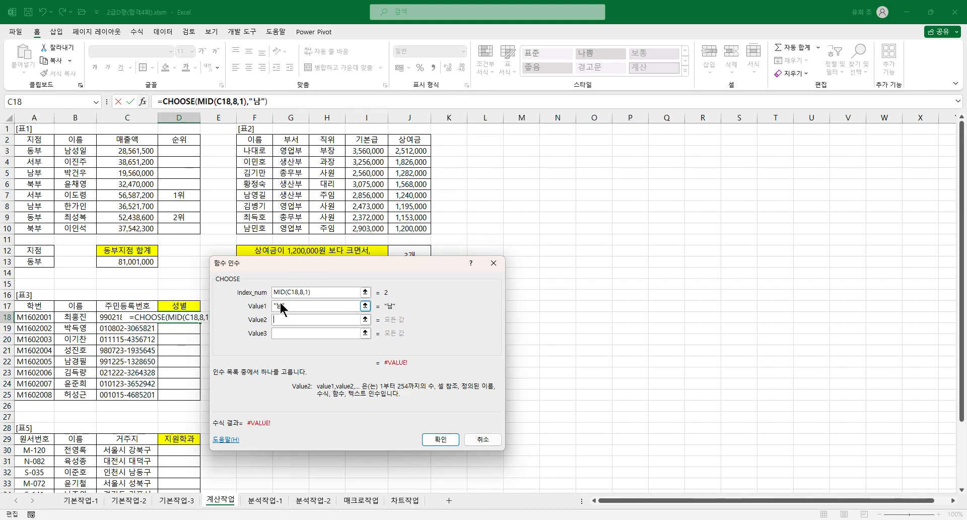
type("여")
key("Tab")
type("나")
key("Tab")
type("여")
key("Tab")
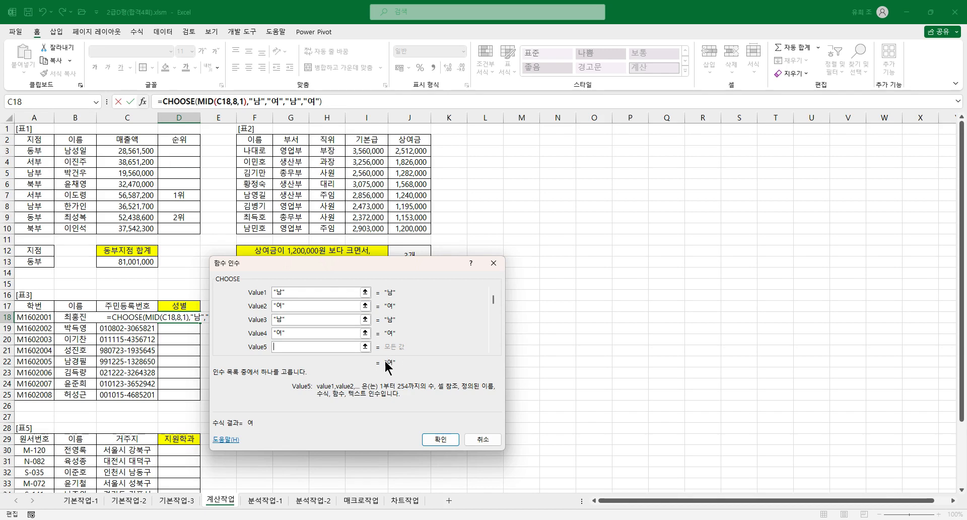
left_click(440, 440)
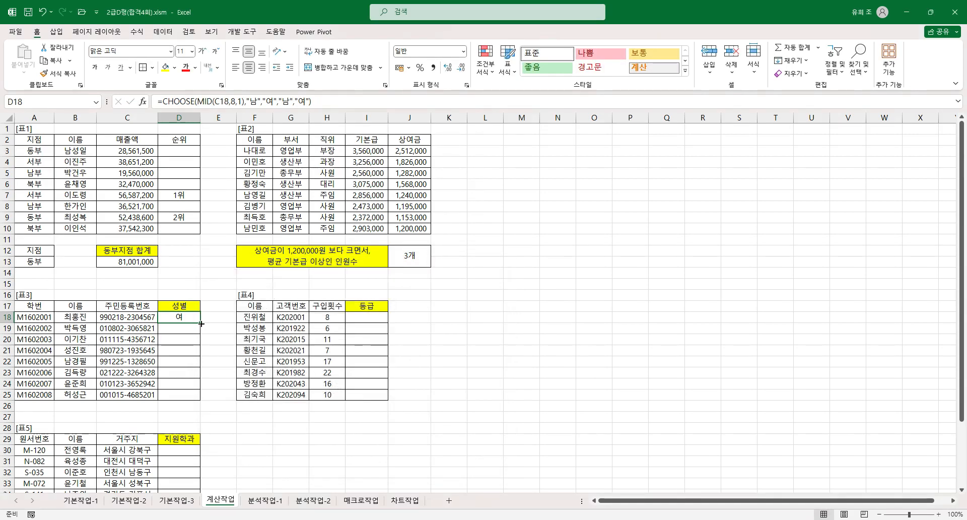
left_click_drag(200, 324, 201, 398)
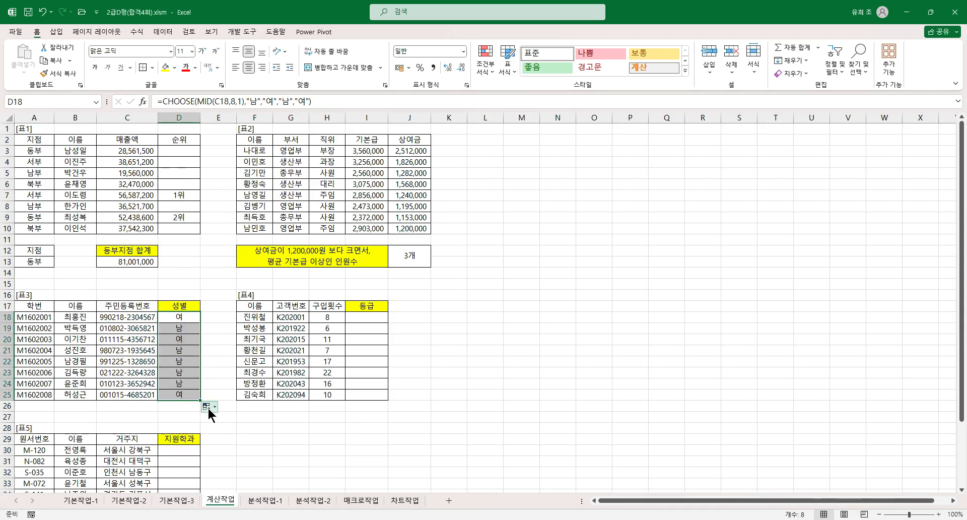
Compare the filled 성별 results in D19:D25 with the 주민등록번호 entries in the same rows
left_click(190, 329)
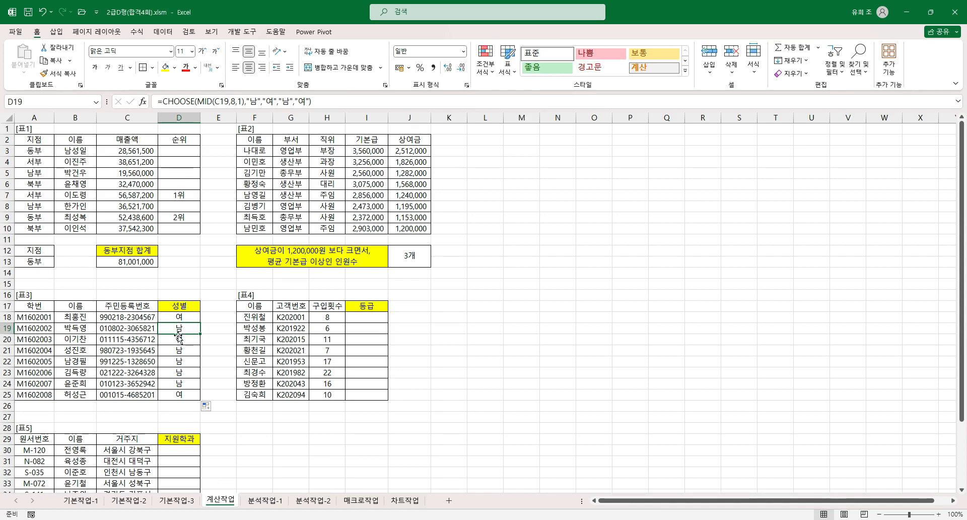
left_click(140, 341)
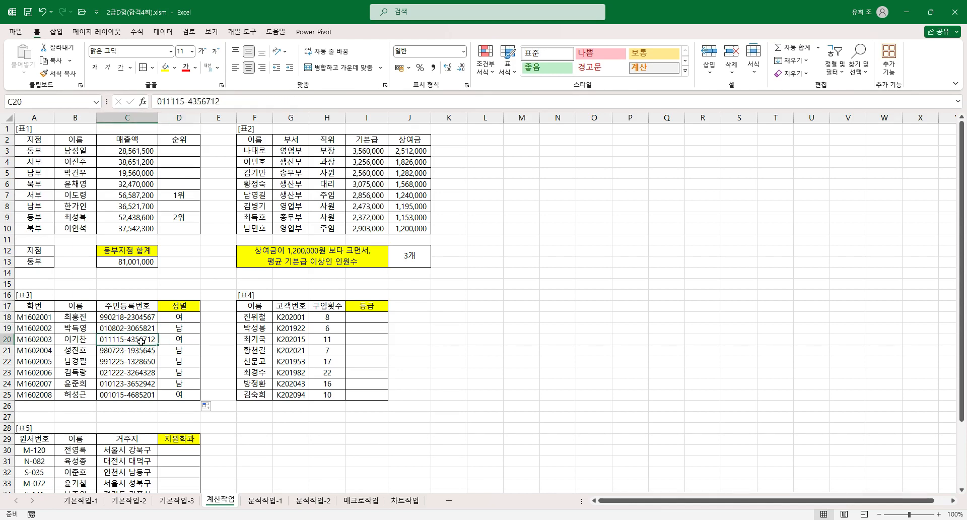
left_click(184, 341)
left_click(151, 352)
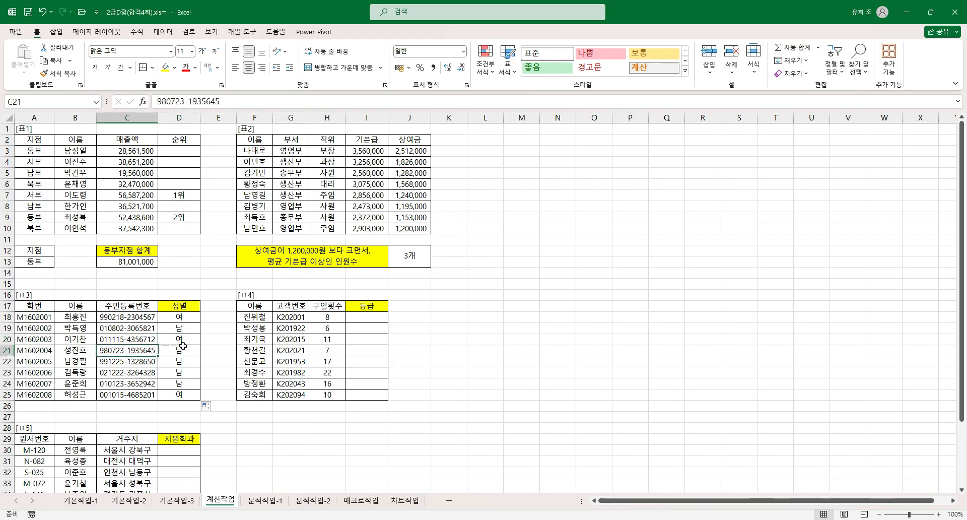
left_click(184, 348)
left_click(150, 361)
left_click(187, 363)
left_click(148, 374)
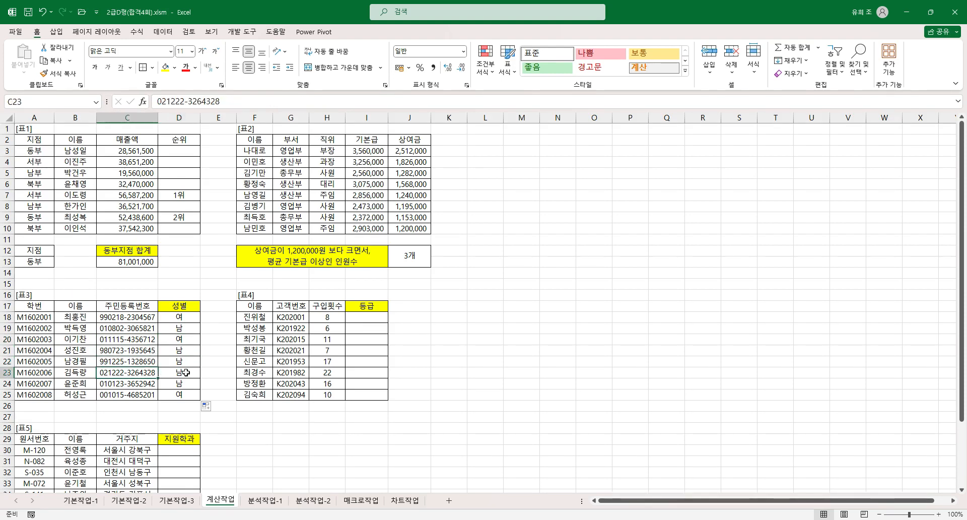
left_click(185, 372)
left_click(180, 394)
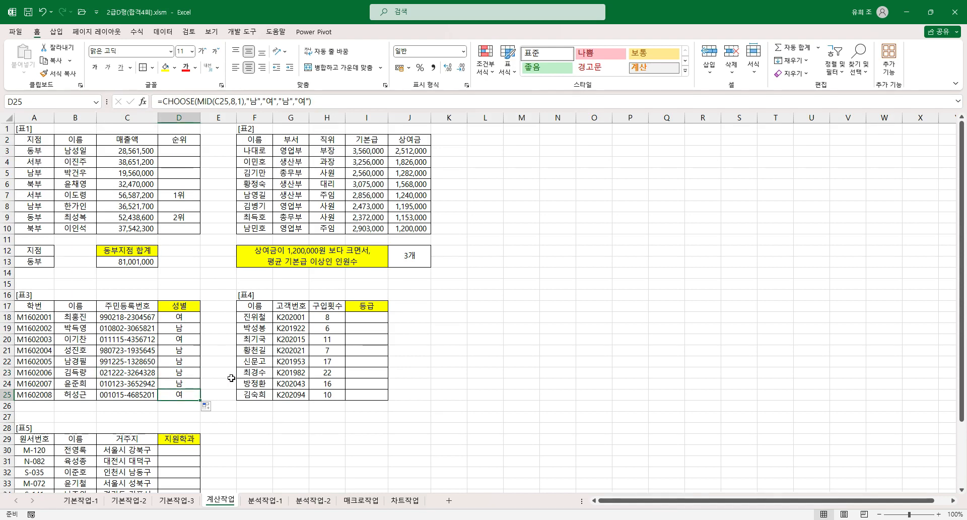
Start a SWITCH formula in I18 of the 등급 column and open its function arguments
left_click(370, 320)
key("F8")
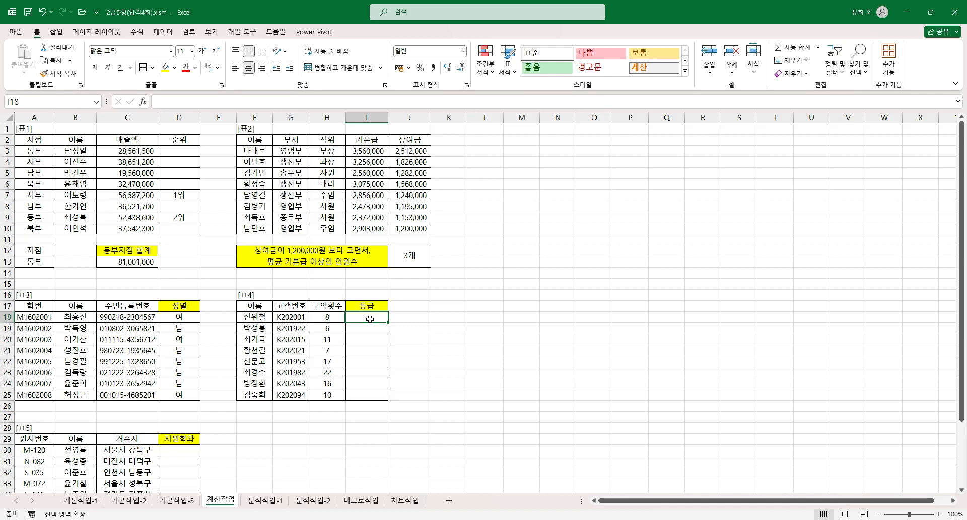
type("=")
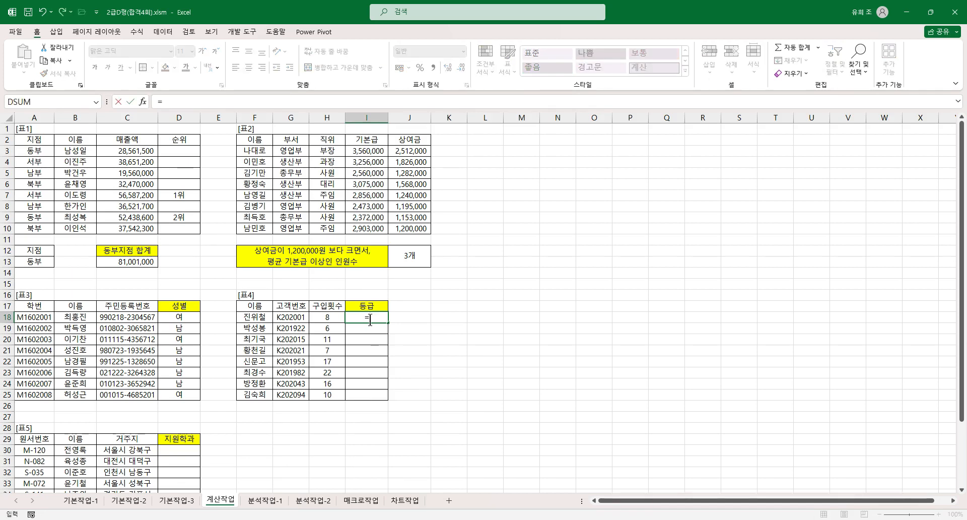
type("s")
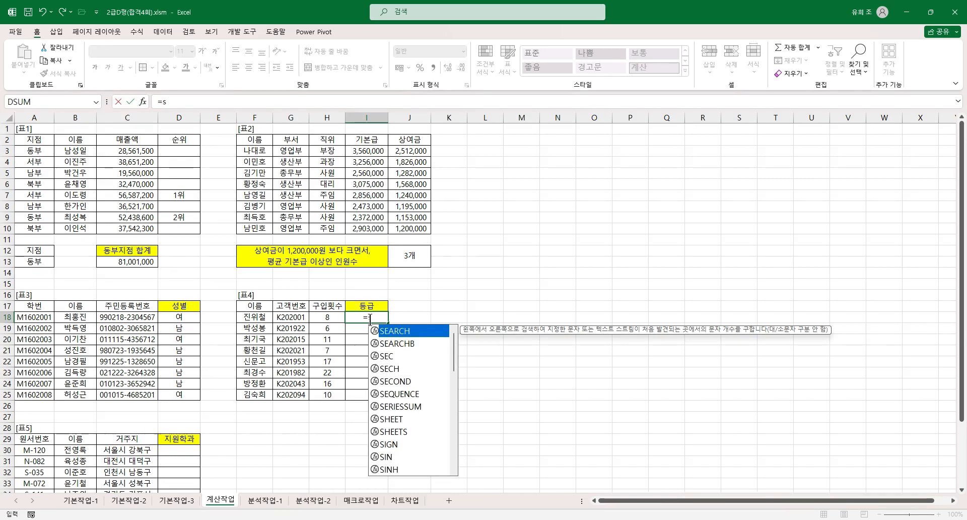
type("witch")
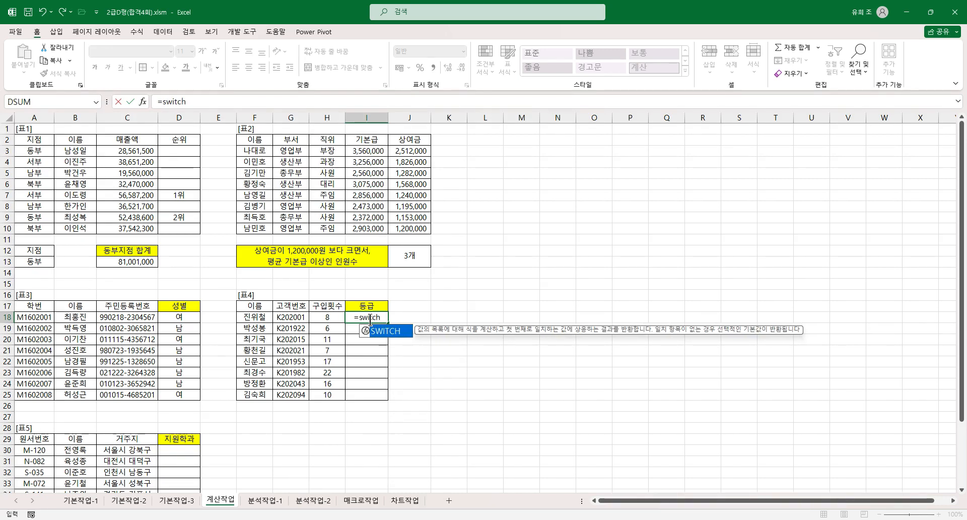
key("ctrl+a")
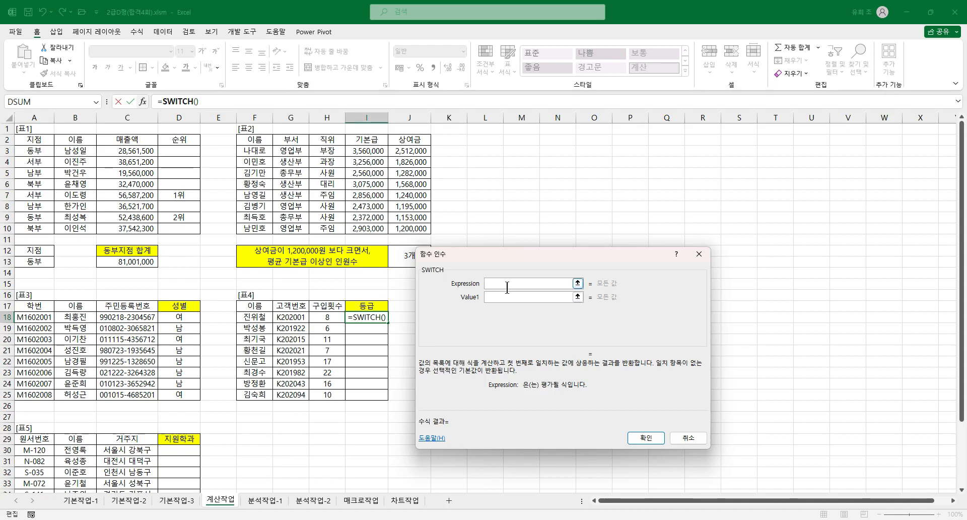
Set the SWITCH Expression to right(G18,1), using the first 고객번호 cell
type("right(")
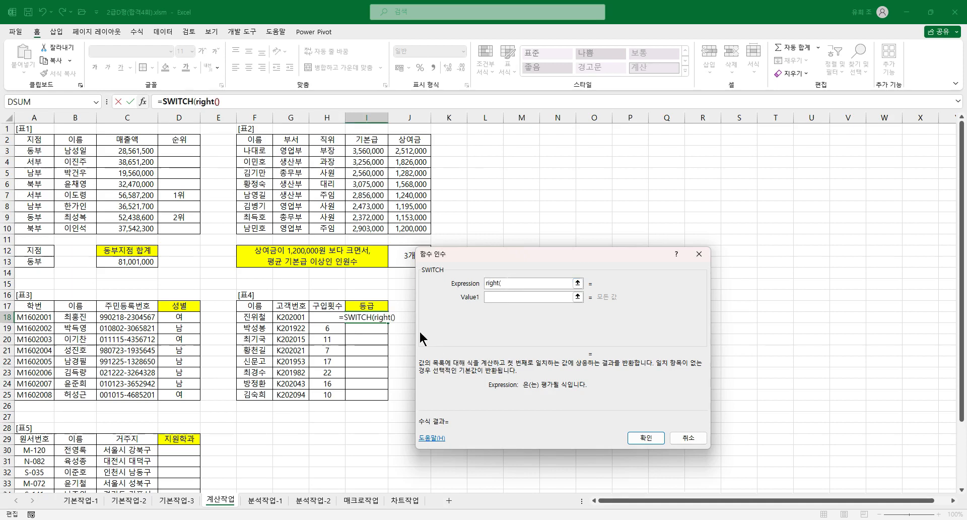
left_click(285, 316)
type(",")
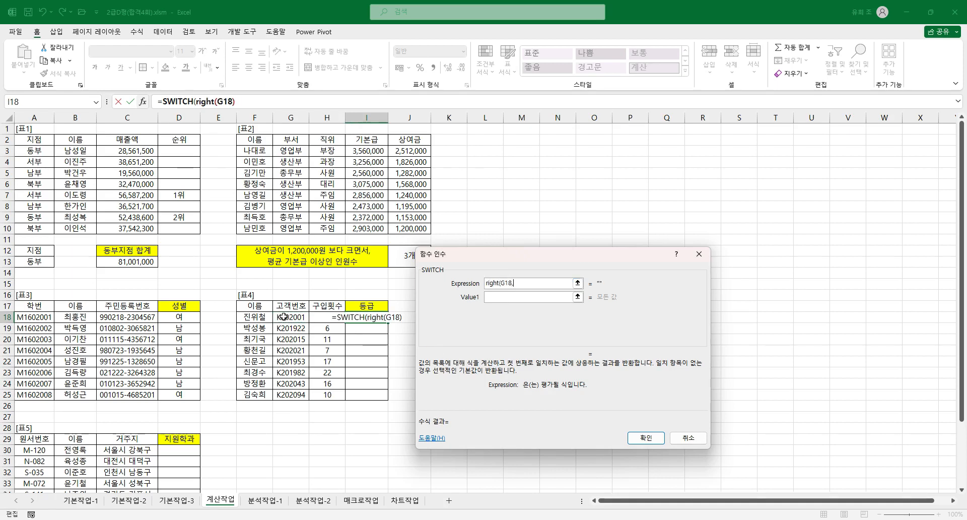
type("1)")
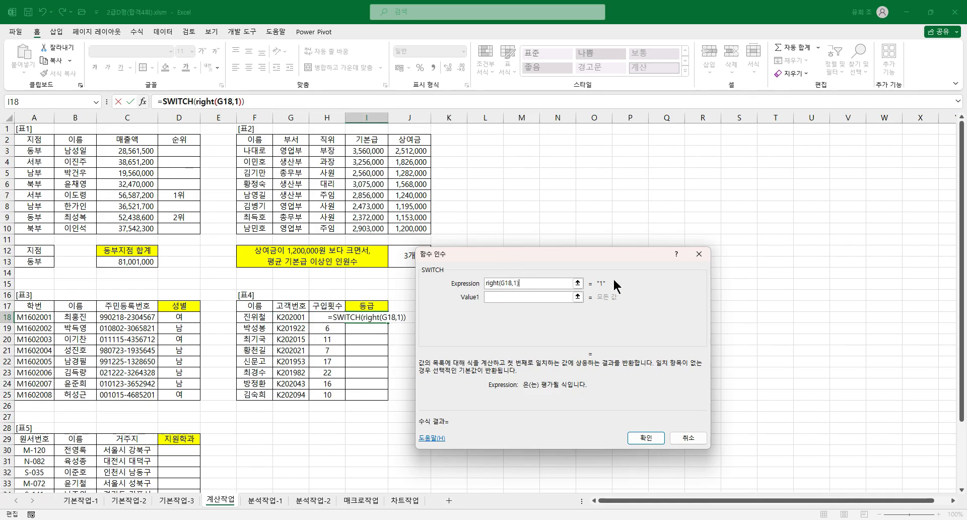
Set Value1 of the SWITCH function to 1 and Result1 to 일반
left_click(494, 298)
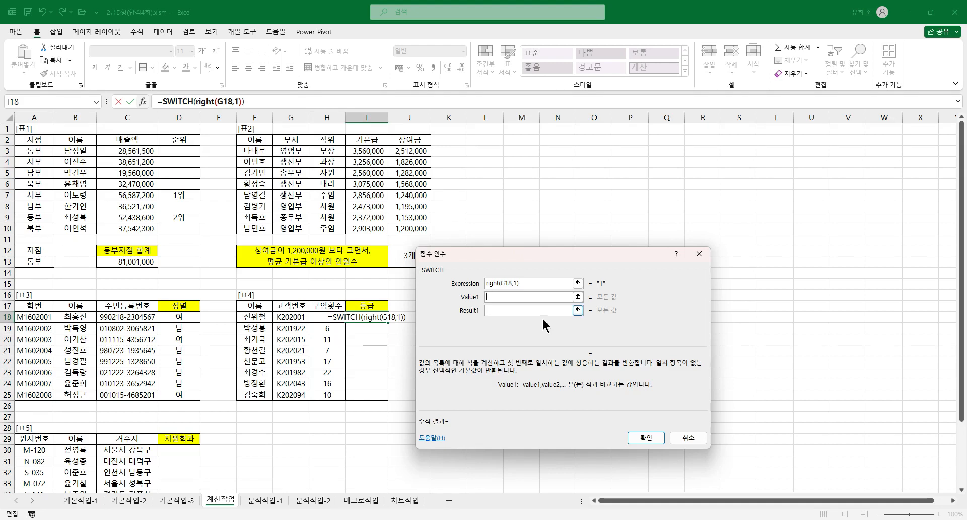
left_click(505, 300)
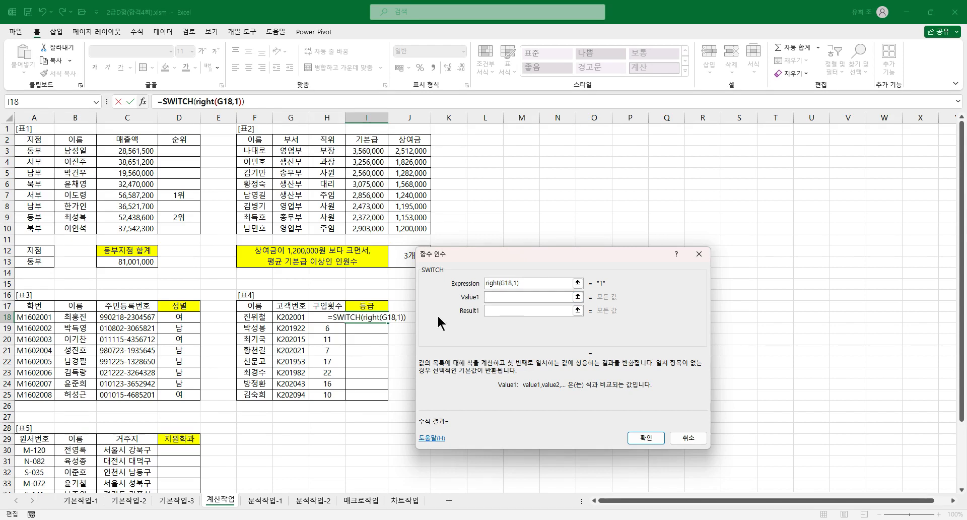
type("1")
left_click(510, 310)
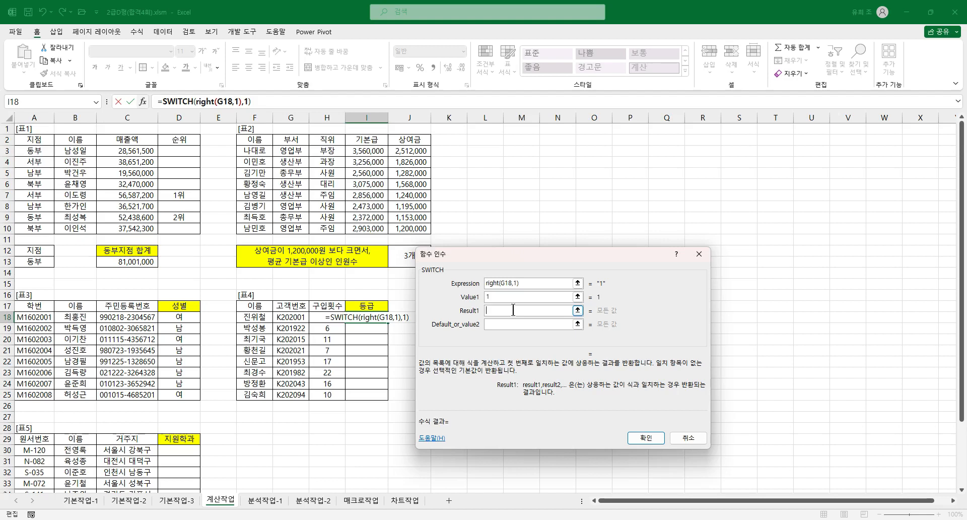
type("ㅇ")
type("일반")
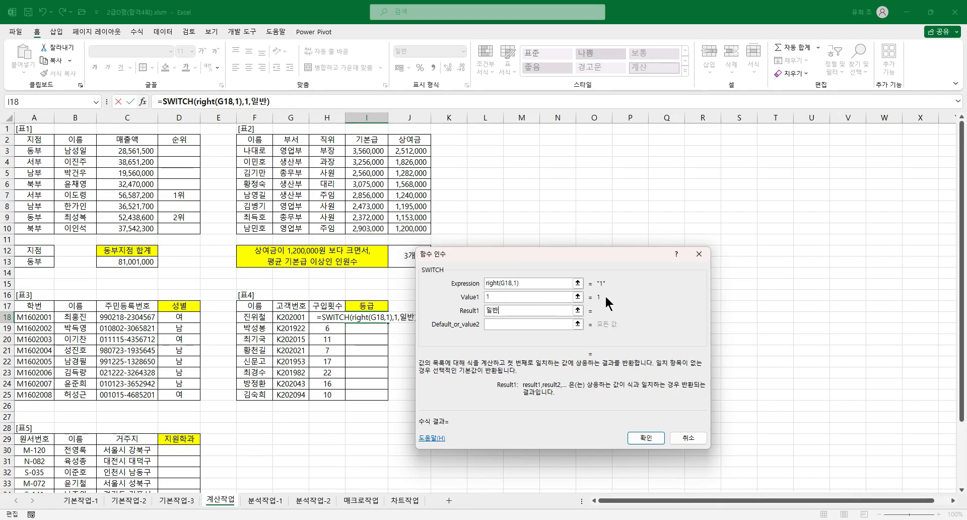
Set the first comparison value of the SWITCH function to the text "1", paired with the result "일반"
left_click(526, 322)
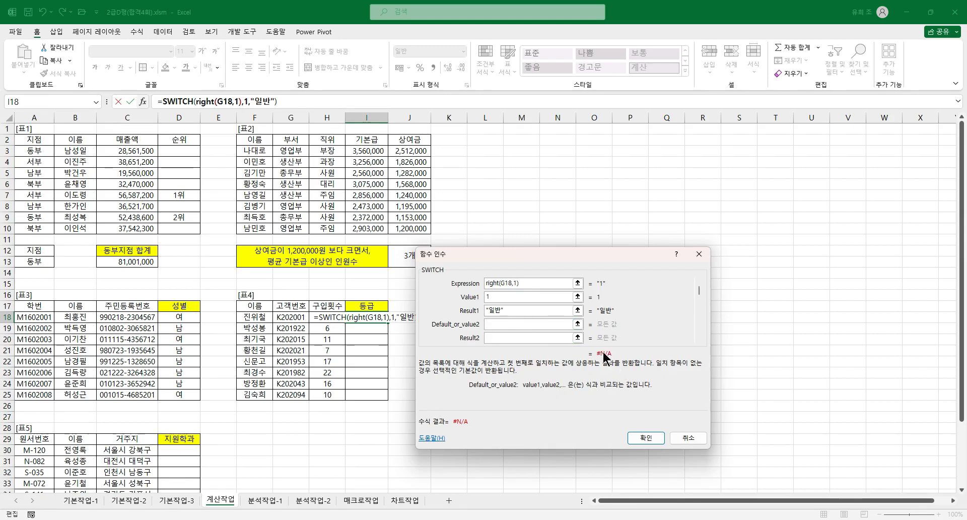
left_click(509, 295)
type("\"1")
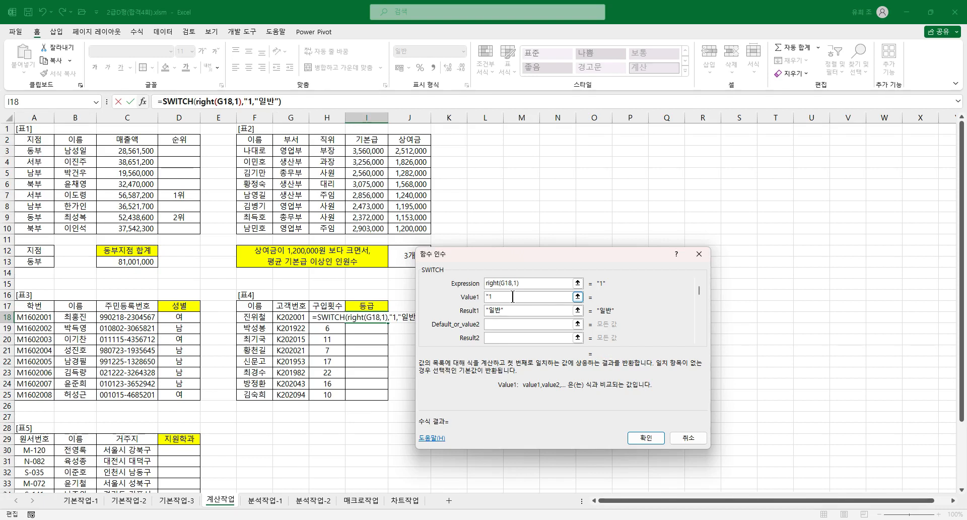
type("\"")
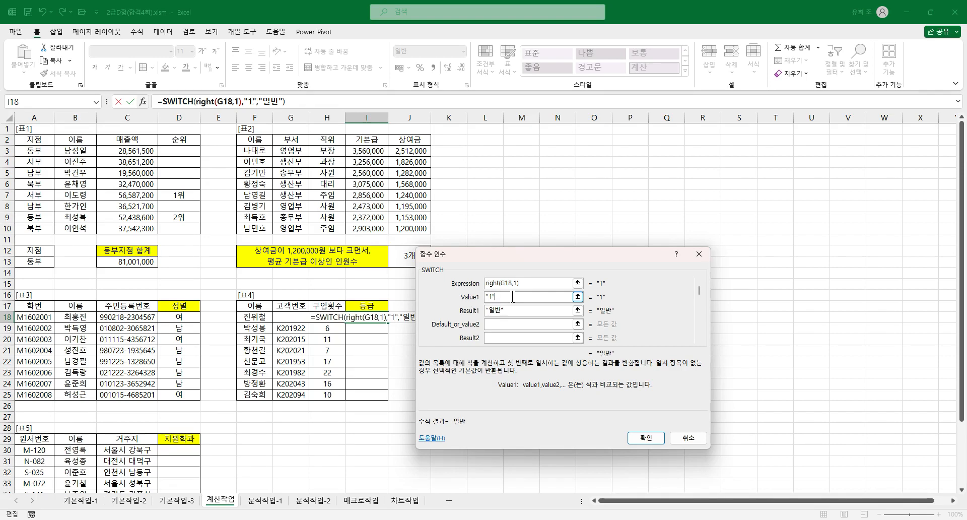
left_click(506, 311)
left_click(506, 297)
left_click(501, 297)
Add the text "2" as the second SWITCH comparison value with "실버" as its result
left_click(506, 324)
type("\"2\"")
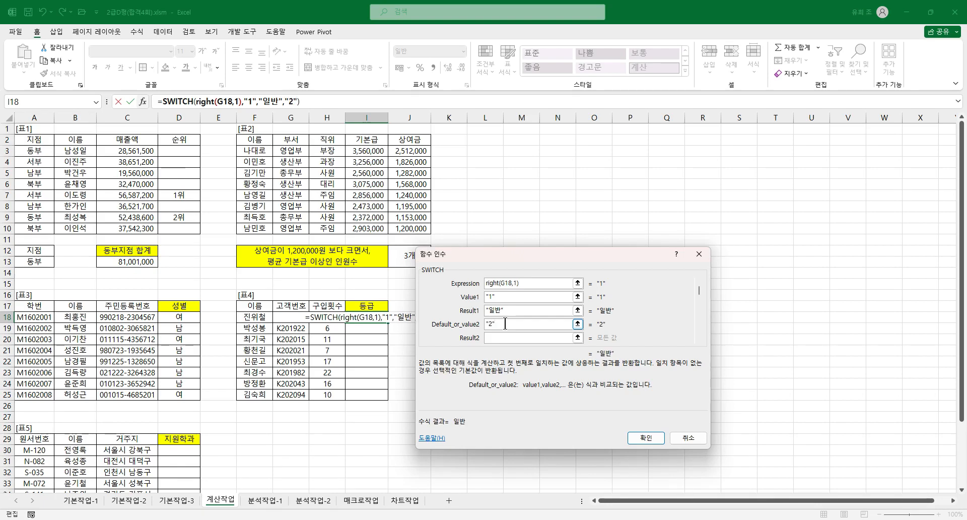
left_click(502, 336)
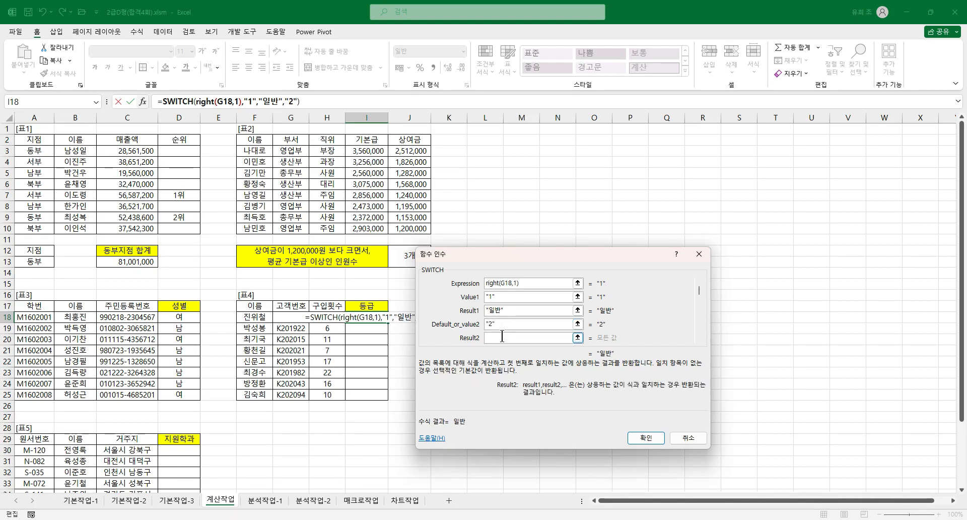
type("실버")
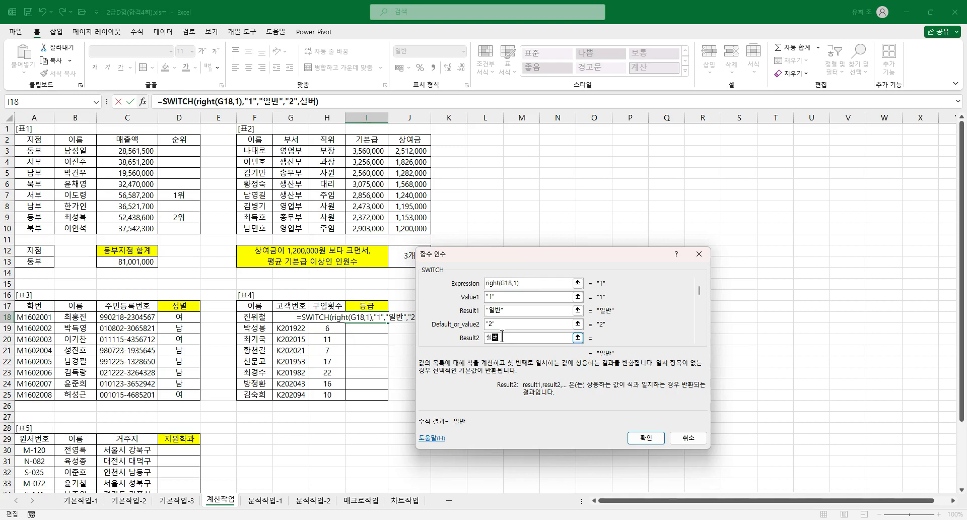
key("Tab")
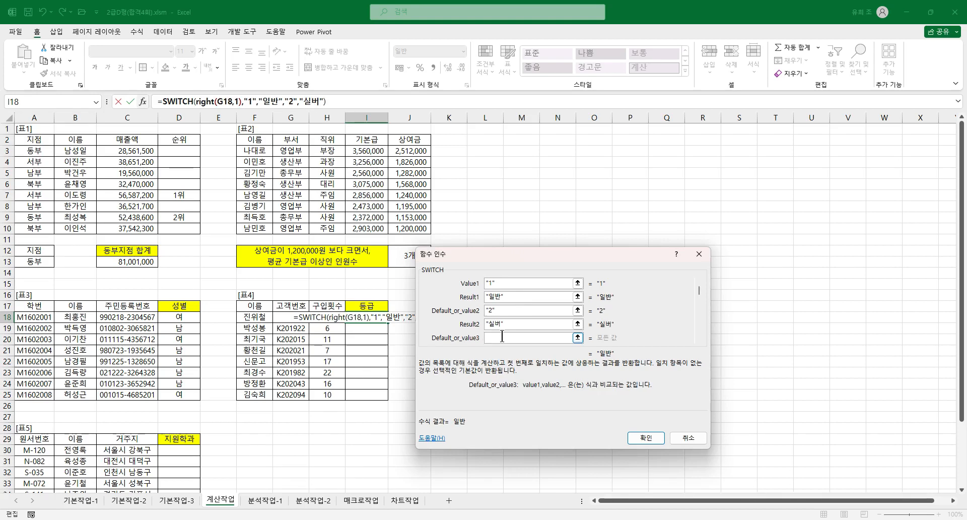
Enter 2 as the third SWITCH comparison value with "골드" as its result
type("2")
key("Tab")
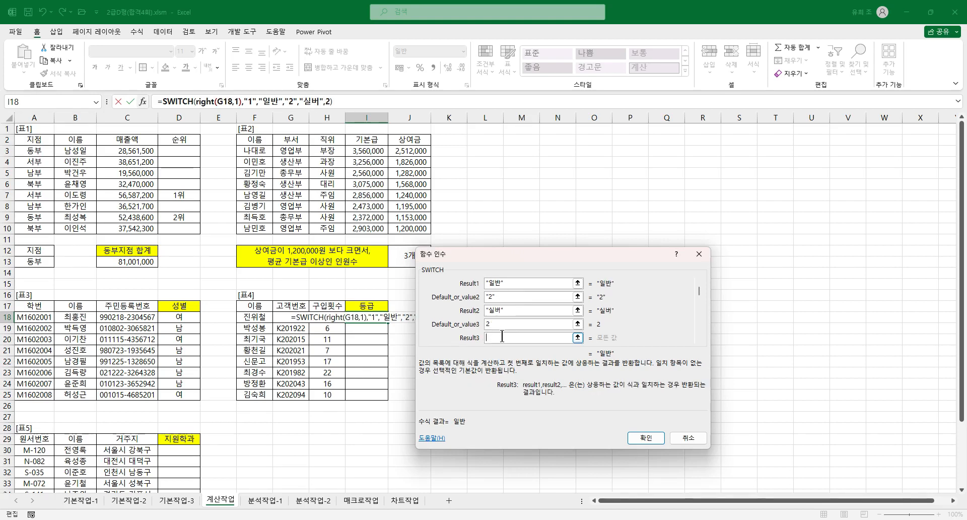
type("\"")
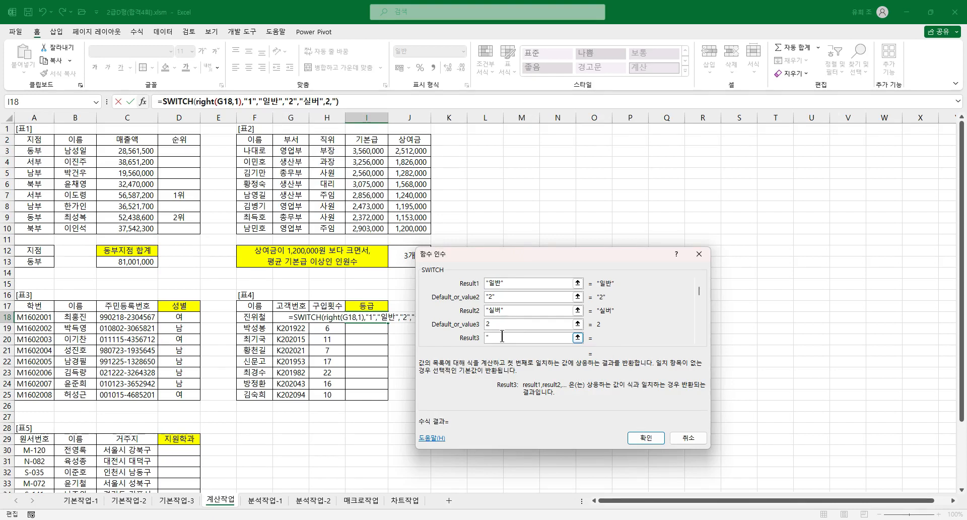
type("골드\"")
key("Tab")
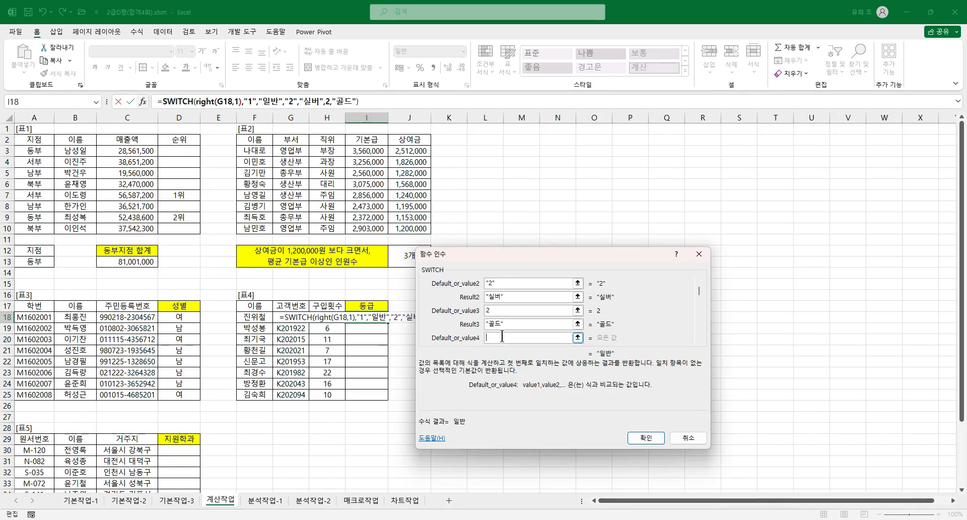
Set "VIP" as the SWITCH default result, accept the formula in I18 and fill it down to I25
type("\"VIP\"")
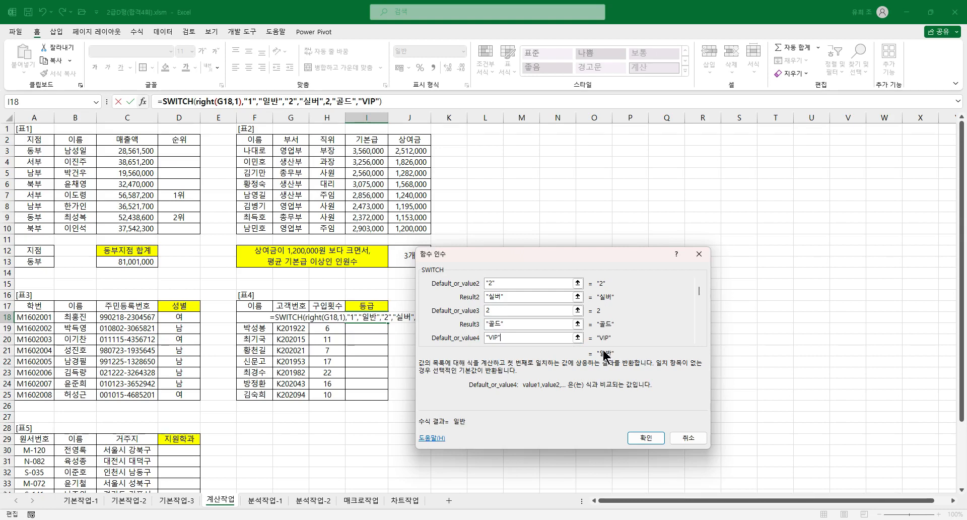
left_click(644, 439)
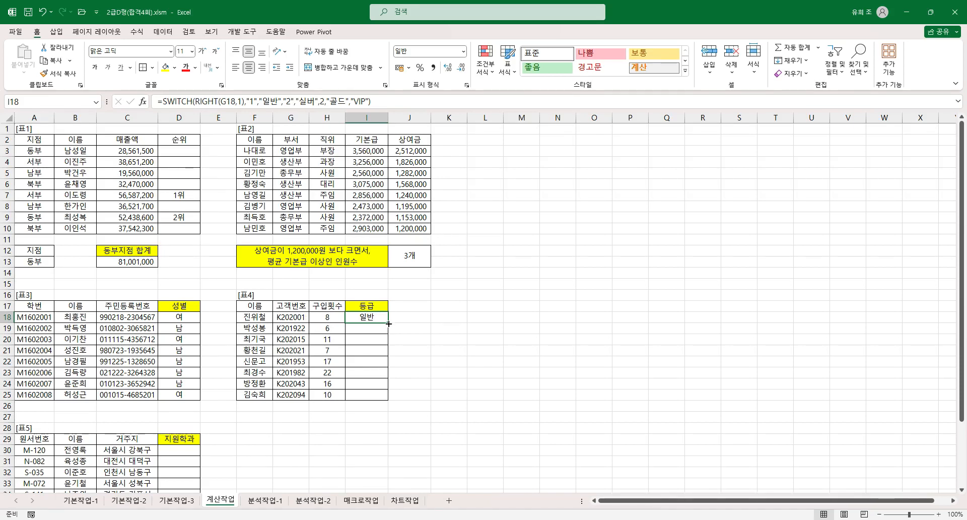
double_click(389, 323)
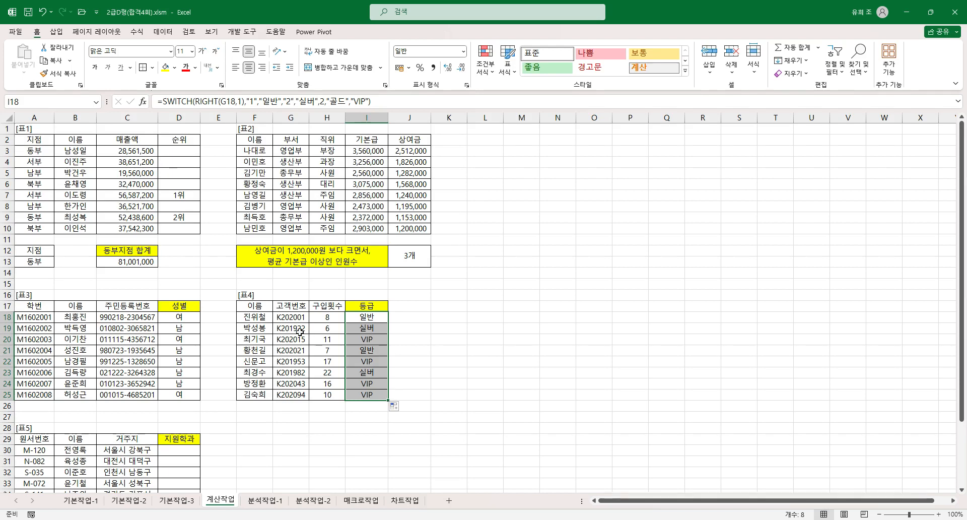
Check the grade formulas in I19 to I25 against the customer numbers in 표4
left_click(377, 329)
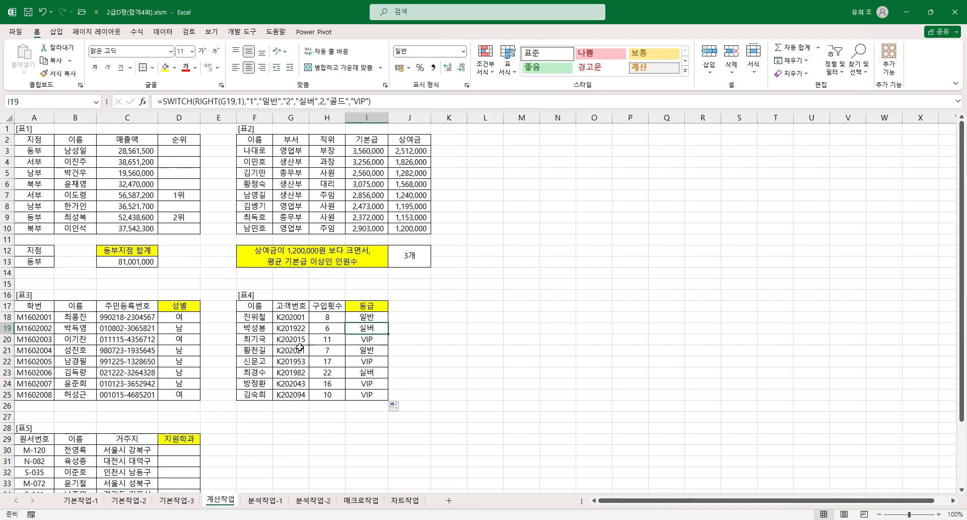
left_click(361, 337)
left_click(365, 352)
left_click(376, 362)
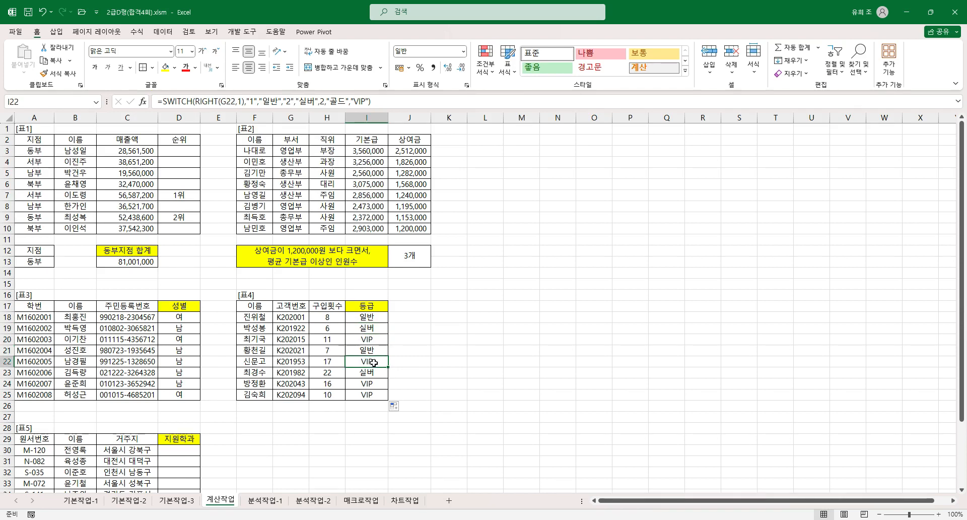
left_click(369, 373)
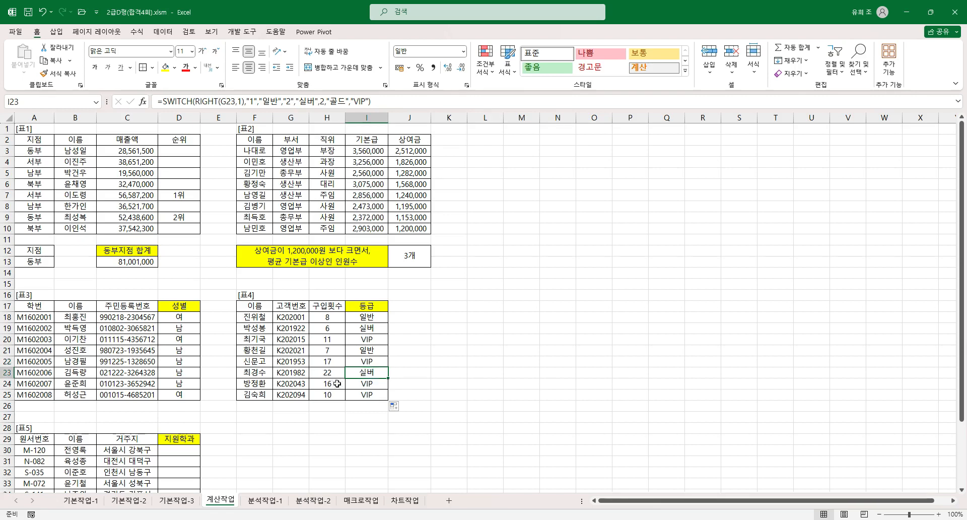
left_click(370, 384)
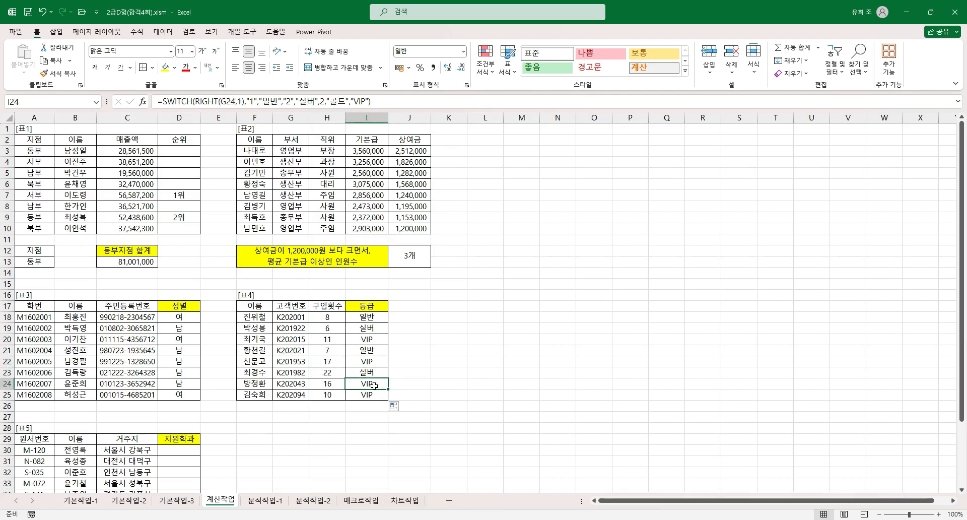
left_click(387, 392)
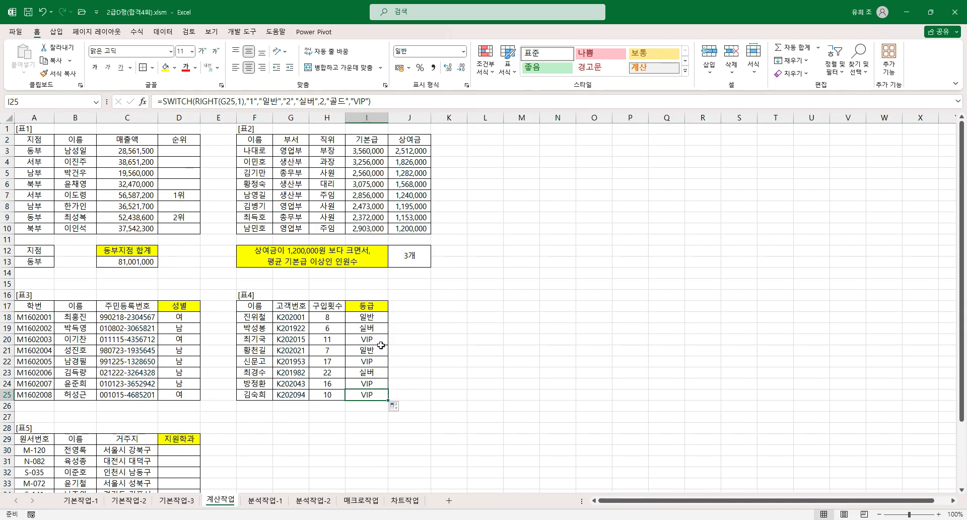
Change the third comparison value in the I18 formula to 3 and refill the 등급 column down to I25
left_click(375, 321)
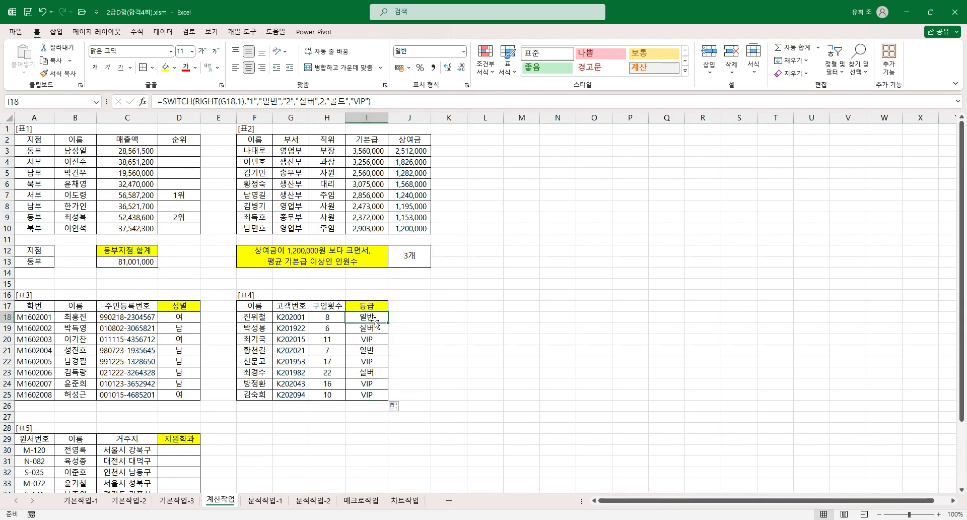
double_click(320, 102)
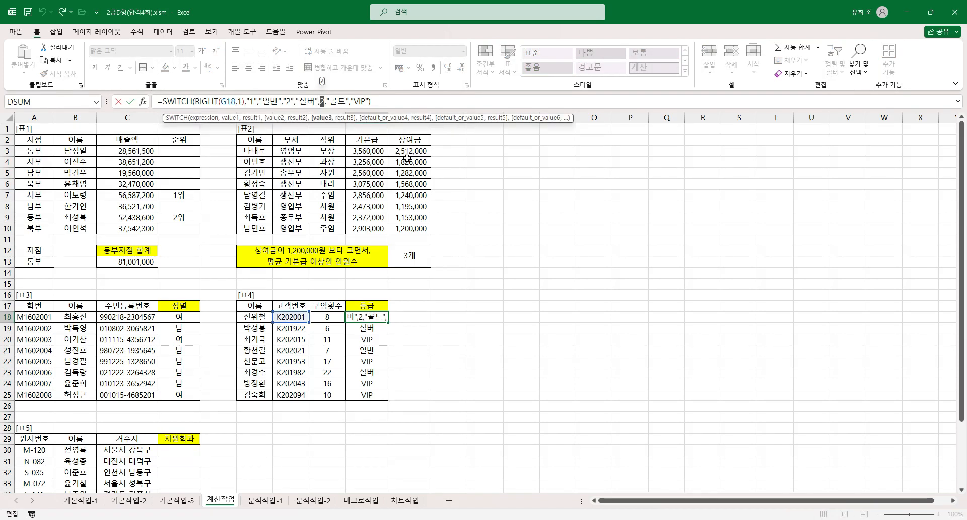
key("Return")
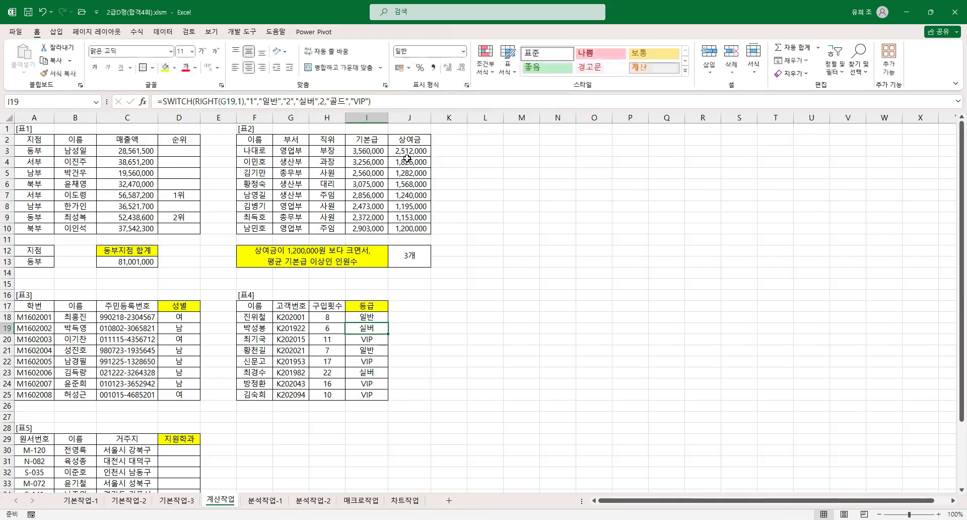
left_click(384, 318)
double_click(390, 324)
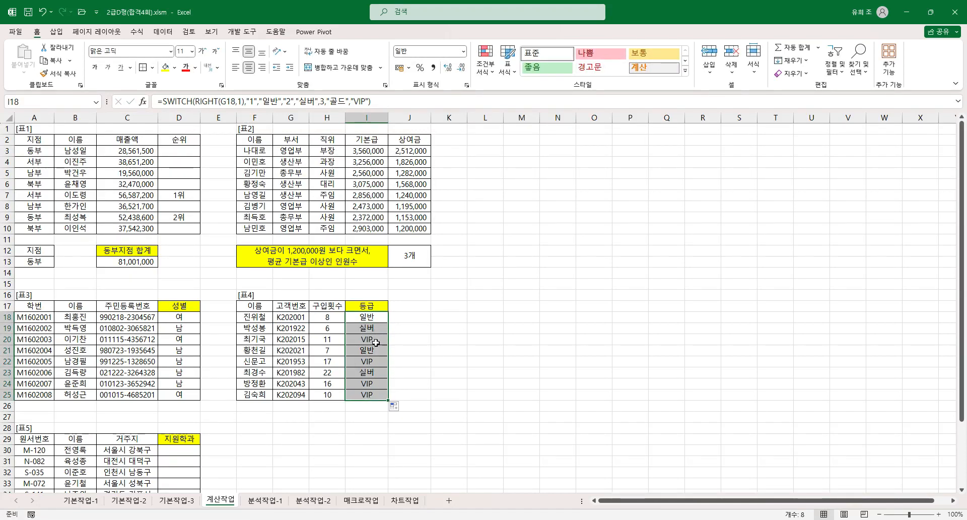
Turn the third SWITCH comparison value in I18 into the text "3" and refill the formula down to I25
left_click(372, 315)
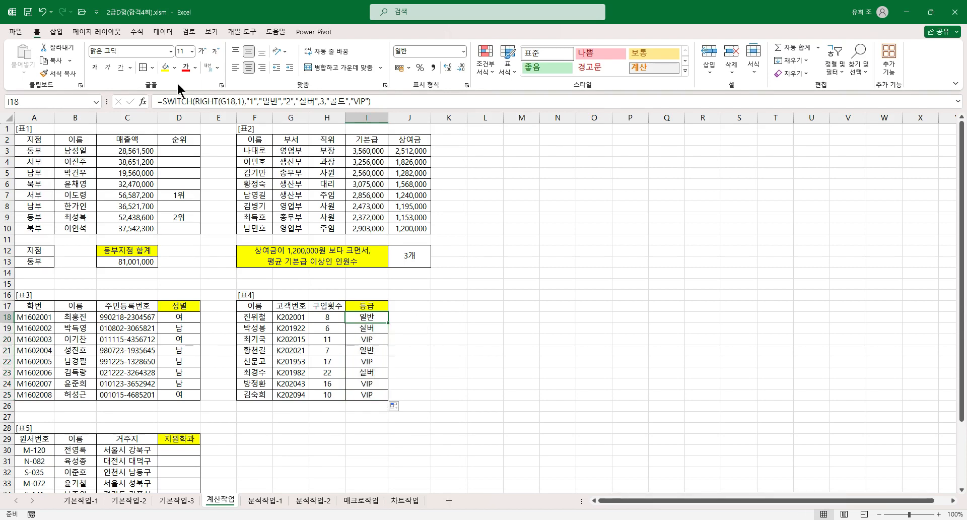
left_click(142, 101)
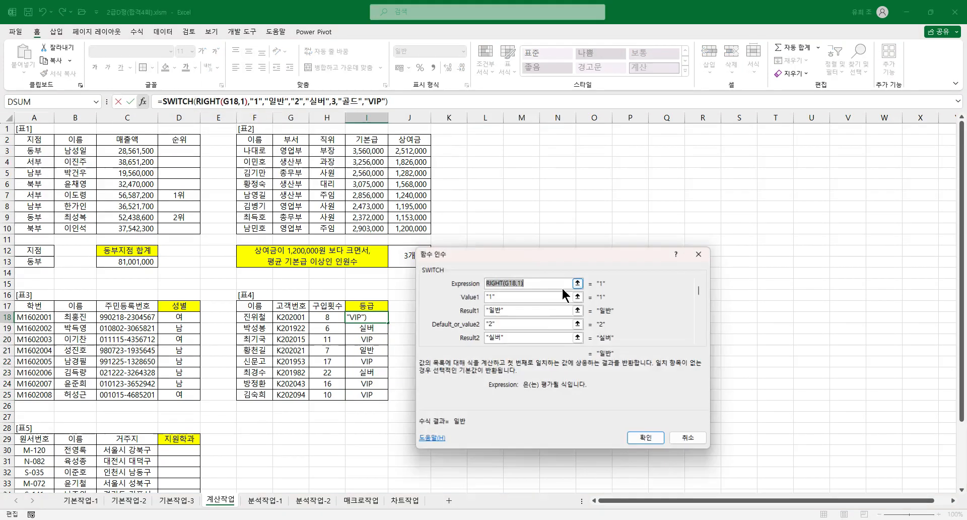
left_click(524, 336)
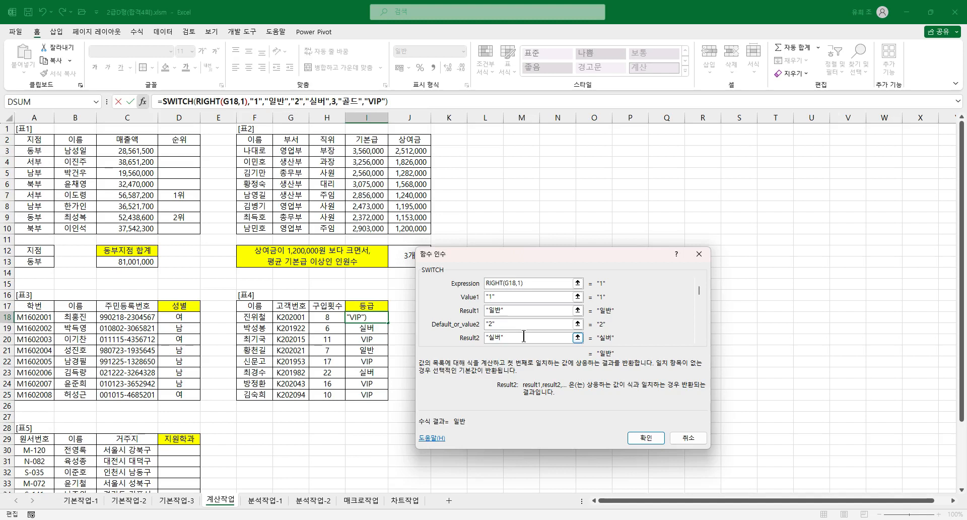
key("Tab")
left_click(500, 338)
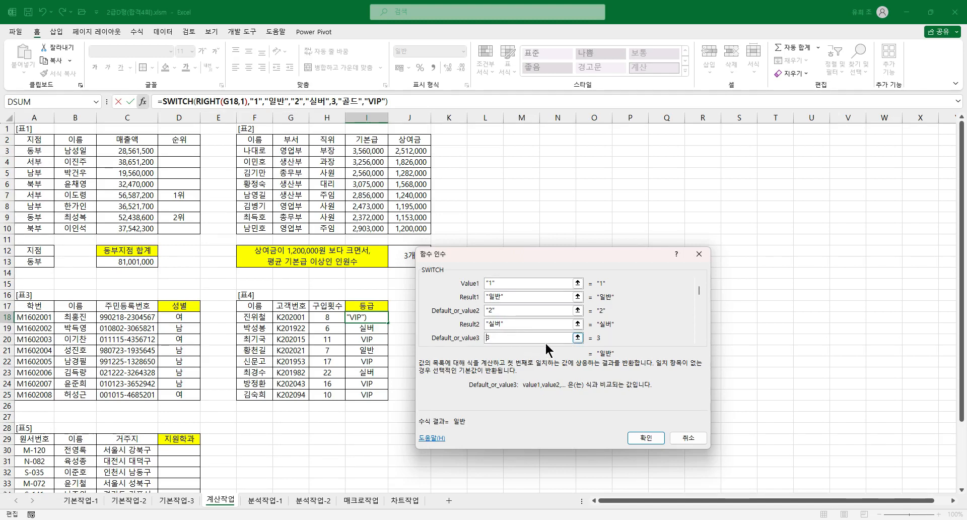
type("\"")
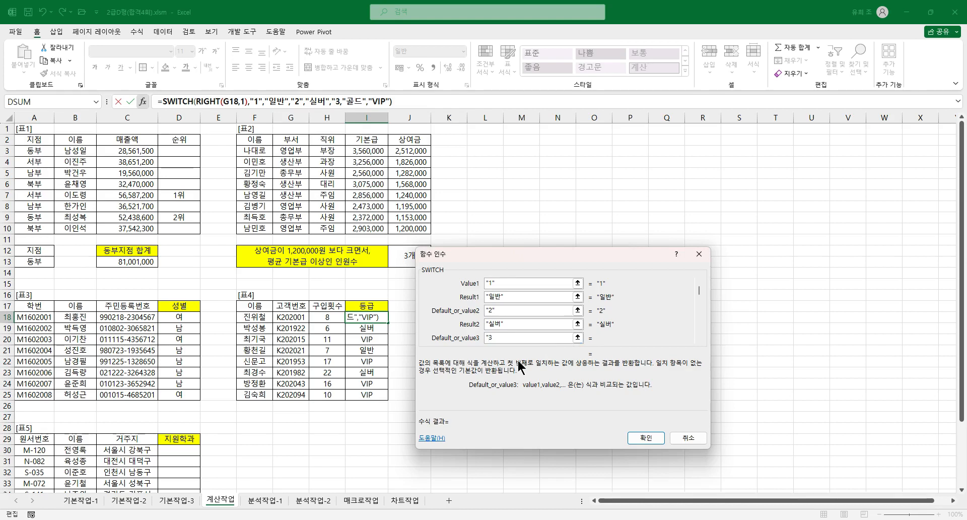
left_click(504, 338)
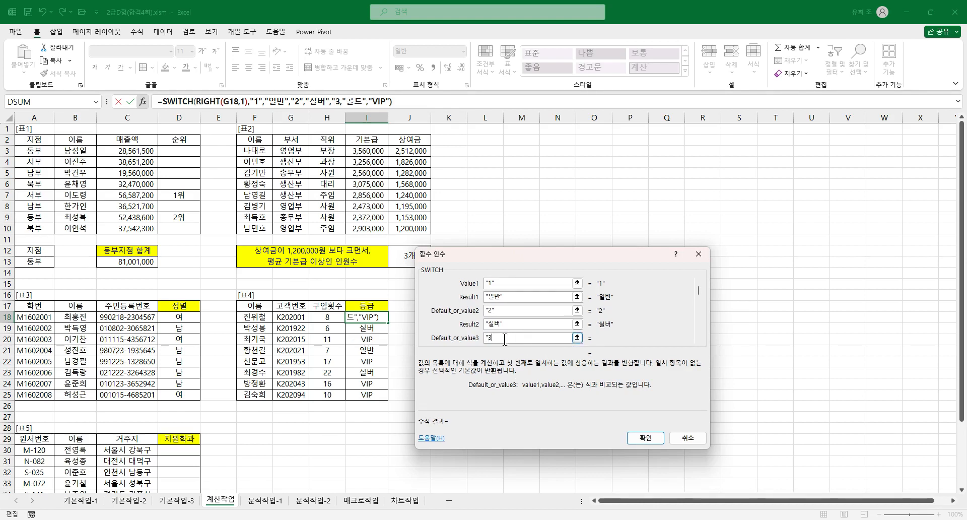
type("\"")
left_click(535, 322)
left_click(527, 337)
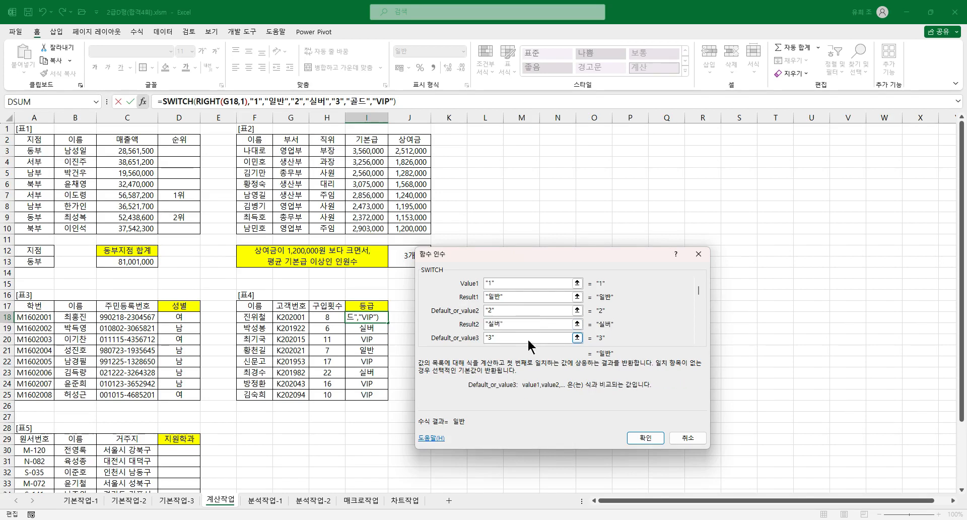
left_click(645, 437)
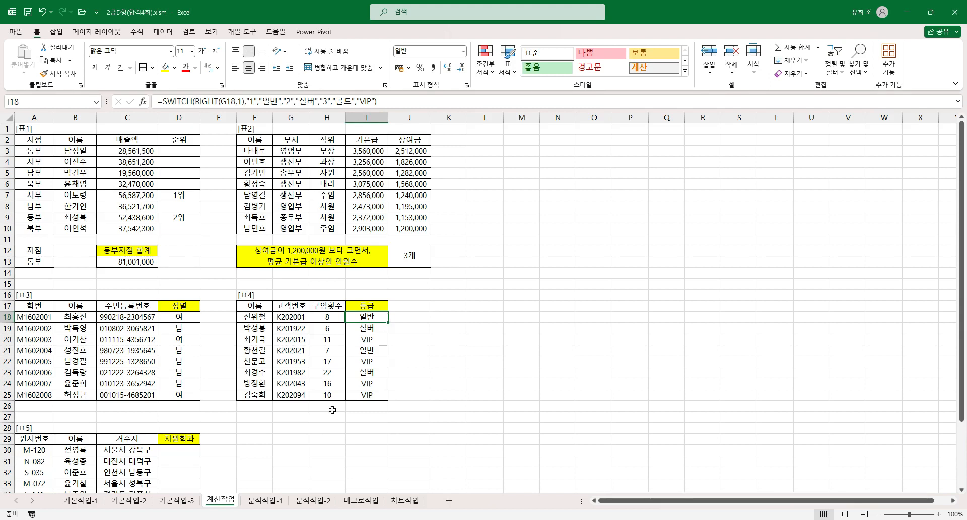
double_click(388, 325)
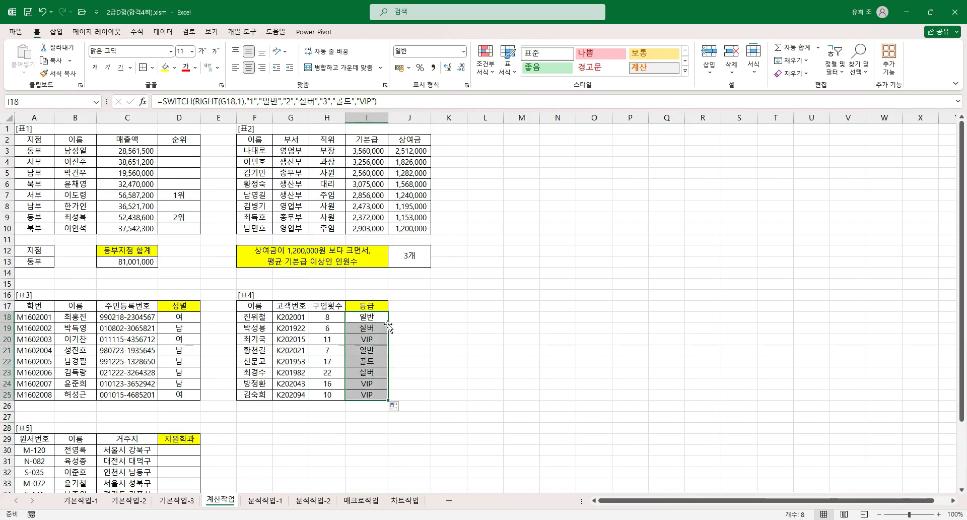
Compare the grades in rows 22, 24 and 25 with their customer numbers and review the formula in I18
left_click(290, 363)
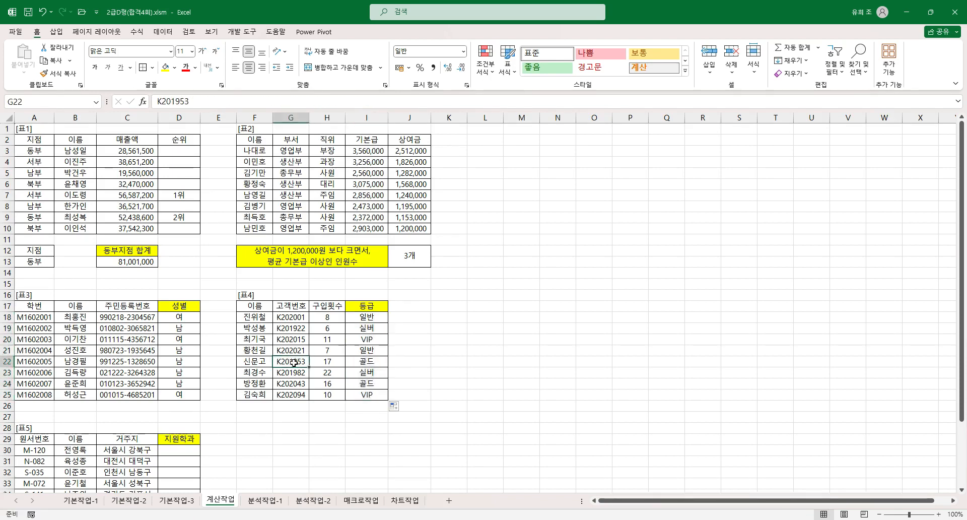
left_click(374, 362)
left_click(377, 387)
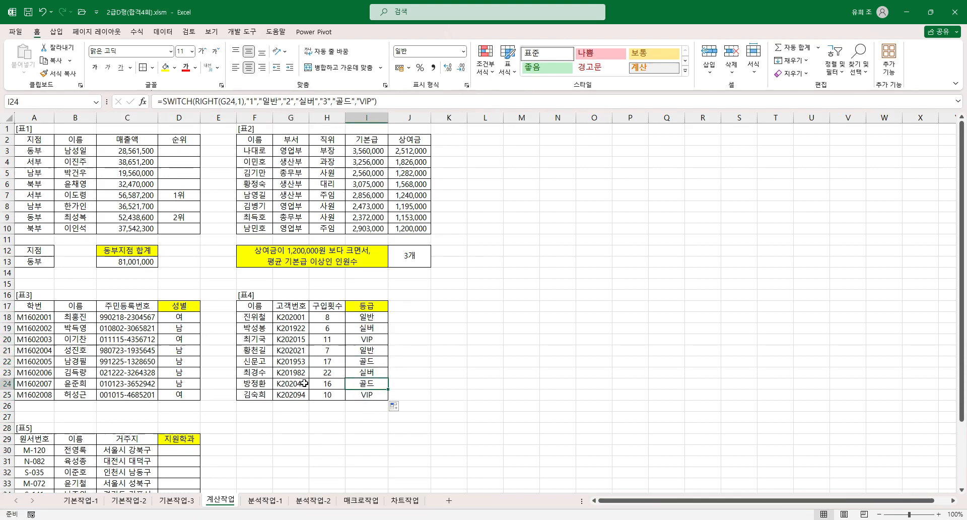
left_click(380, 395)
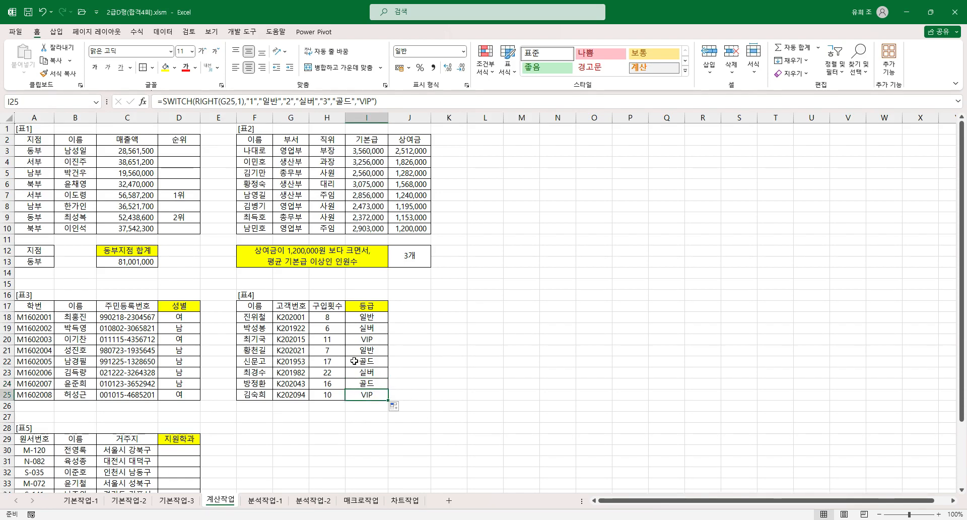
left_click(376, 318)
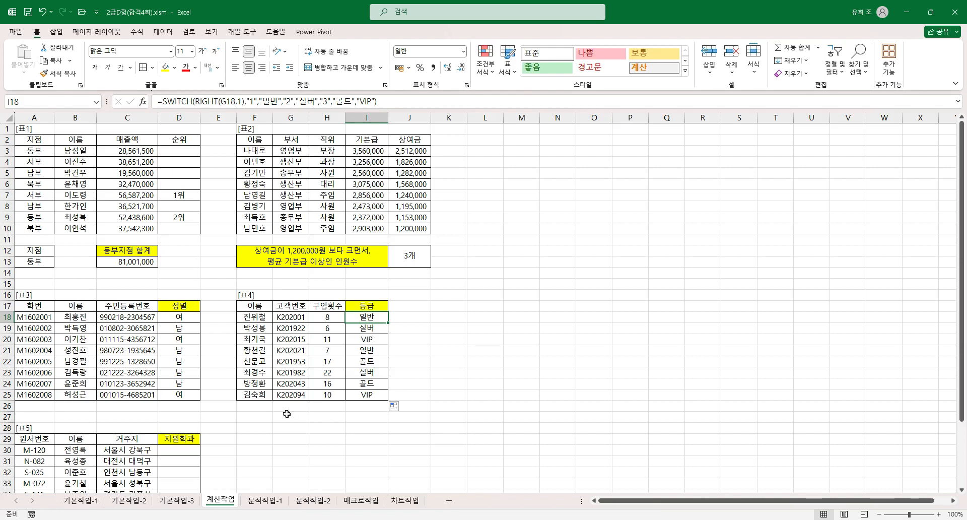
Examine the empty 지원학과 column of 표5 and the department code table in B39:D40
scroll(207, 376, "down", 5)
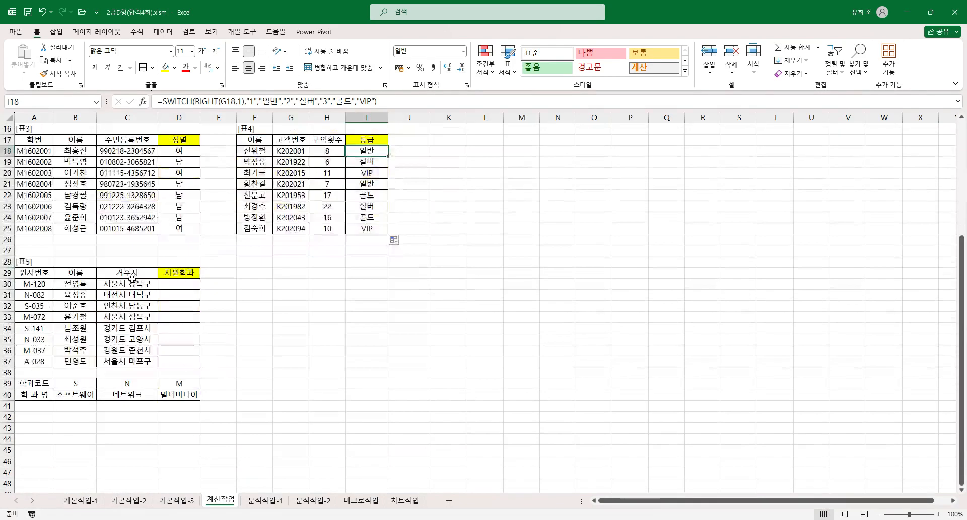
left_click(177, 287)
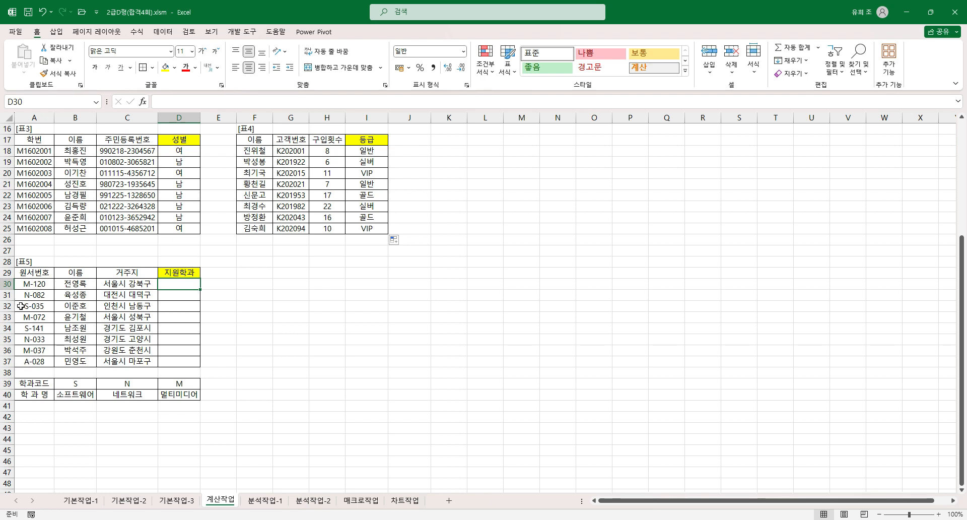
scroll(81, 385, "down", 2)
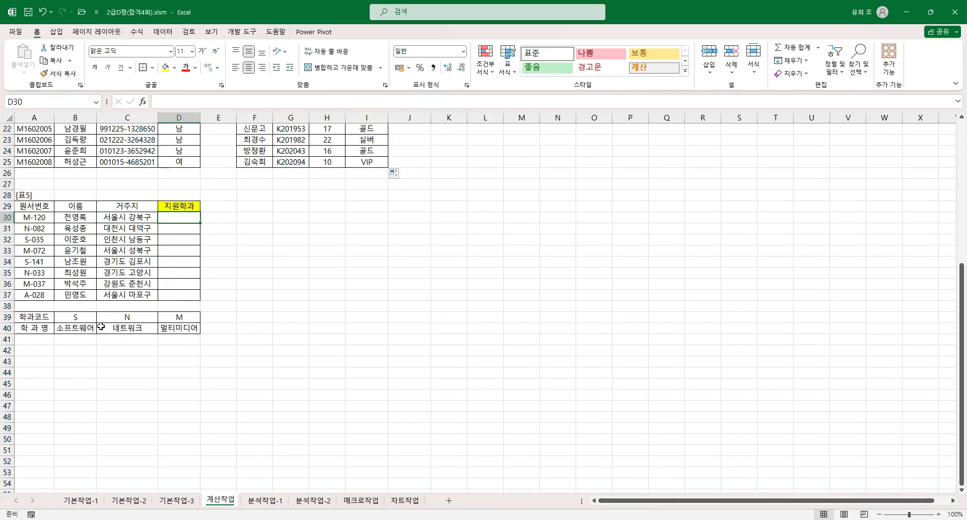
left_click_drag(75, 318, 178, 324)
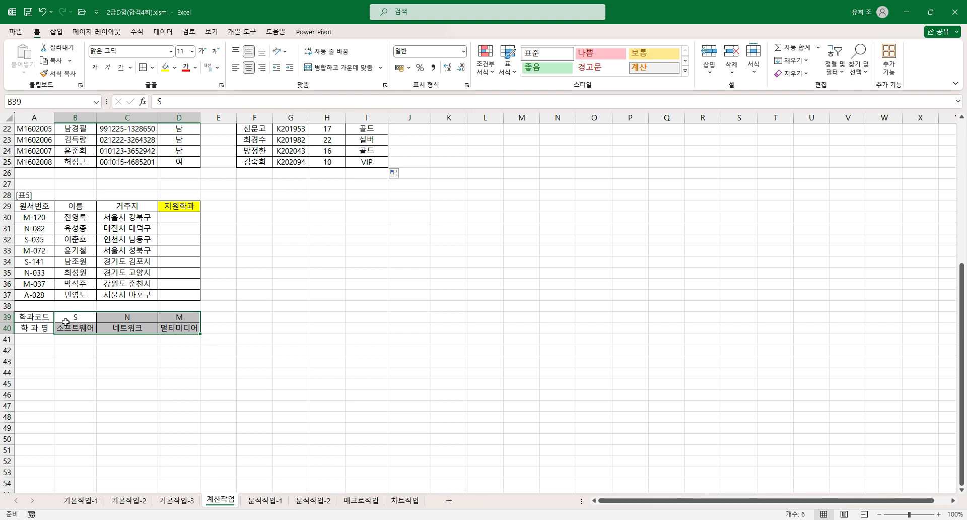
left_click_drag(64, 323, 183, 330)
left_click(79, 317)
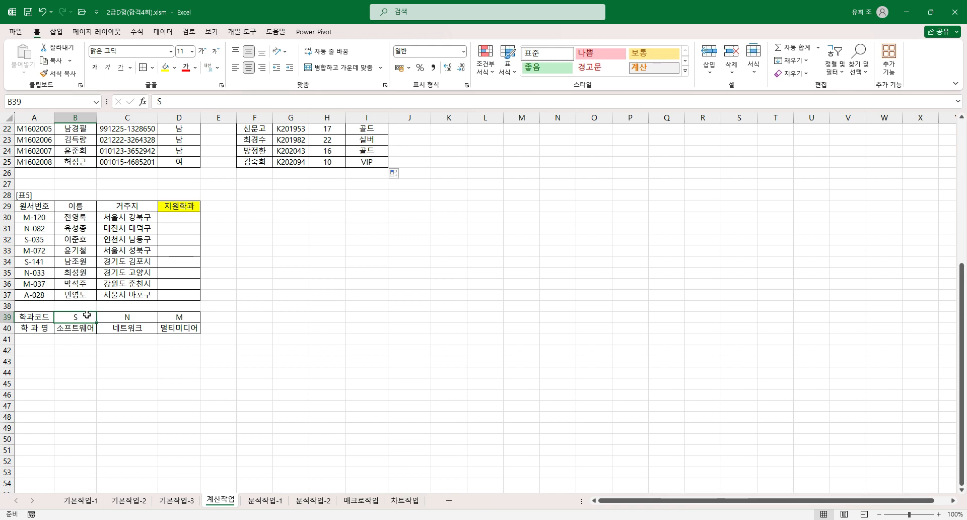
Start an HLOOKUP formula in D30 with LEFT(A30,1) as the lookup value
left_click(189, 220)
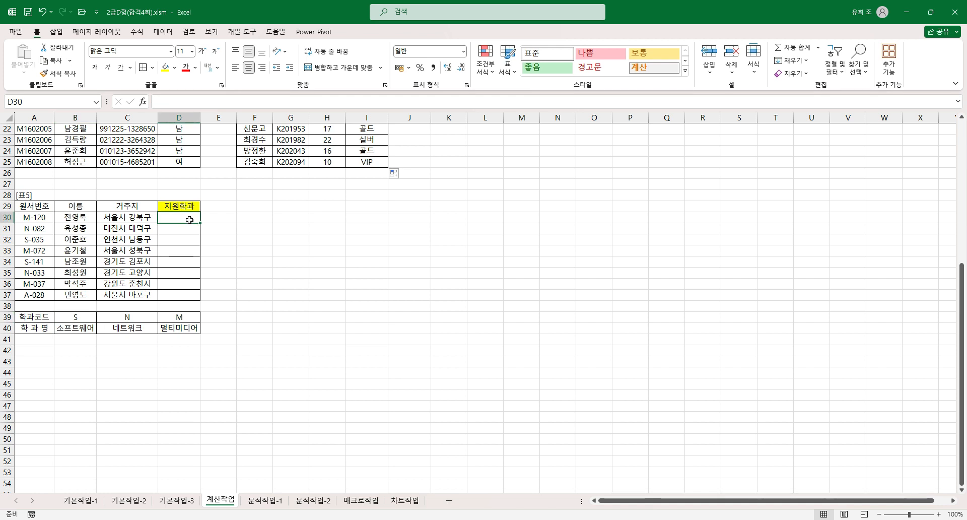
type("=")
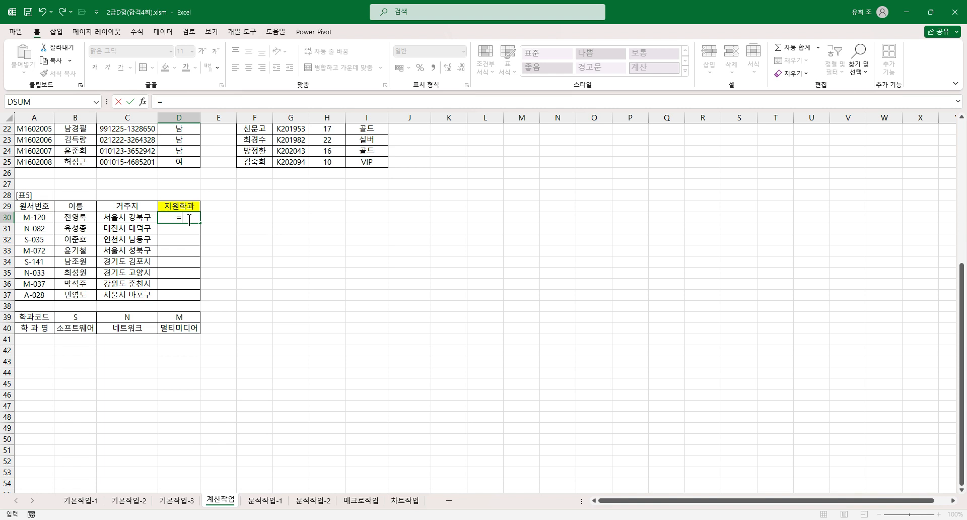
type("hlookup")
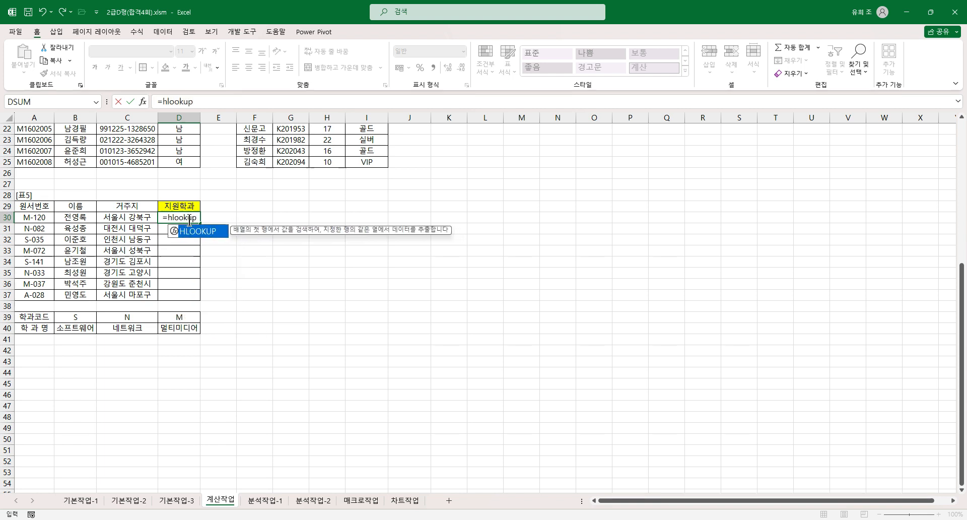
key("ctrl+a")
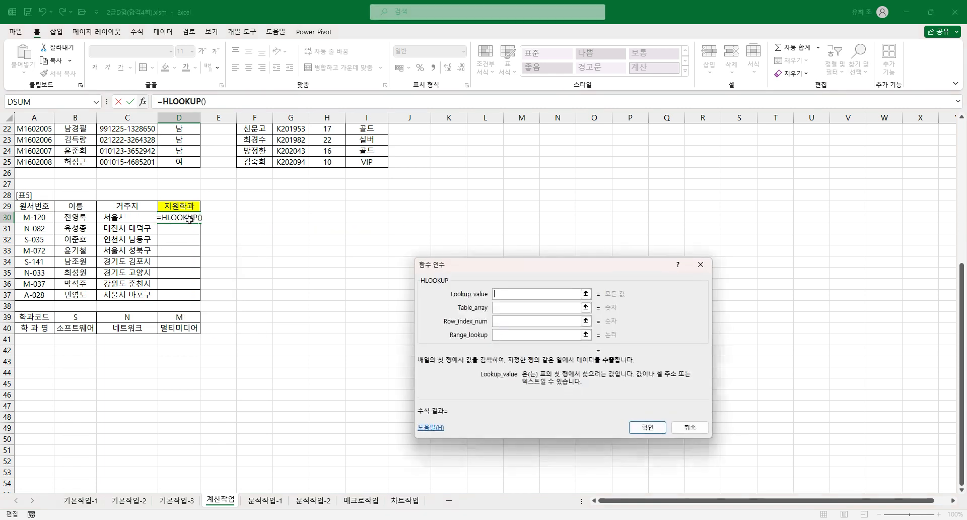
left_click_drag(359, 218, 334, 201)
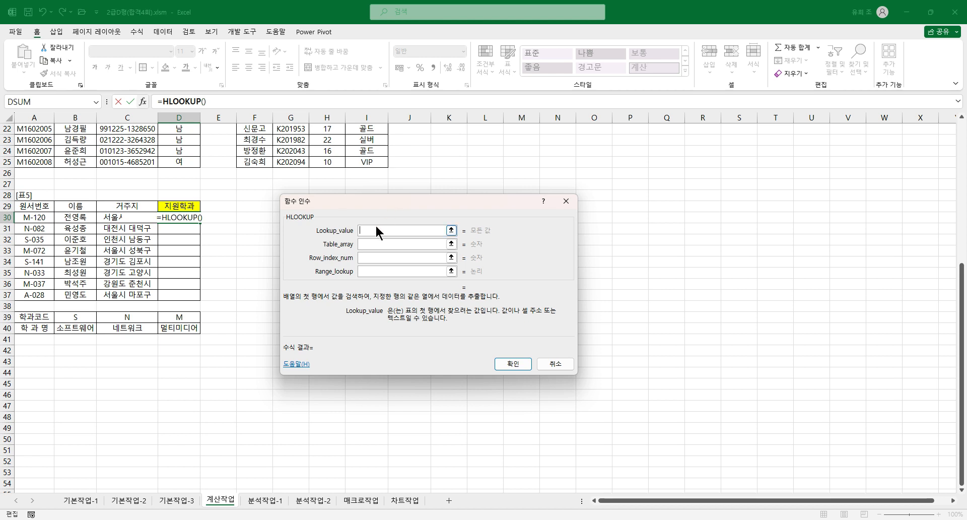
type("le")
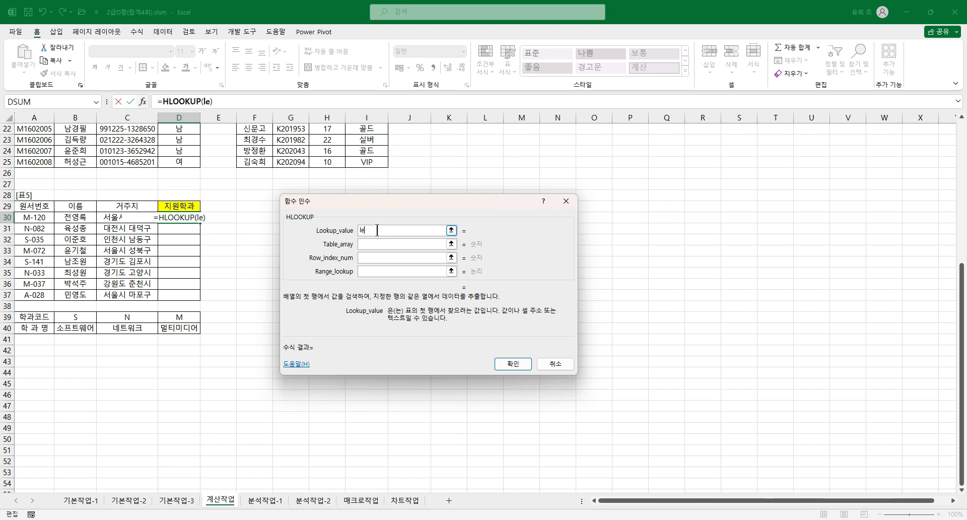
type("ft(")
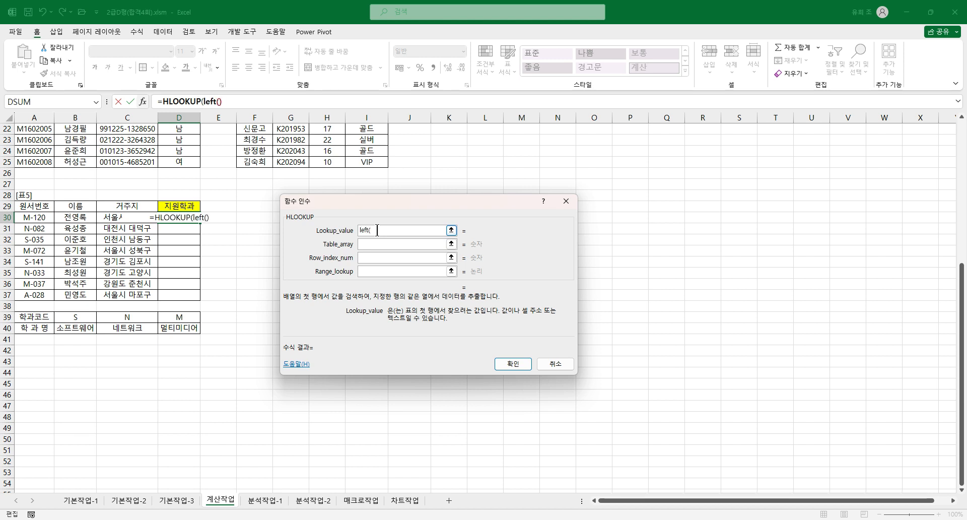
left_click(40, 218)
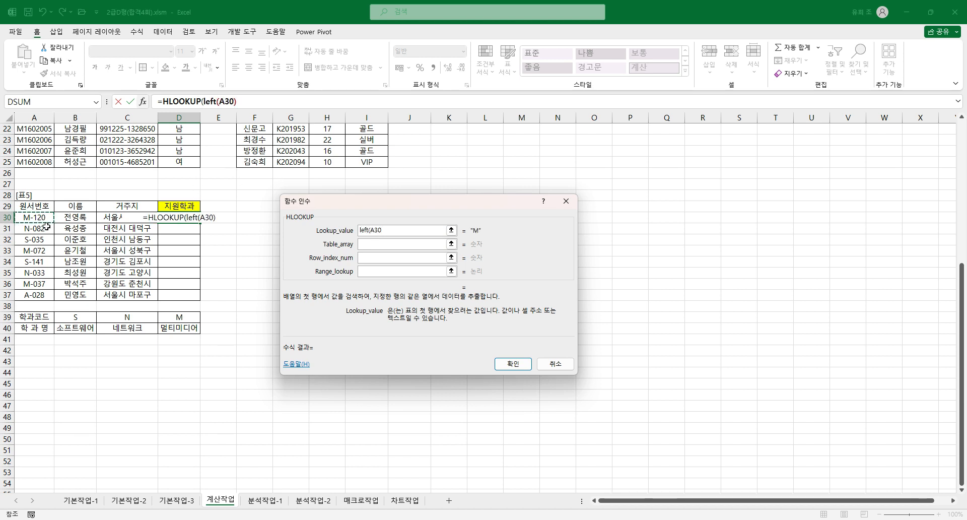
type(",1)")
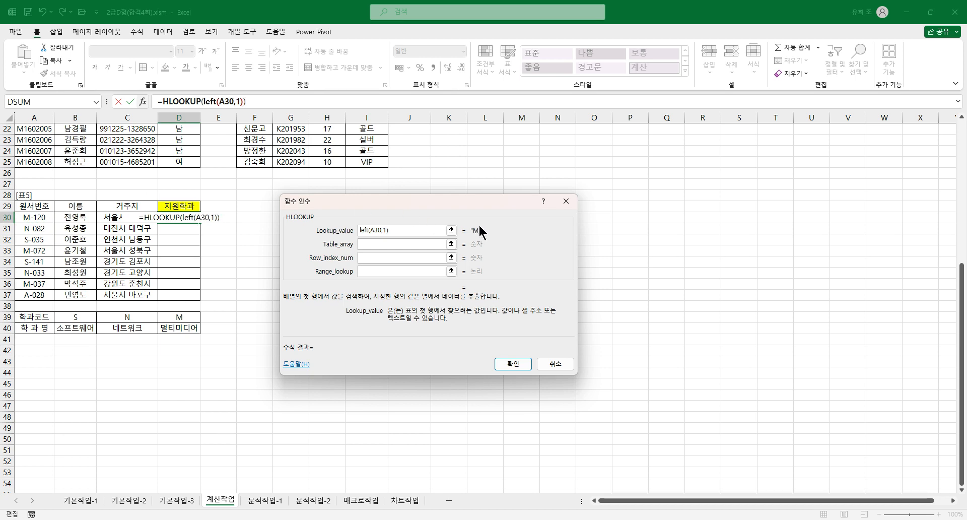
Set the HLOOKUP table array to the department code table as the absolute range $B$39:$D$40
left_click(362, 243)
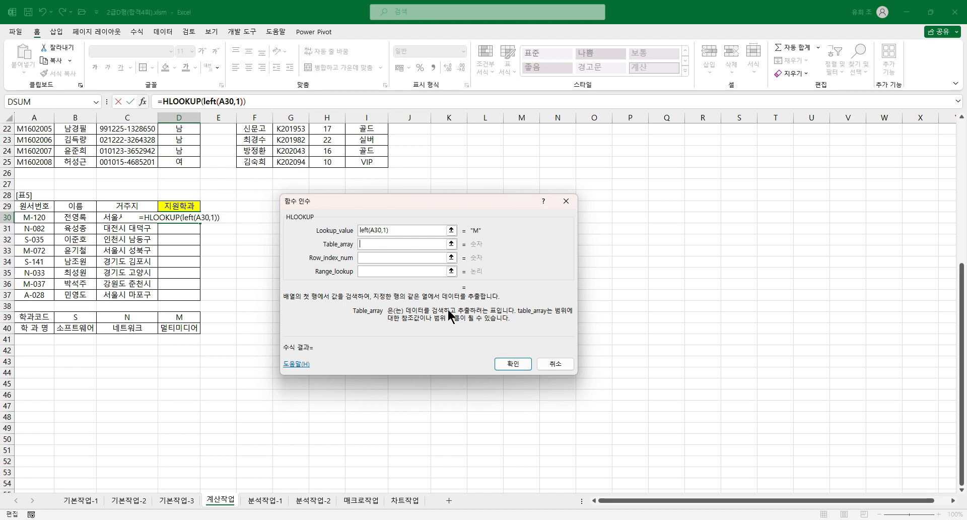
left_click(73, 315)
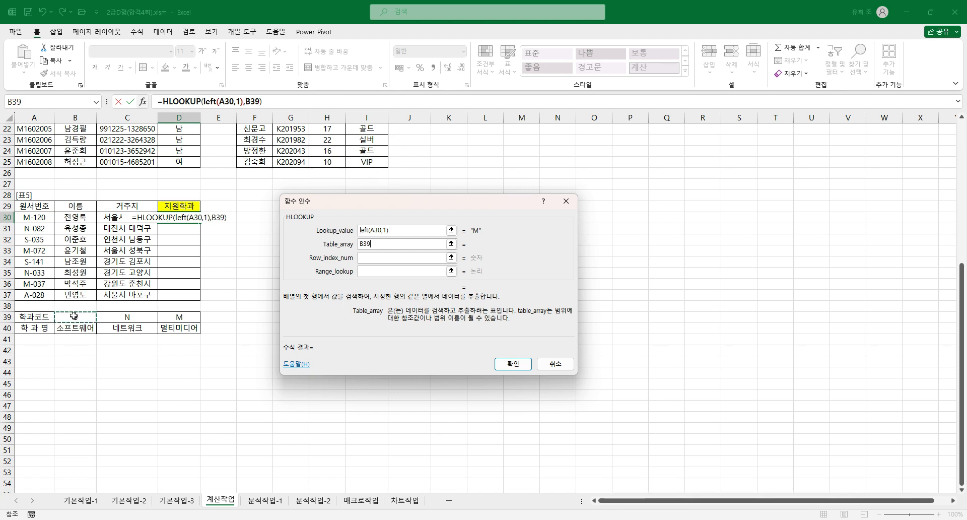
left_click_drag(73, 316, 199, 332)
left_click(199, 331)
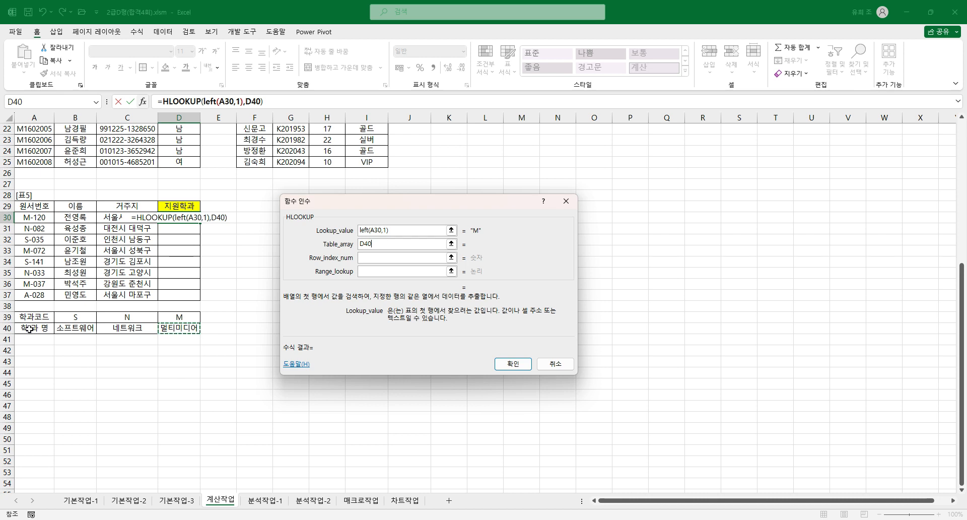
left_click_drag(58, 319, 199, 331)
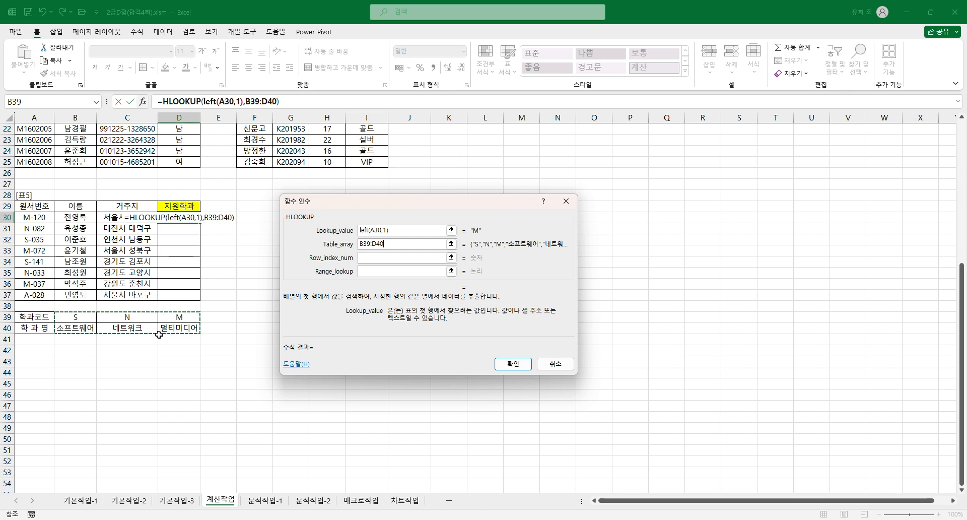
key("F4")
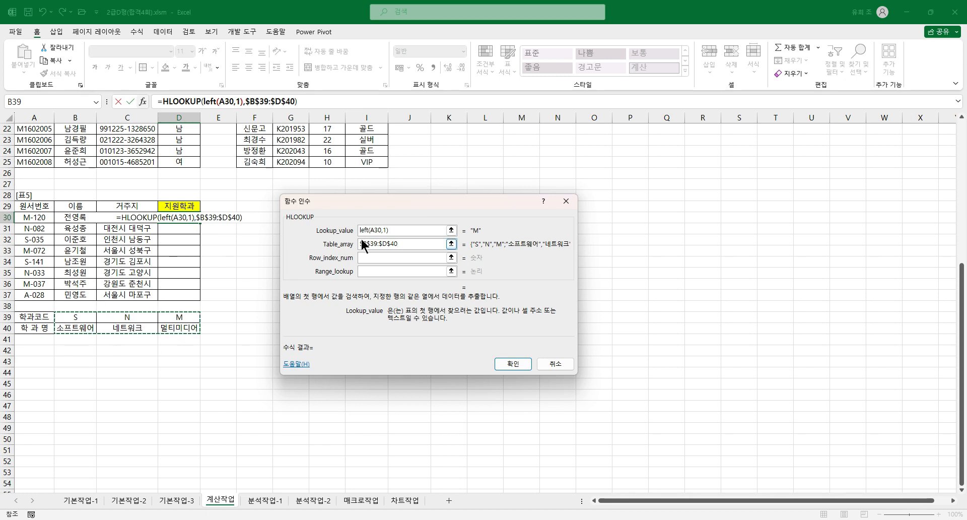
Complete the HLOOKUP with row index 2 and range lookup 0, and fill the formula down to D37
left_click(384, 257)
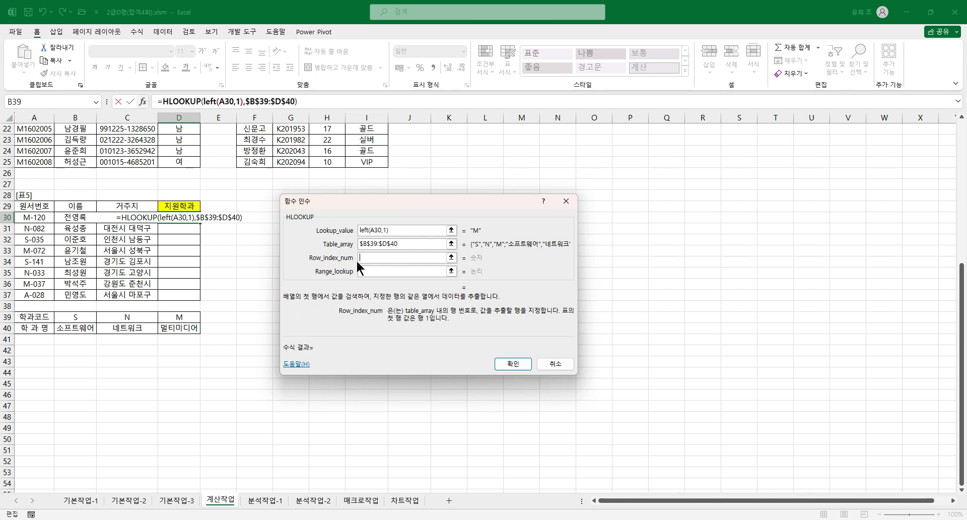
type("2")
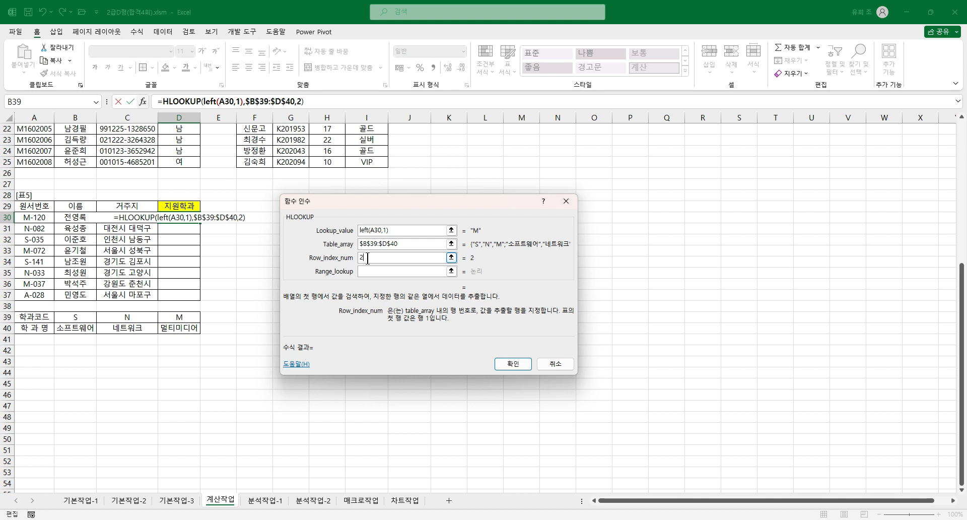
left_click(375, 271)
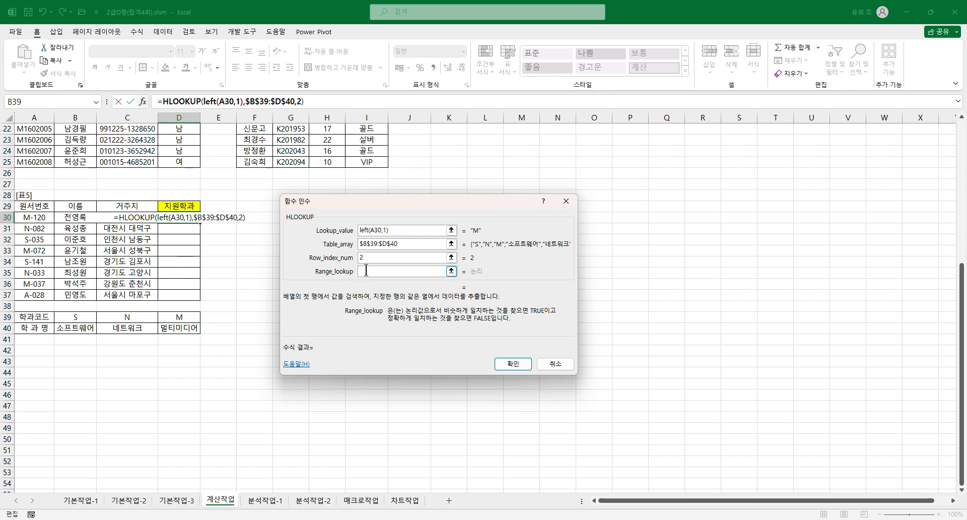
type("0")
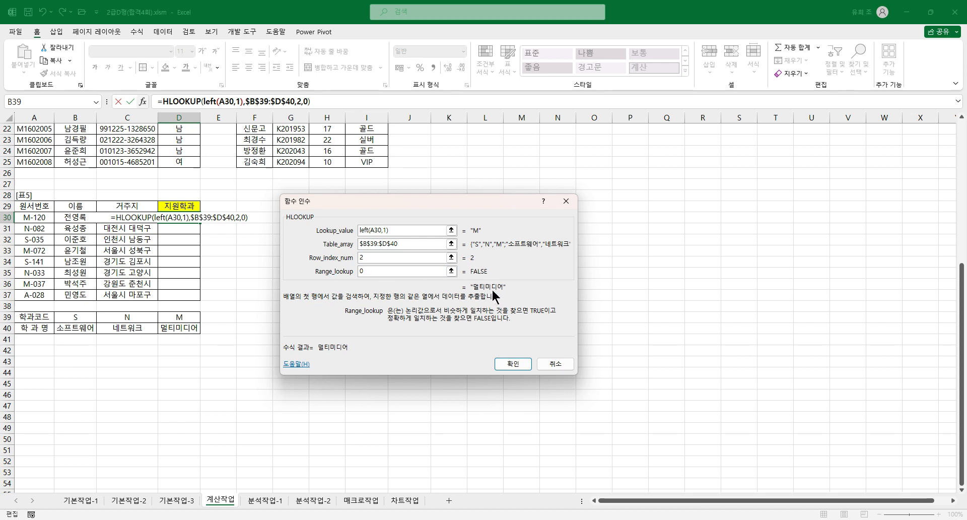
left_click(510, 362)
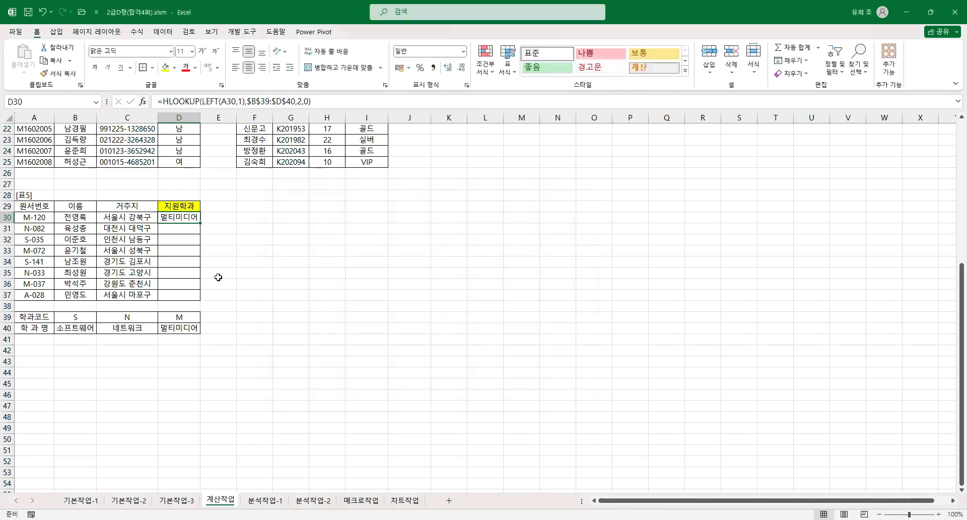
left_click_drag(200, 225, 180, 299)
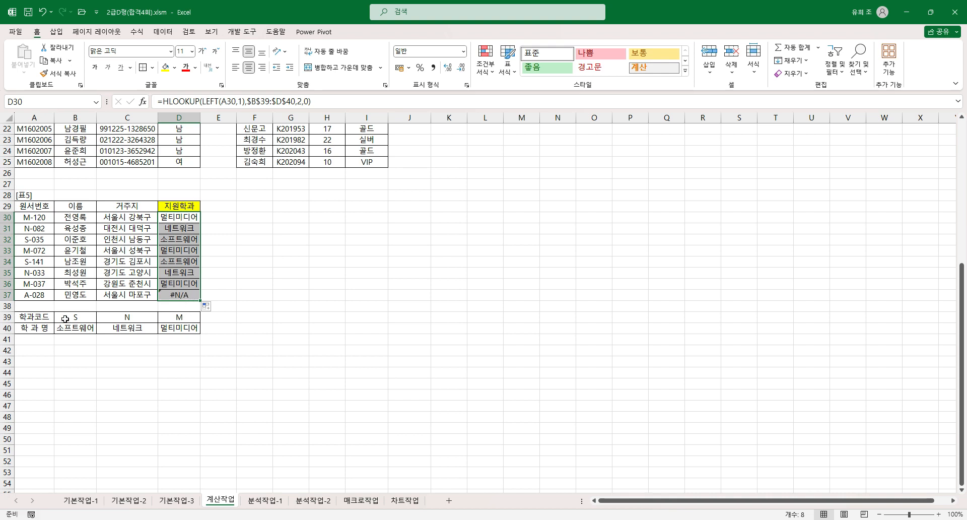
Inspect the HLOOKUP arguments in D37 for application number A-028
left_click(188, 296)
left_click(190, 101)
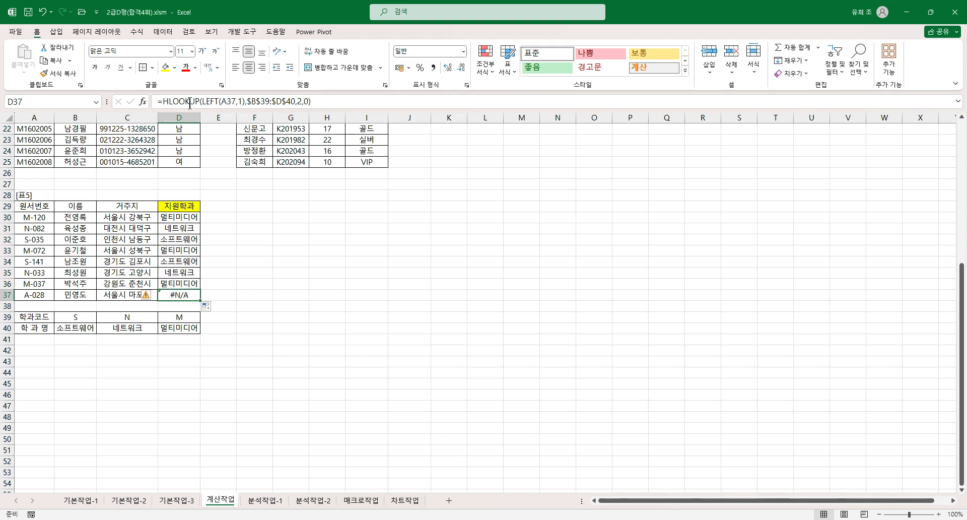
left_click(142, 103)
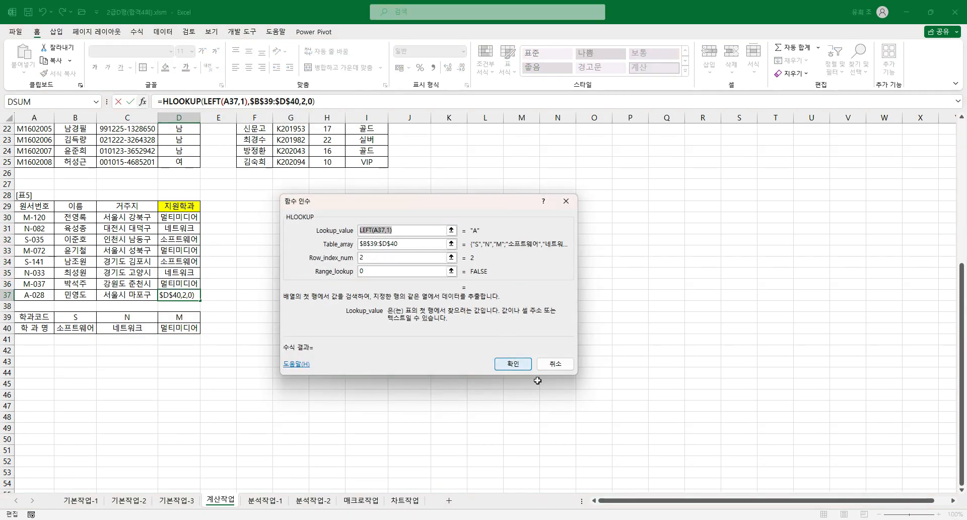
left_click(518, 361)
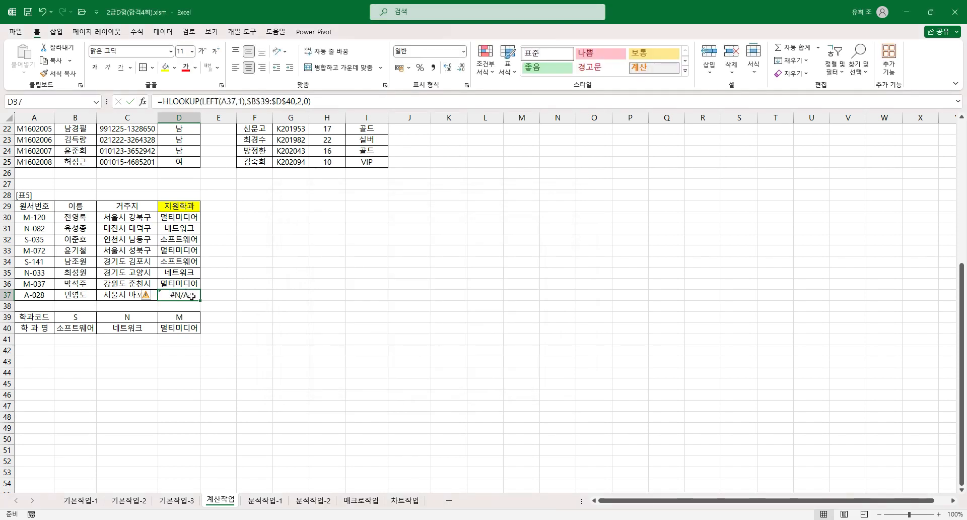
Wrap the HLOOKUP formula in D30 with IFERROR and open the IFERROR function arguments
left_click(190, 219)
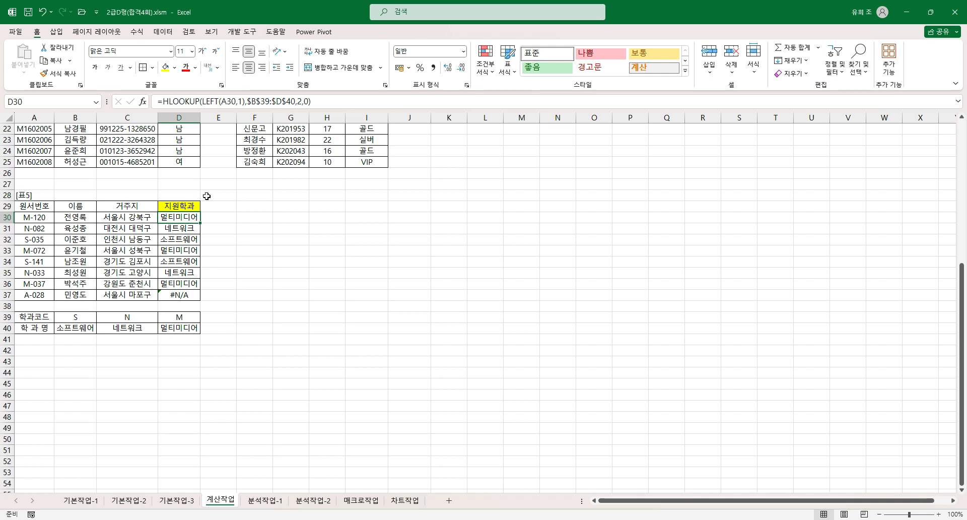
left_click(166, 102)
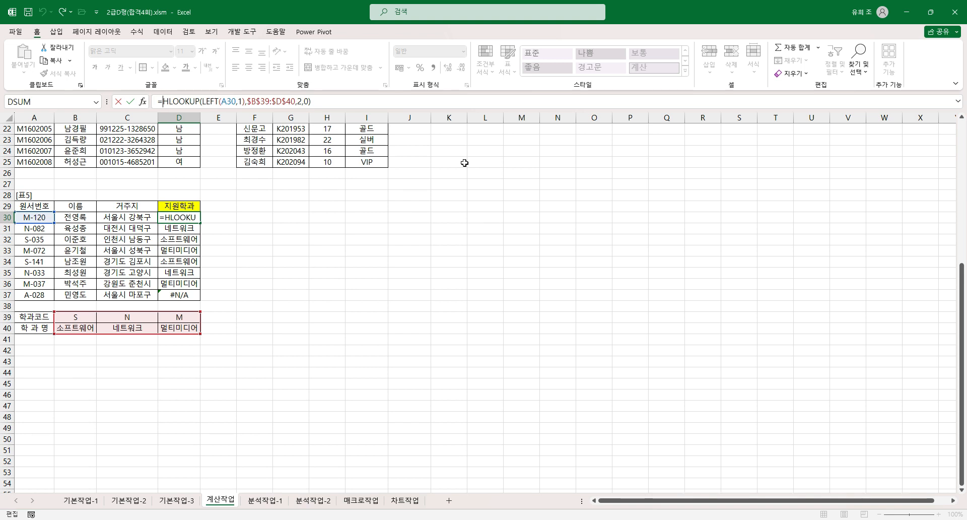
type("i")
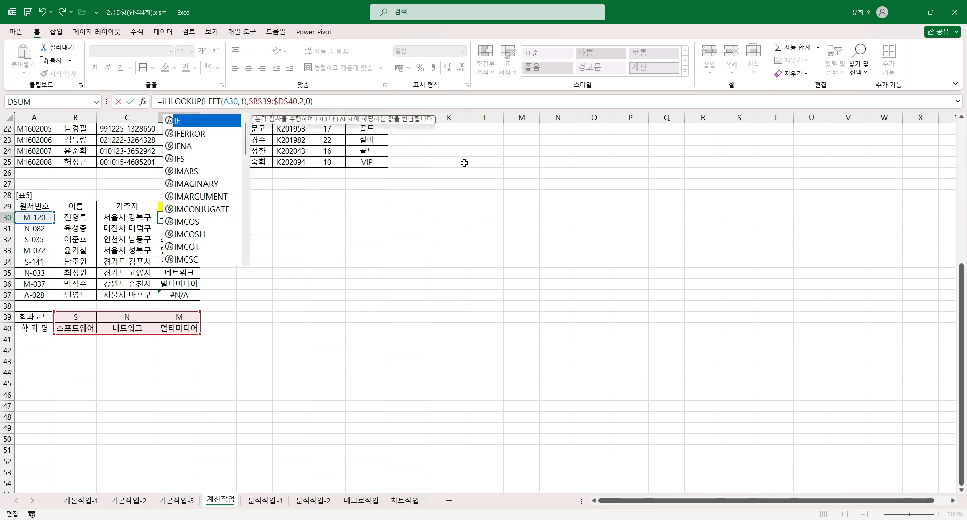
type("ferror")
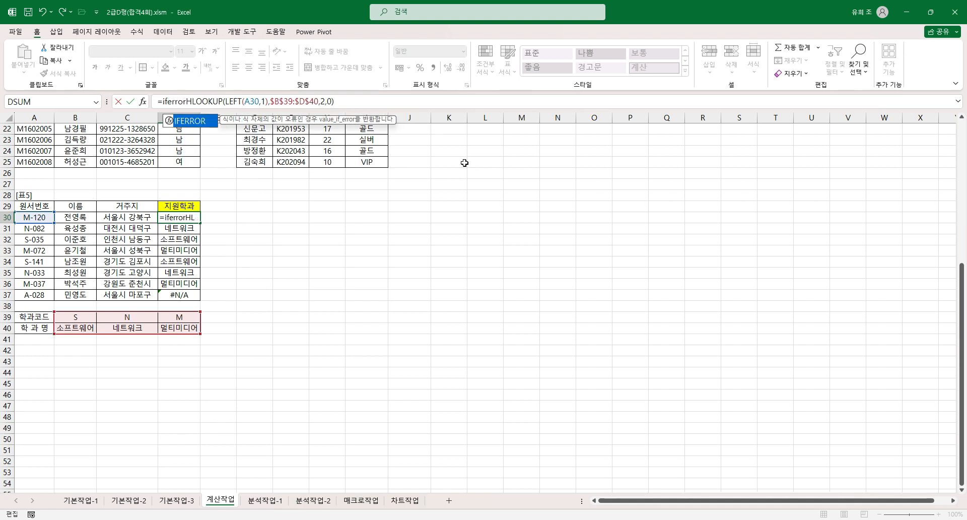
type("(")
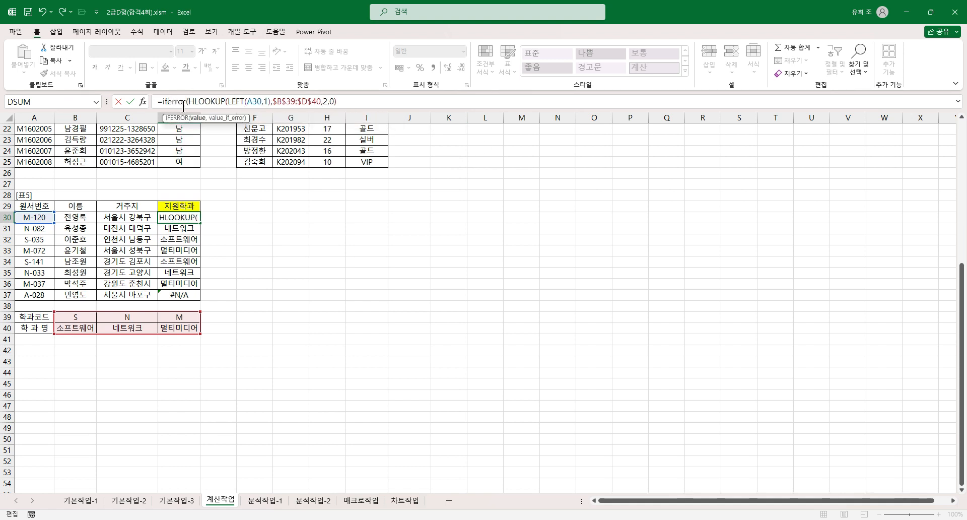
left_click(172, 100)
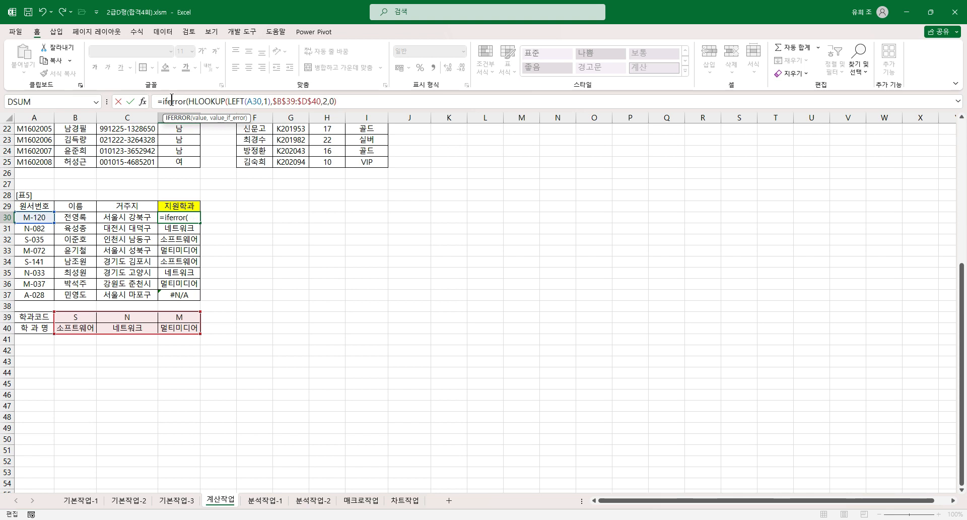
left_click(143, 102)
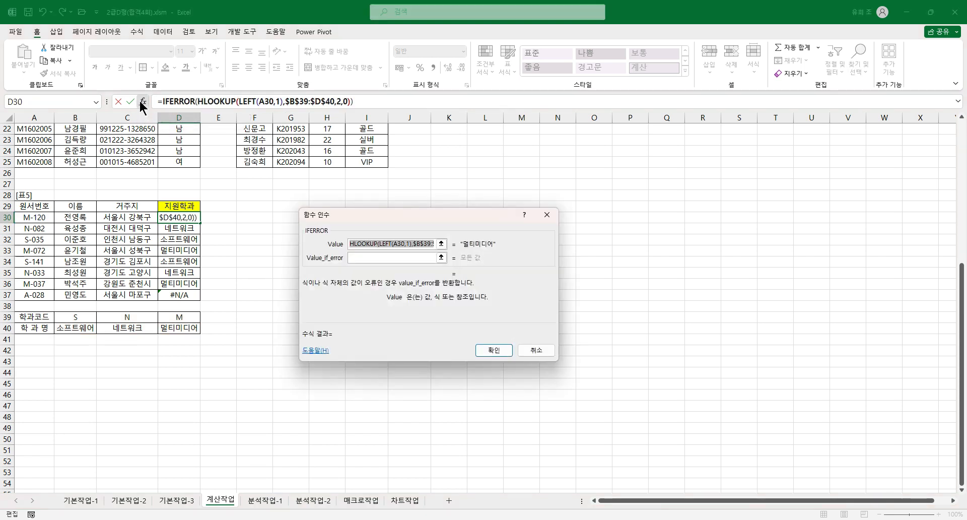
left_click_drag(442, 169, 456, 157)
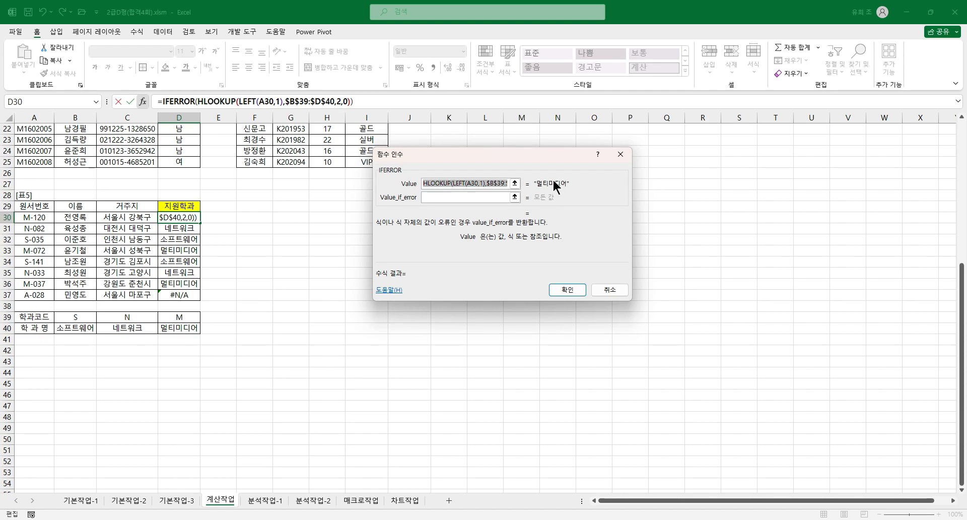
Set IFERROR's Value_if_error to "코드오류" in D30 and fill the formula down to D37
left_click(431, 196)
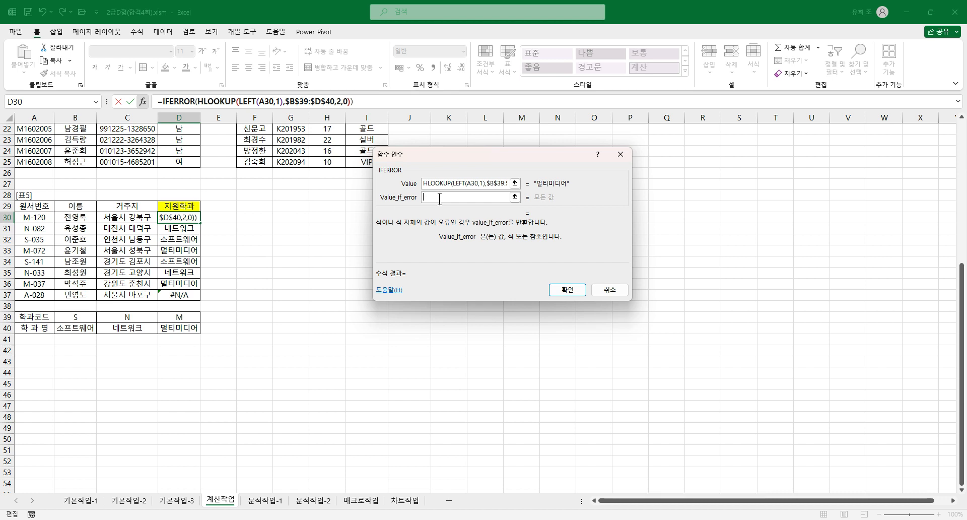
type("z")
key("BackSpace")
type("코드오류")
key("Tab")
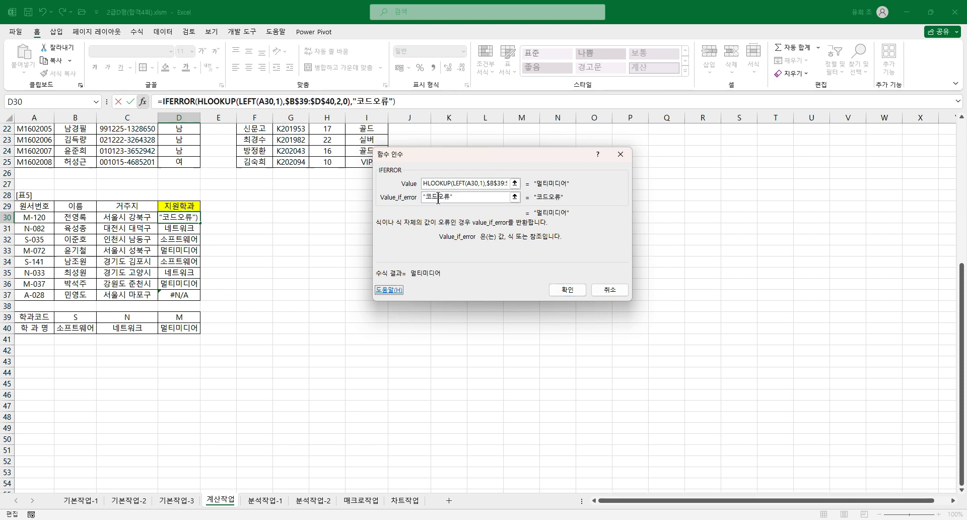
left_click(569, 290)
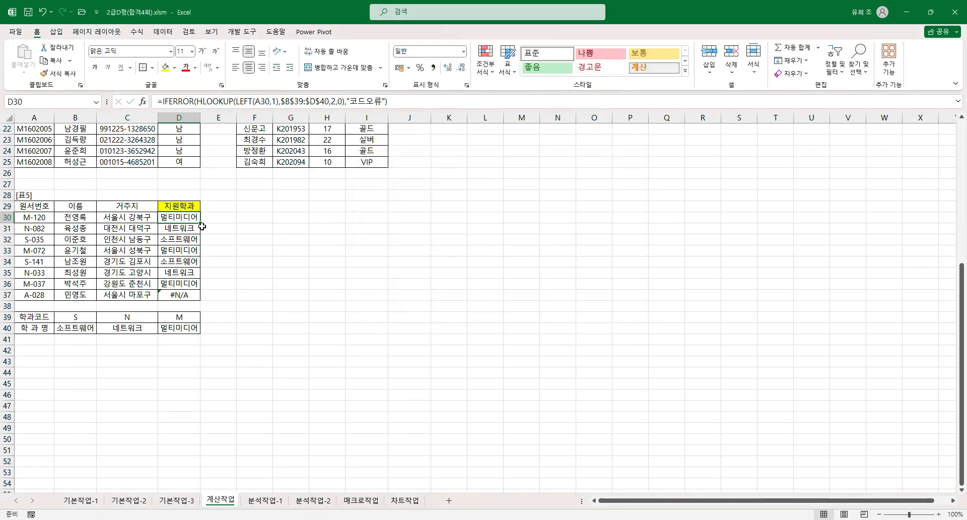
left_click_drag(200, 223, 201, 306)
Inspect the IFERROR arguments in D37 for application number A-028
left_click(192, 295)
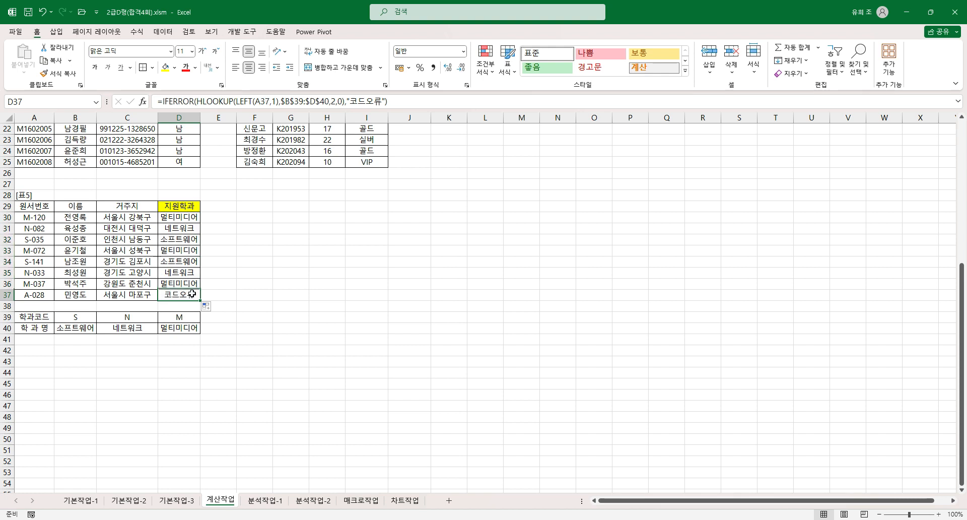
left_click(184, 101)
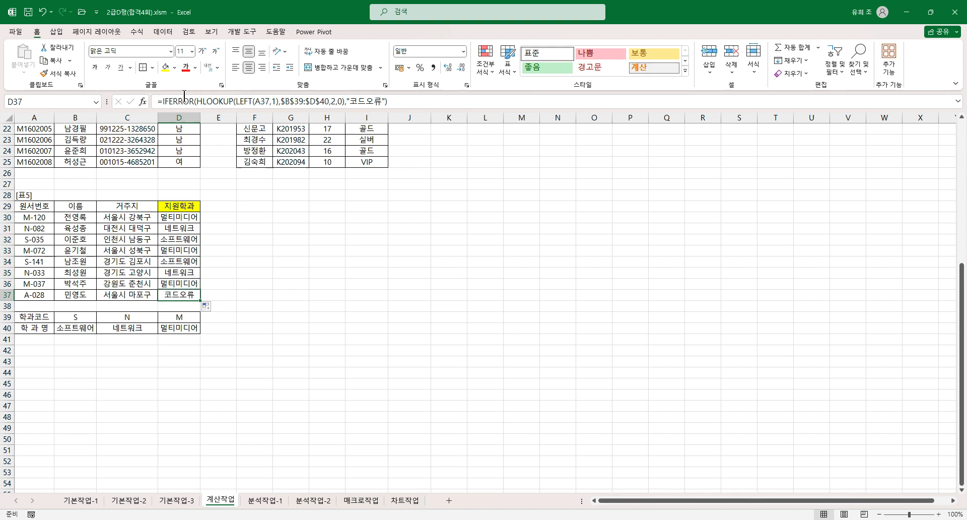
left_click(143, 101)
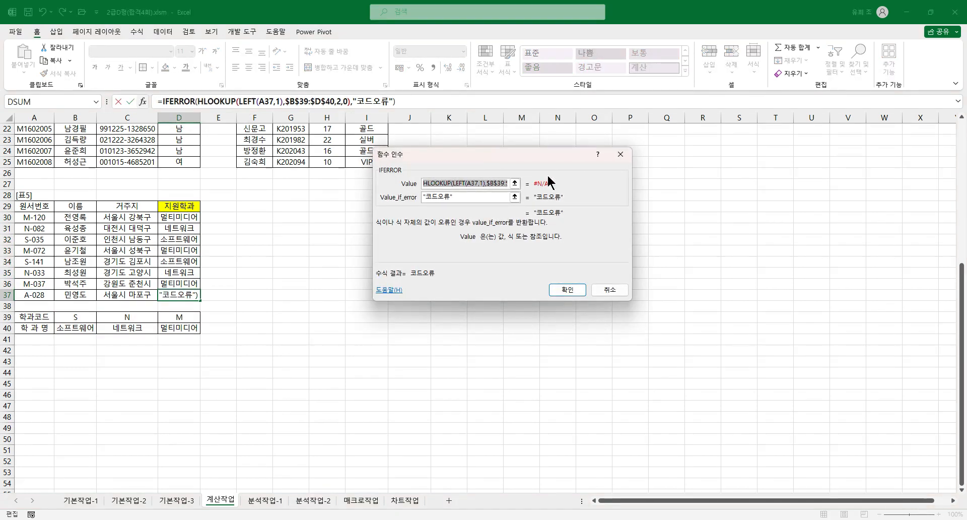
left_click(456, 196)
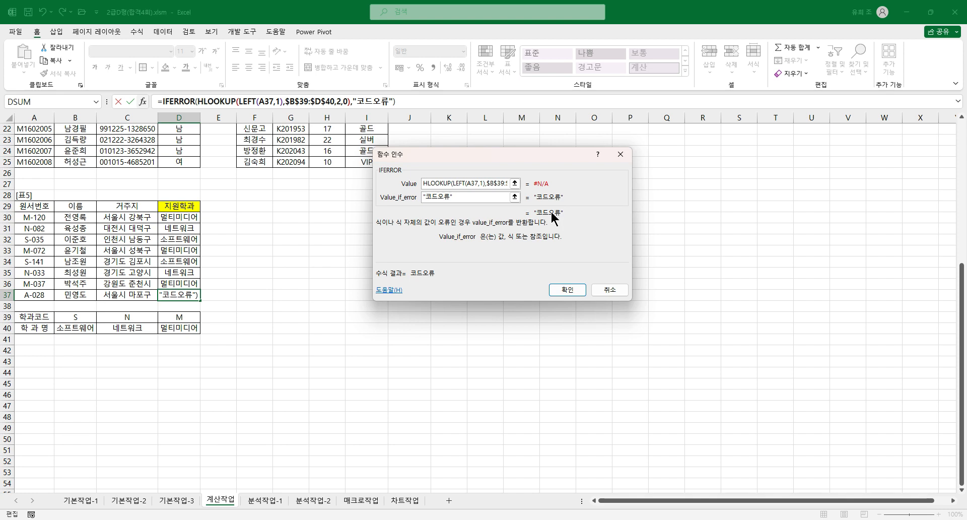
left_click(566, 290)
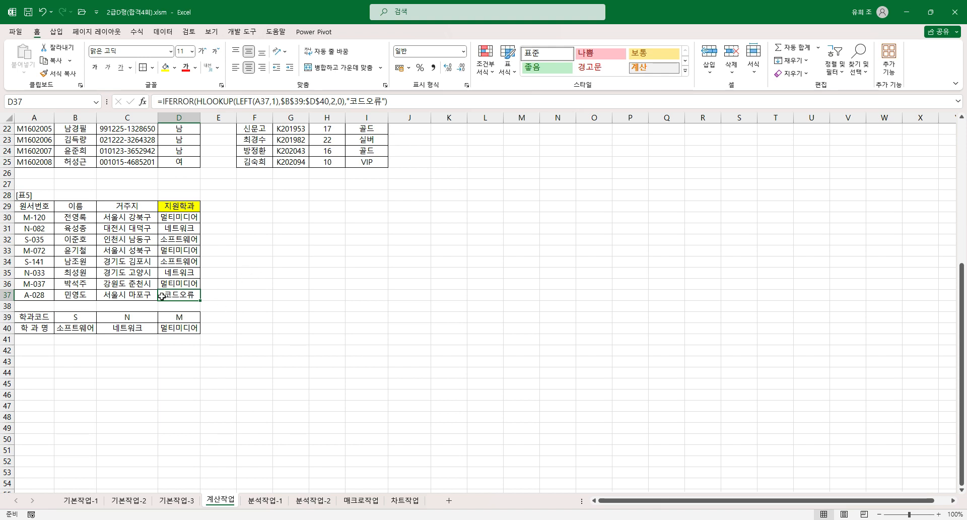
On the 분석작업-1 sheet, sort the grade table by 학과 in ascending order
left_click(272, 502)
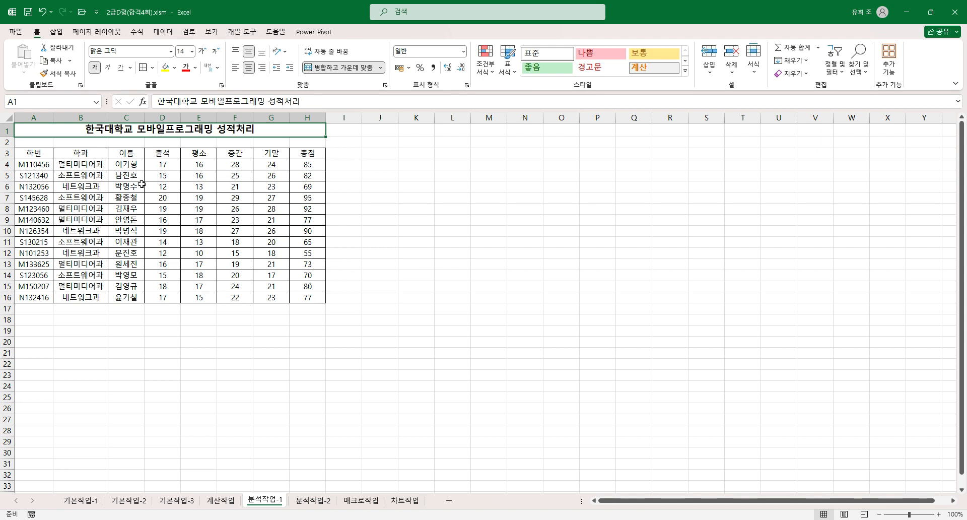
left_click(90, 155)
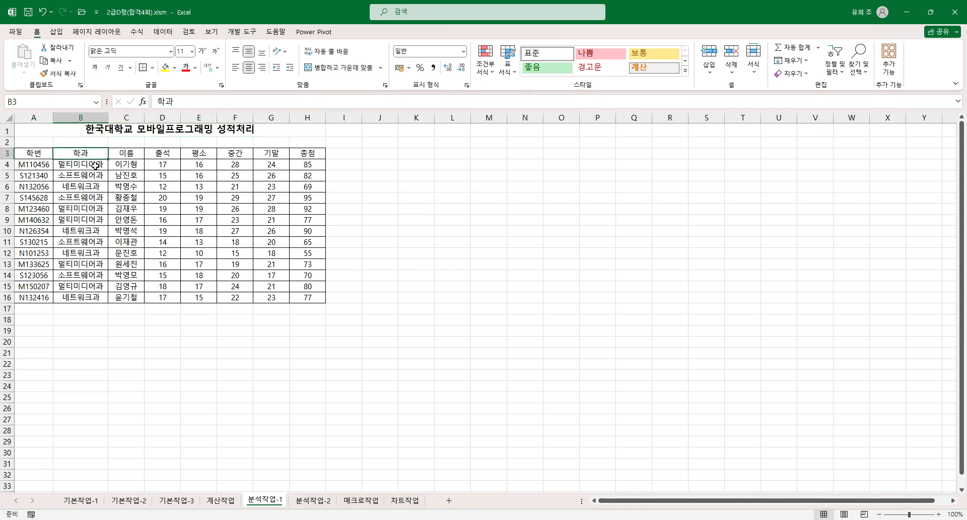
left_click(162, 32)
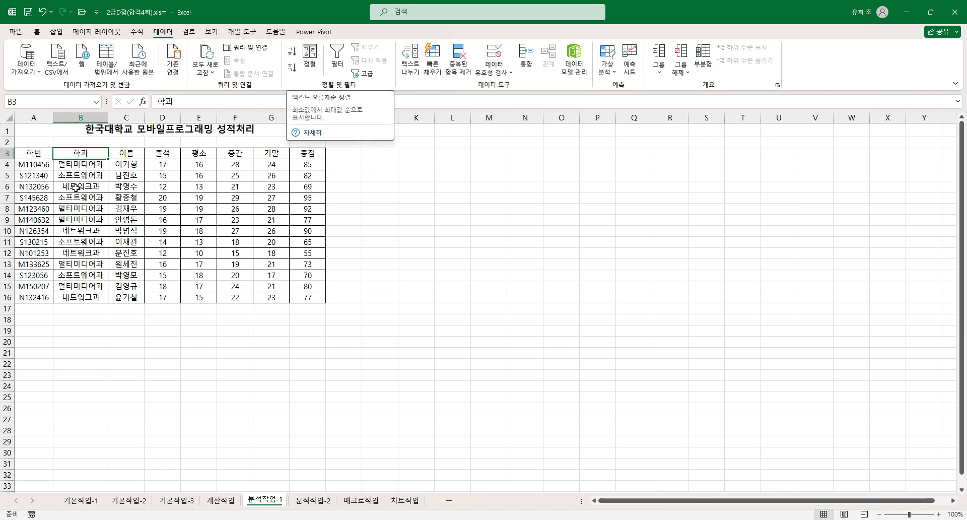
left_click_drag(83, 154, 101, 294)
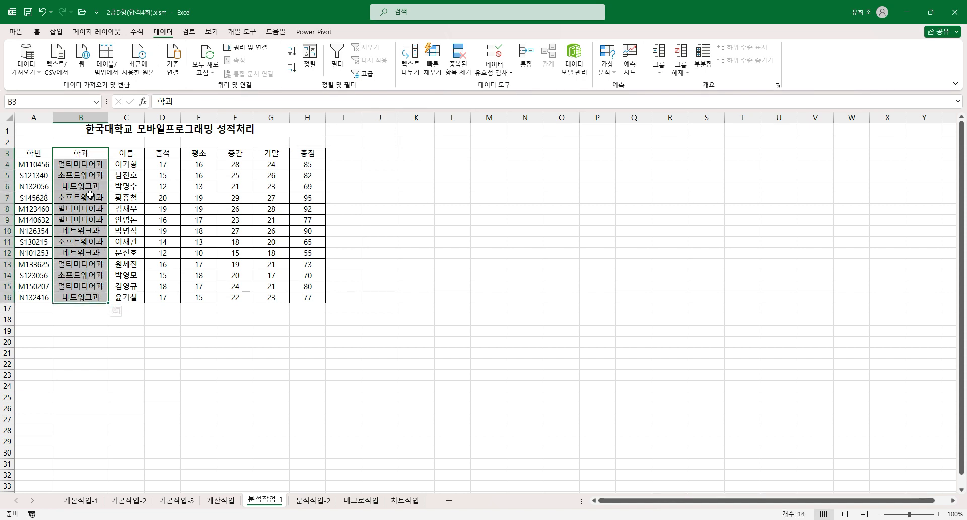
left_click(94, 156)
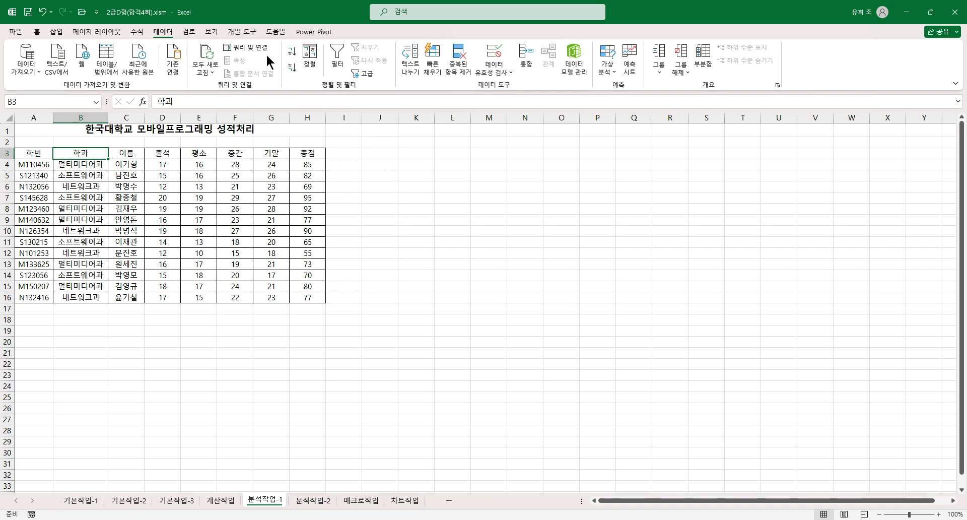
left_click(293, 53)
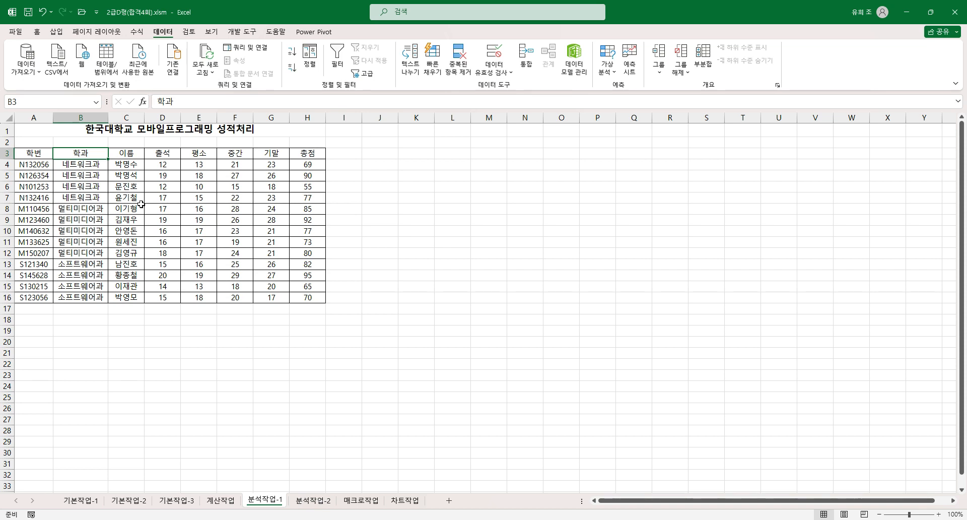
Add subtotals to the grade table grouped by 학과, using 합계 for 출석 and 평소 only, with 총점 unchecked
left_click(705, 64)
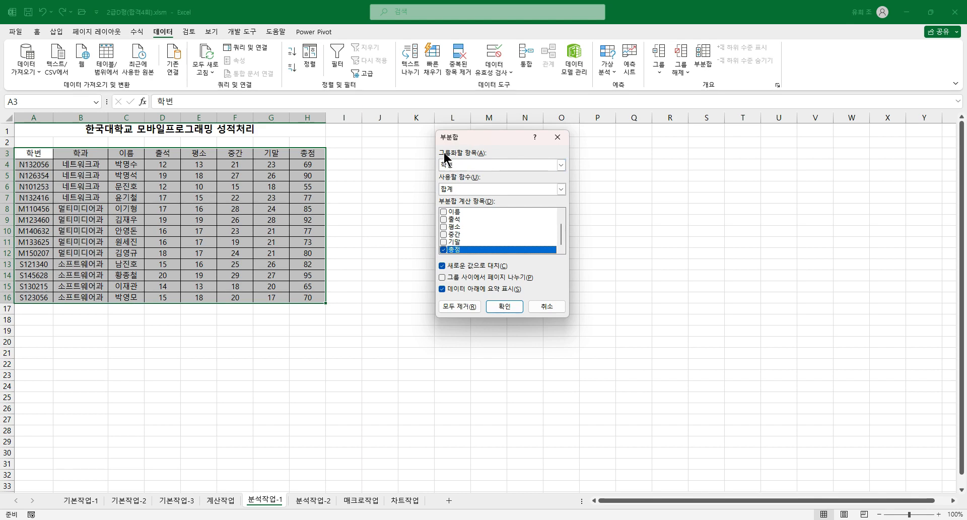
left_click(462, 167)
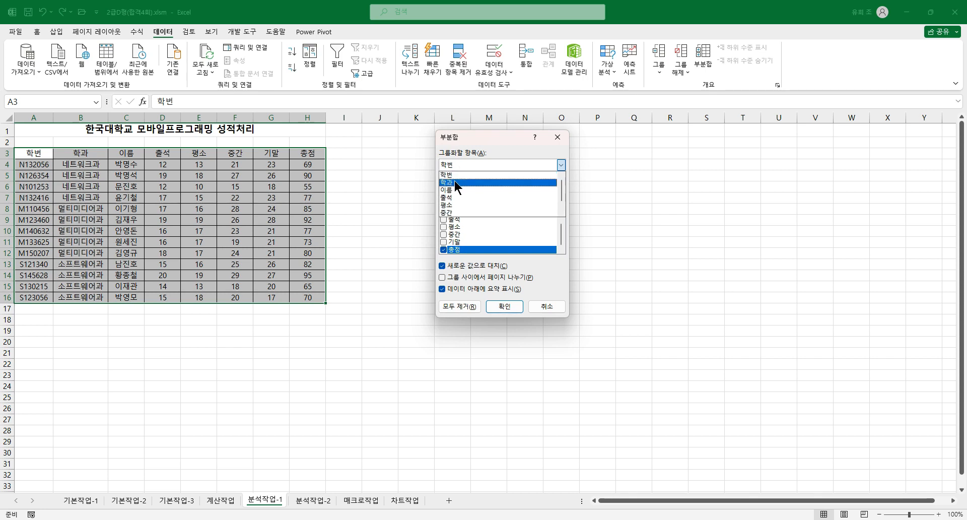
left_click(454, 180)
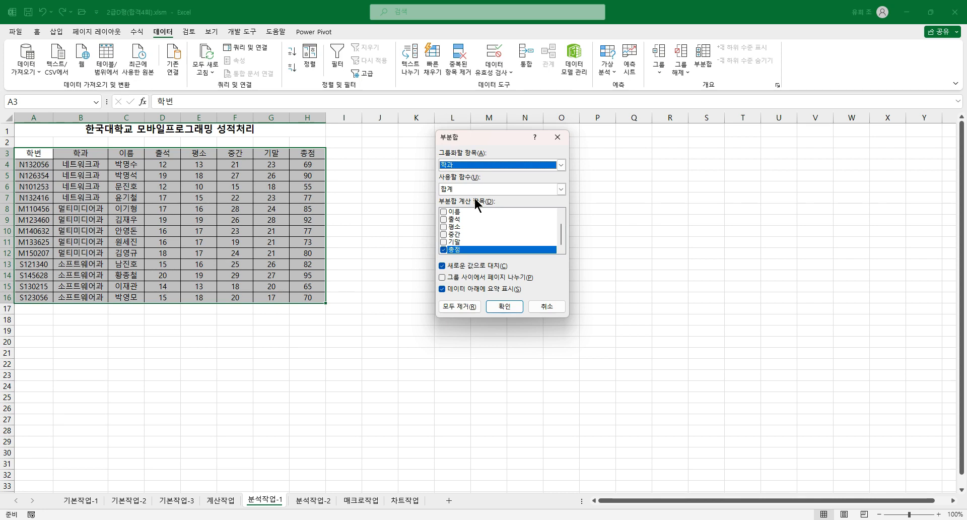
left_click(442, 219)
left_click(444, 219)
left_click(443, 226)
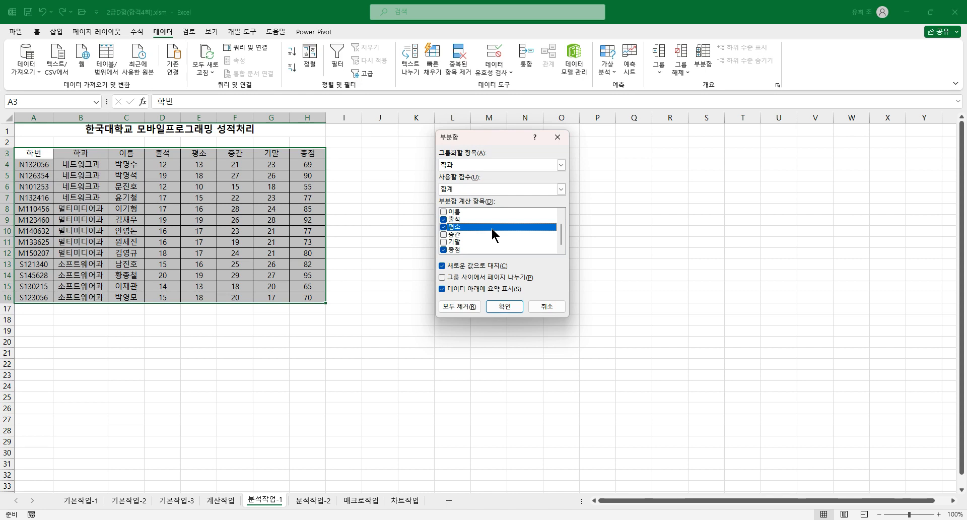
left_click(444, 249)
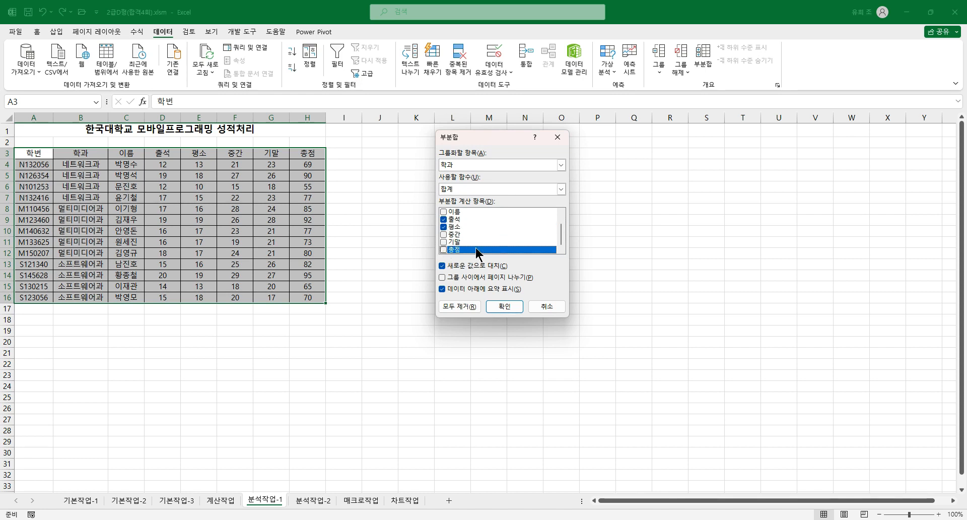
mouse_move(559, 235)
left_mouse_down()
mouse_move(563, 214)
mouse_move(562, 247)
left_mouse_up()
left_click(508, 306)
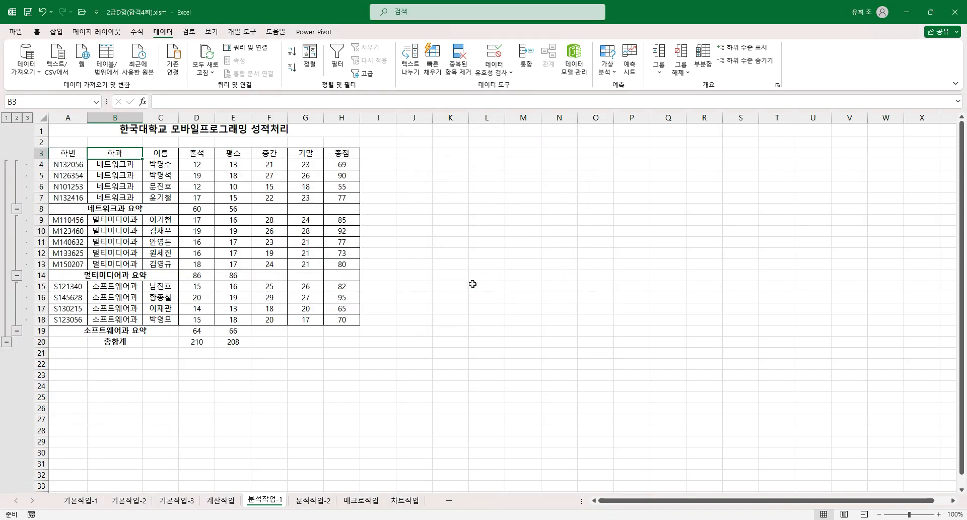
Examine the 출석 and 평소 subtotals in the summary row of each 학과 group
left_click(195, 156)
left_click(243, 154)
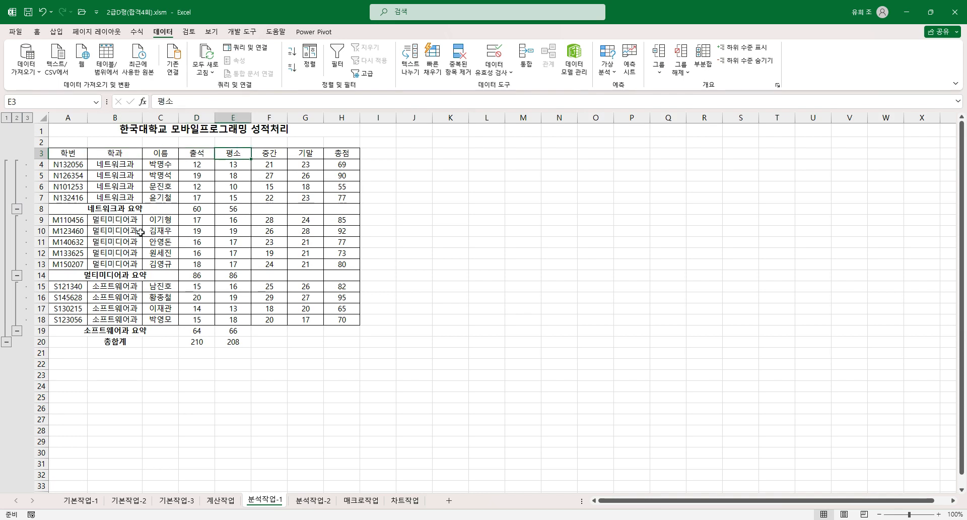
left_click(120, 210)
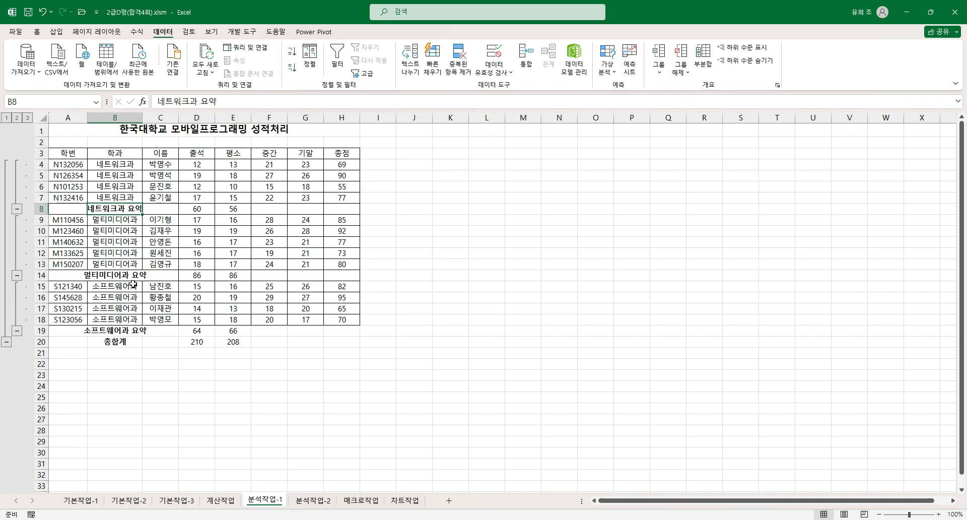
left_click(206, 211)
left_click(235, 210)
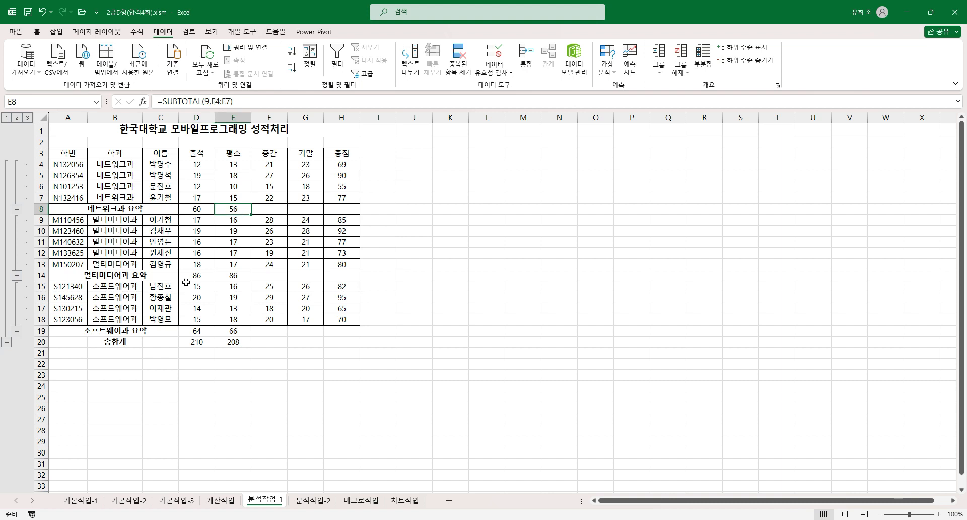
left_click(197, 275)
left_click(233, 275)
left_click(196, 331)
left_click(231, 330)
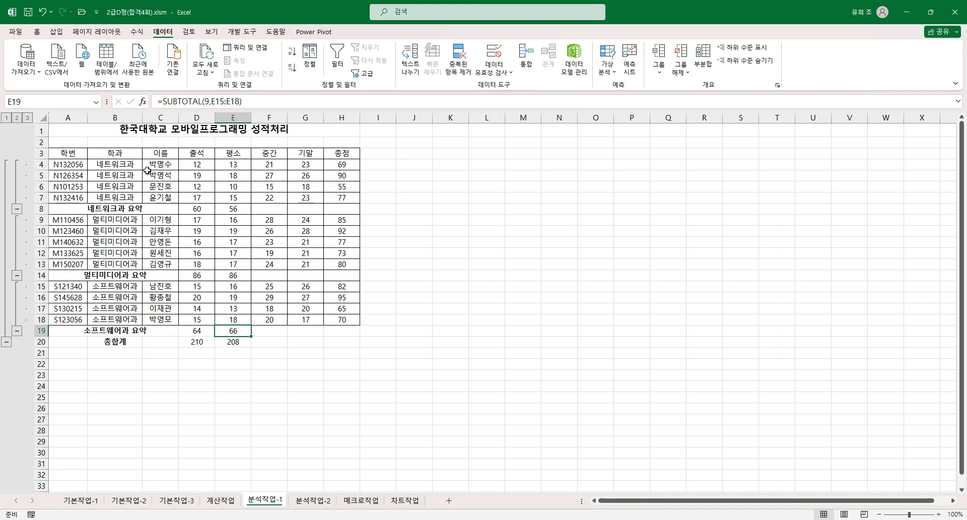
Add a second subtotal grouped by 학과 using 최대 for 총점 only, keeping the existing subtotals by turning off 새로운 값으로 대치
left_click(127, 154)
left_click(711, 66)
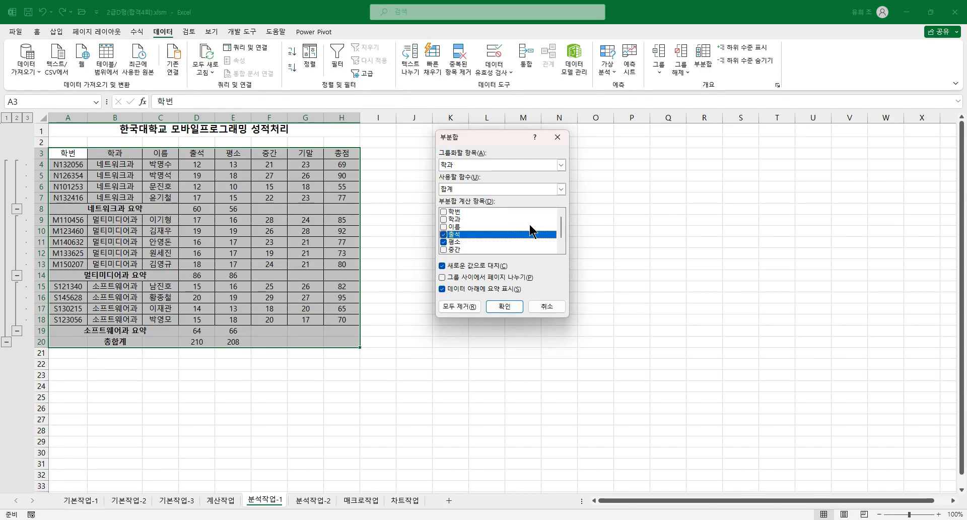
left_click(462, 187)
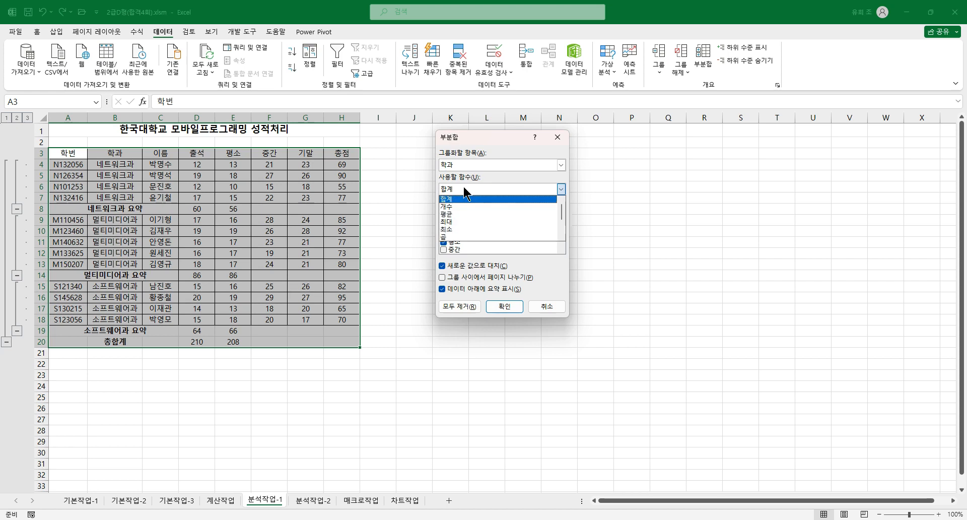
left_click(455, 220)
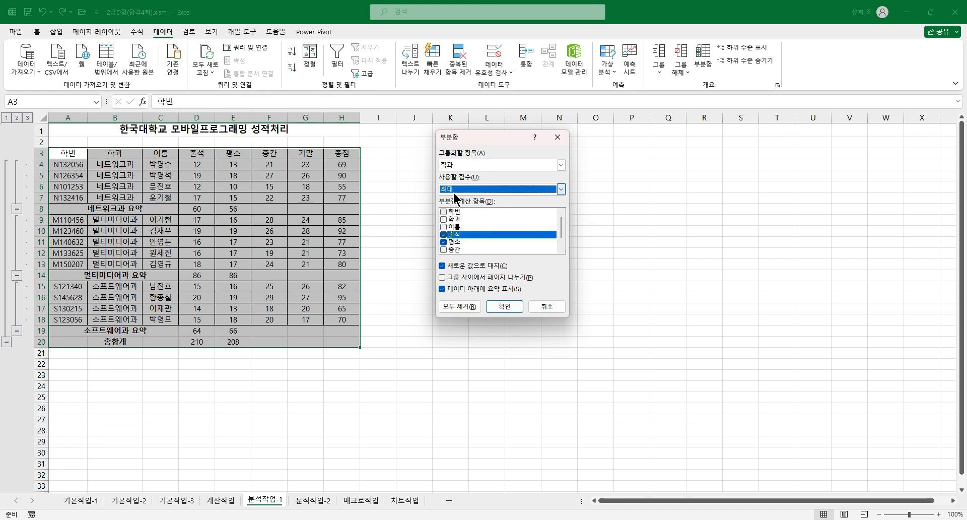
left_click(443, 235)
left_click(444, 242)
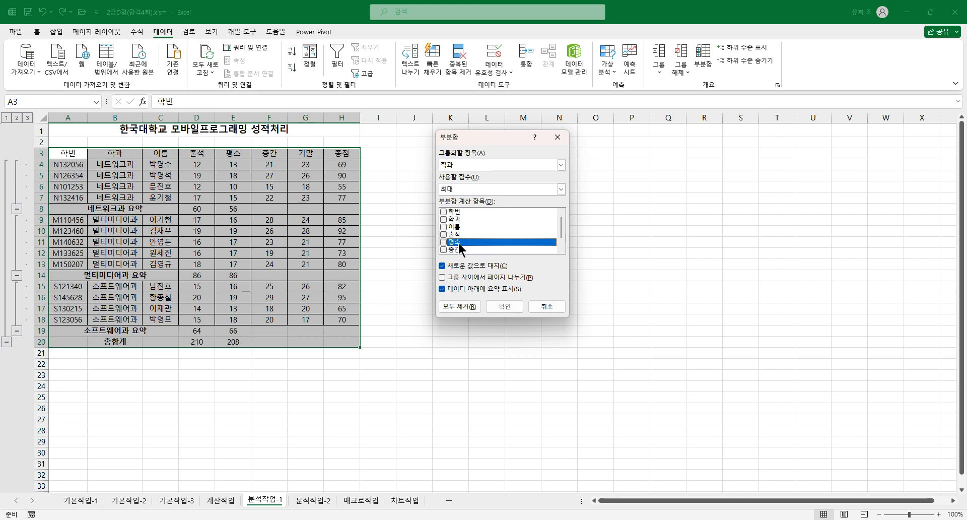
scroll(489, 235, "down", 1)
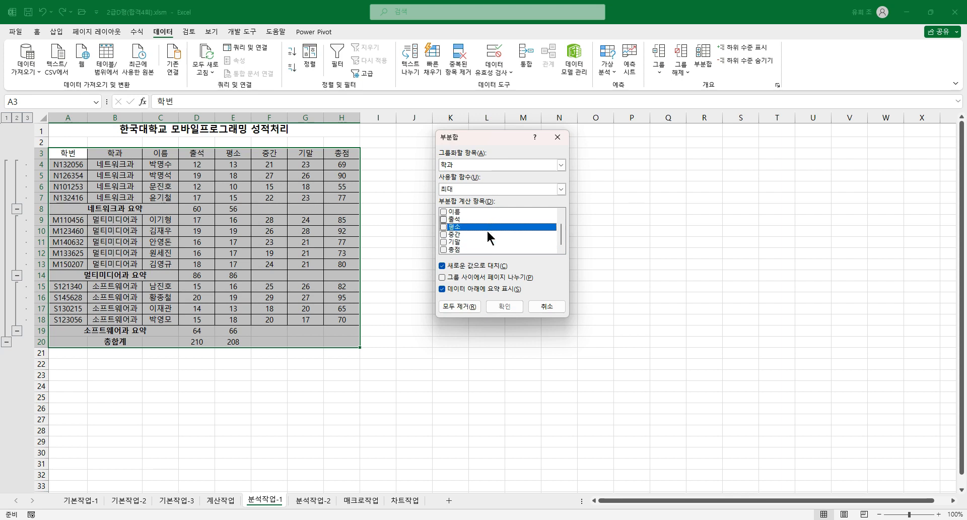
left_click(443, 250)
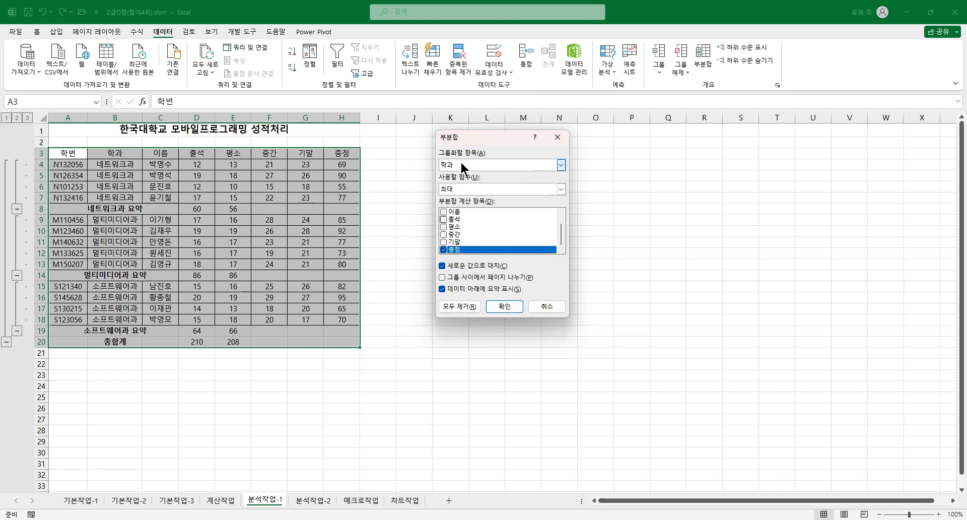
left_click(442, 266)
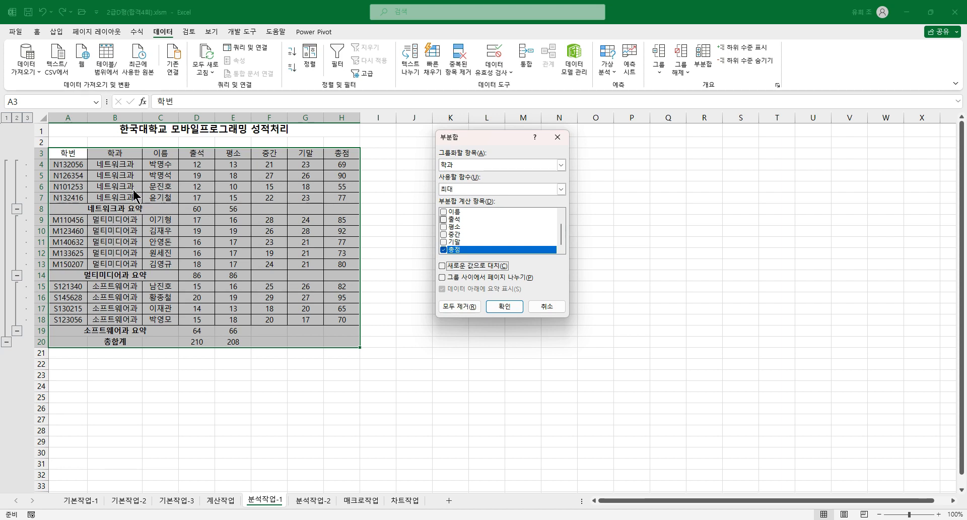
left_click(504, 306)
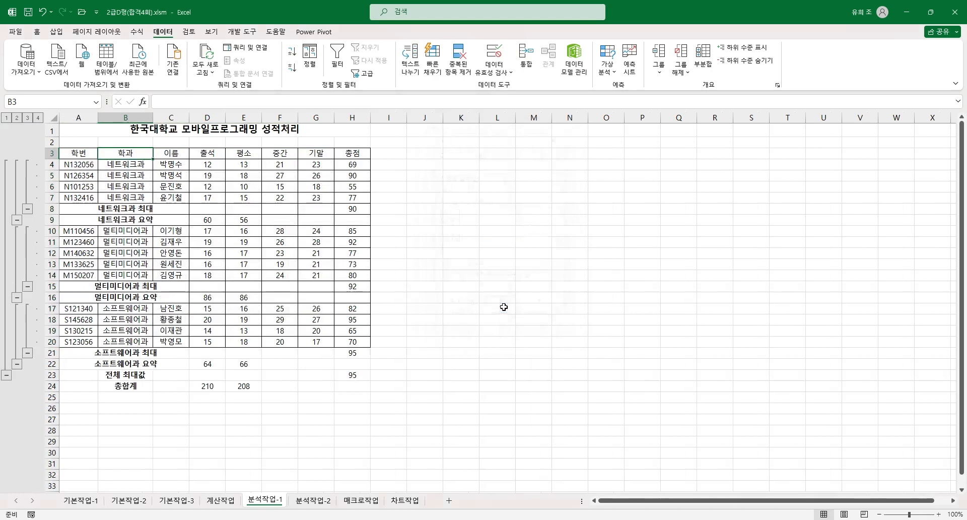
Examine the 총점 maximum formula in the 최대 row of each 학과 group
left_click(126, 208)
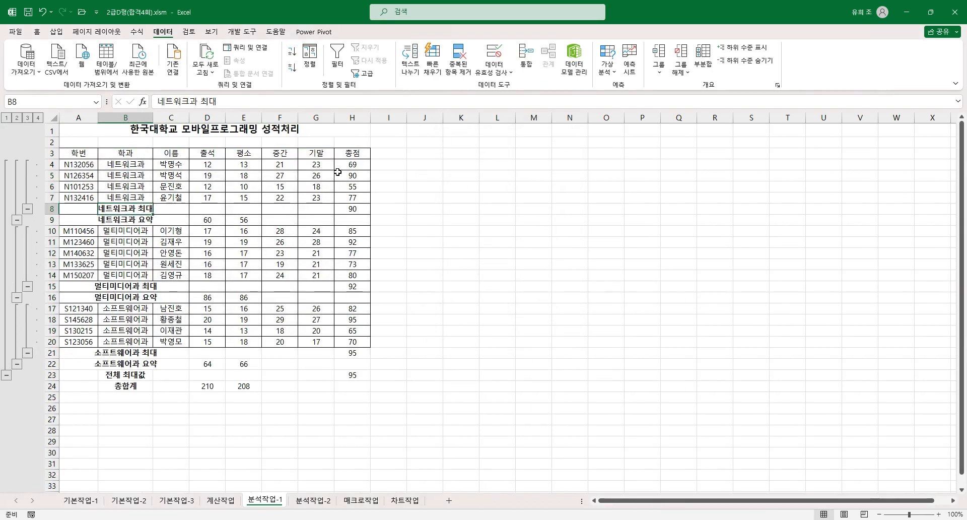
left_click(361, 149)
left_click(362, 211)
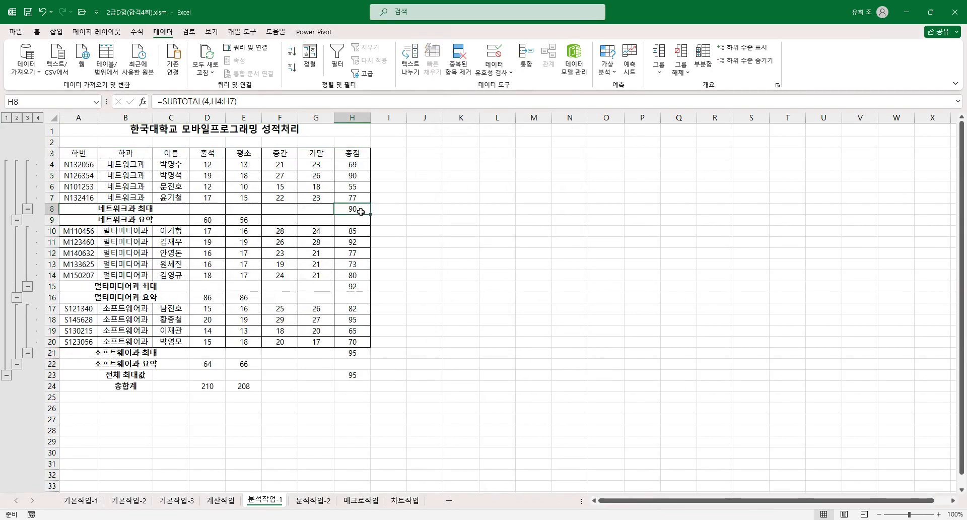
left_click(355, 285)
left_click(359, 352)
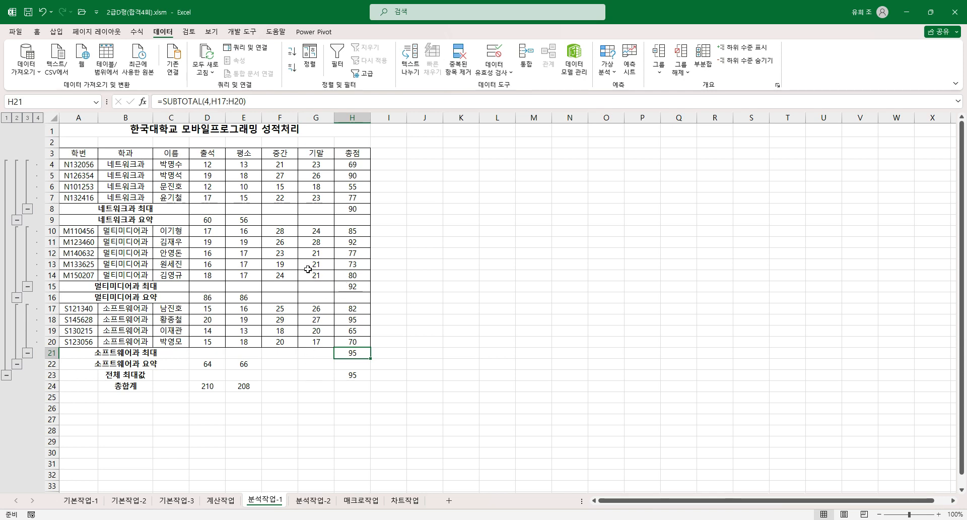
Review the 새로운 값으로 대치 option in the subtotal settings and close them without applying anything
left_click(222, 253)
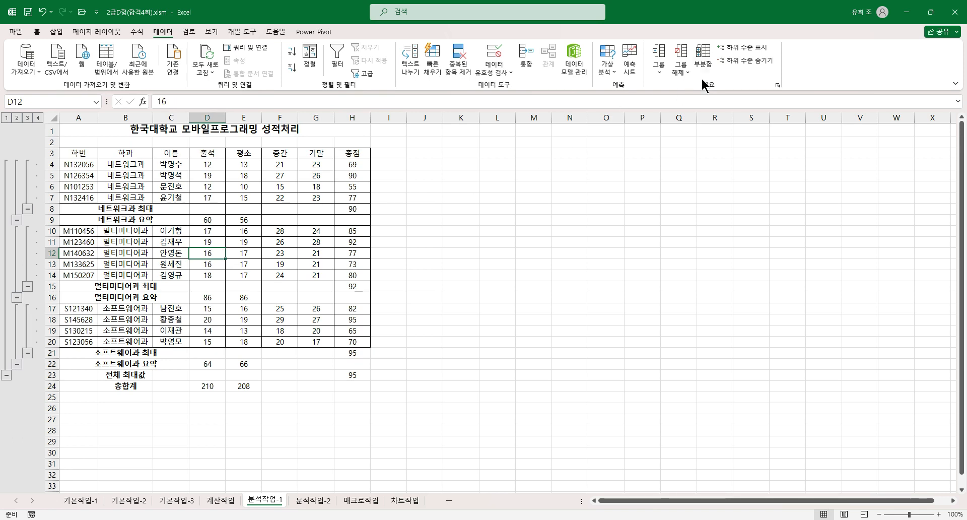
left_click(703, 56)
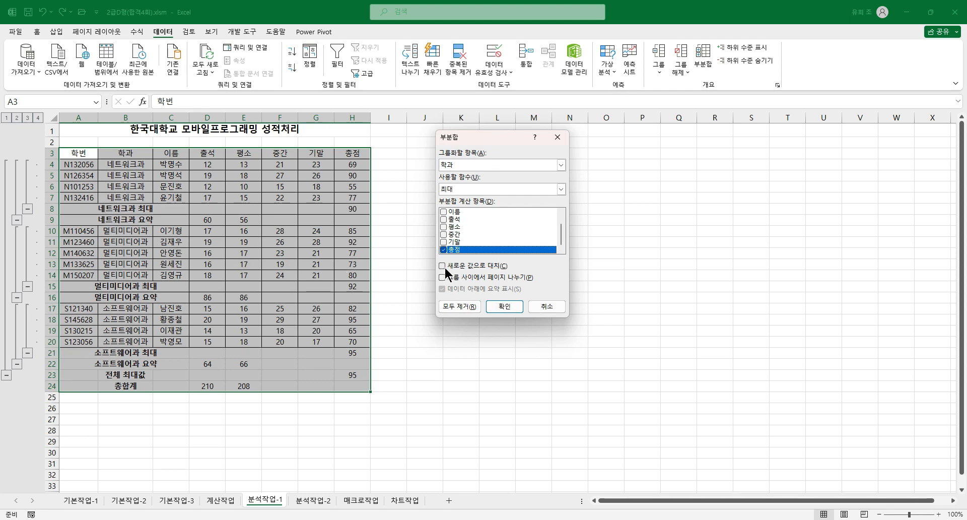
left_click(554, 309)
left_click(266, 243)
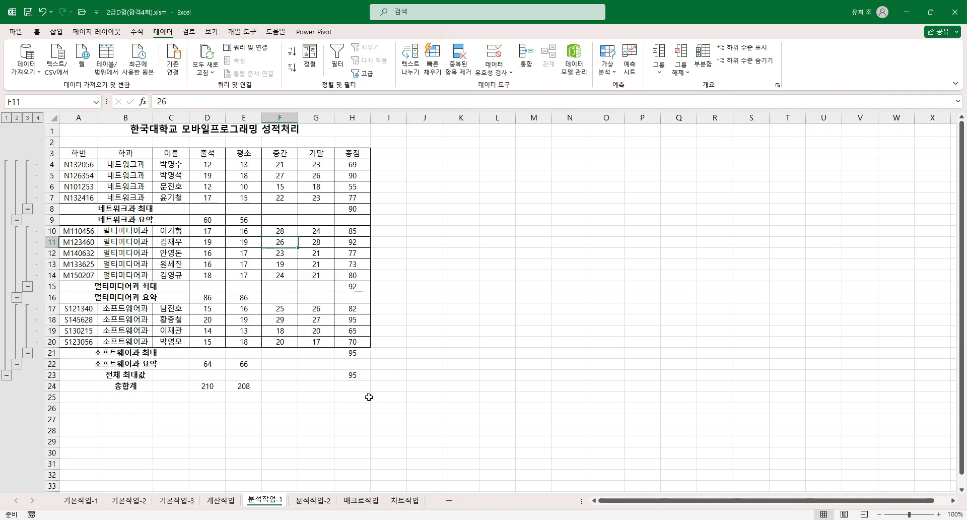
On the 분석작업-2 sheet, start a custom sort of the member table with 포지션 as the first sort key
left_click(322, 501)
left_click(140, 253)
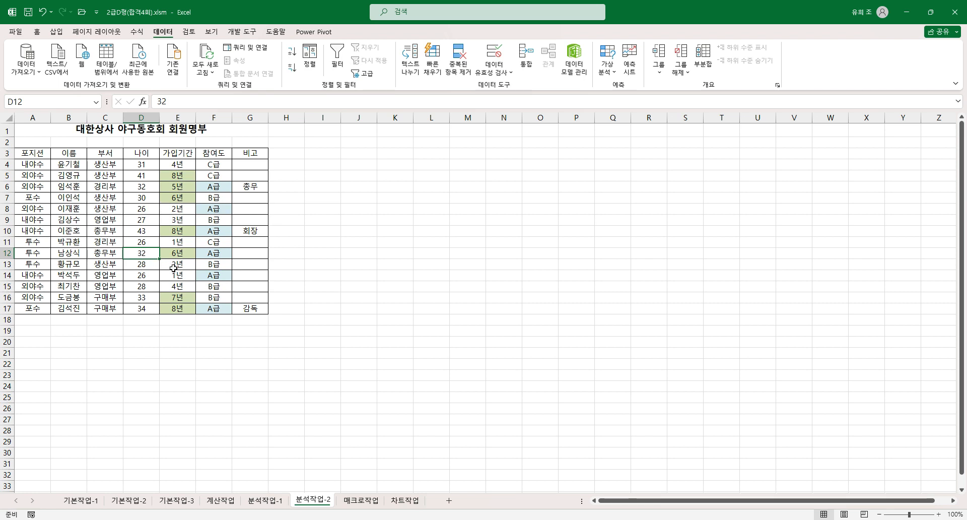
left_click(36, 185)
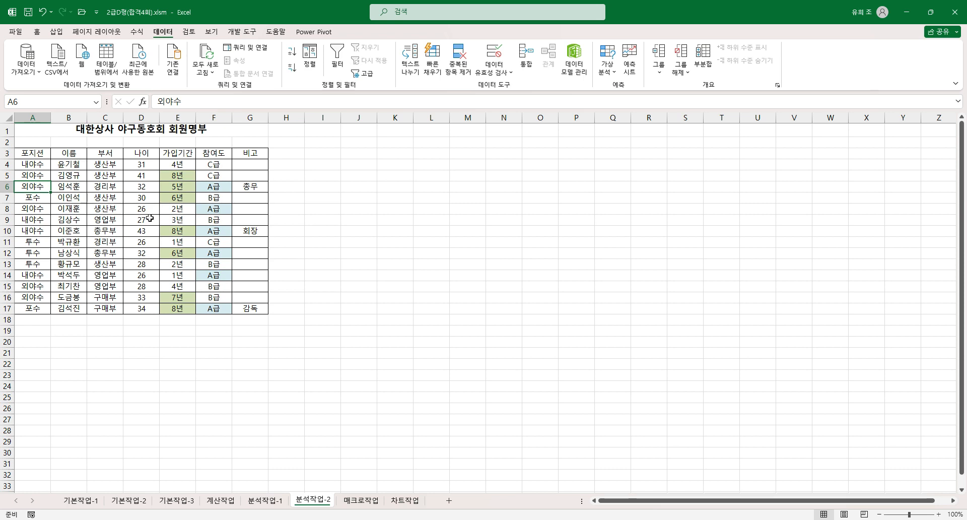
left_click(106, 176)
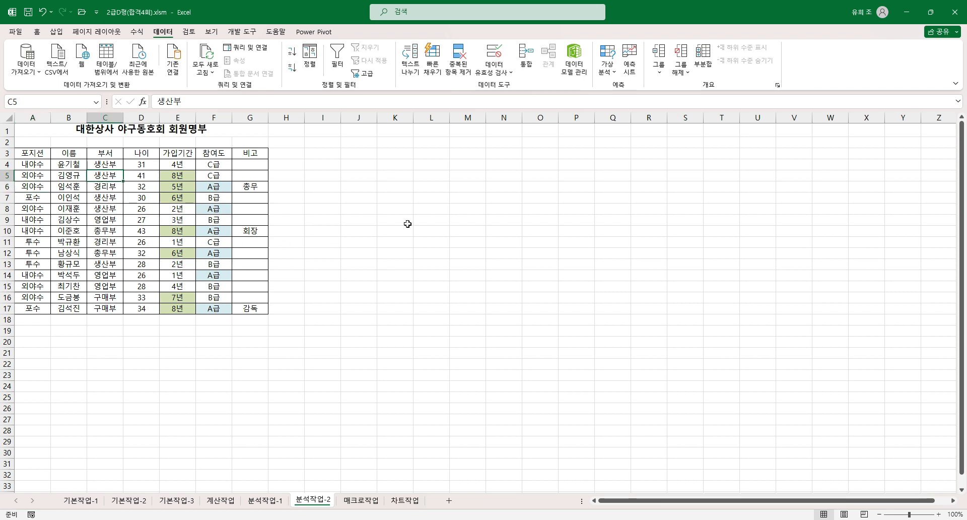
left_click(309, 57)
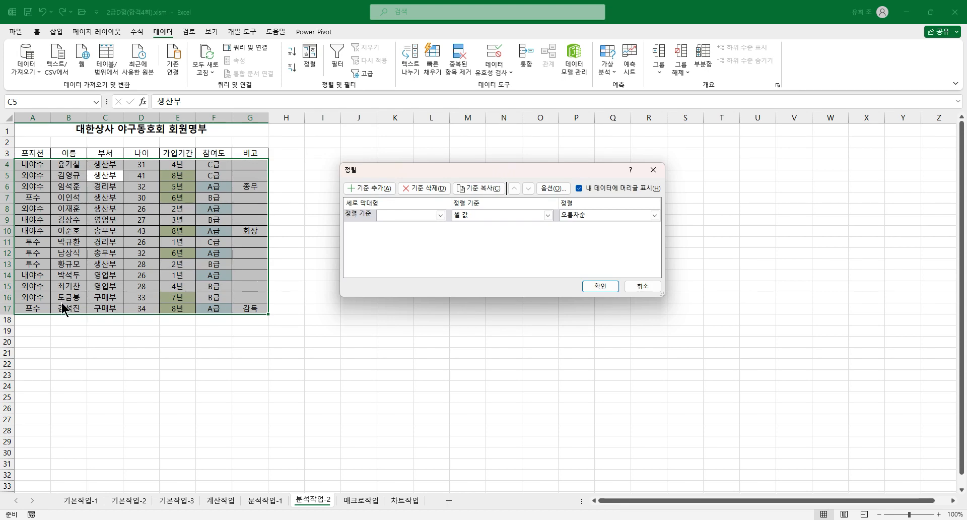
left_click_drag(420, 170, 373, 143)
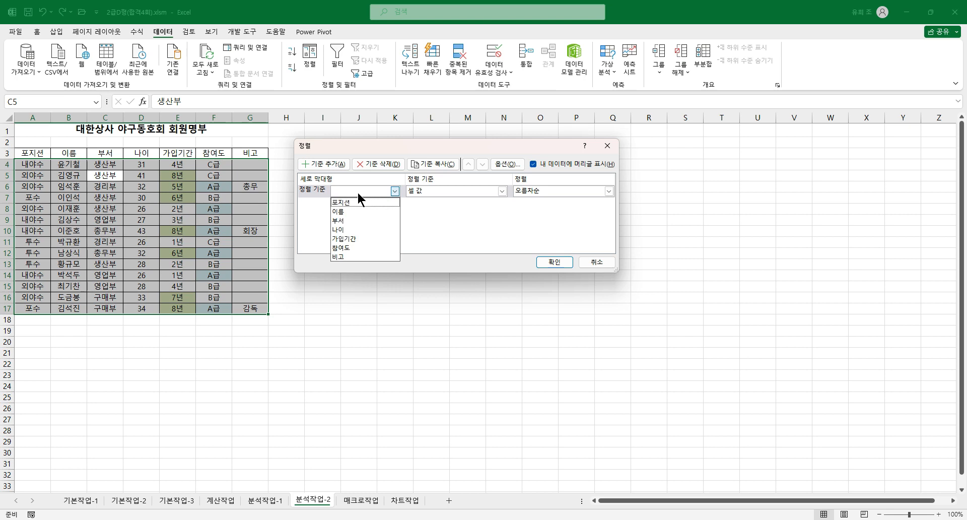
left_click(346, 203)
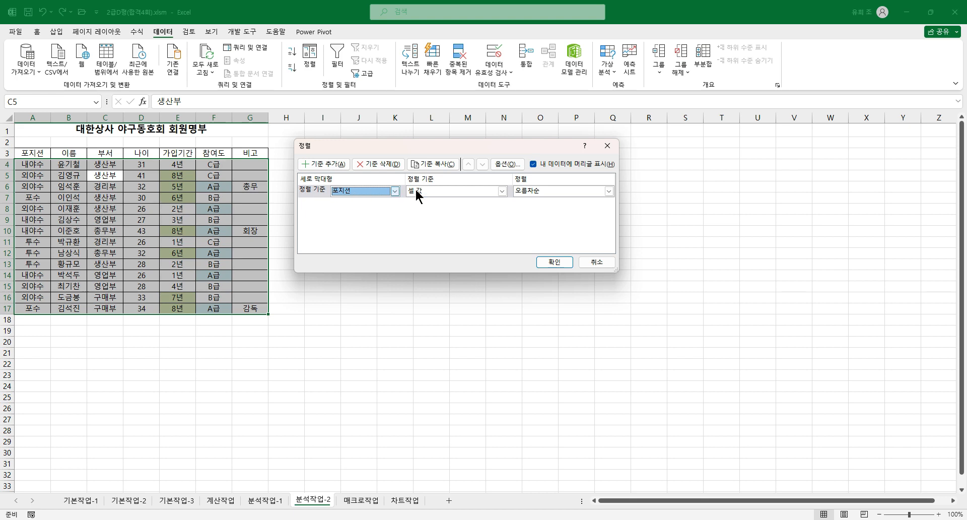
Create the custom list 투수, 포수, 내야수, 외야수 and use it as the sort order for 포지션
left_click(577, 194)
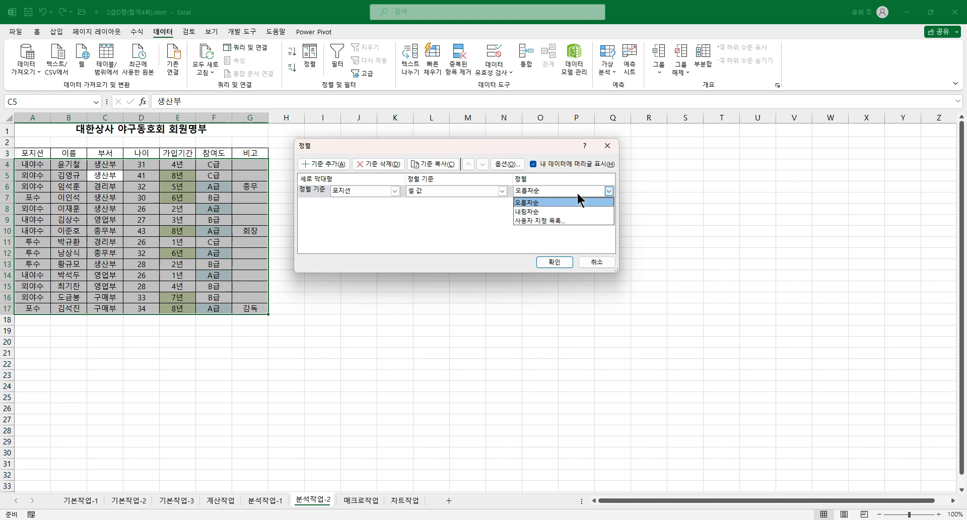
left_click(550, 220)
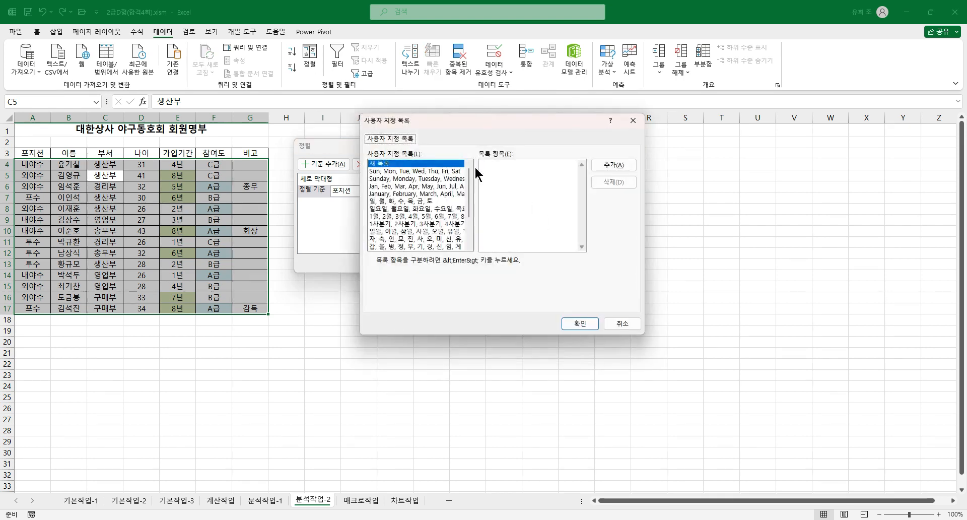
left_click(497, 170)
type("투수 ")
type("포수")
key("Return")
type("내야수")
key("Return")
type("외야수")
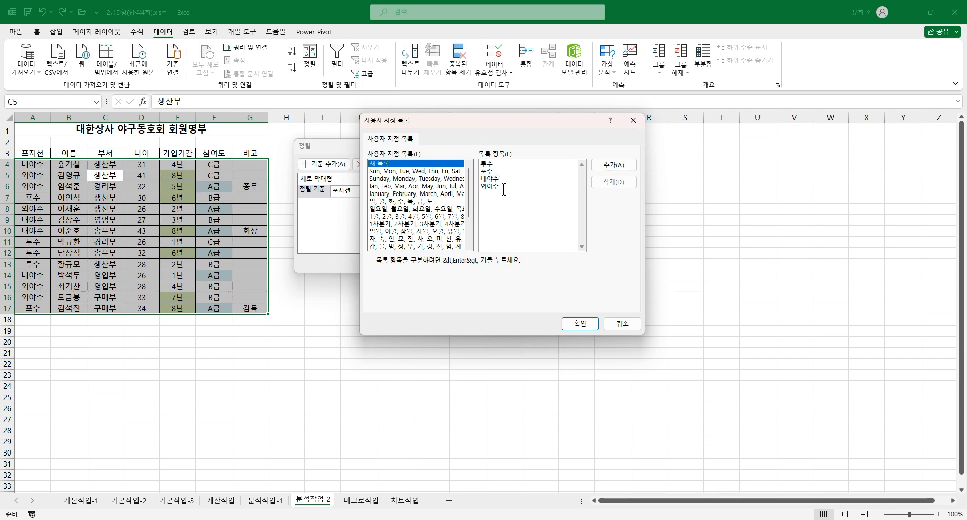
left_click(618, 168)
left_click_drag(471, 191, 472, 250)
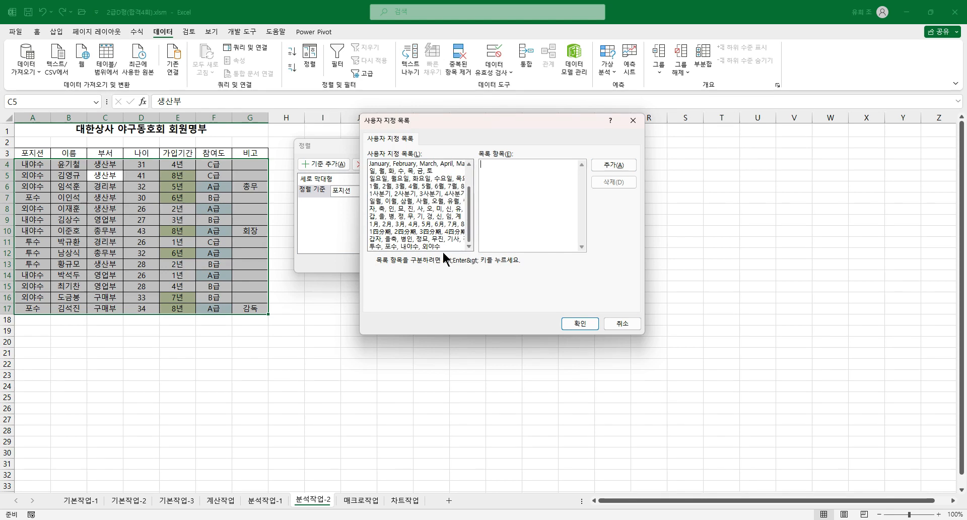
left_click(408, 247)
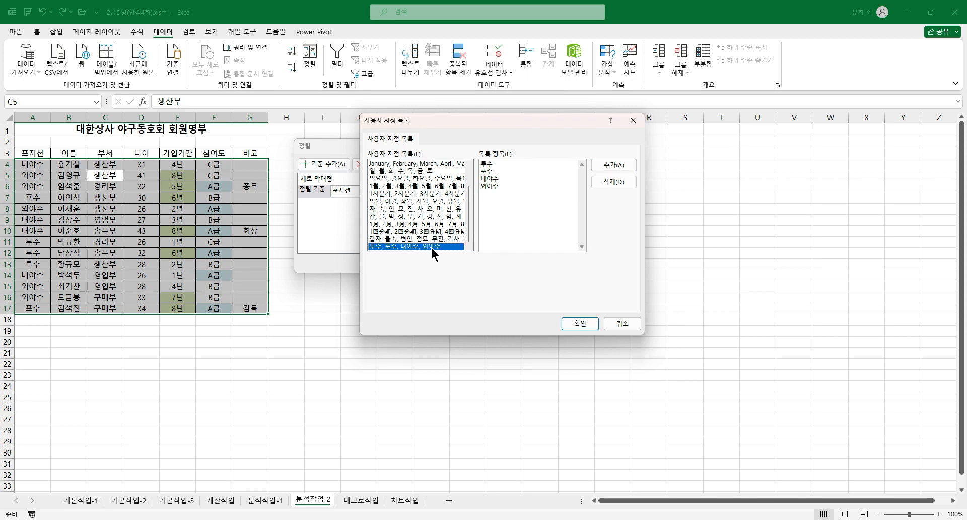
left_click(576, 324)
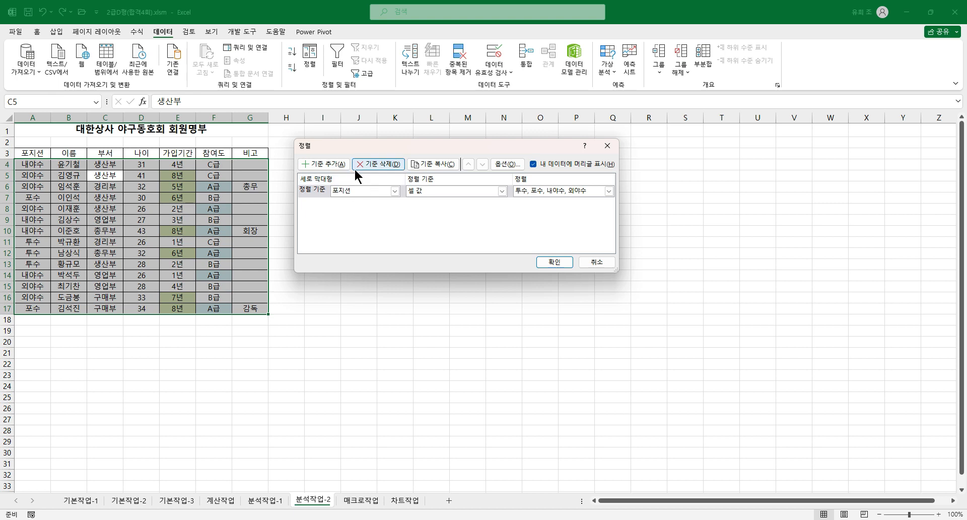
Add 가입기간 as the second sort key, sorting on 셀 색 with the green fill set to 위에 표시
left_click(327, 165)
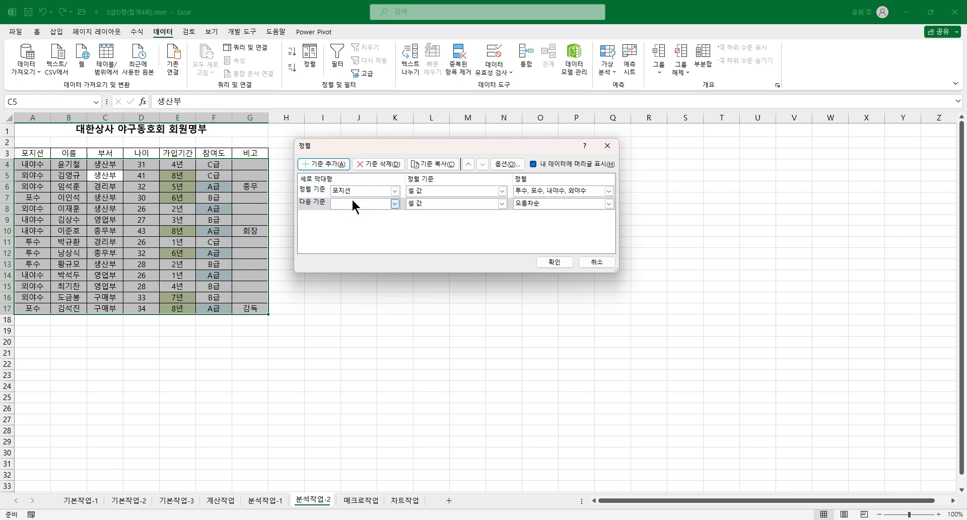
left_click(372, 203)
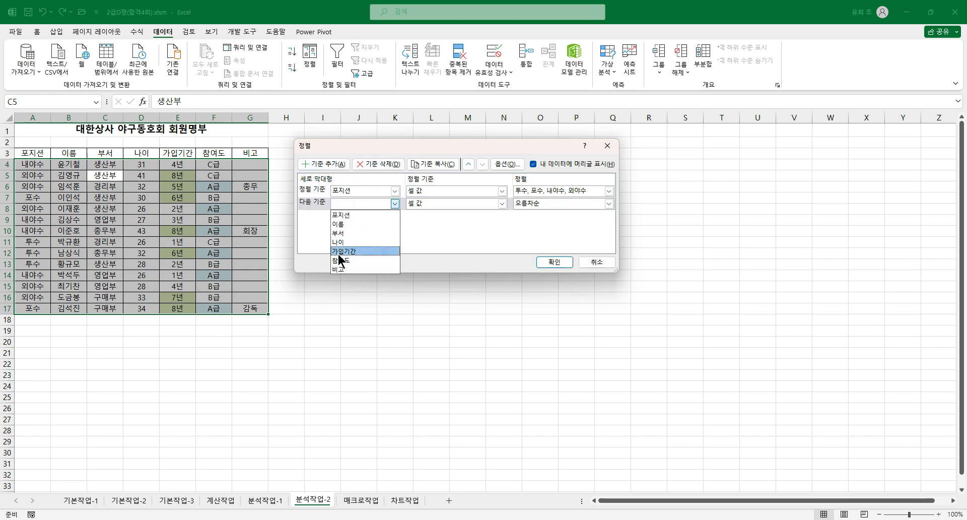
left_click(339, 251)
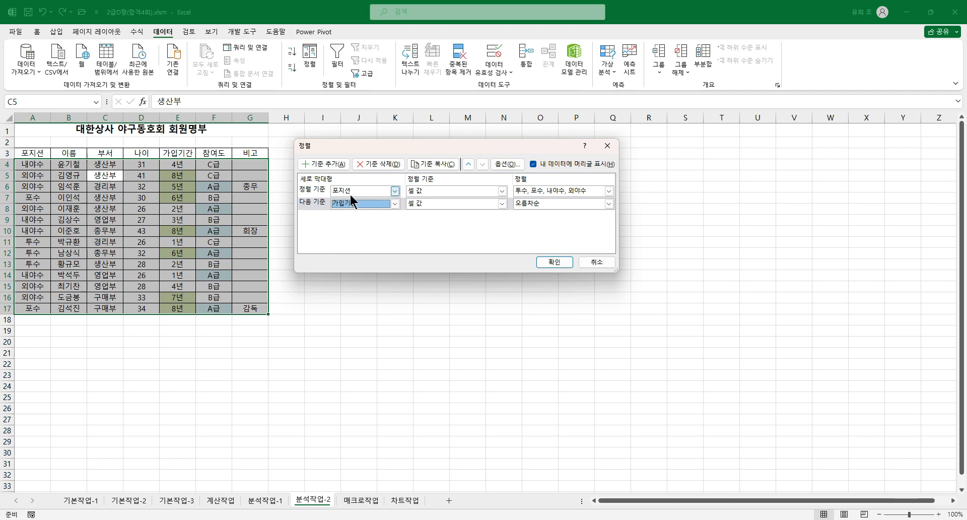
left_click(416, 204)
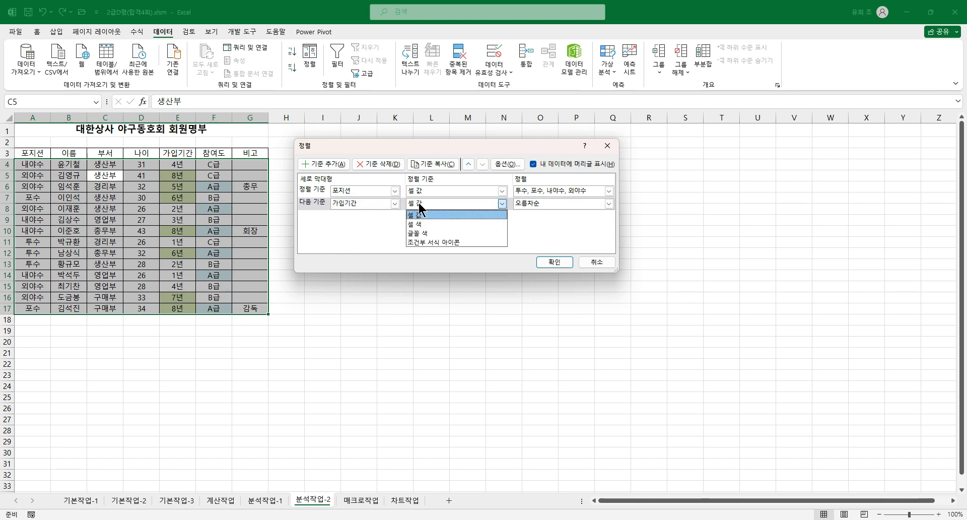
left_click(421, 224)
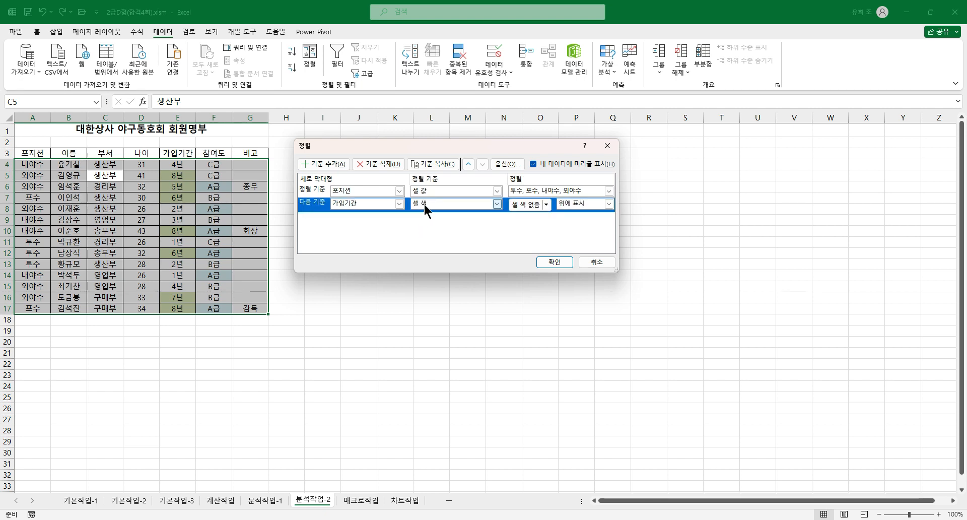
left_click(547, 204)
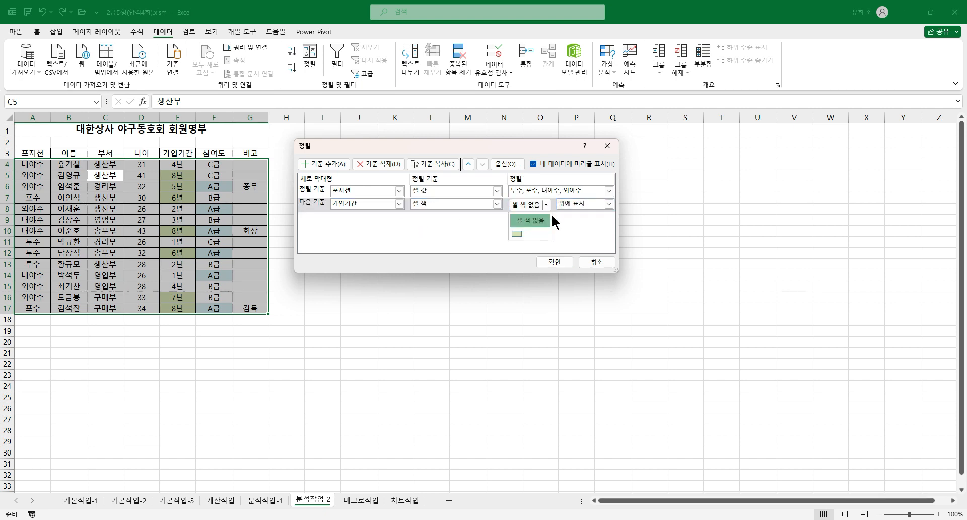
left_click(516, 234)
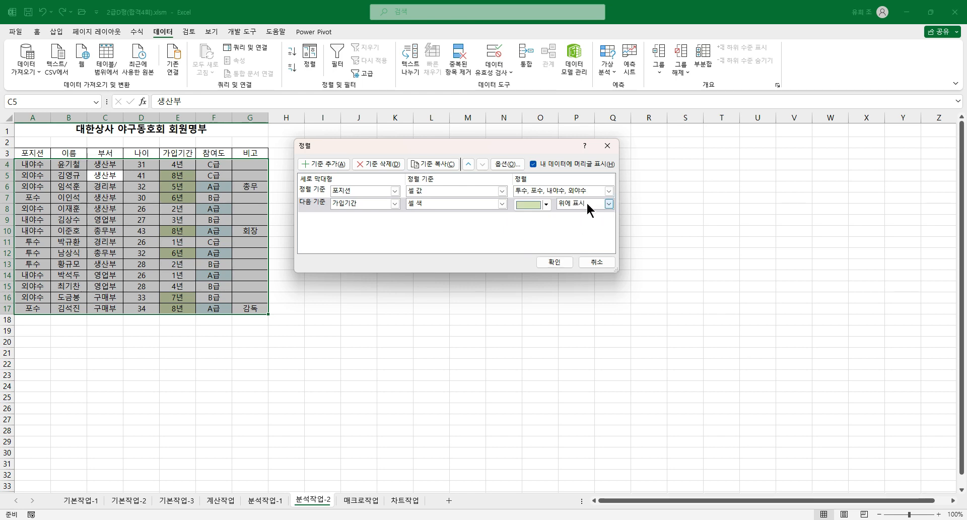
left_click(603, 202)
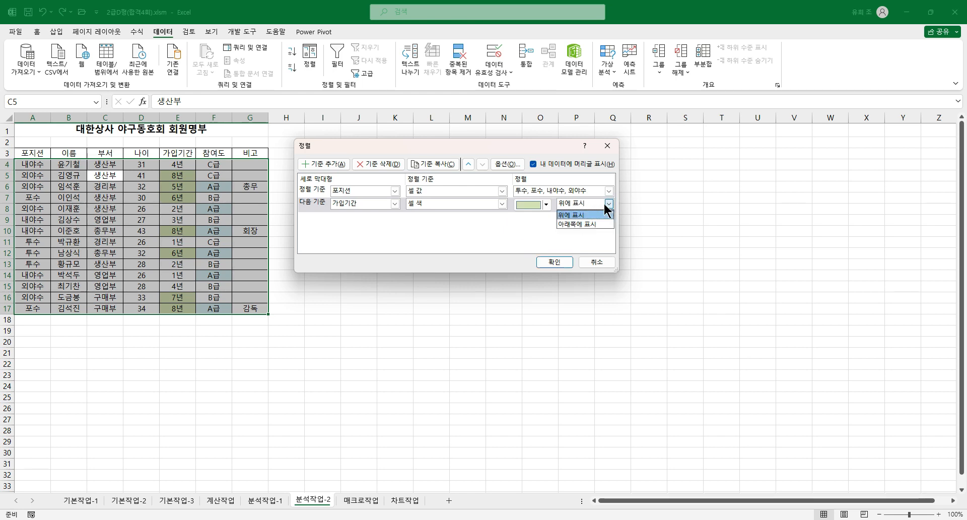
left_click(574, 215)
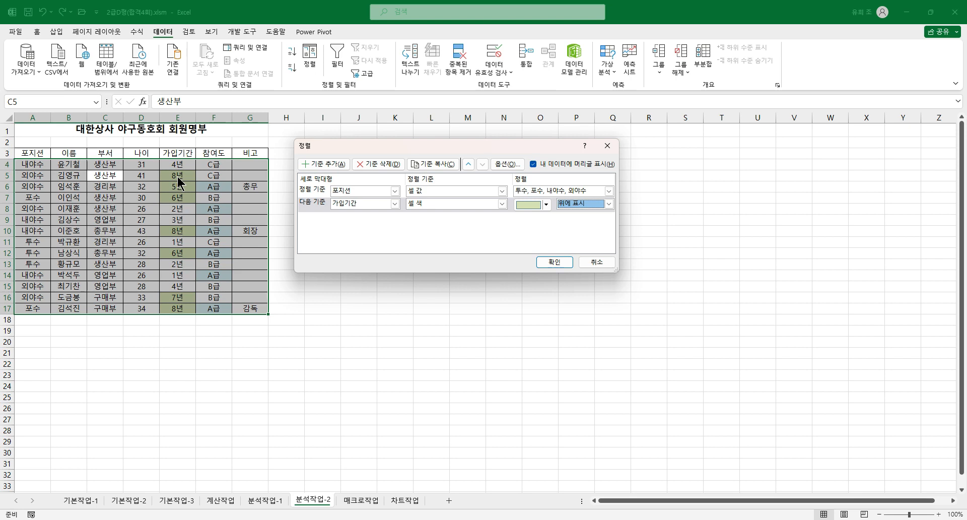
Apply the two-level sort to the member table and check the row order by 포지션 and green 가입기간 cells
left_click(556, 264)
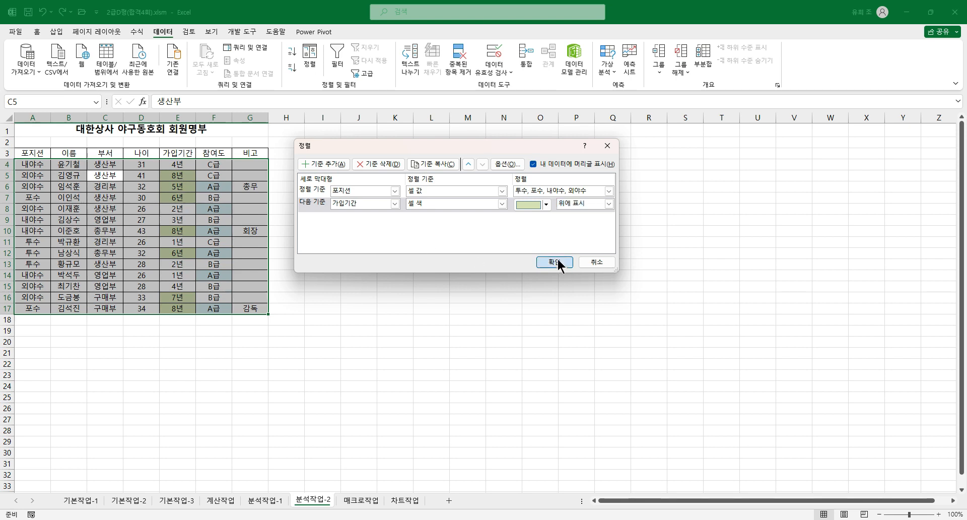
left_click_drag(27, 165, 176, 187)
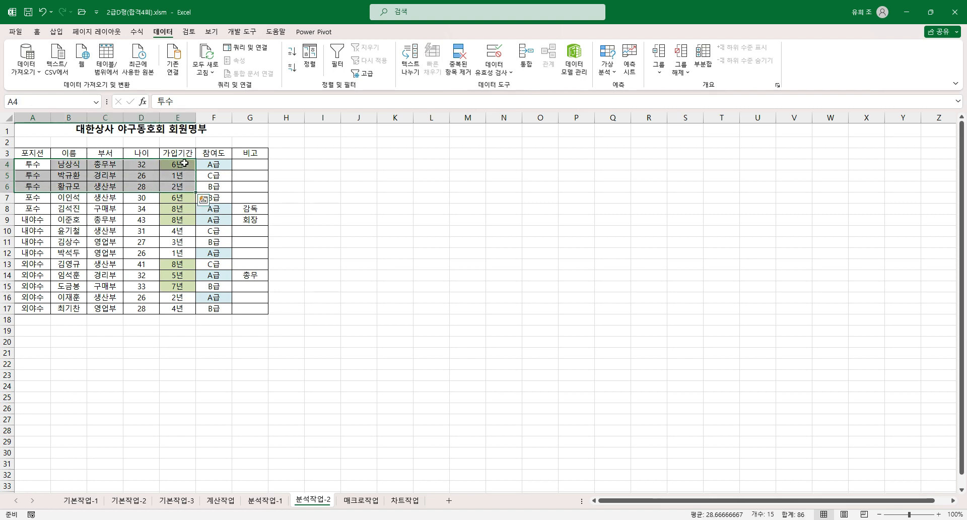
left_click(183, 163)
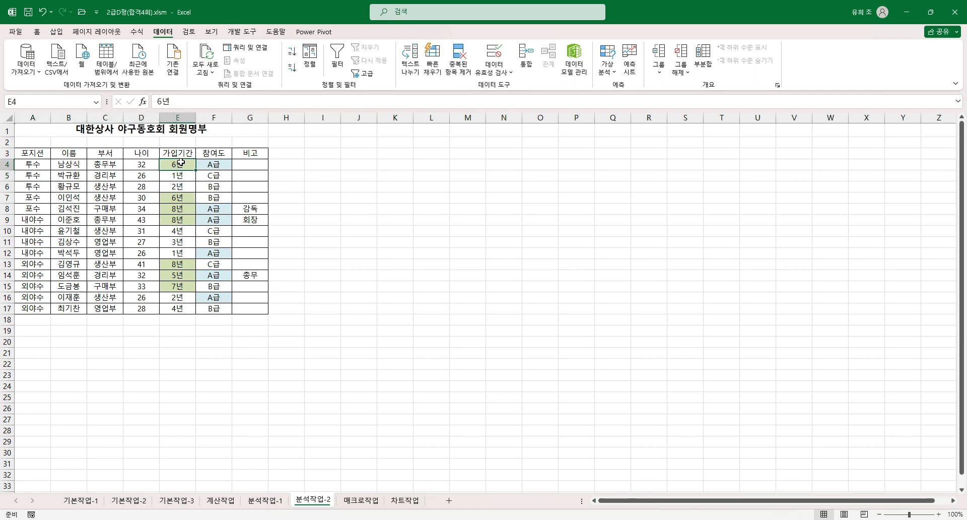
mouse_move(27, 194)
left_mouse_down()
mouse_move(30, 206)
mouse_move(181, 202)
left_mouse_up()
left_click_drag(37, 221, 185, 249)
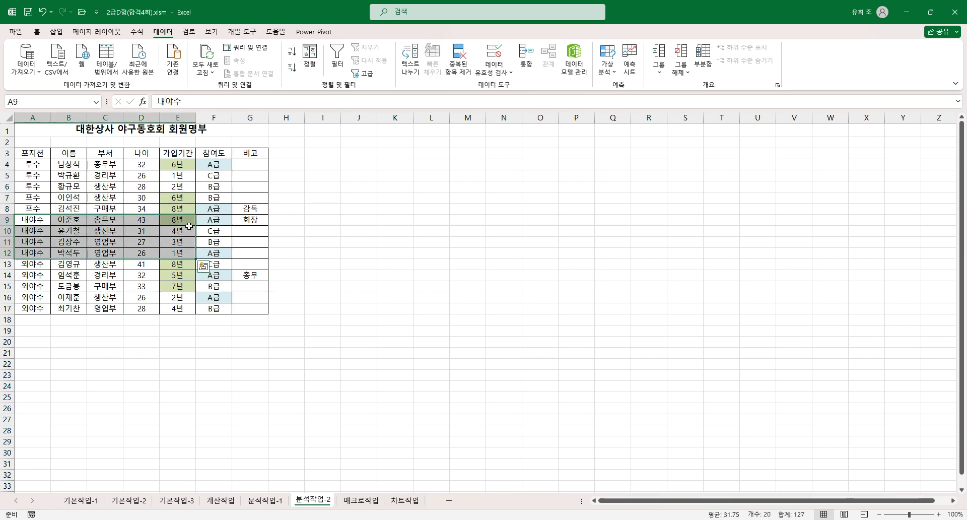
left_click(186, 219)
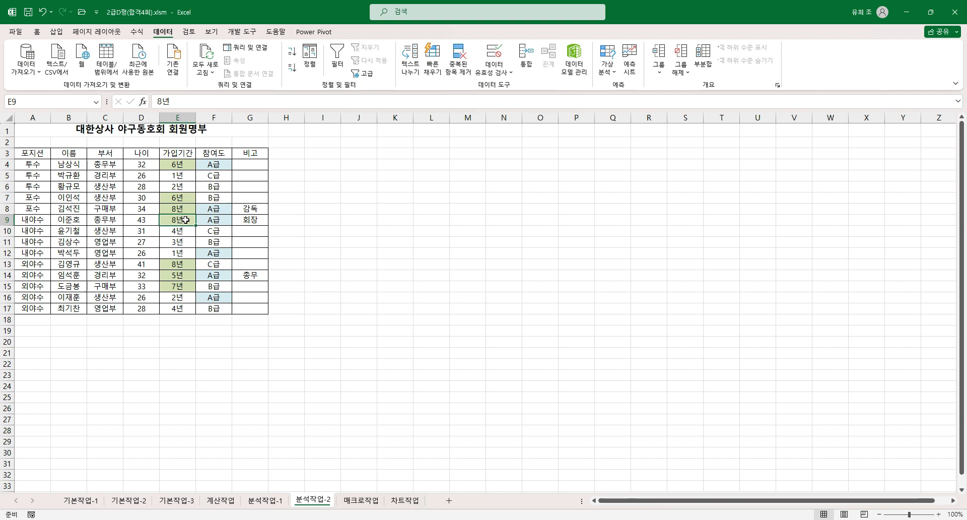
left_click(175, 297)
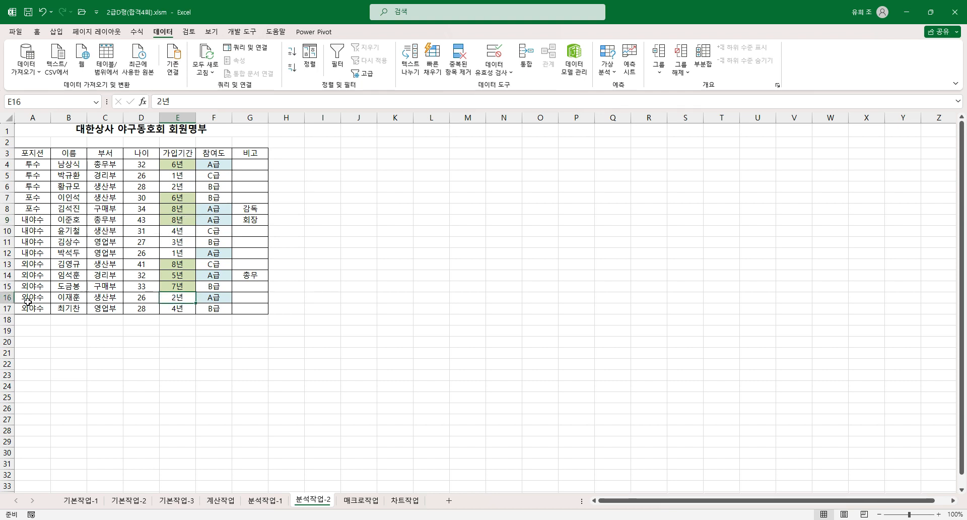
left_click(151, 242)
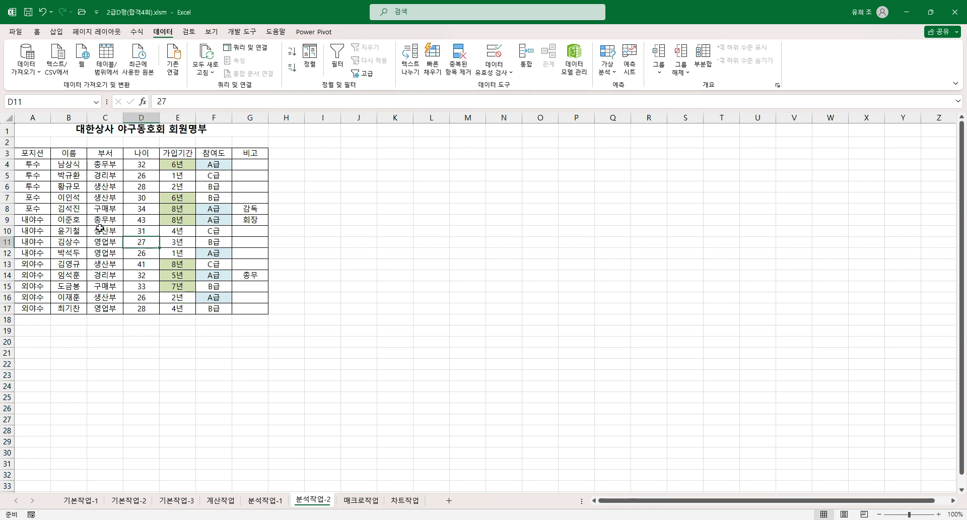
On the 매크로작업 sheet, check the macro security settings and confirm them with VBA 매크로 사용 selected
left_click(364, 504)
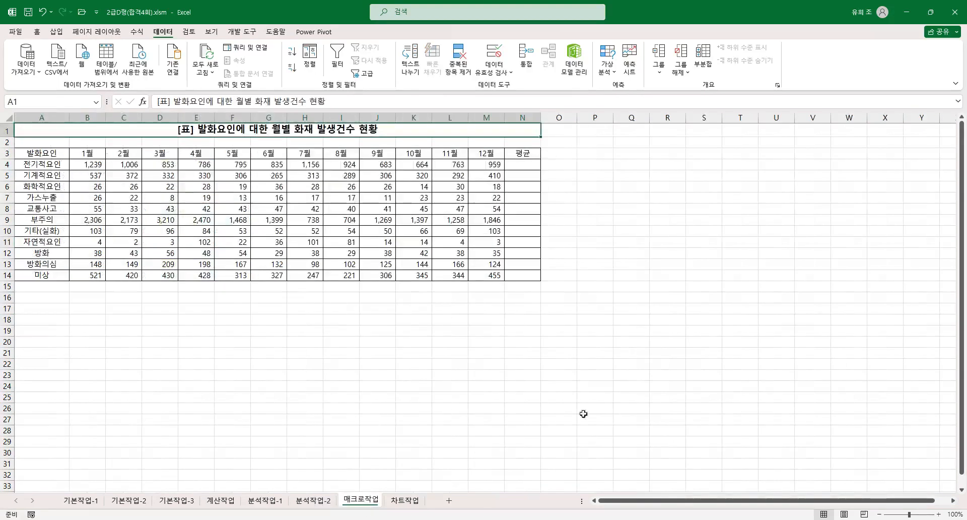
left_click(487, 243)
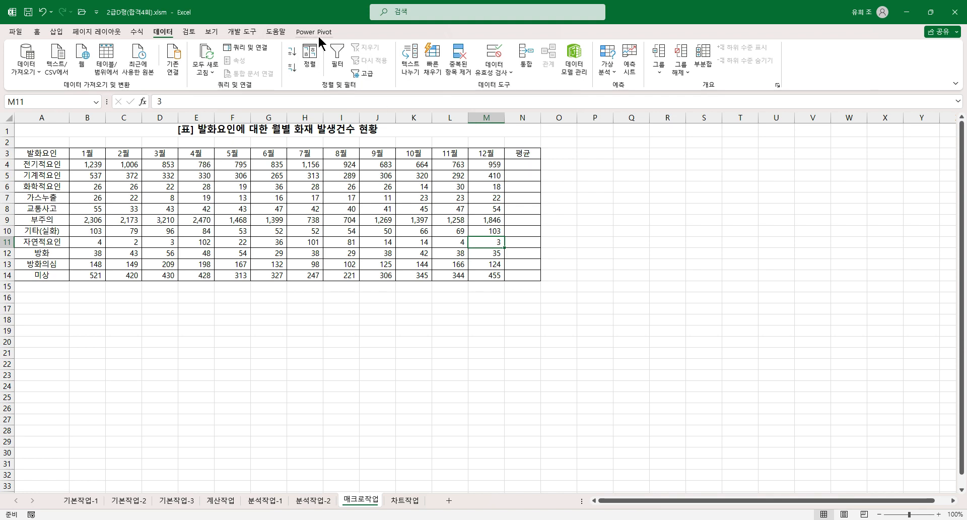
left_click(242, 32)
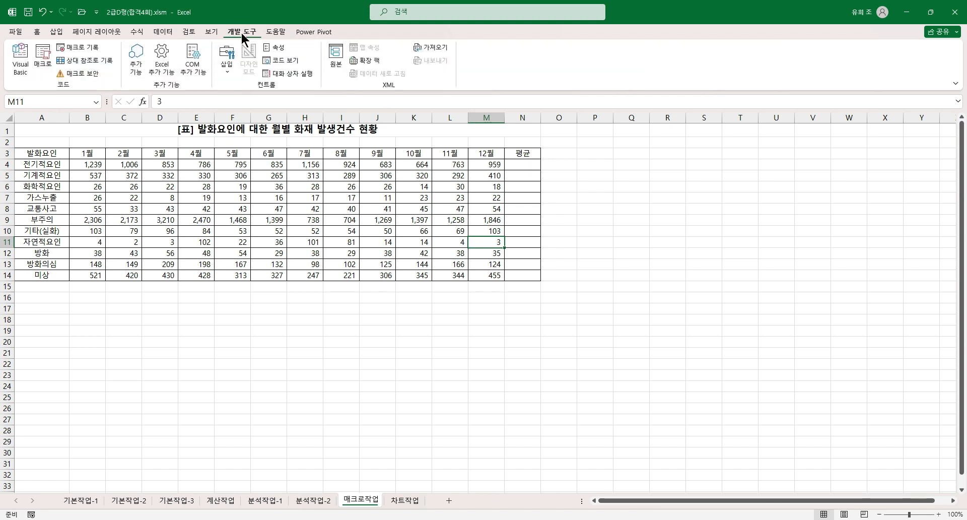
left_click(89, 74)
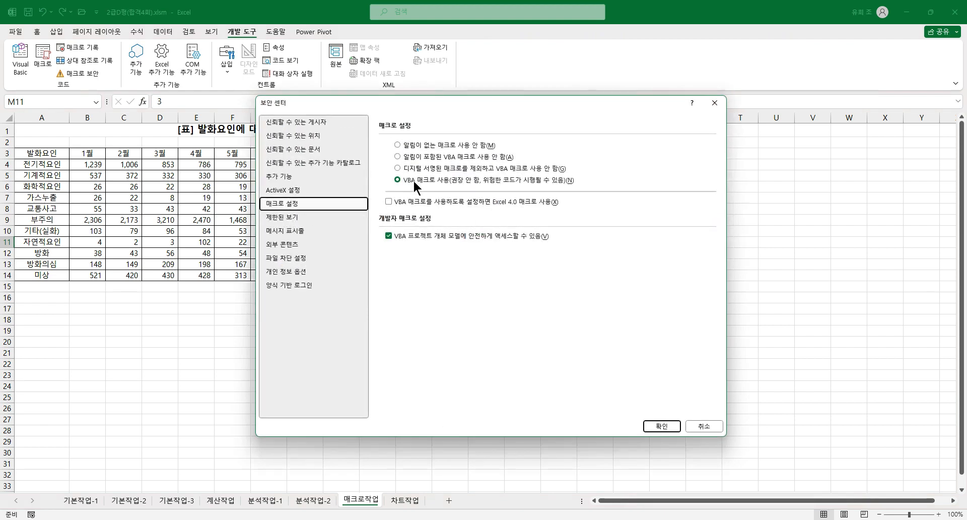
left_click(662, 426)
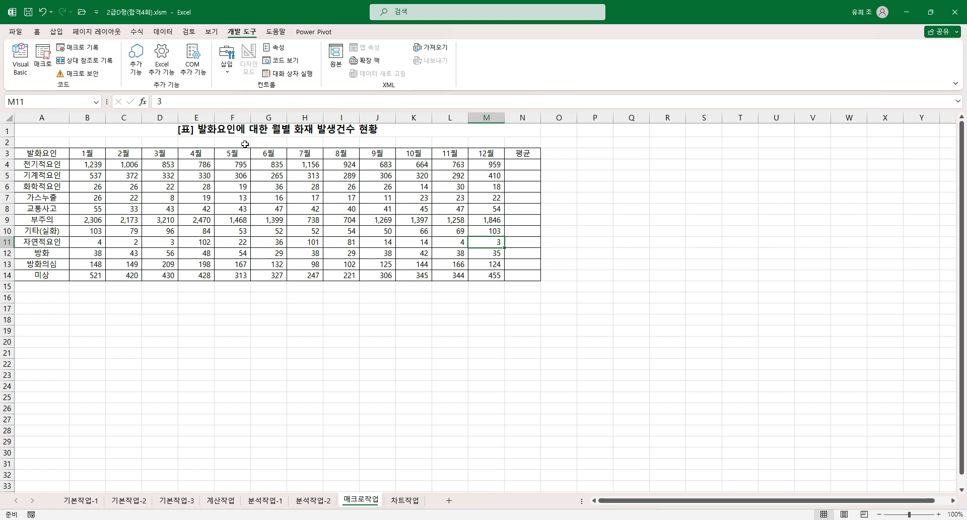
Try filling N4:N14 with the automatic 평균 function from the formula tools and undo it
left_click(531, 165)
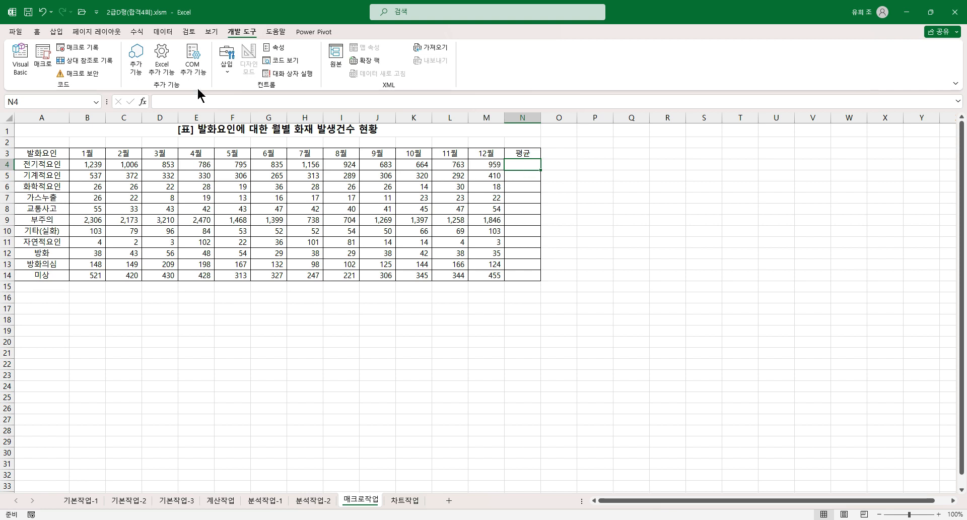
left_click(136, 32)
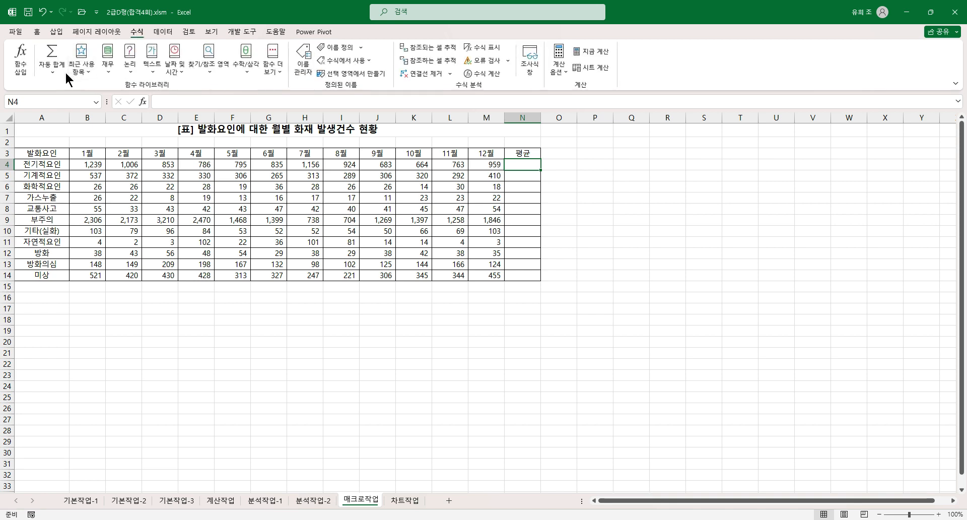
left_click(52, 68)
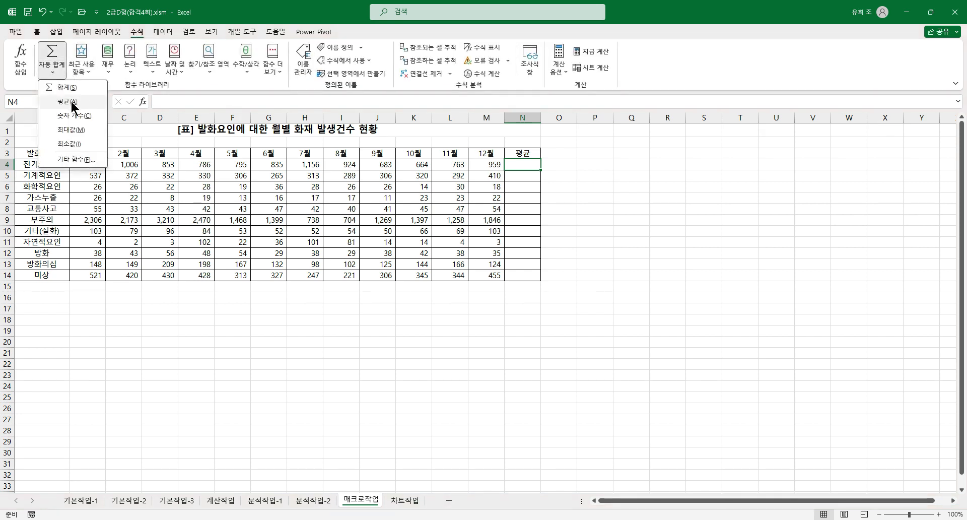
left_click(525, 180)
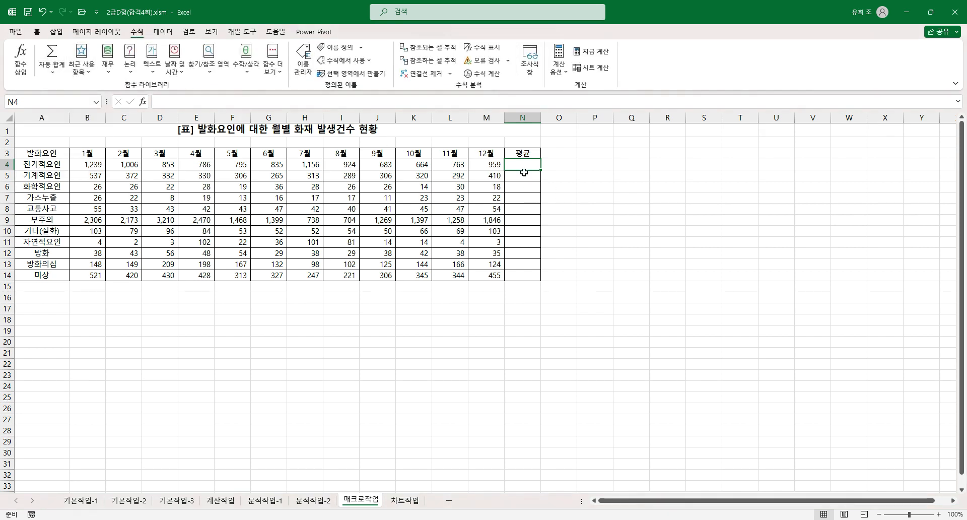
left_click_drag(526, 164, 530, 274)
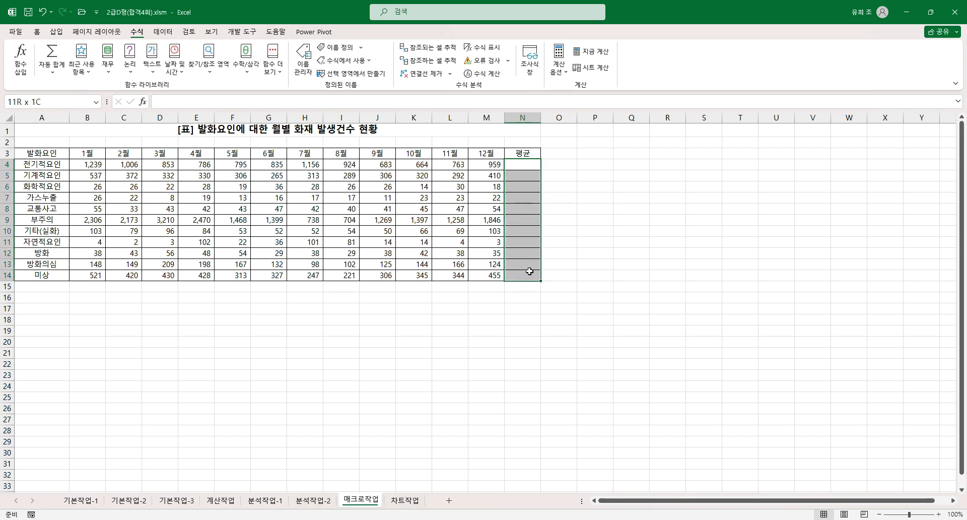
left_click(52, 70)
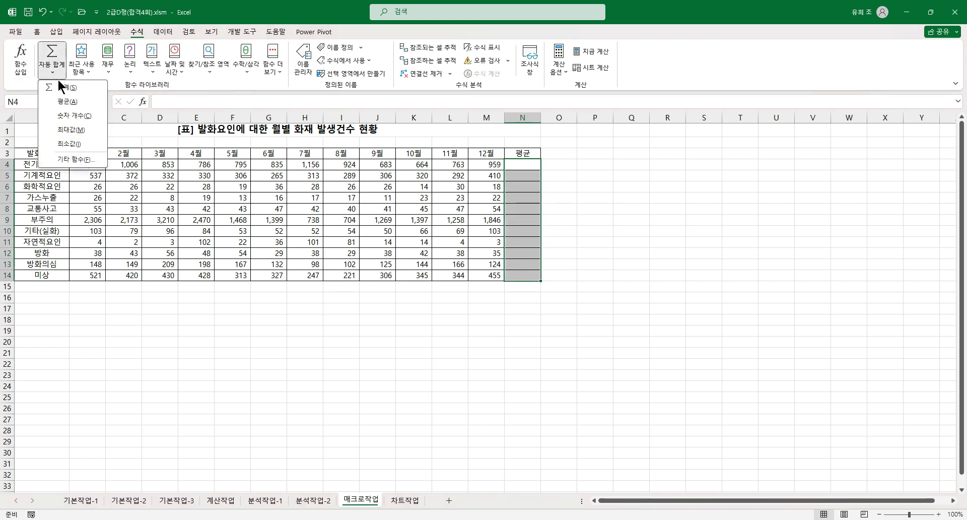
left_click(69, 105)
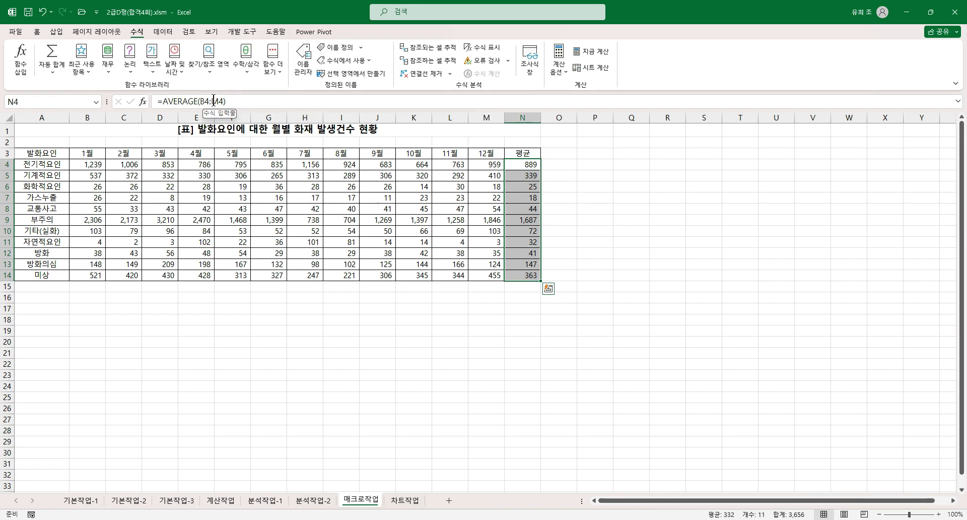
left_click(43, 12)
Try the automatic 평균 function from the home editing tools on N4:N14 and clear the results
left_click(37, 31)
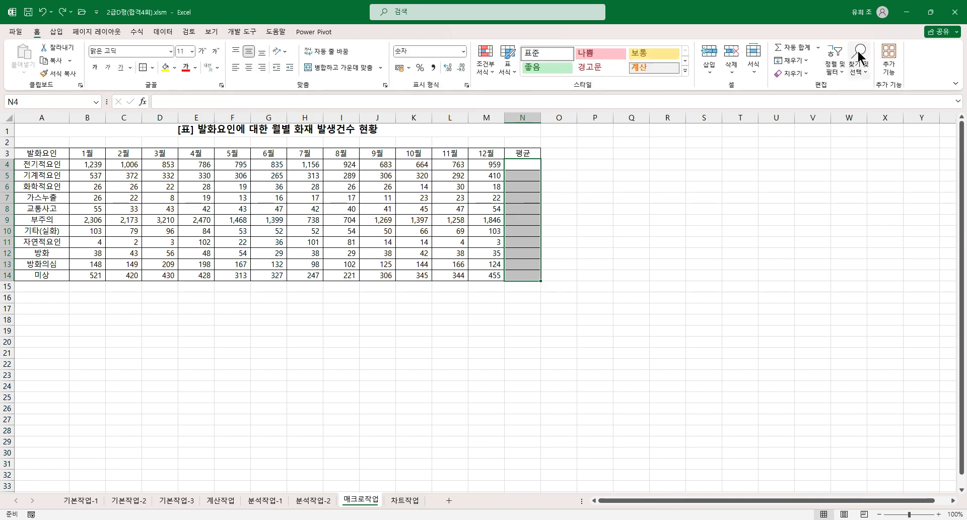
left_click(817, 48)
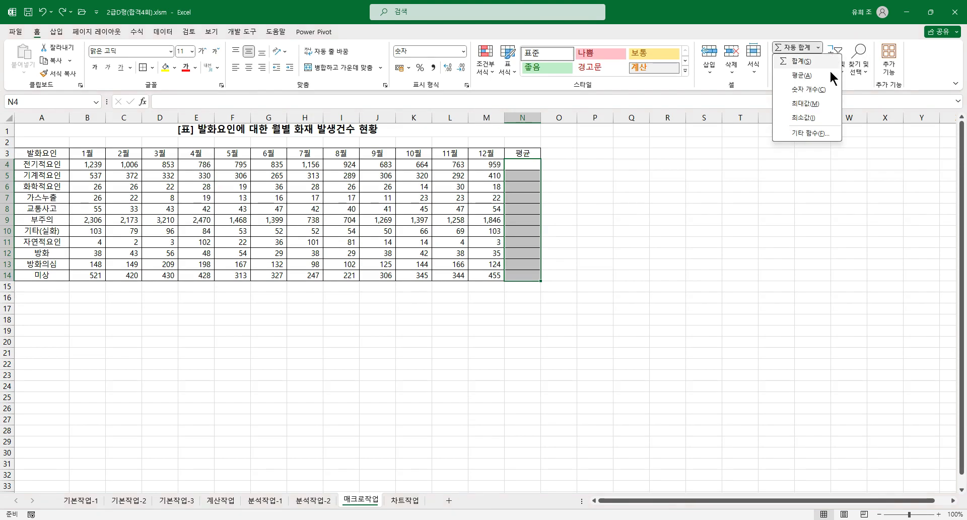
left_click(803, 75)
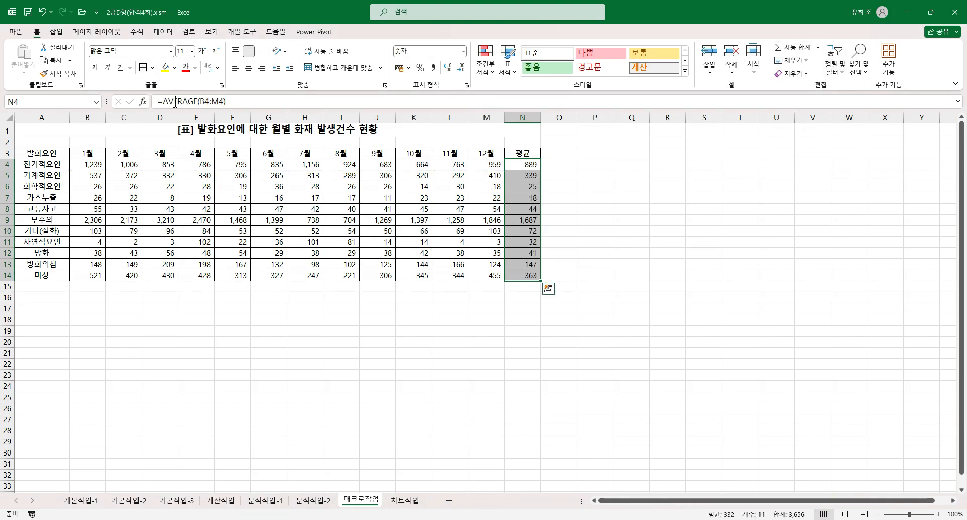
key("Delete")
Try writing an AVERAGE formula over B4:M4 in cell N4 and discard the entry
left_click(524, 165)
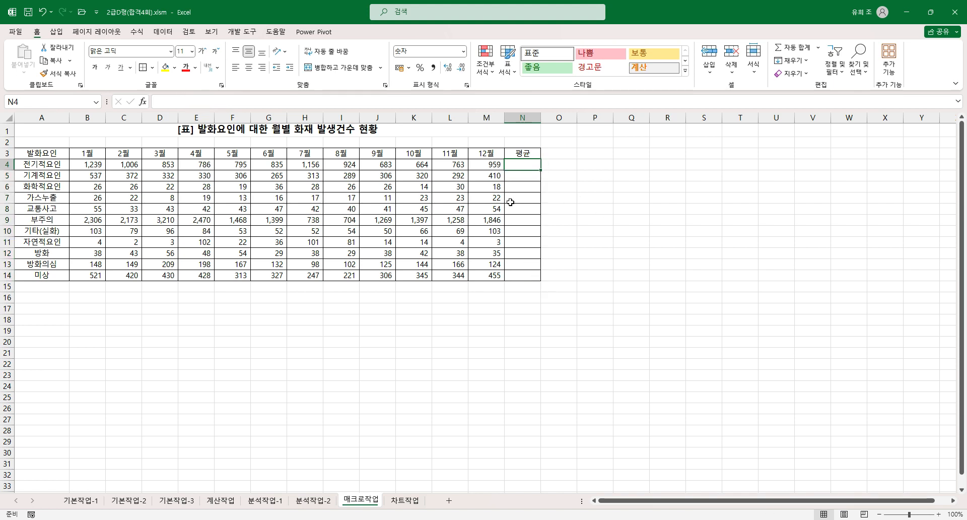
type("=")
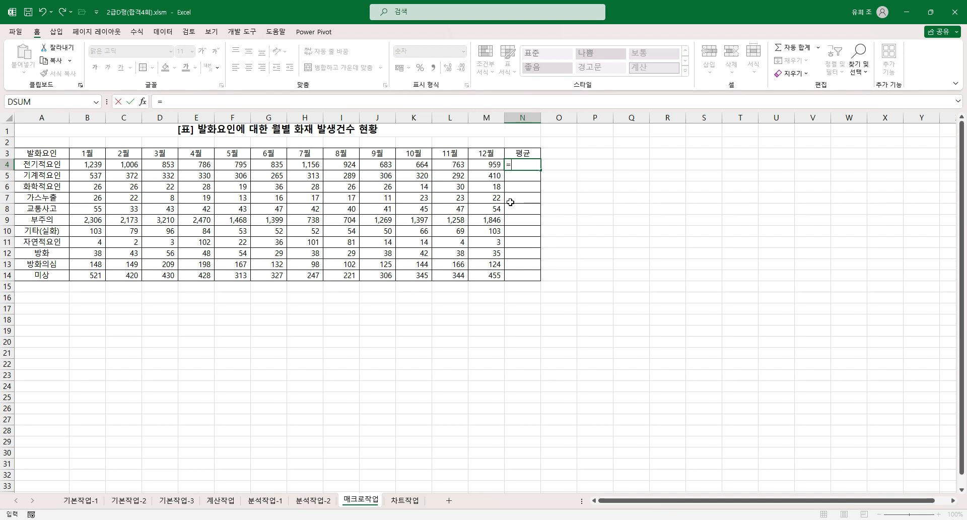
type("ㅁㅍ")
key("Hangul")
key("BackSpace")
key("BackSpace")
type("av")
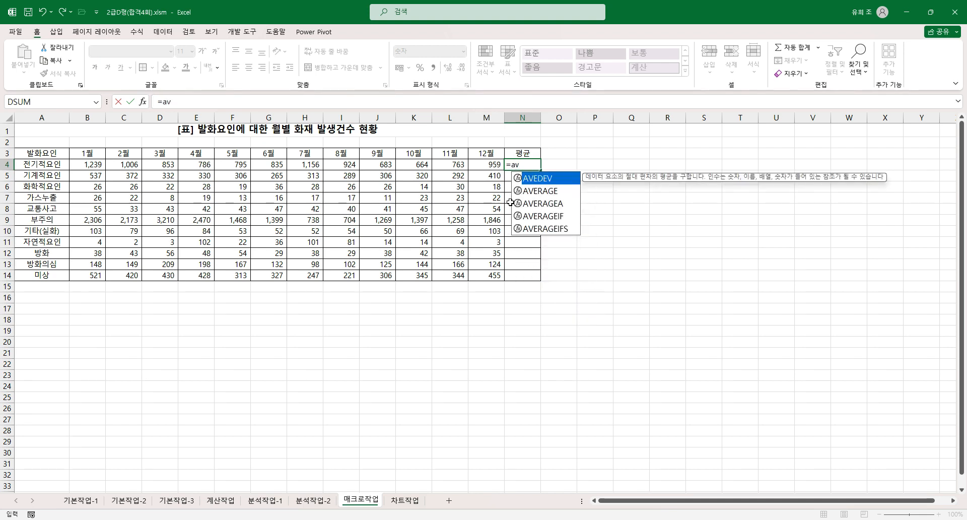
double_click(550, 191)
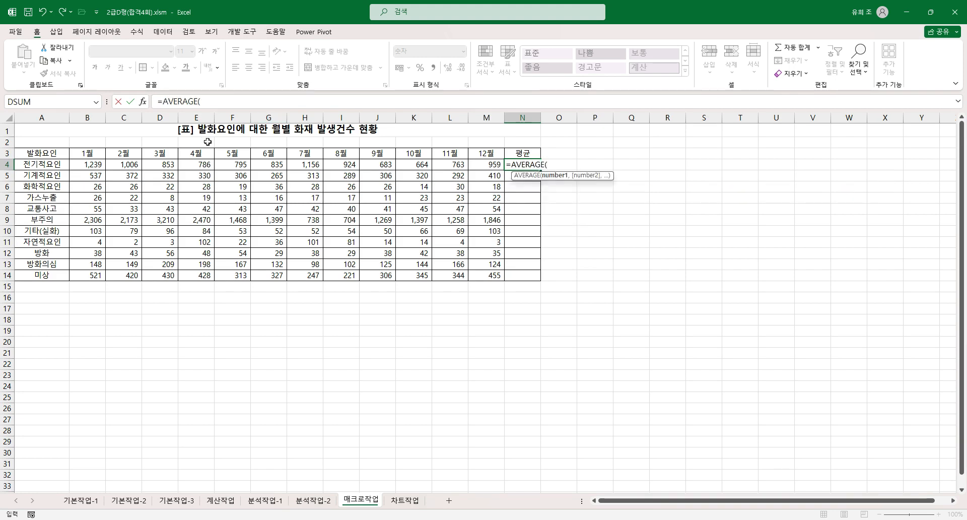
left_click_drag(96, 165, 488, 164)
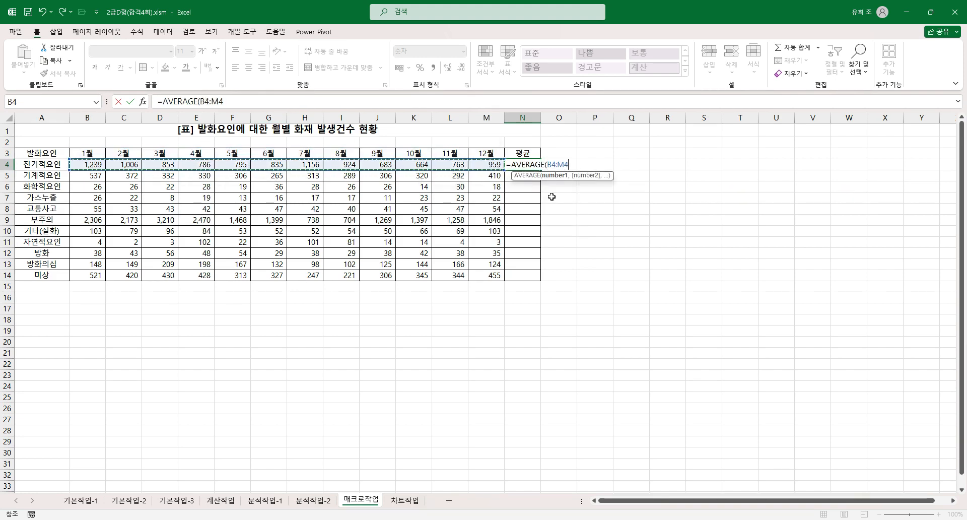
key("Escape")
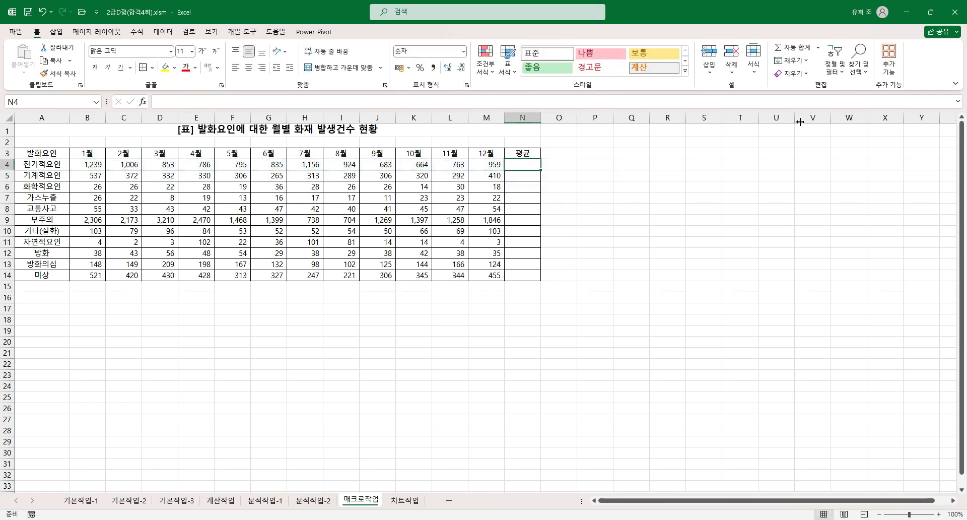
Select empty cell P5 outside the table and start recording a macro named 평균
left_click(596, 198)
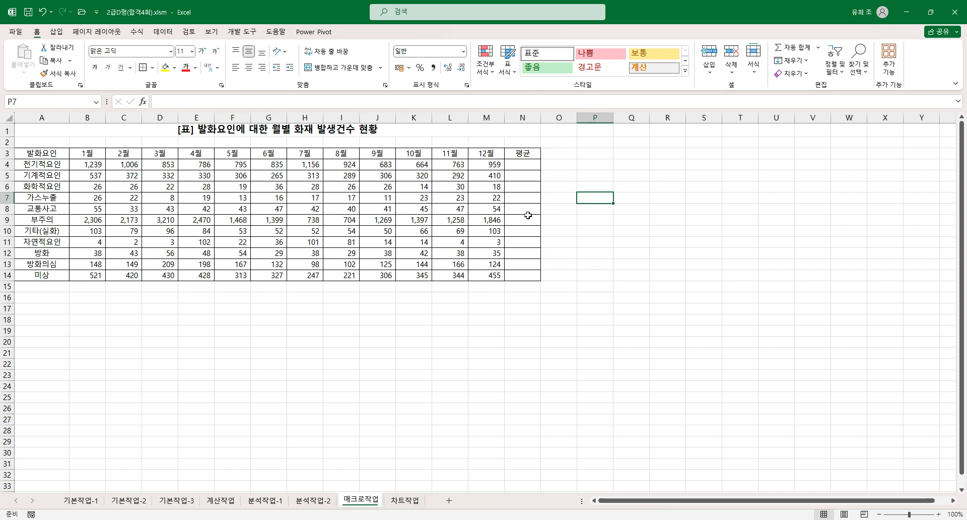
left_click(573, 184)
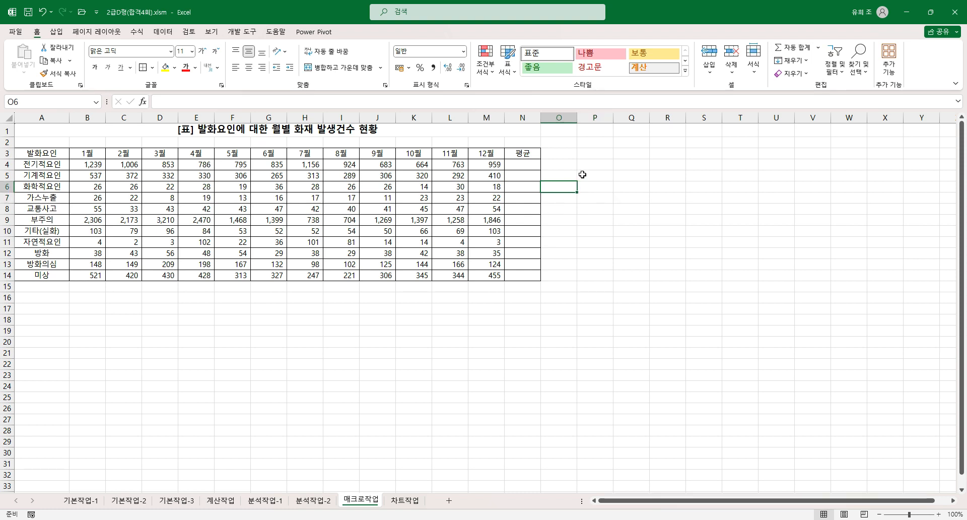
left_click(585, 173)
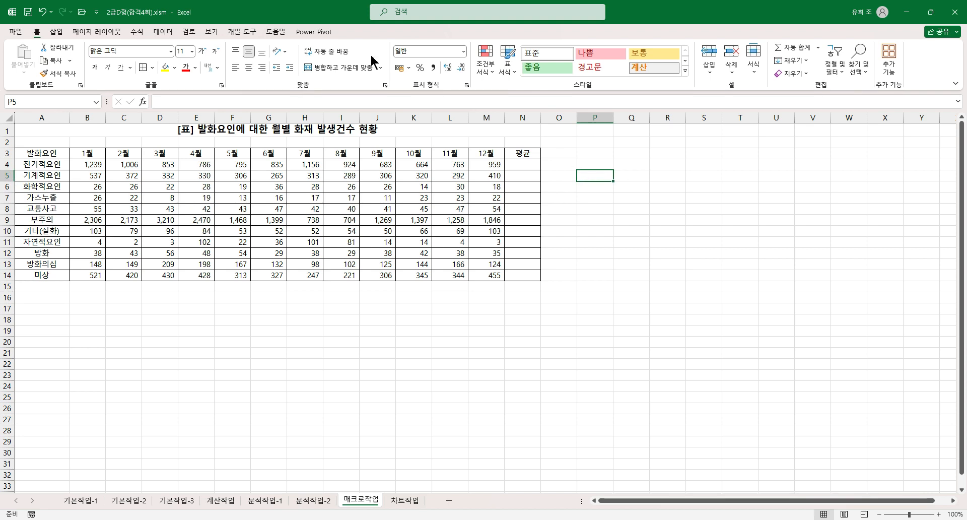
left_click(241, 32)
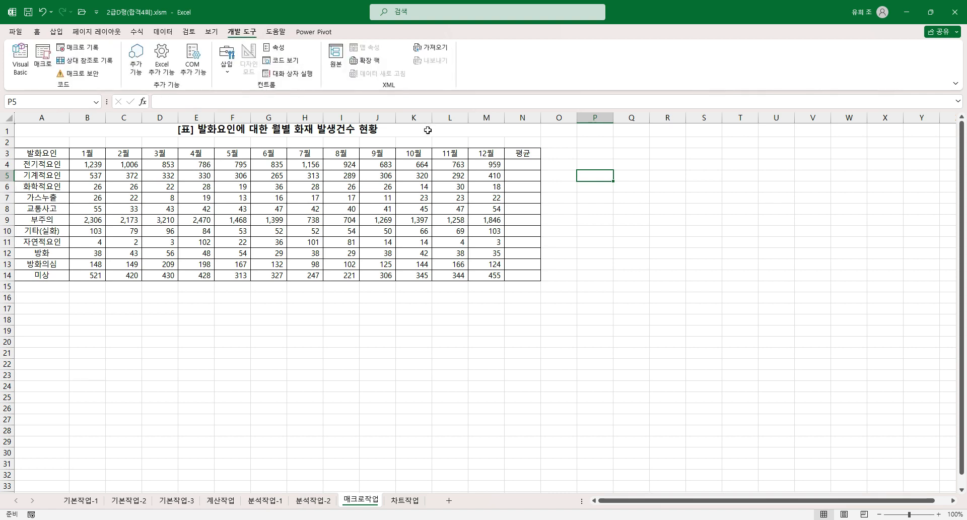
left_click(70, 48)
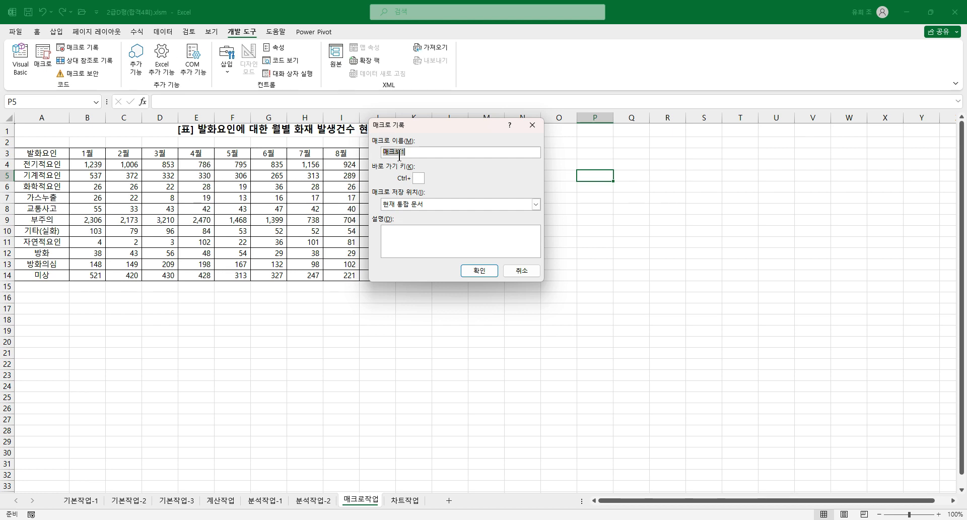
type("ㅍㅕㅇ규")
left_click(478, 271)
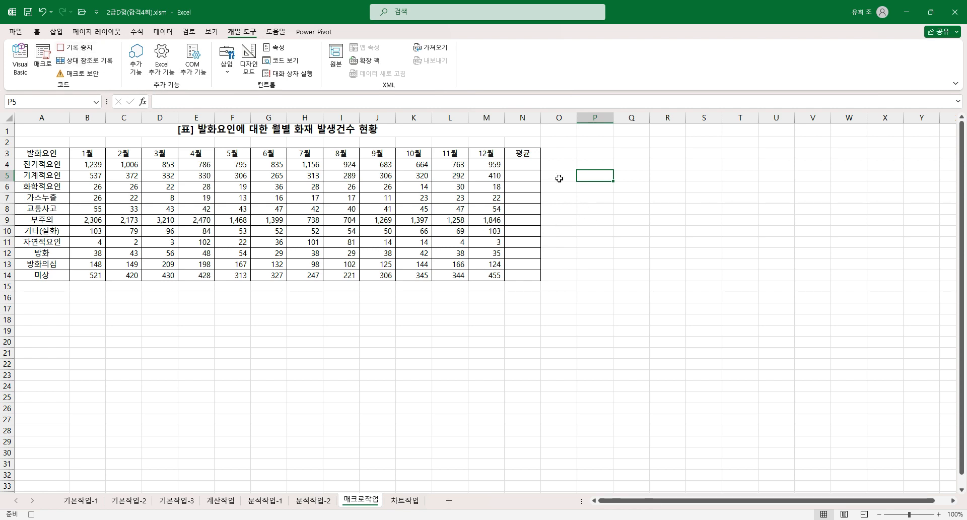
Fill N4:N14 with the automatic 평균 function, select cell N14 and stop the macro recording
left_click_drag(522, 163, 518, 272)
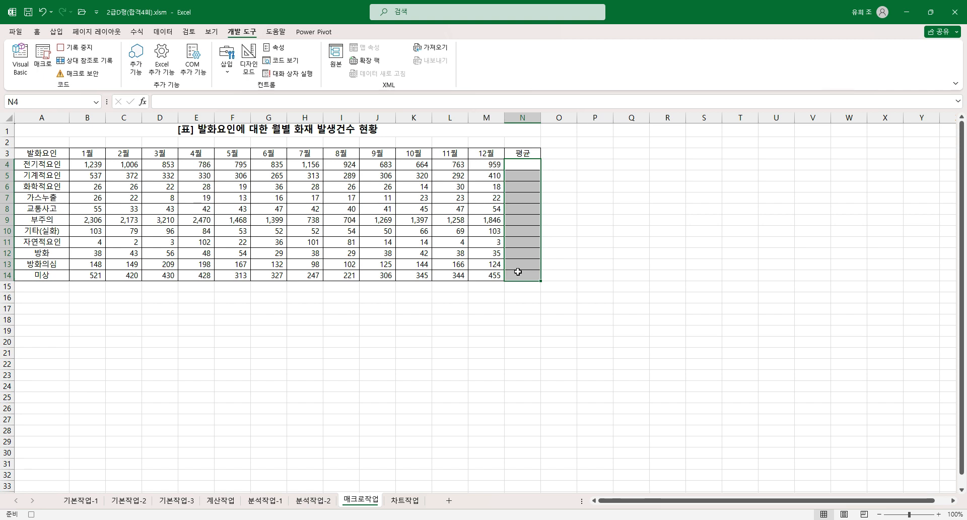
left_click(37, 32)
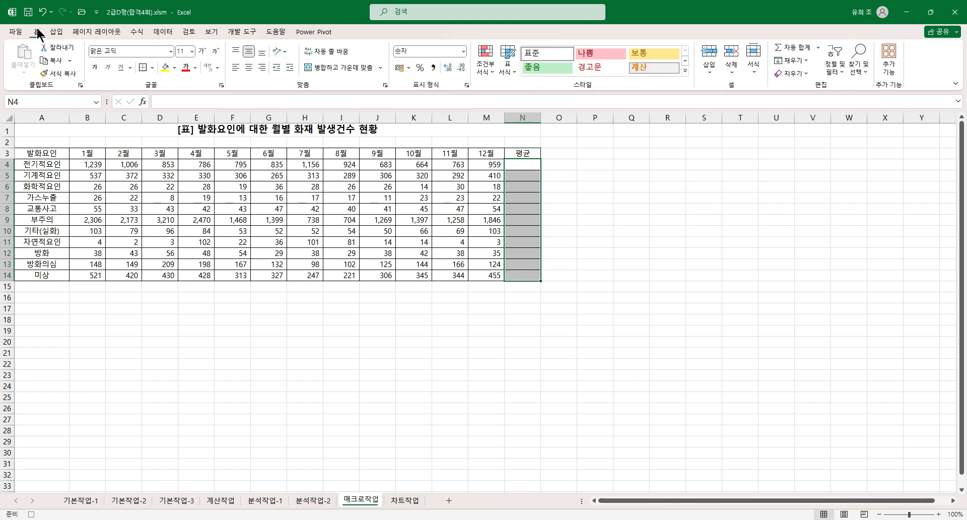
left_click(818, 52)
left_click(804, 74)
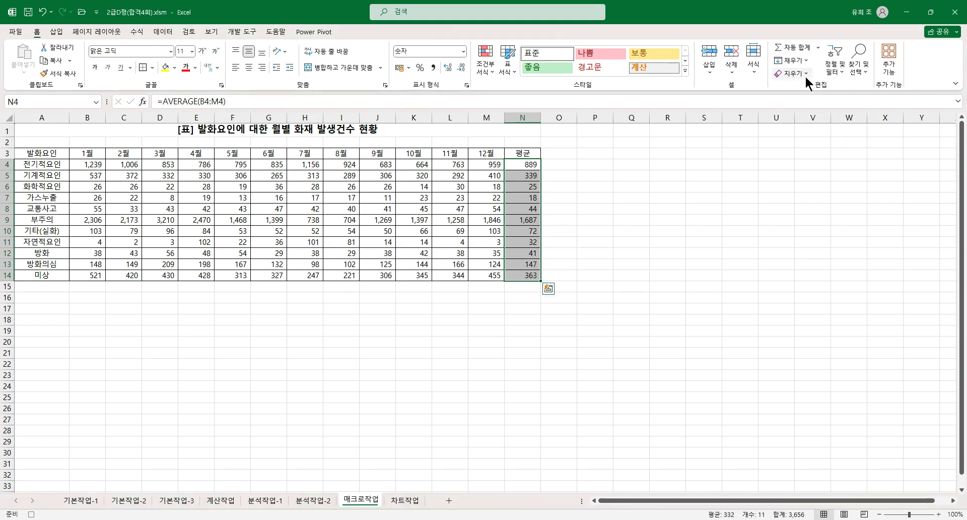
left_click(531, 276)
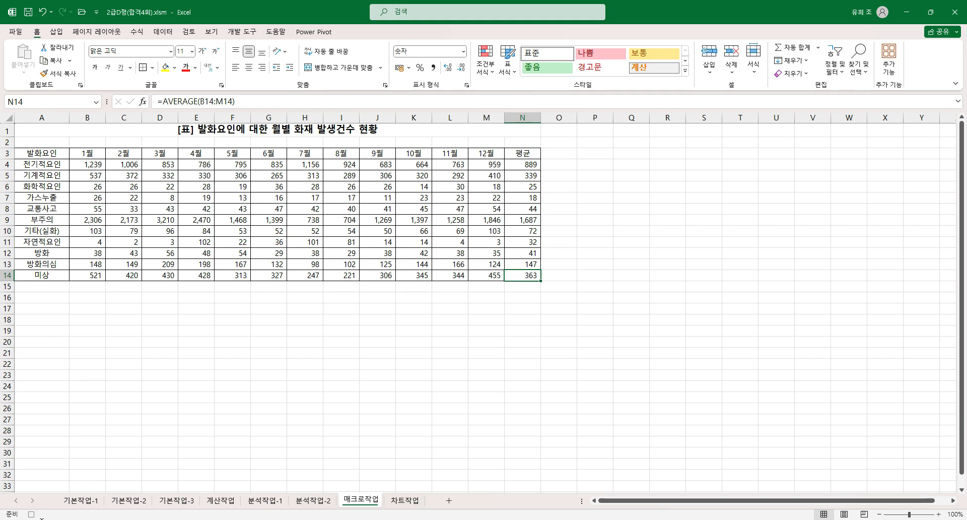
left_click(31, 513)
Inspect the recorded 평균 macro code in Module1 of the Visual Basic editor, and close the editor
left_click(249, 30)
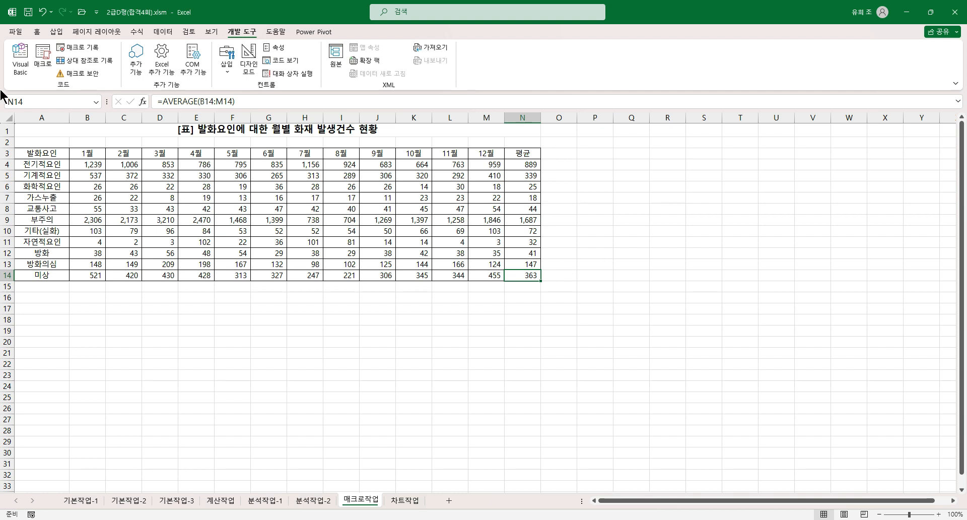
left_click(20, 59)
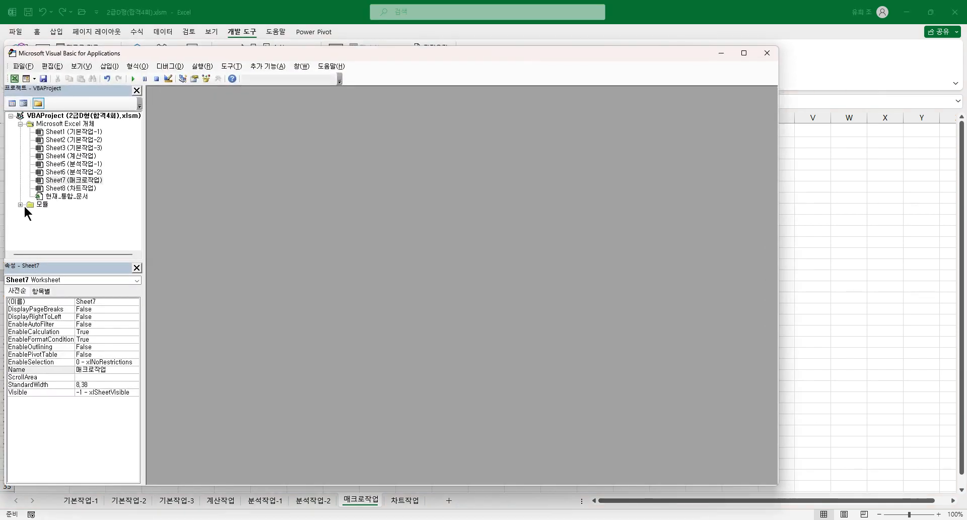
left_click(20, 204)
double_click(59, 212)
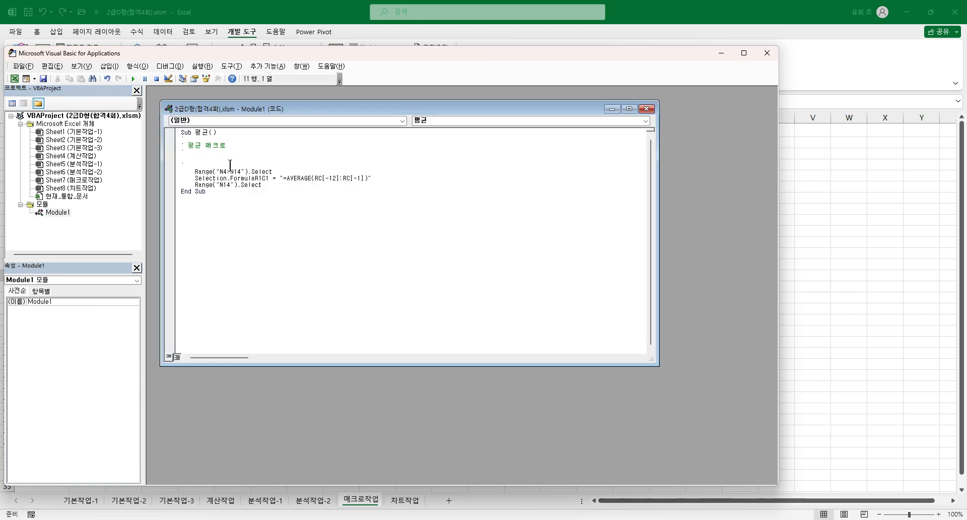
left_click(767, 54)
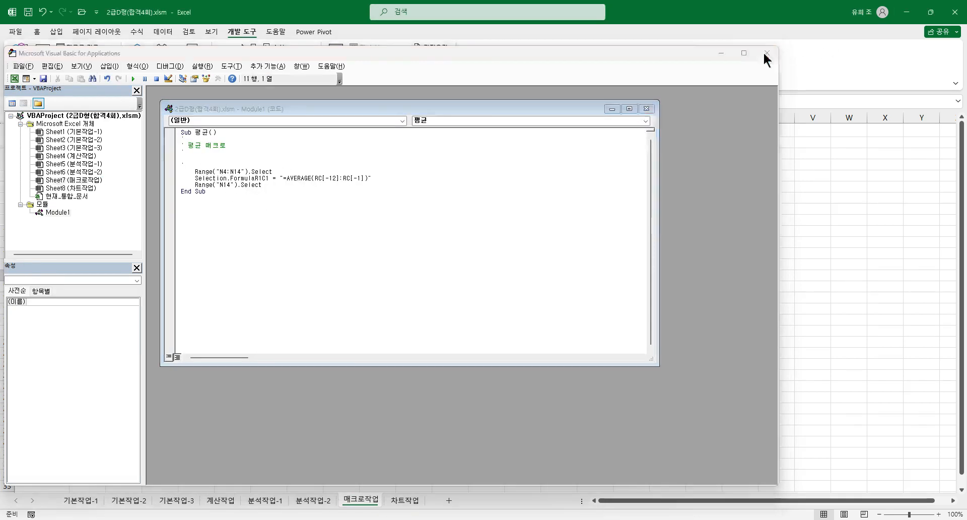
Clear the averages from N4:N14 and select an empty cell outside the table
left_click(589, 242)
left_click_drag(529, 165, 529, 272)
key("Delete")
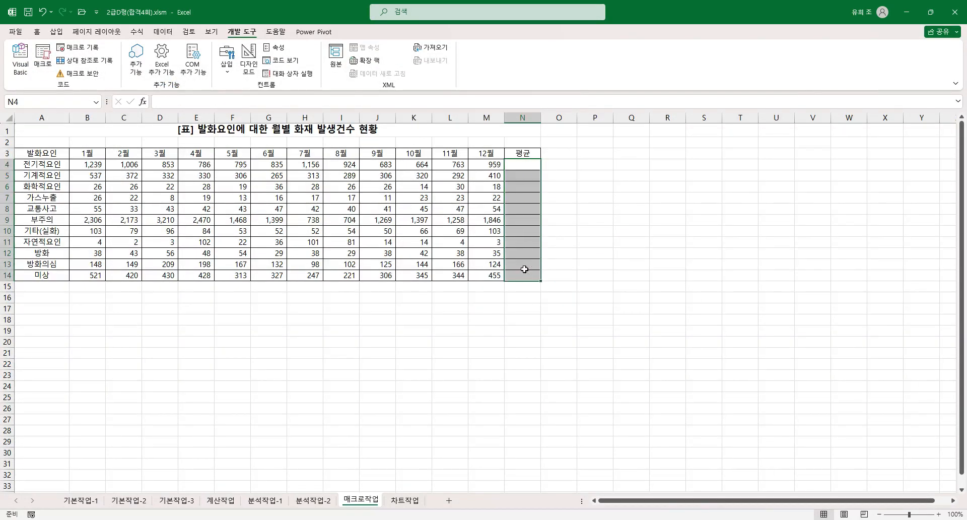
left_click(605, 233)
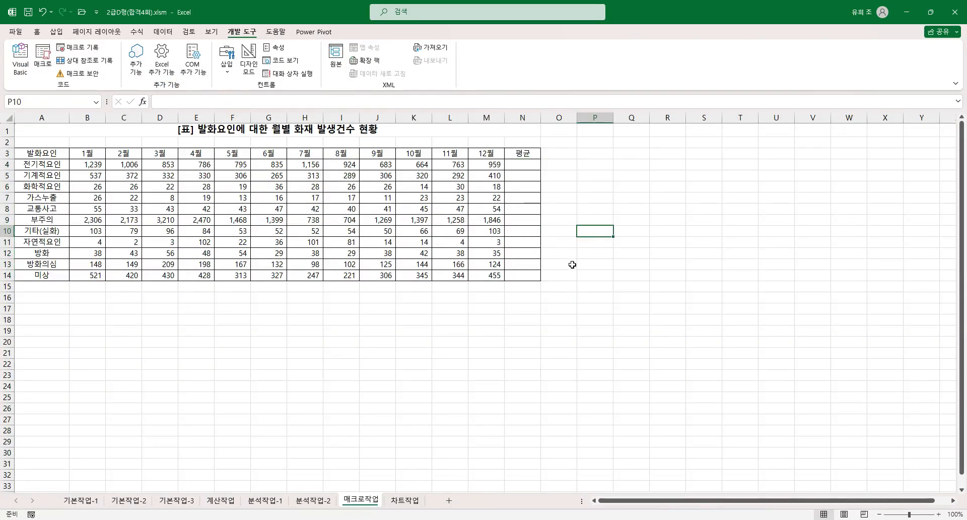
left_click(553, 276)
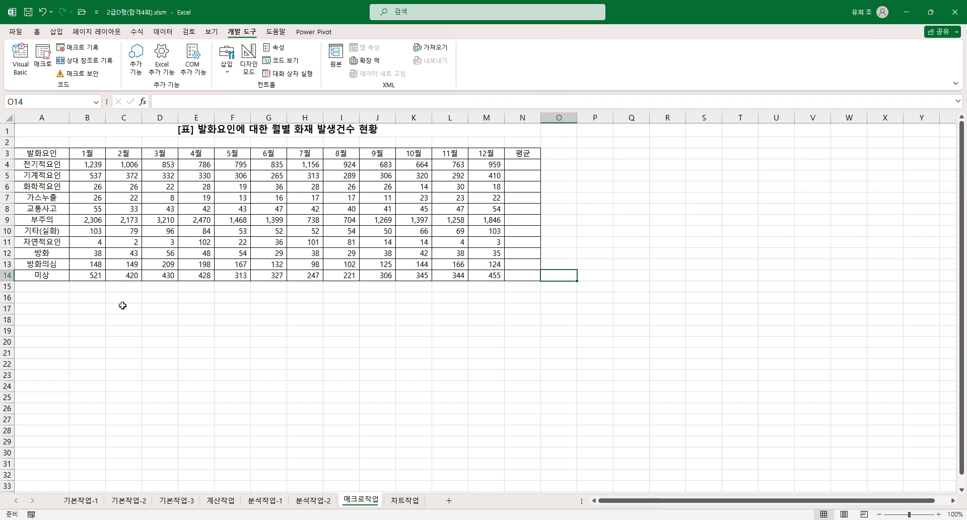
Insert a form control button exactly over C16:D17 and assign the 평균 macro to it
left_click_drag(126, 303, 157, 309)
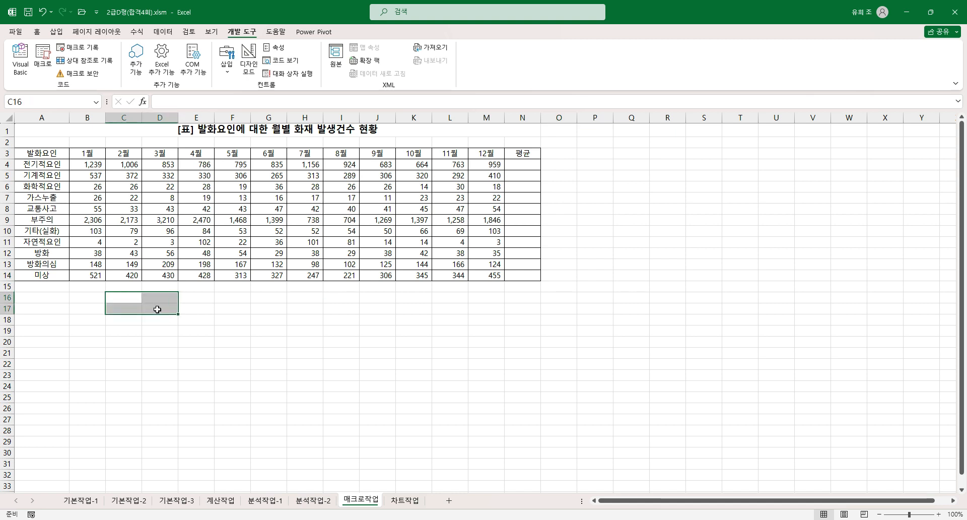
left_click(225, 69)
left_click(222, 100)
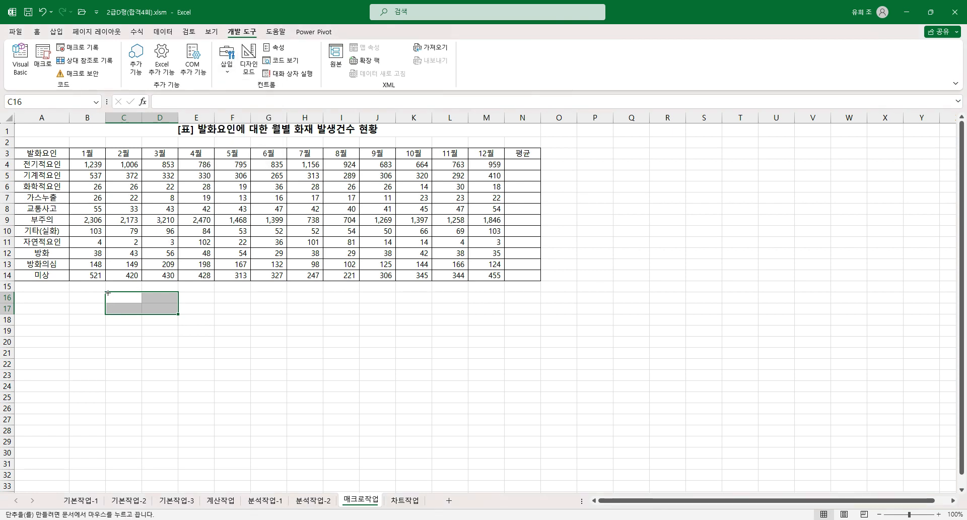
key("alt")
left_click_drag(105, 292, 175, 312)
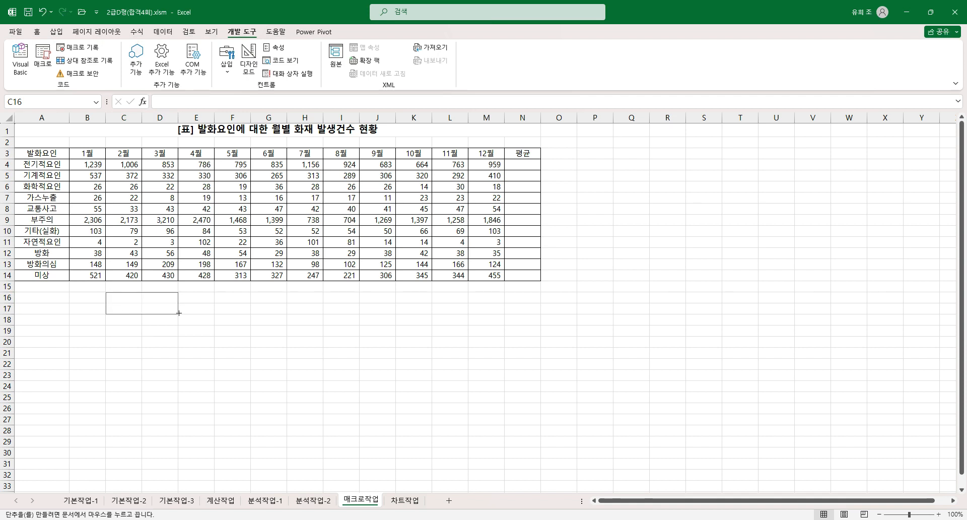
left_click_drag(179, 313, 181, 304)
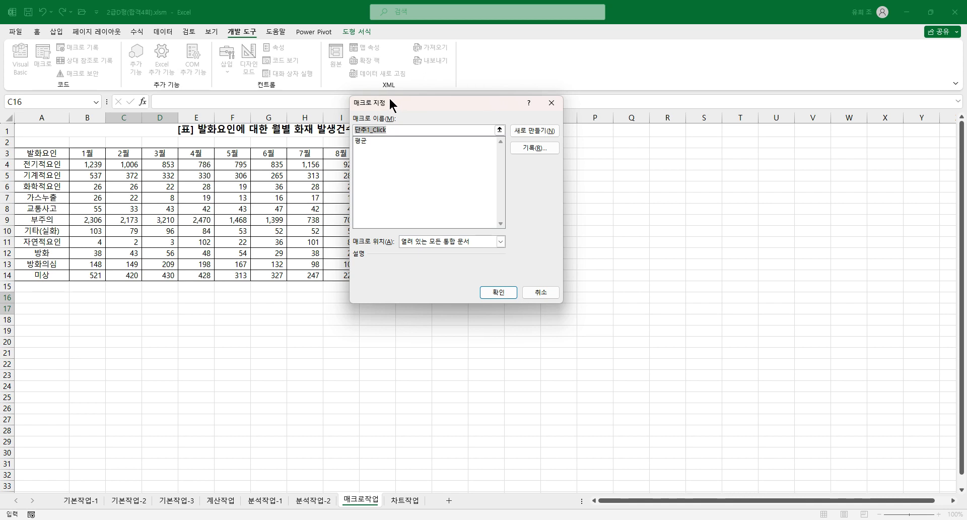
left_click(362, 141)
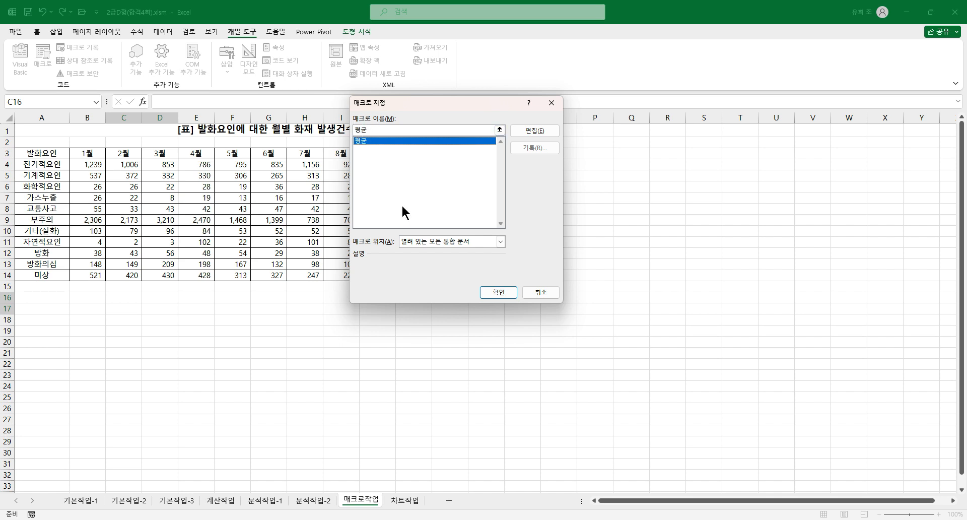
left_click(502, 294)
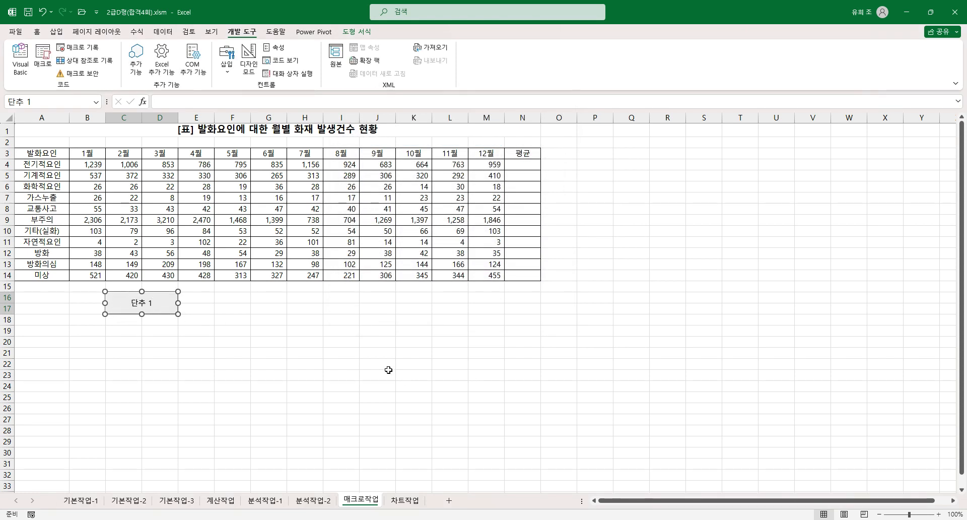
Label the new button 평균, deselect it and run its macro to fill the average column
type("평균")
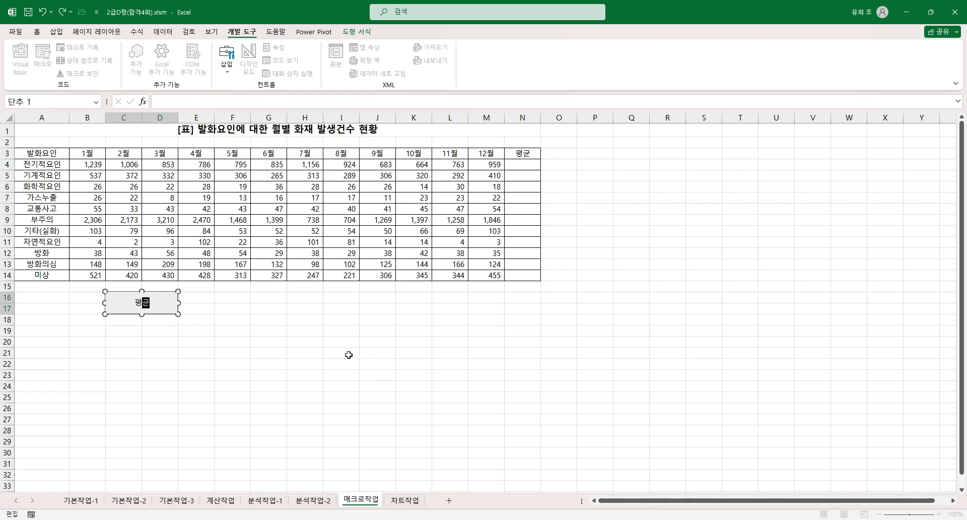
left_click(338, 341)
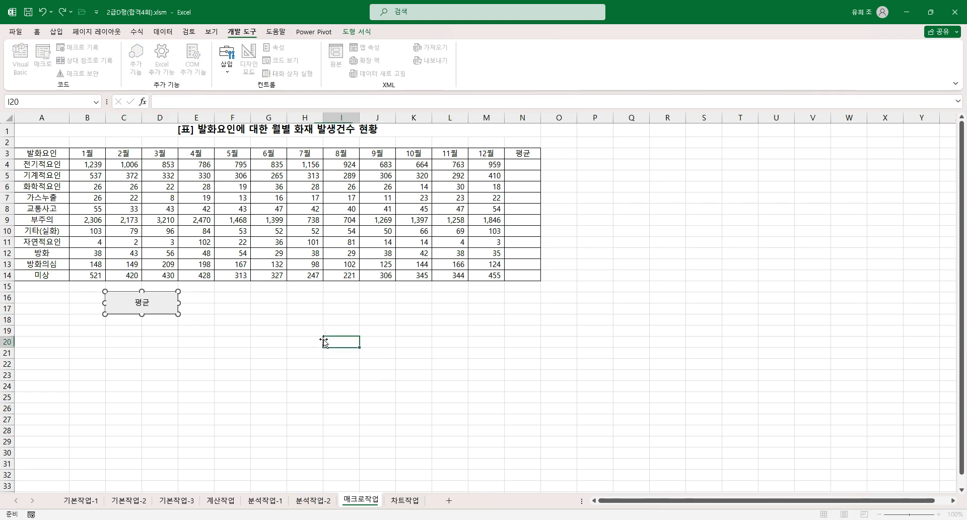
left_click(147, 308)
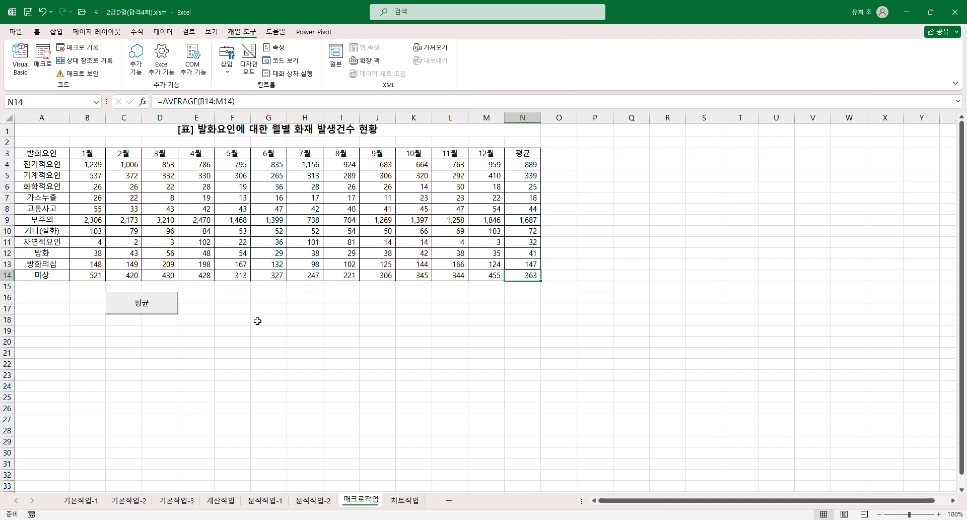
left_click(277, 321)
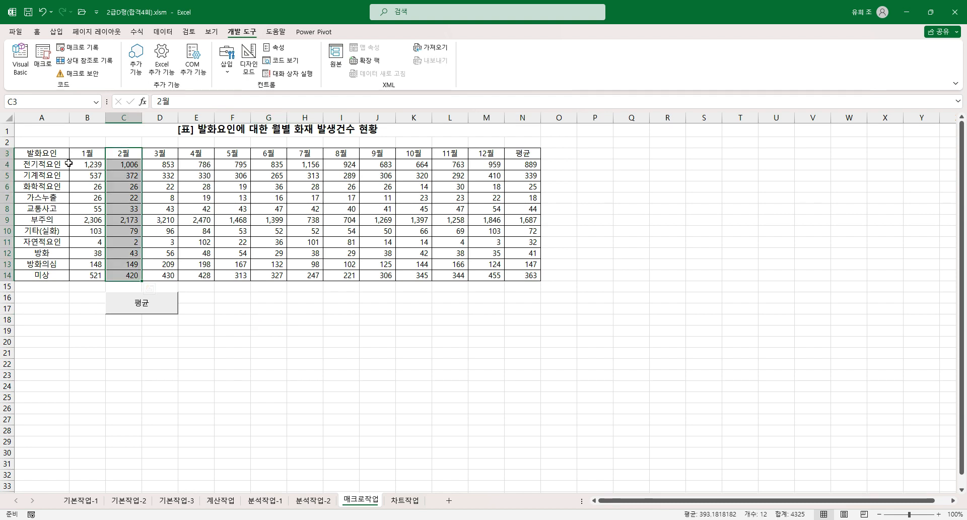
left_click_drag(85, 153, 90, 277)
left_click_drag(164, 155, 150, 275)
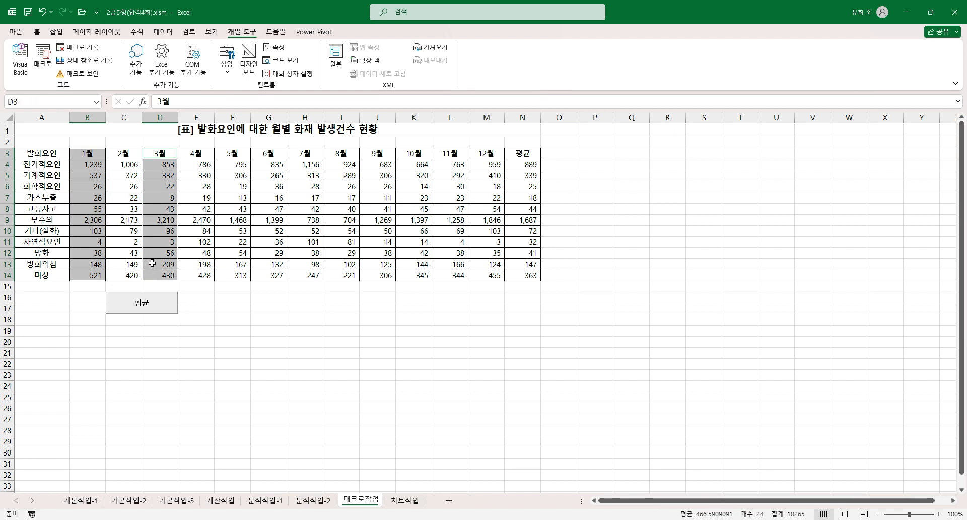
left_click(37, 32)
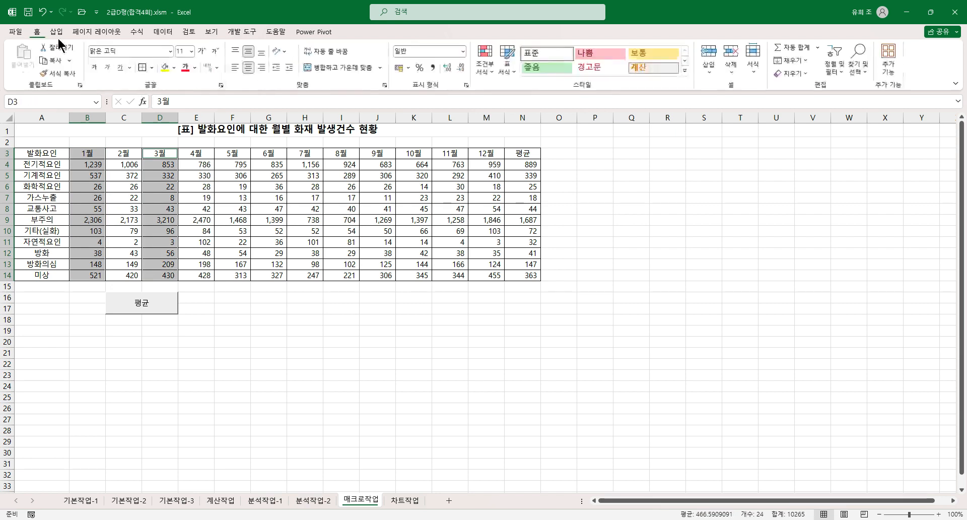
left_click(195, 68)
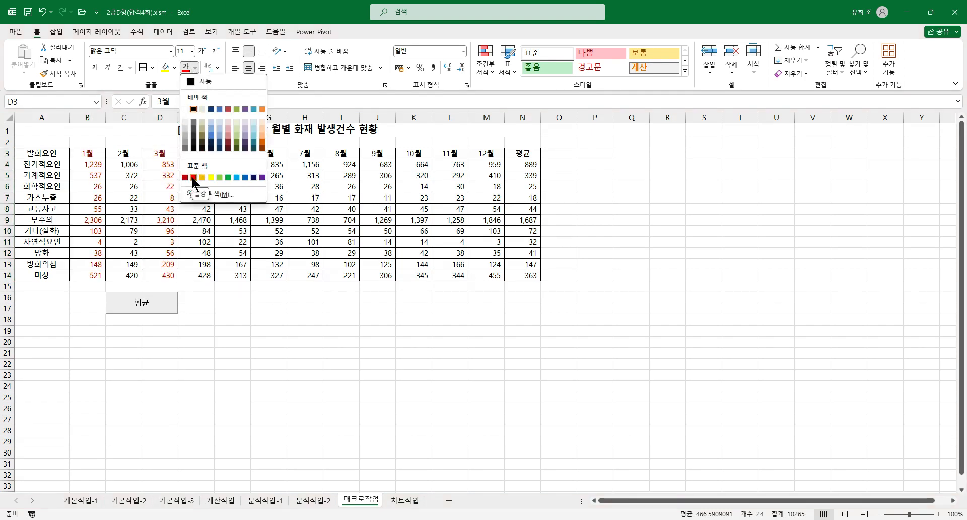
left_click(339, 344)
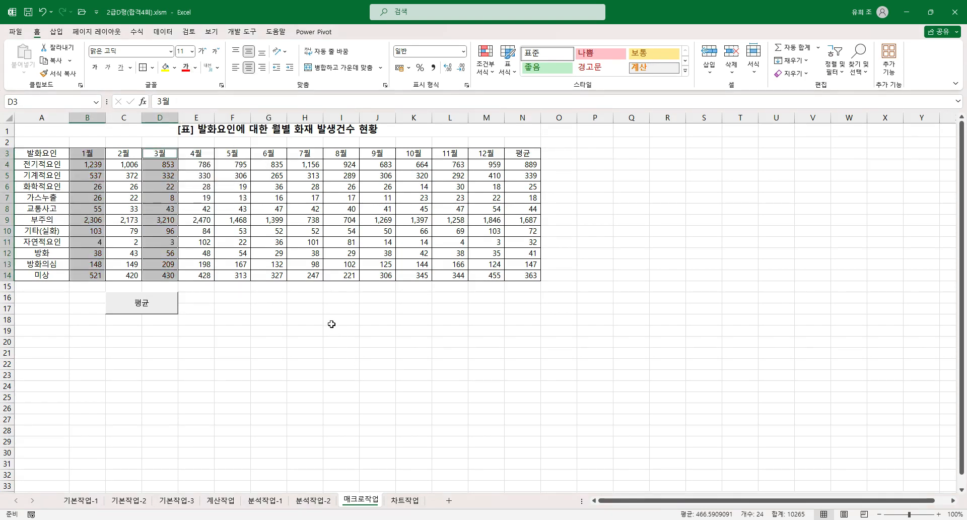
left_click(328, 318)
Select empty cell H17 outside the table and start recording a macro named 서식
left_click(305, 309)
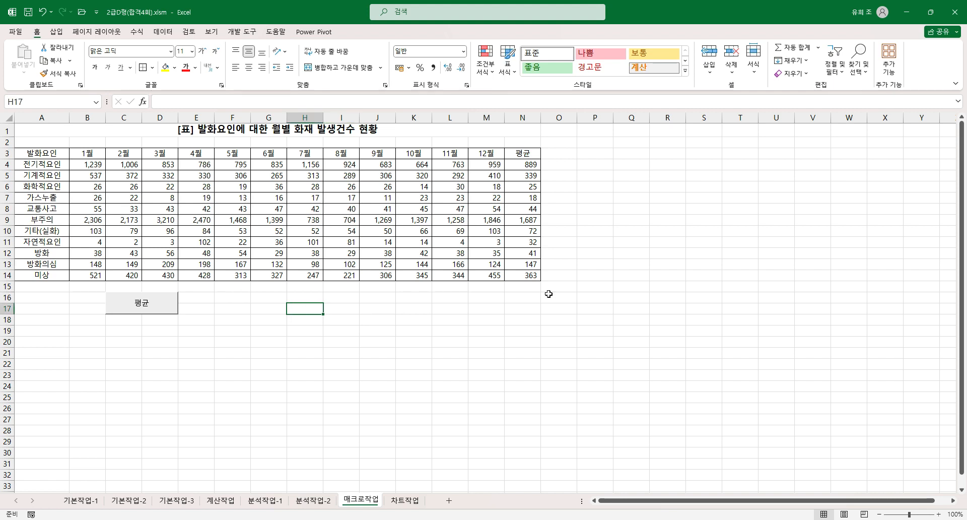
left_click(244, 33)
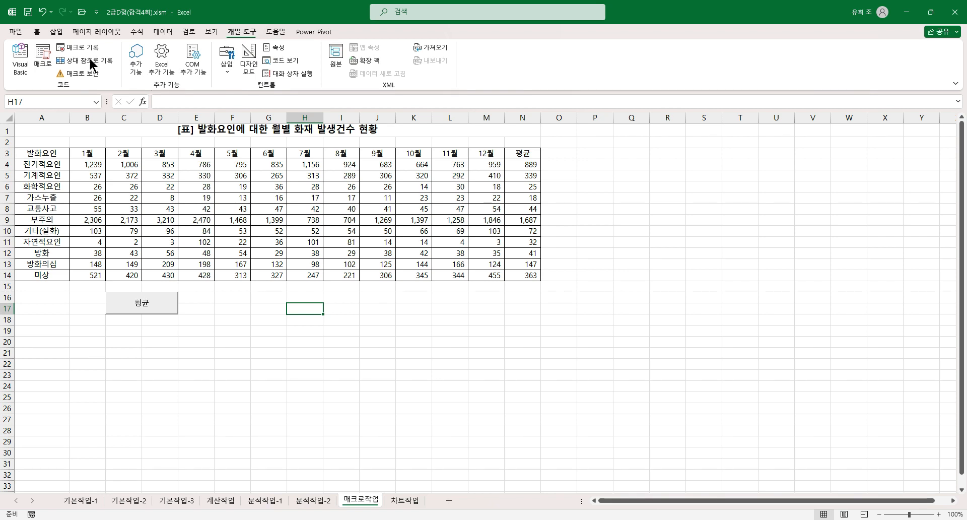
left_click(76, 46)
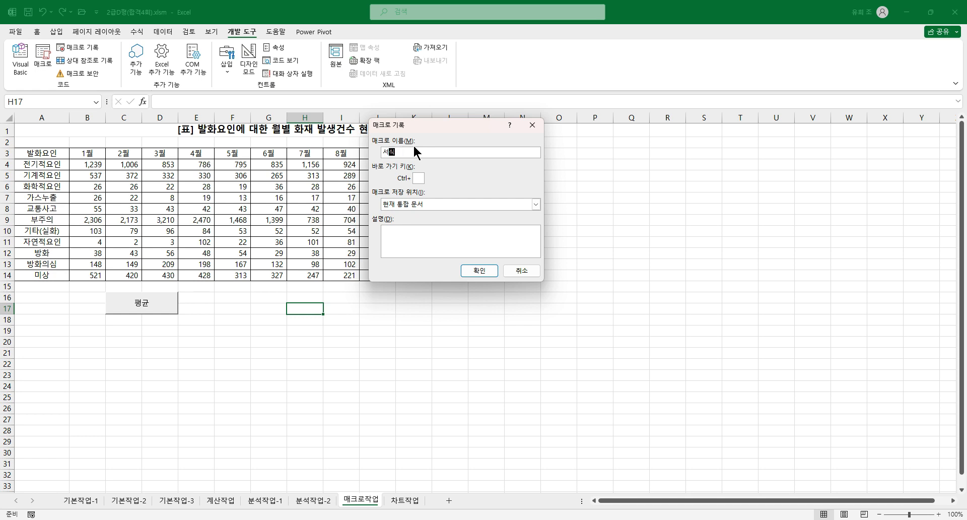
left_click(485, 274)
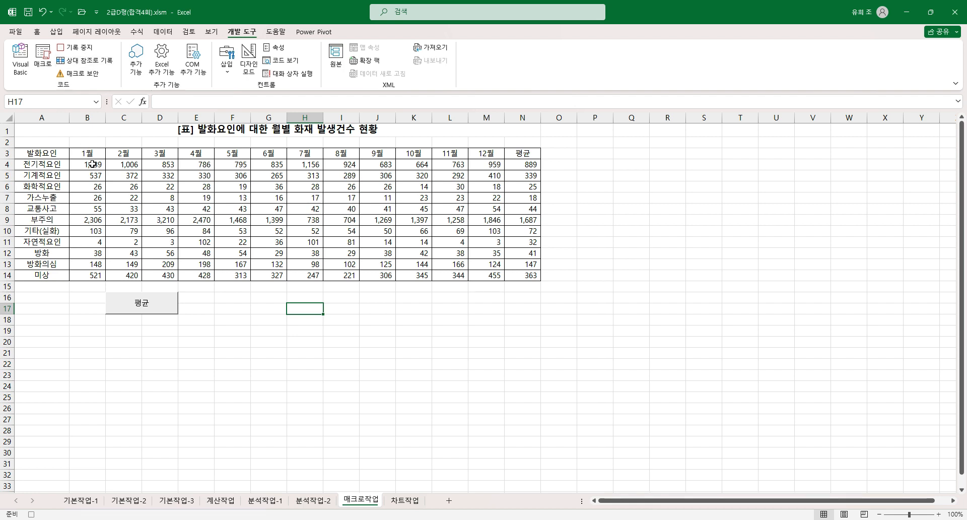
Apply a red font colour to the 1월 and 3월 columns, B3:B14 and D3:D14, including their headings
left_click_drag(87, 153, 98, 265)
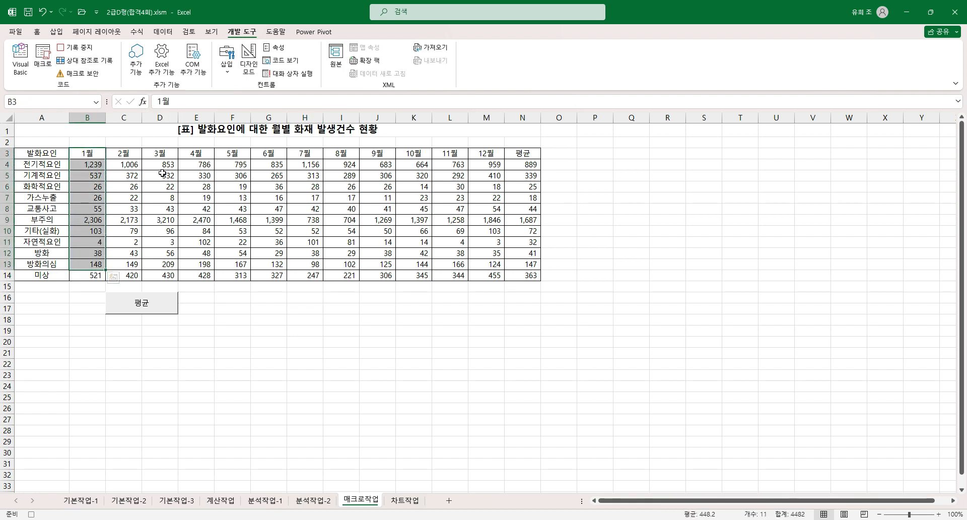
key("ctrl+q")
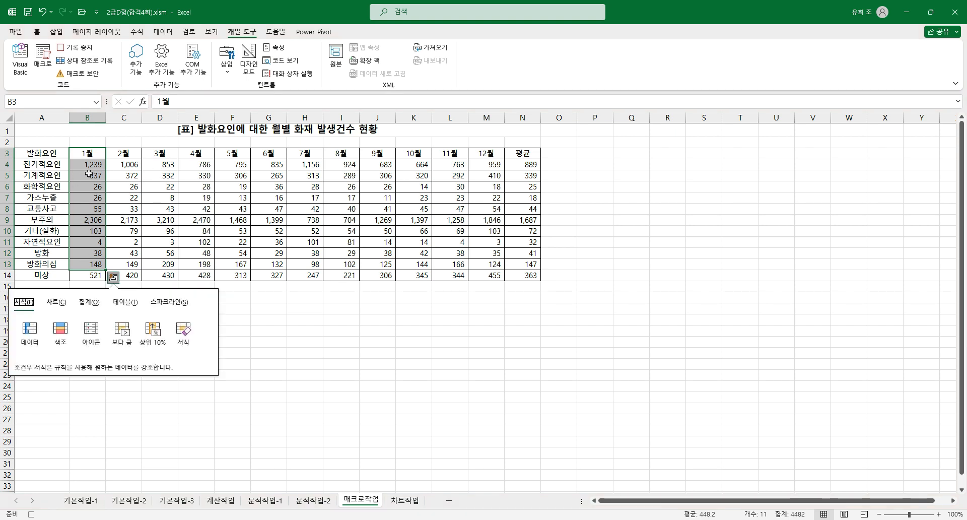
left_click_drag(89, 154, 96, 276)
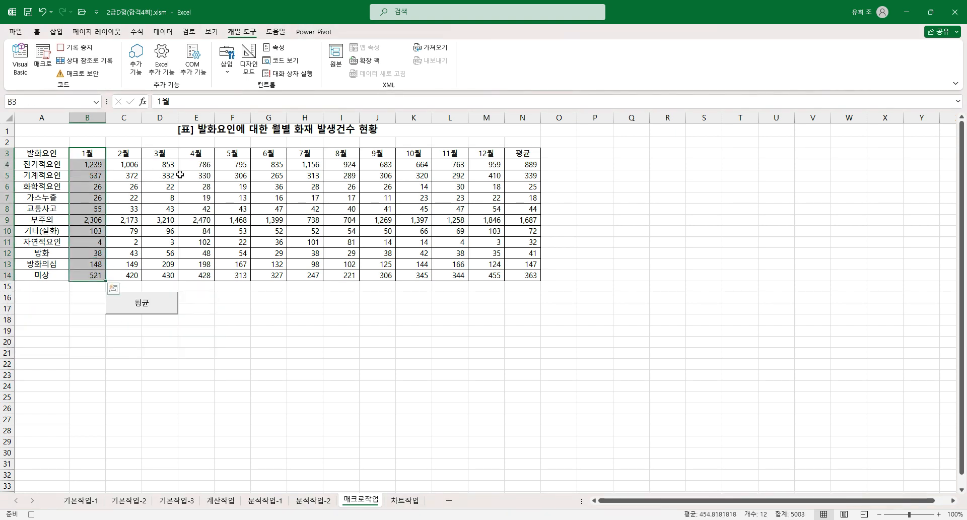
left_click_drag(159, 157, 152, 275)
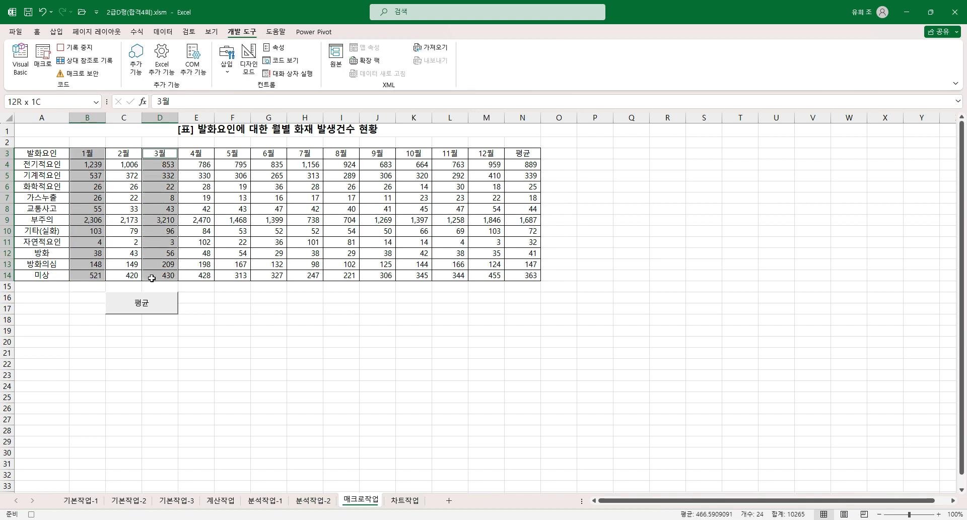
left_click(37, 31)
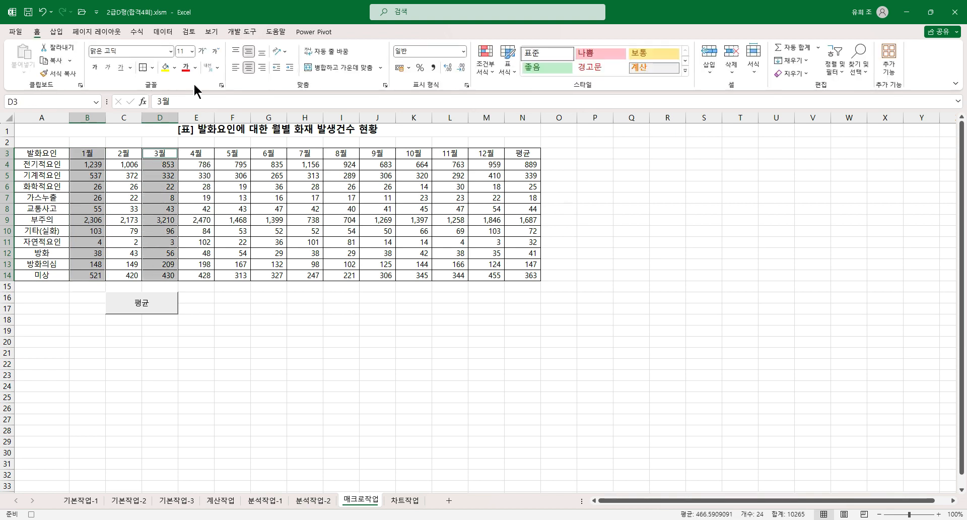
left_click(187, 68)
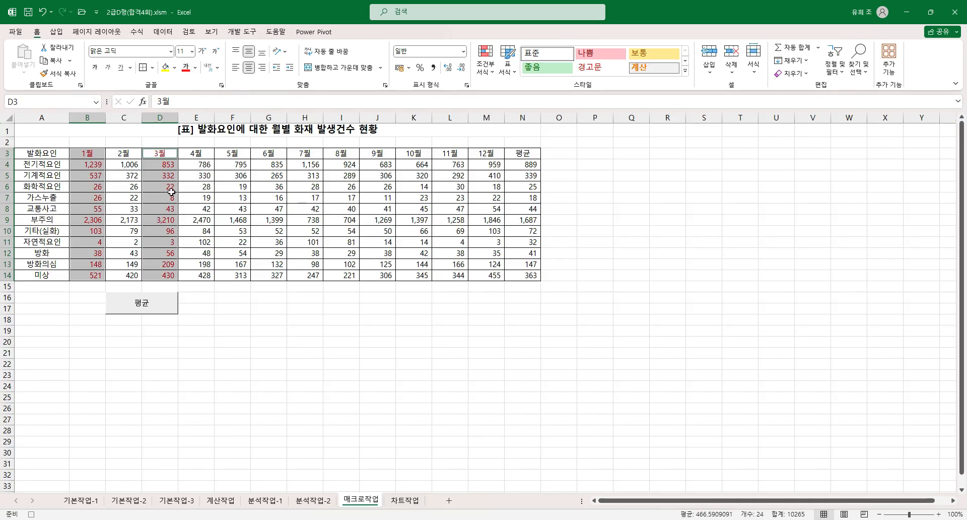
Select cell D14, stop recording the 서식 macro, and review its recorded code in the Visual Basic editor
left_click(168, 274)
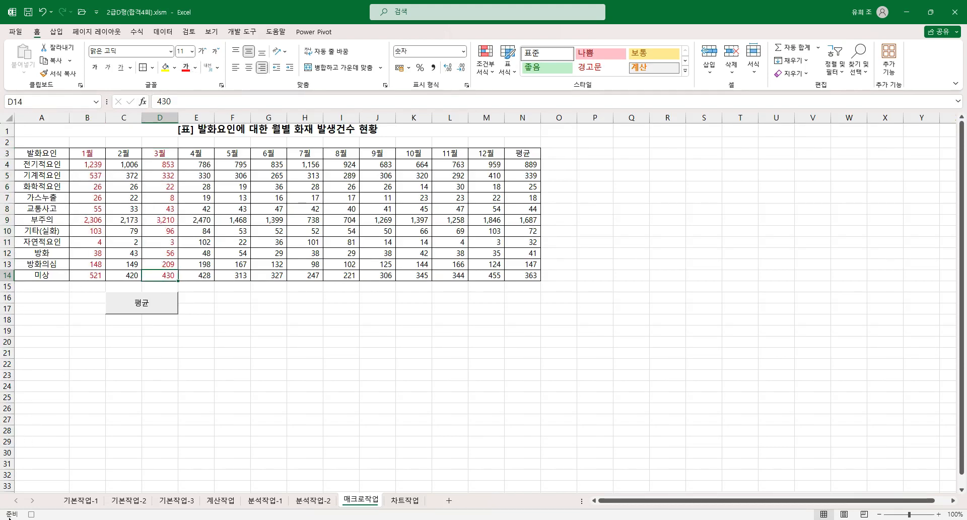
left_click(31, 514)
left_click(243, 32)
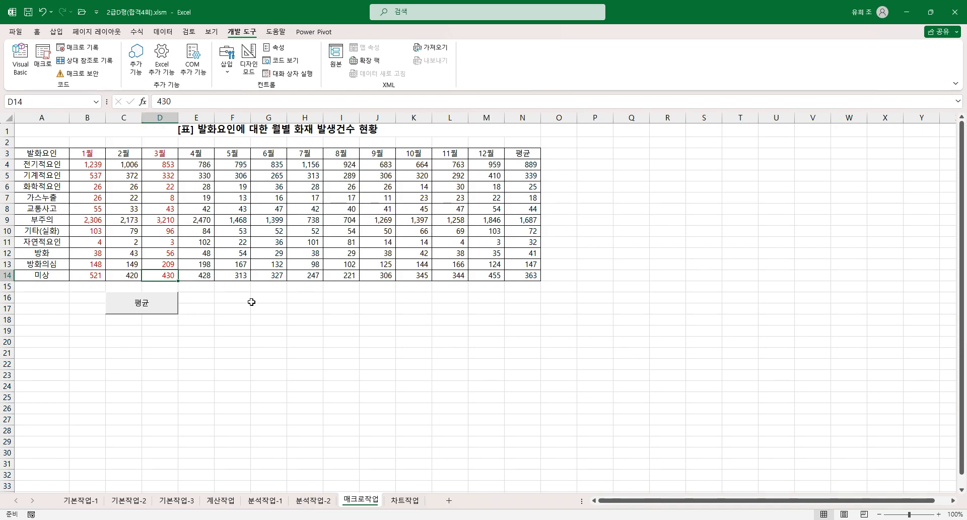
left_click(18, 72)
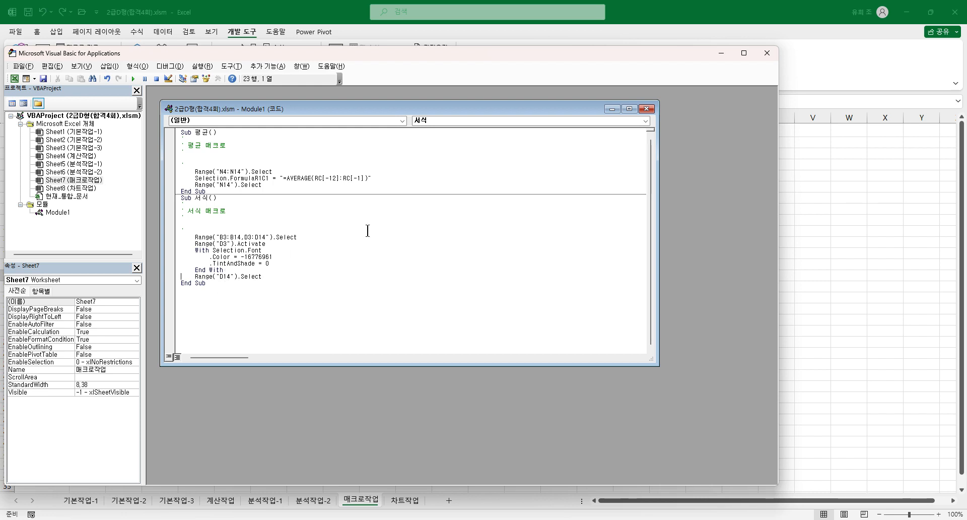
left_click(767, 53)
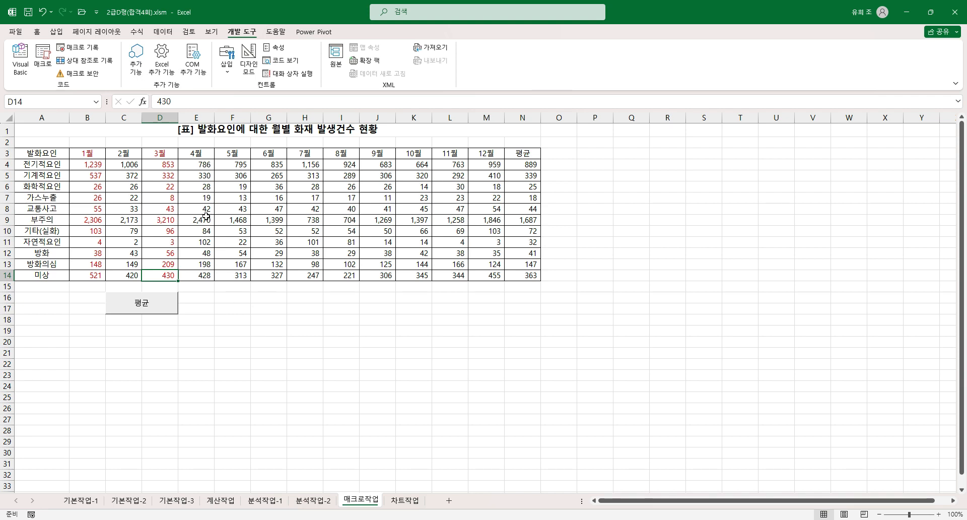
Draw a bevel (빗면) basic shape exactly over cells F16:G17
left_click_drag(240, 298, 267, 309)
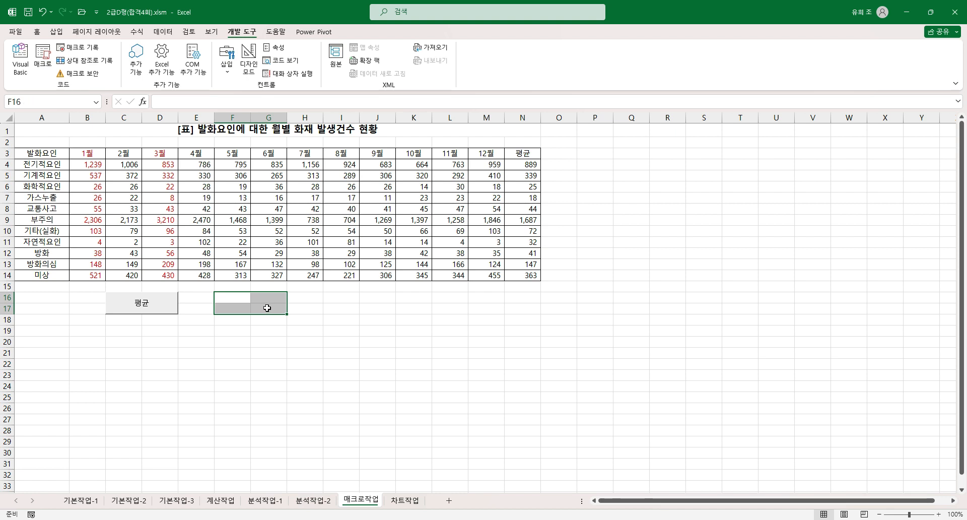
left_click(56, 32)
left_click(135, 76)
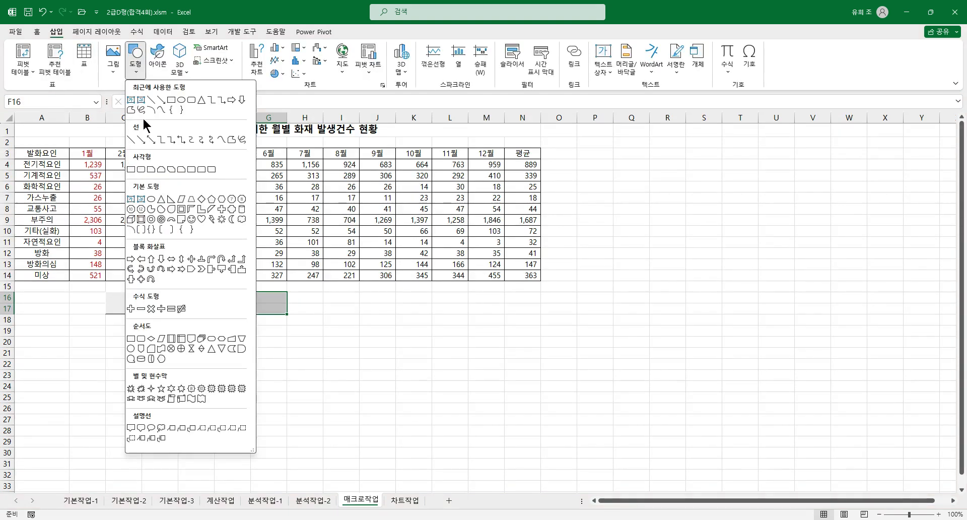
left_click(141, 219)
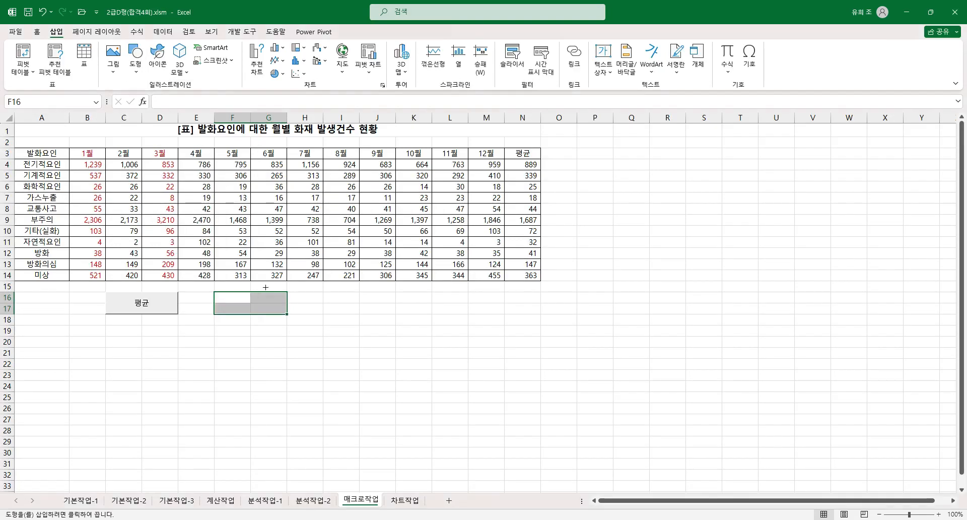
key("alt")
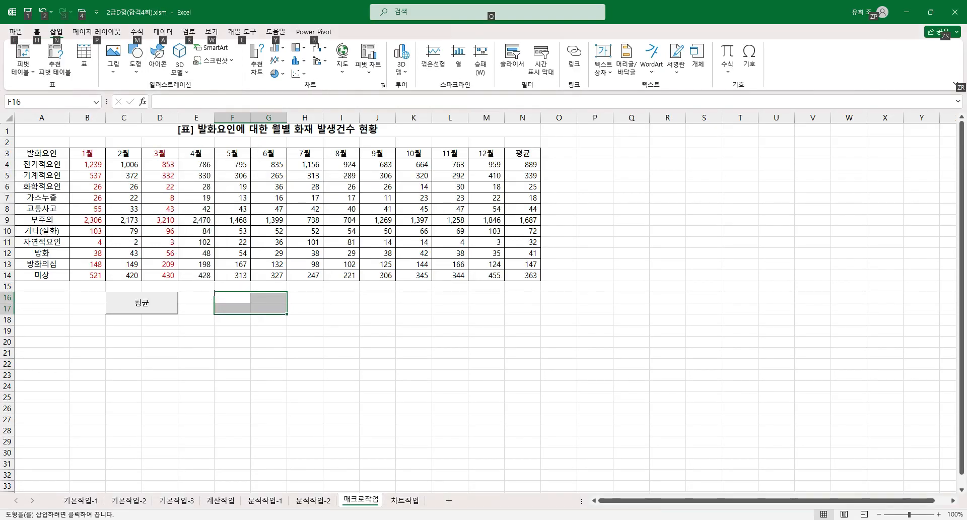
left_click_drag(214, 290, 287, 314)
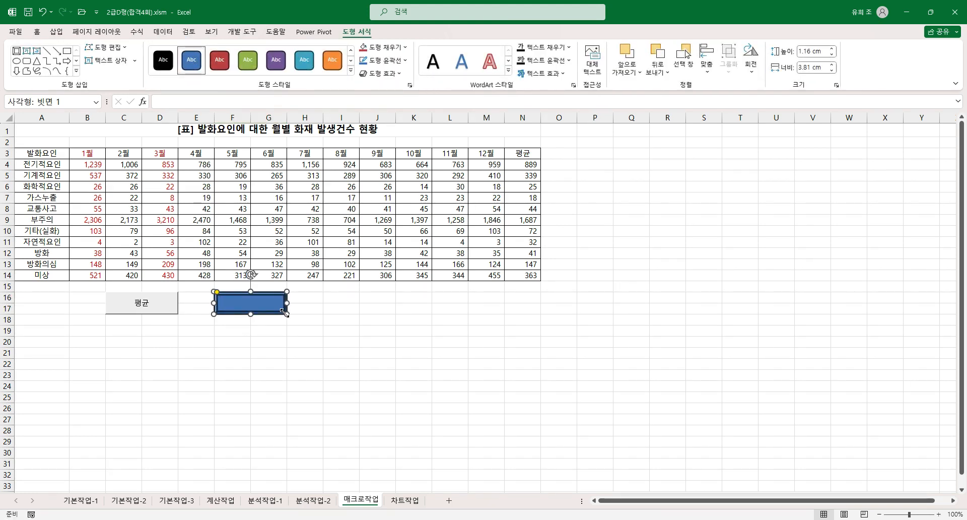
Label the bevel shape 서식 and assign the 서식 macro to it
type("서시")
right_click(273, 309)
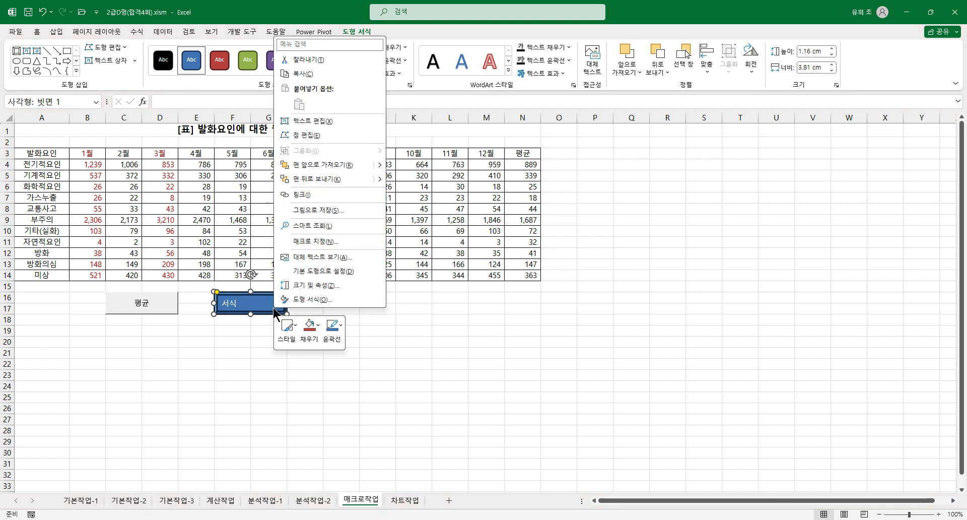
left_click(313, 243)
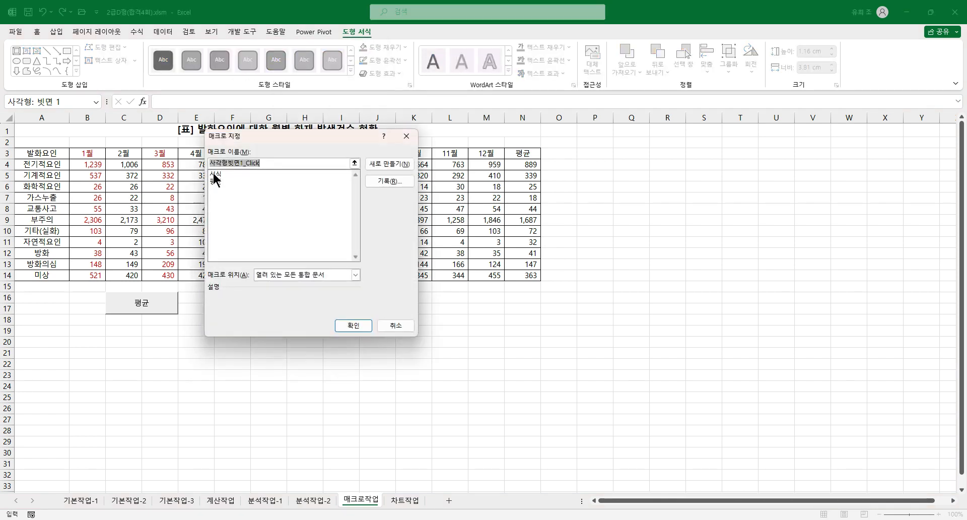
left_click(214, 174)
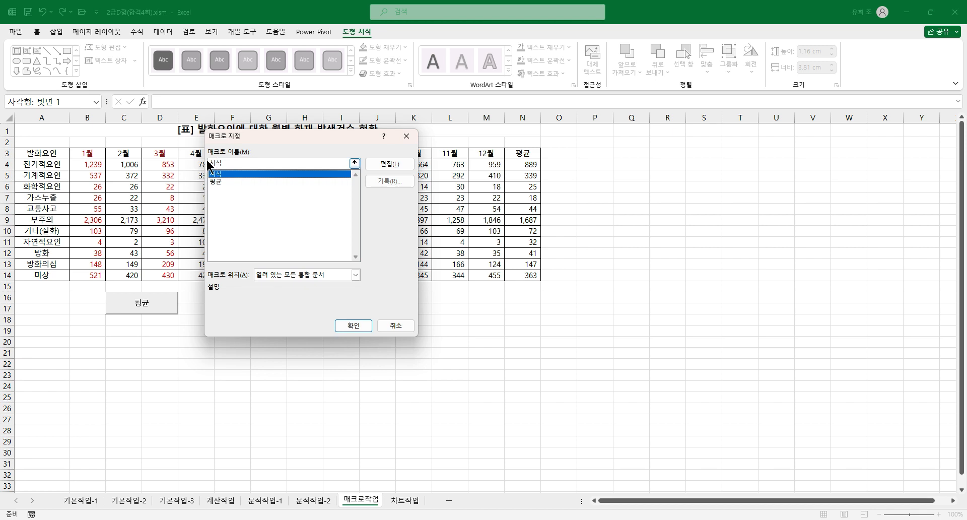
left_click(353, 325)
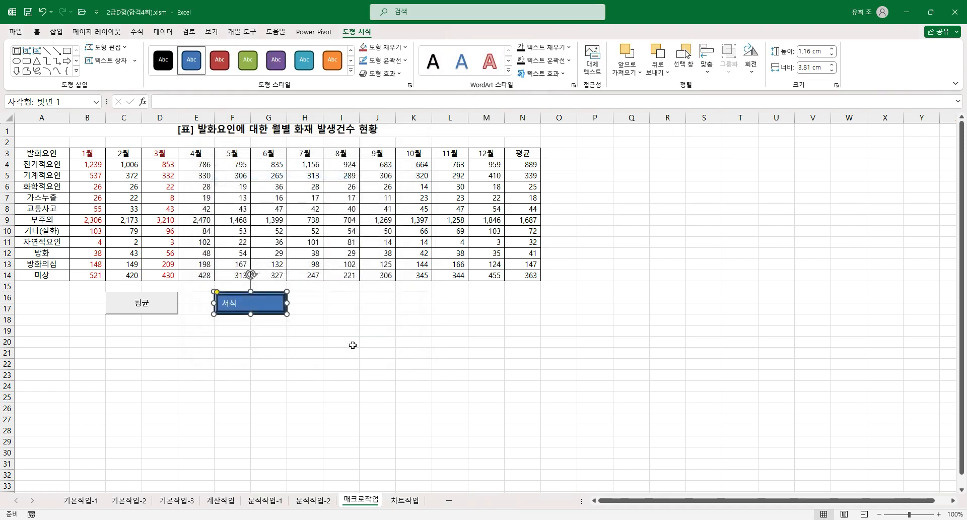
Reset the font colour of B3:D14 to automatic, then run the 서식 macro from its bevel shape
left_click(413, 330)
left_click_drag(91, 154, 171, 277)
left_click(195, 67)
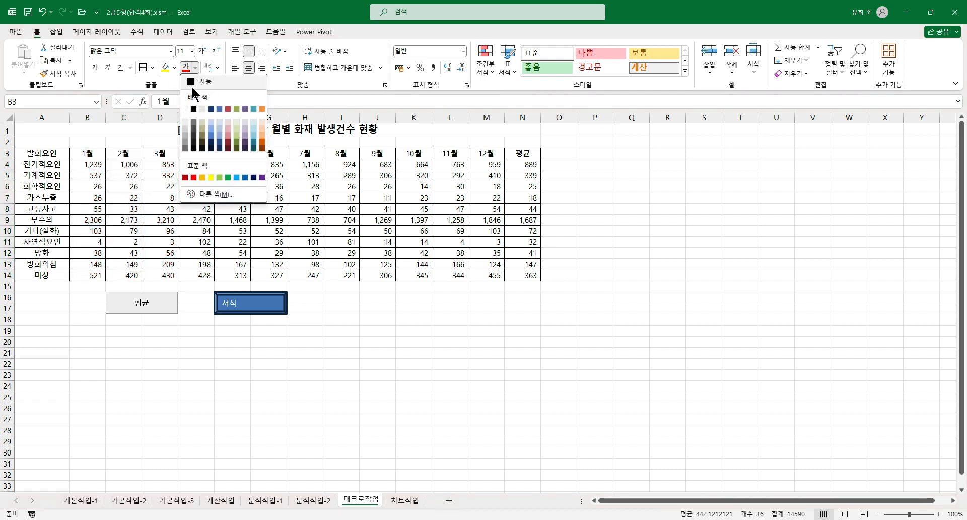
left_click(199, 81)
left_click(470, 379)
left_click(233, 305)
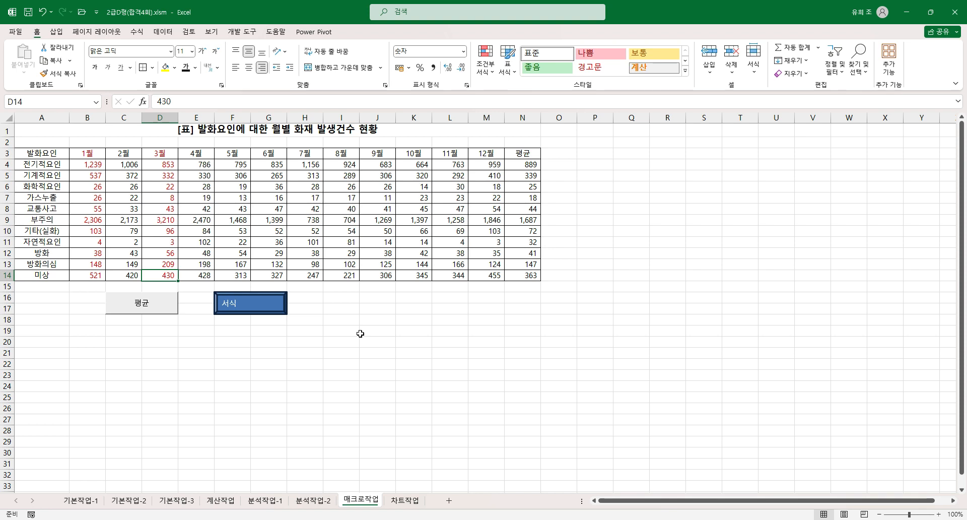
left_click(426, 363)
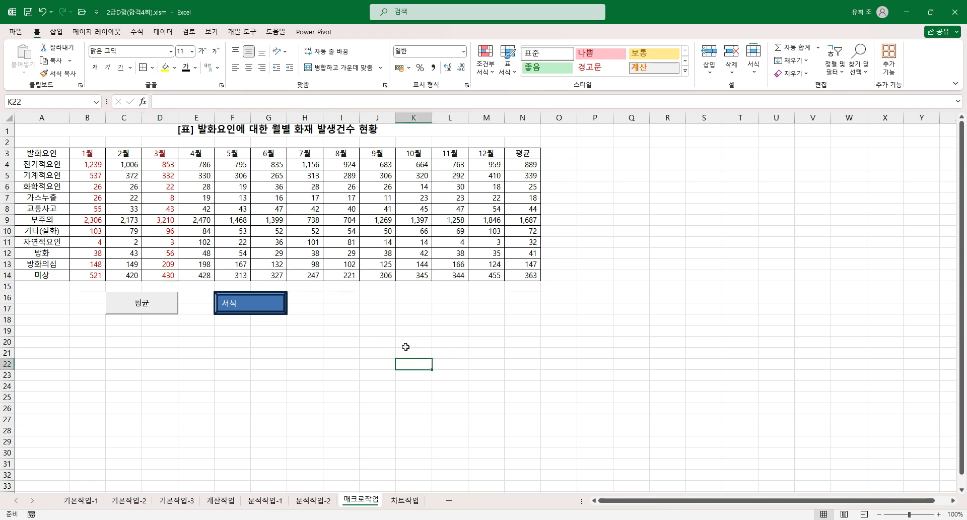
On the 차트작업 sheet, delete the 별정통신서비스 series from the chart
left_click(406, 501)
left_click(413, 220)
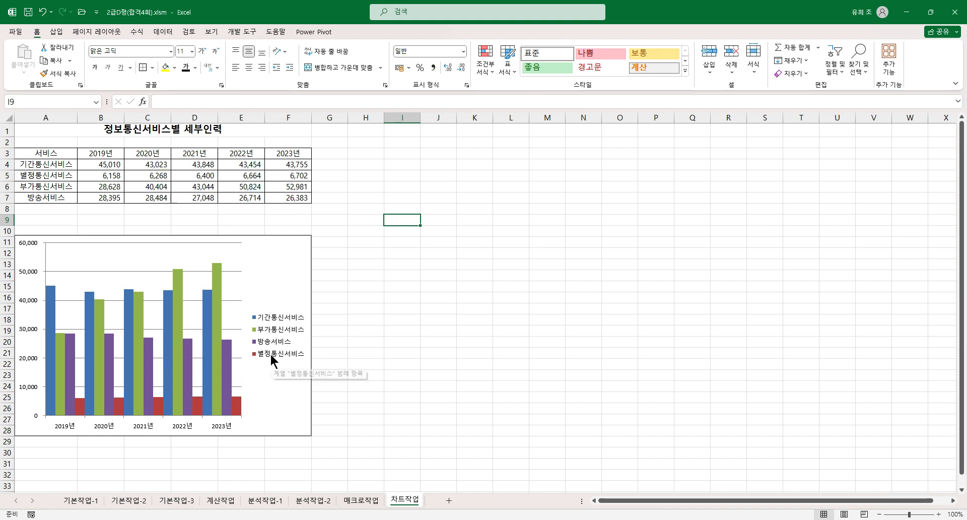
left_click(237, 410)
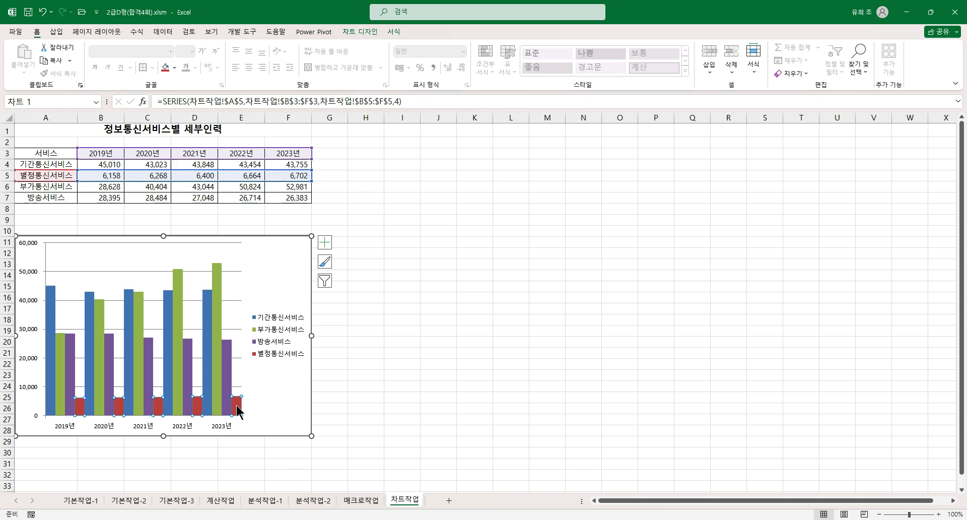
key("Delete")
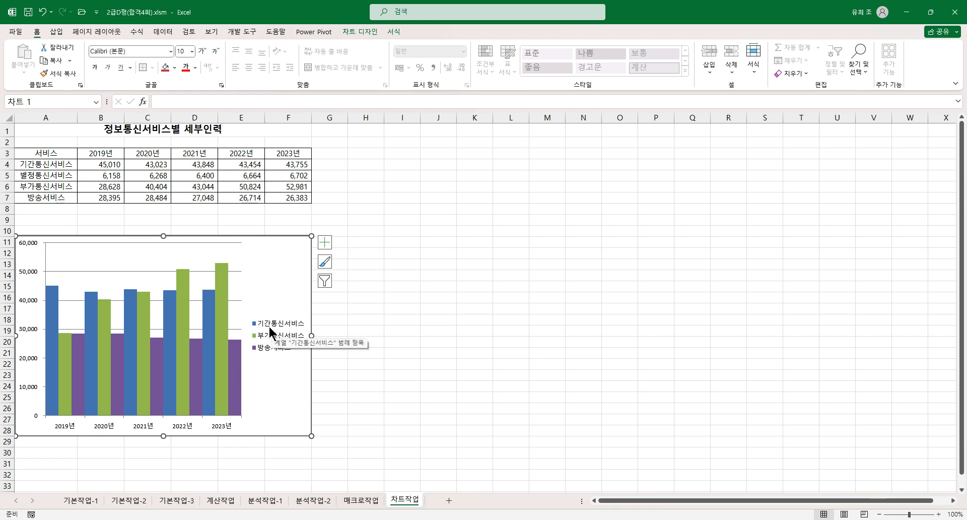
Change the chart type to stacked column (누적 세로 막대형)
right_click(239, 313)
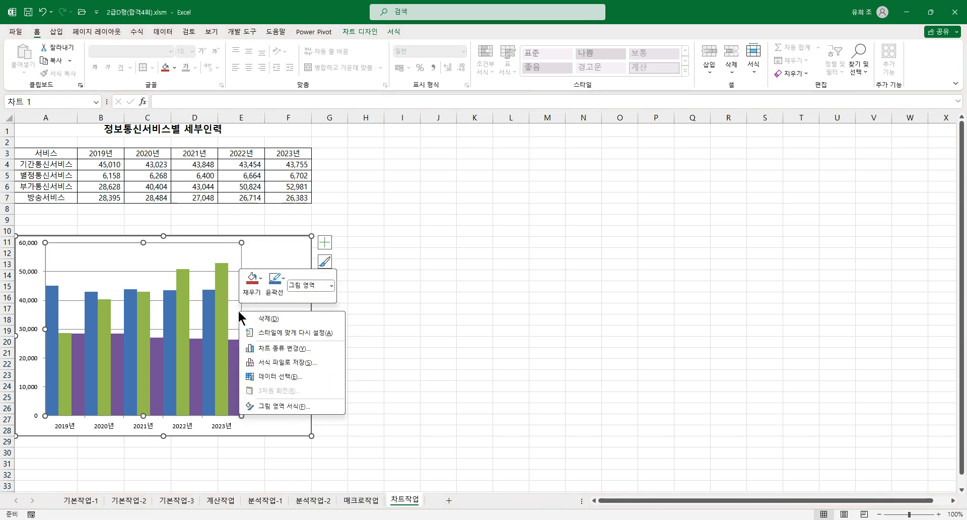
left_click(261, 351)
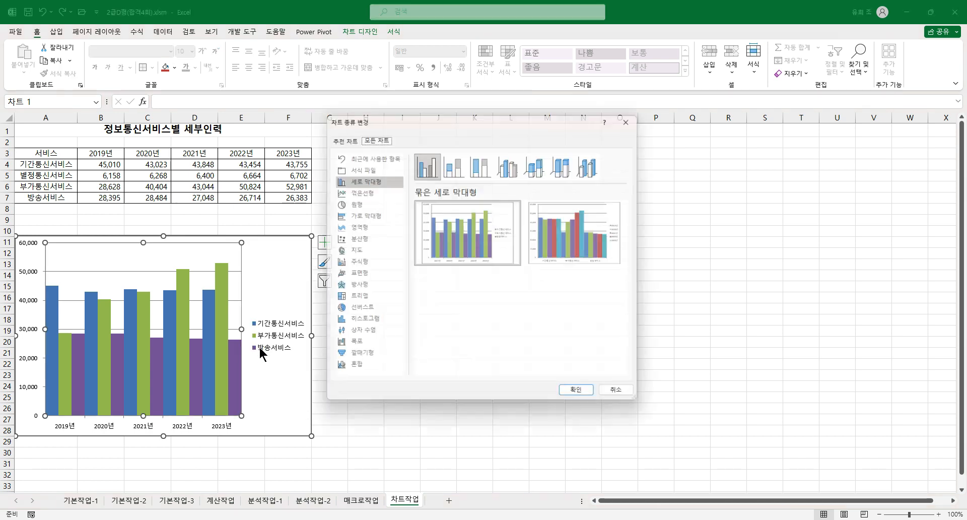
left_click(455, 162)
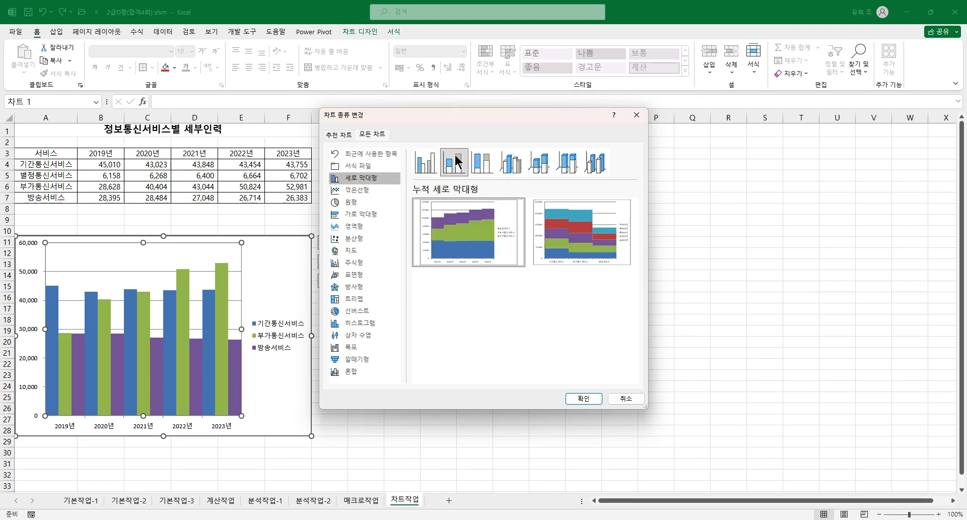
left_click(583, 399)
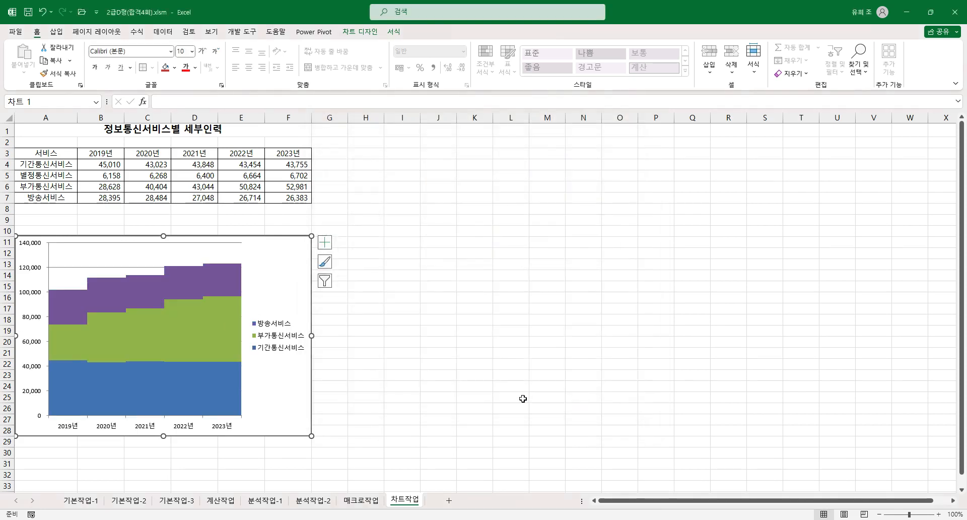
Add a chart title reading 정보통신서비스별 세부인력
mouse_move(188, 324)
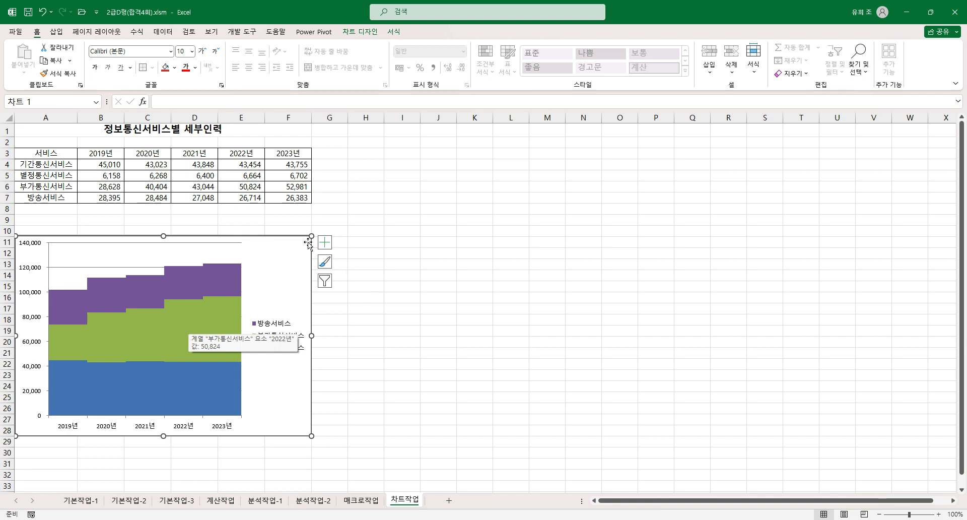
left_click(326, 246)
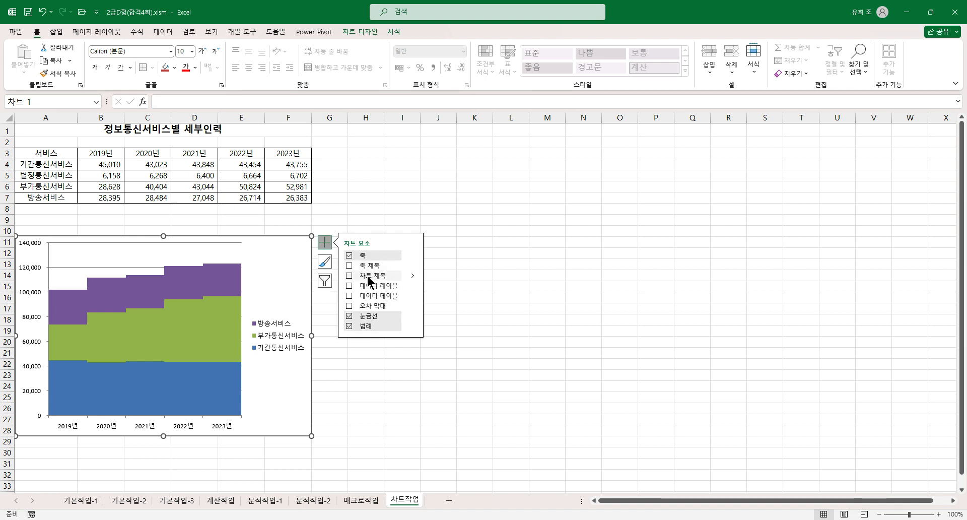
left_click(352, 277)
left_click_drag(139, 251, 194, 257)
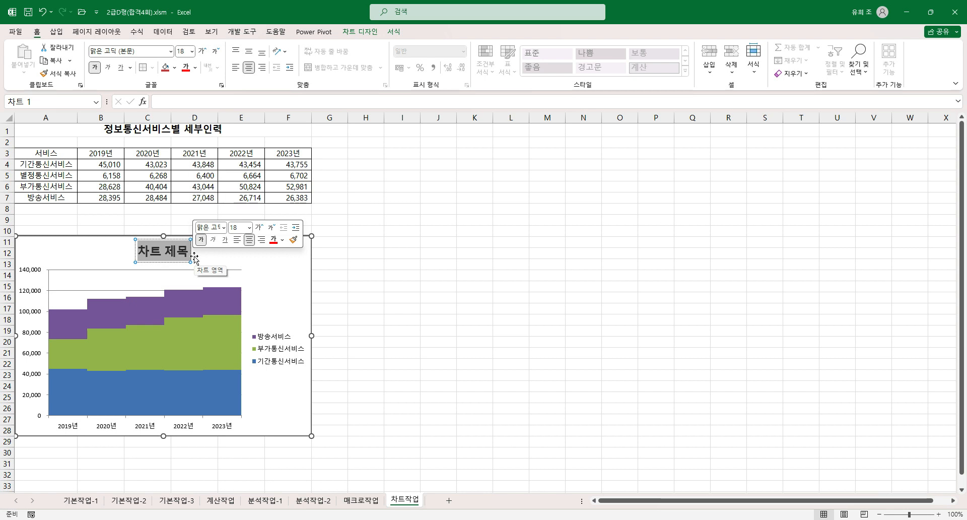
type("정보")
type("통신서비")
type("스별 셉")
type("부인력")
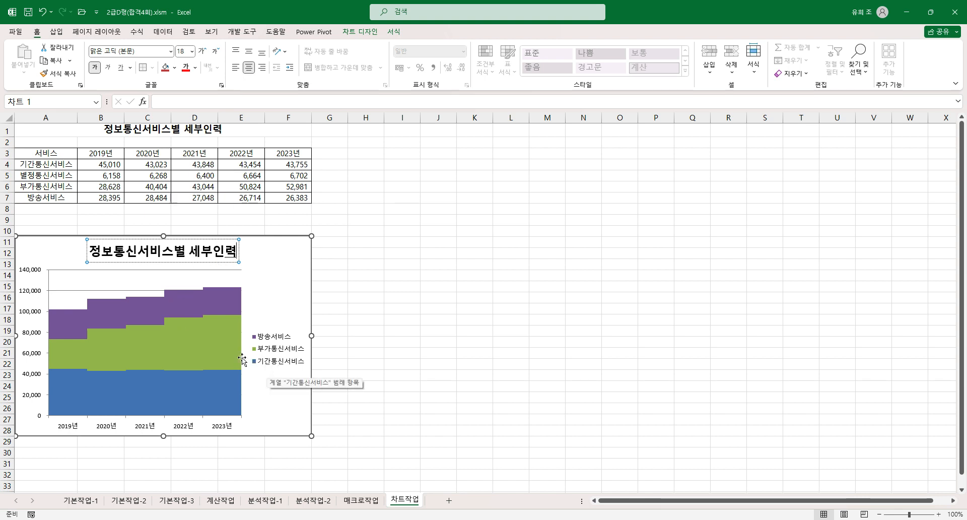
Add a data label to only the 2021년 element of the 기간통신서비스 series
left_click(148, 400)
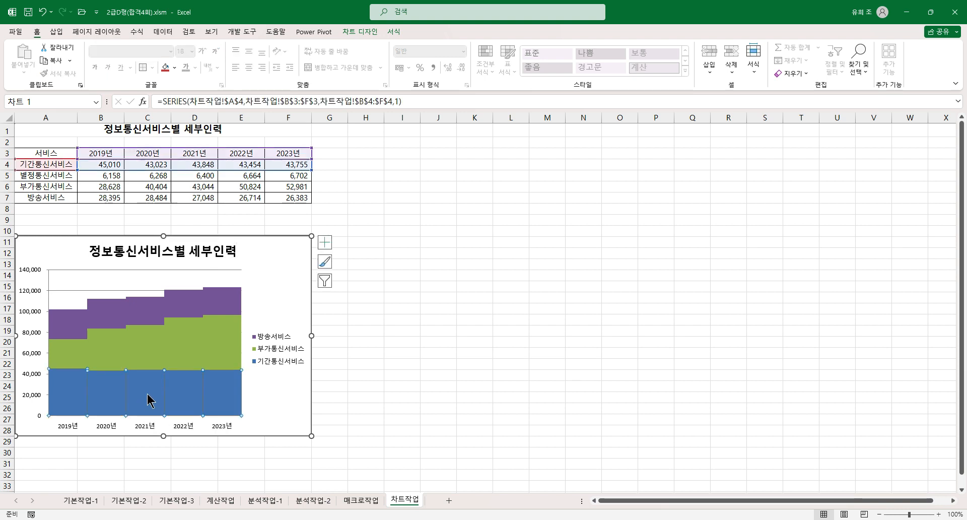
left_click(148, 400)
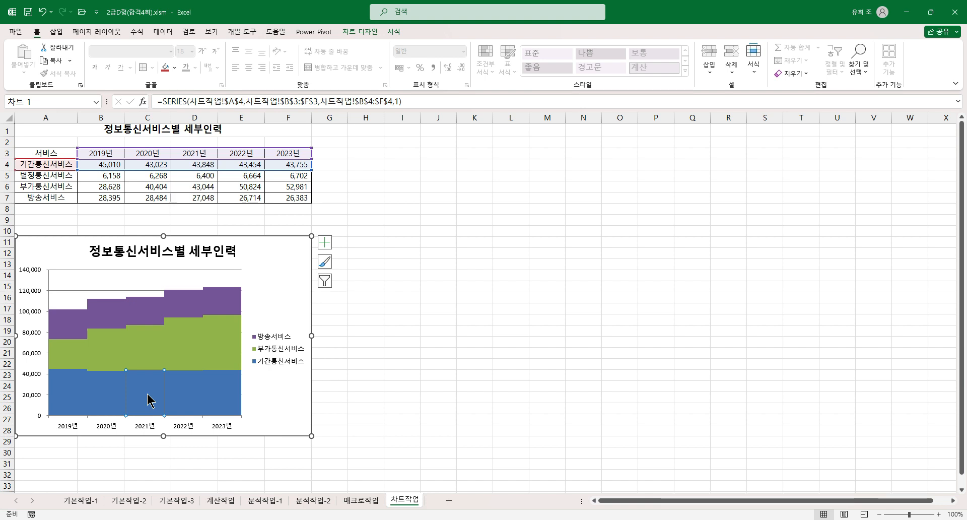
left_click(325, 243)
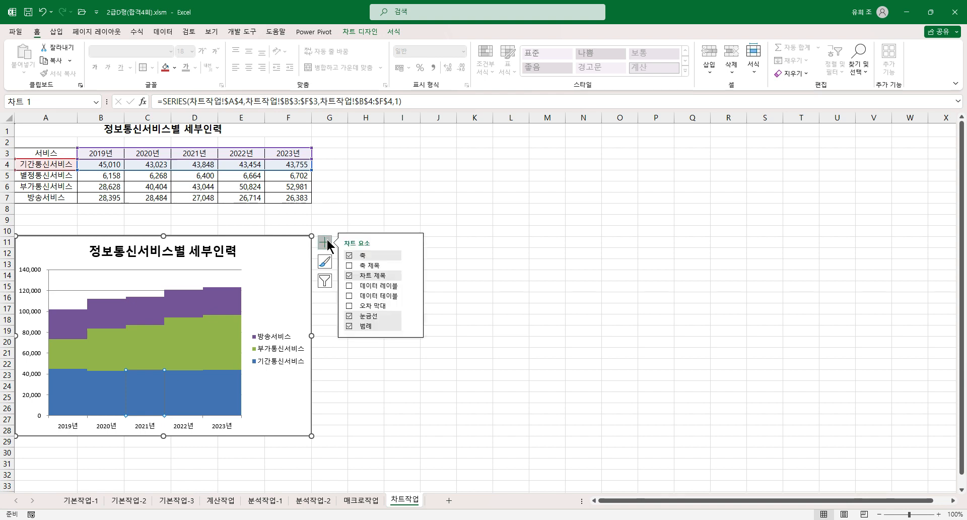
left_click(350, 286)
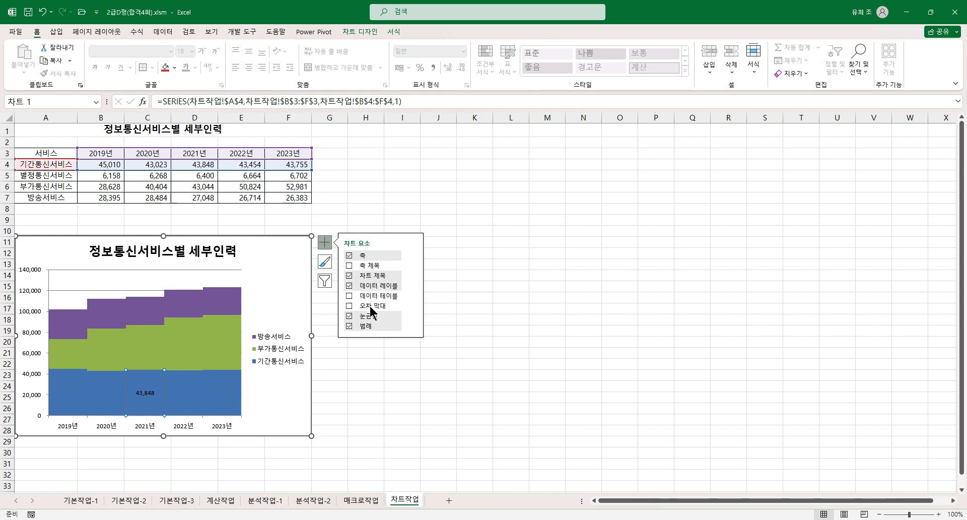
left_click(414, 286)
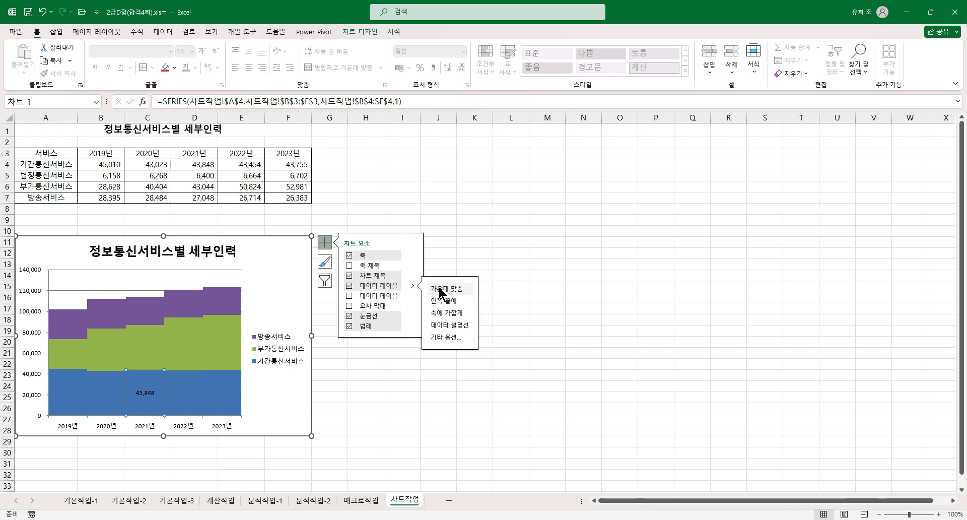
Set the series overlap (계열 겹치기) of the chart's columns to 0% and deselect the chart
double_click(229, 312)
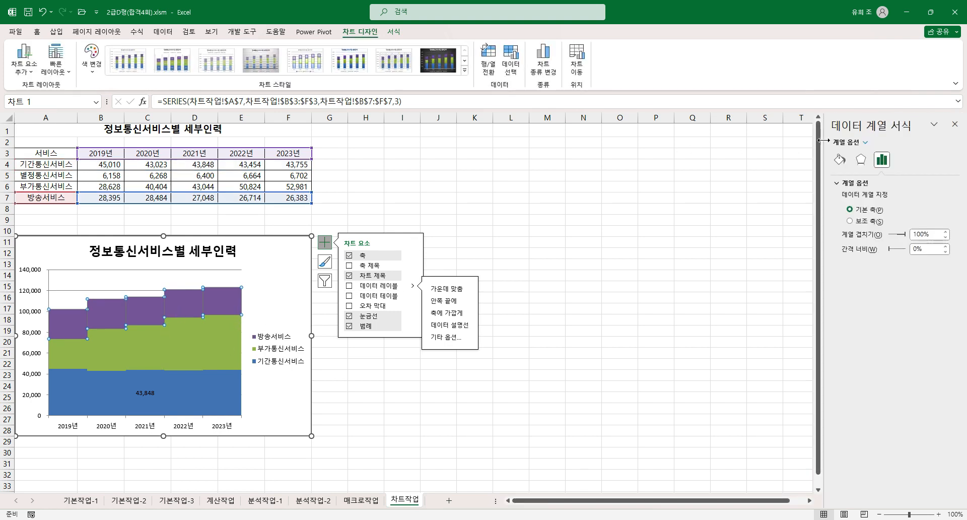
left_click_drag(822, 139, 795, 140)
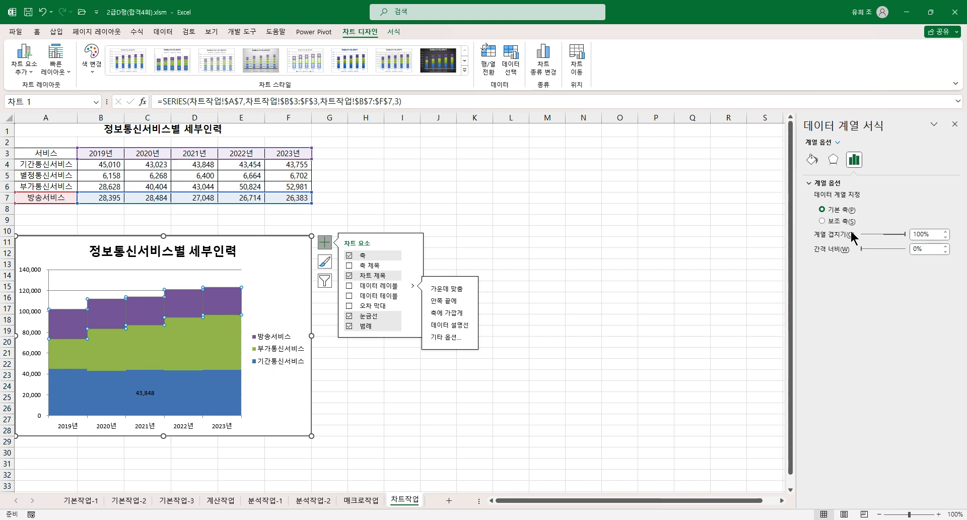
double_click(926, 234)
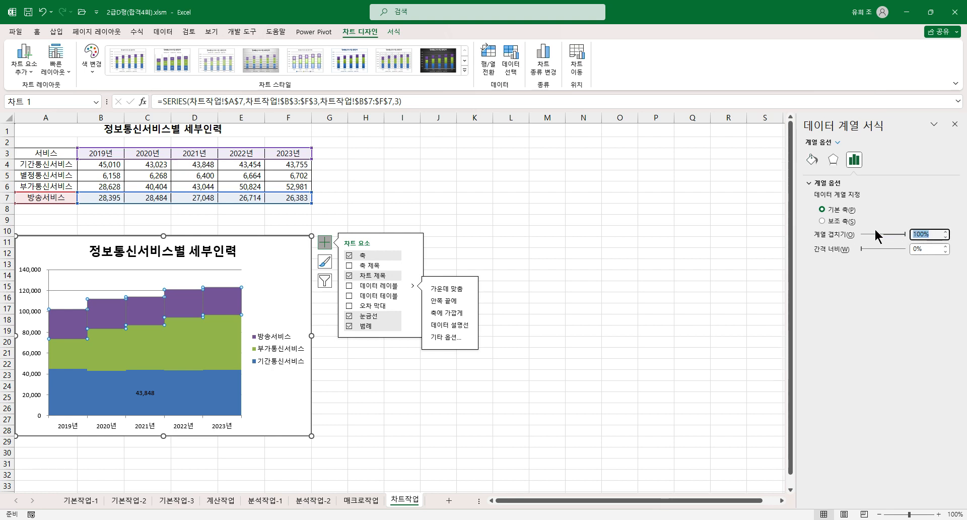
type("0")
key("Return")
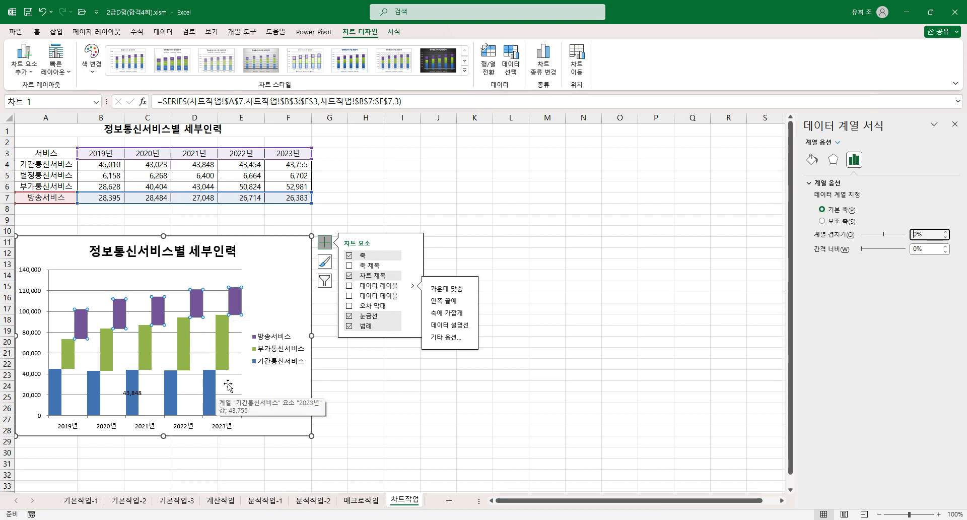
left_click(366, 386)
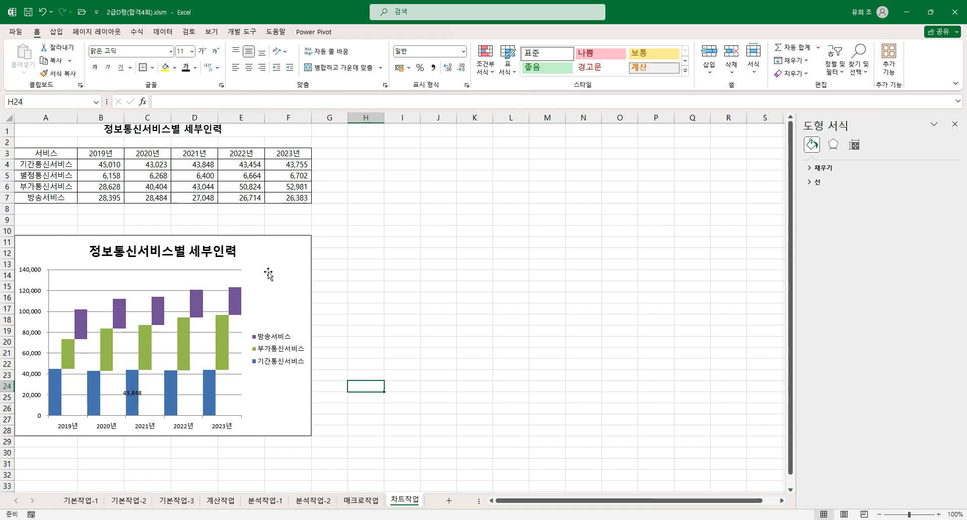
mouse_move(161, 313)
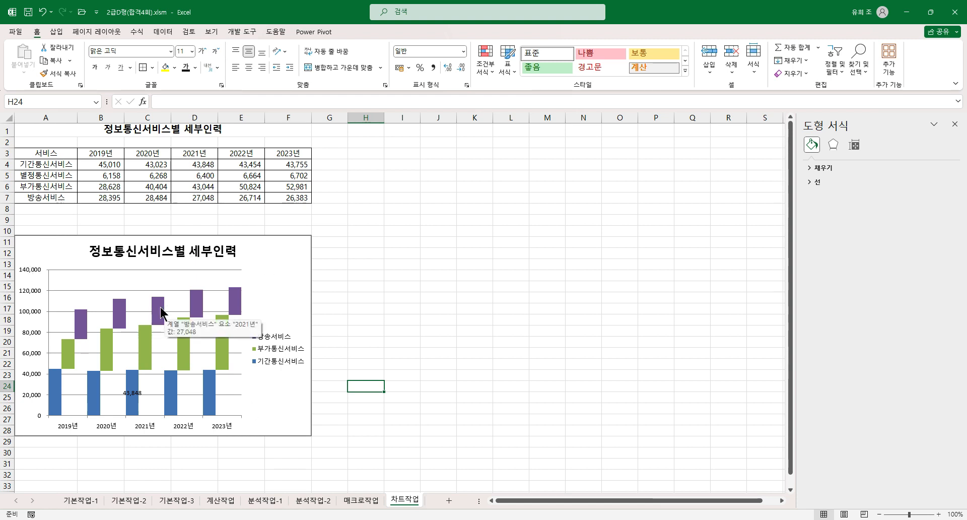
left_click(373, 317)
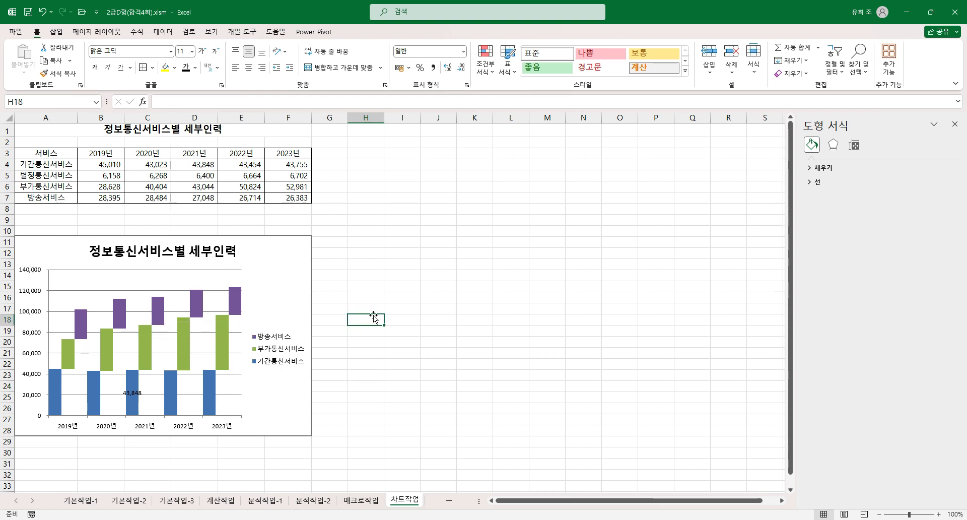
left_click(335, 345)
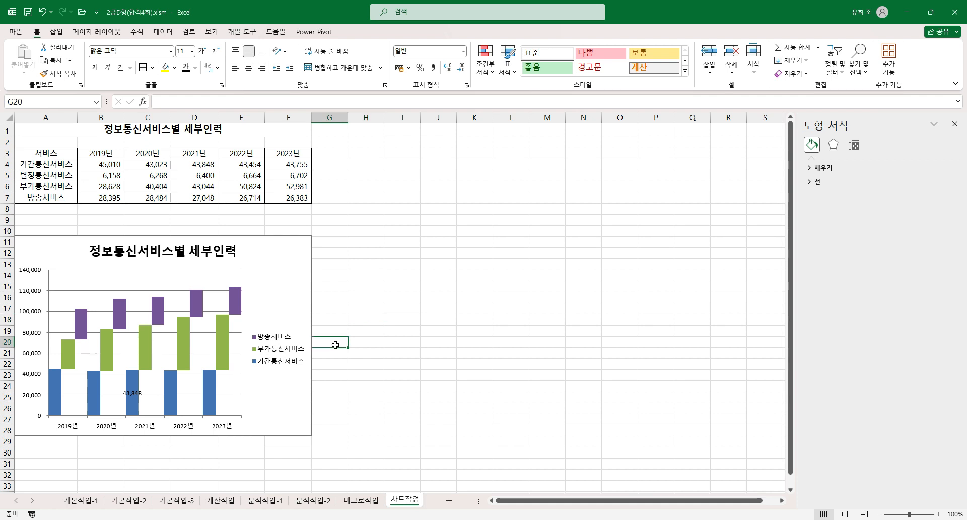